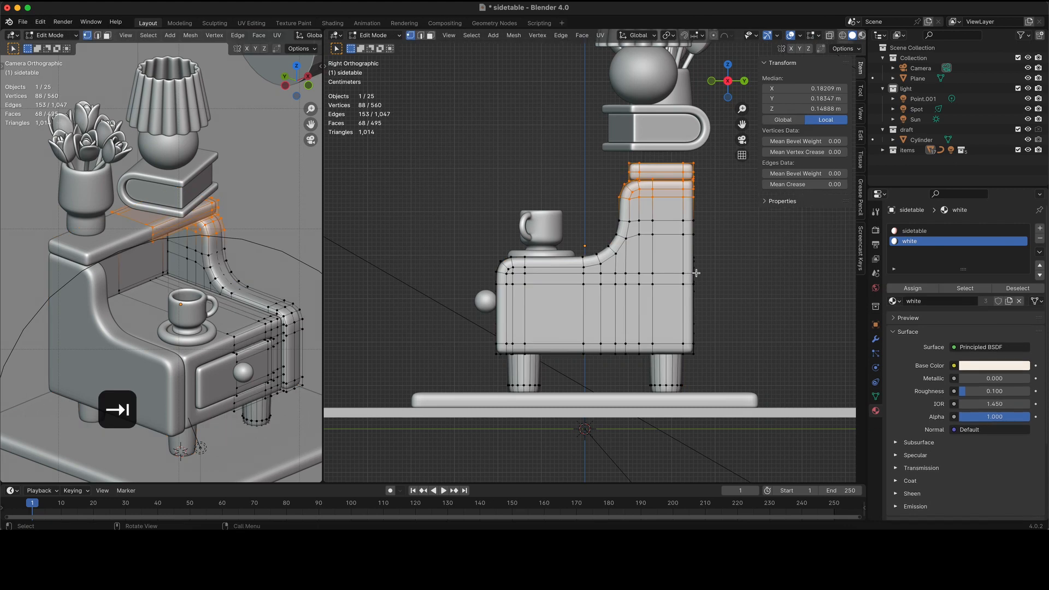
- Lower the selected vertices of the side table's top back section about 0.0106 m along Z and finish editing the mesh
{"action": "key", "text": "g"}
{"action": "key", "text": "z"}
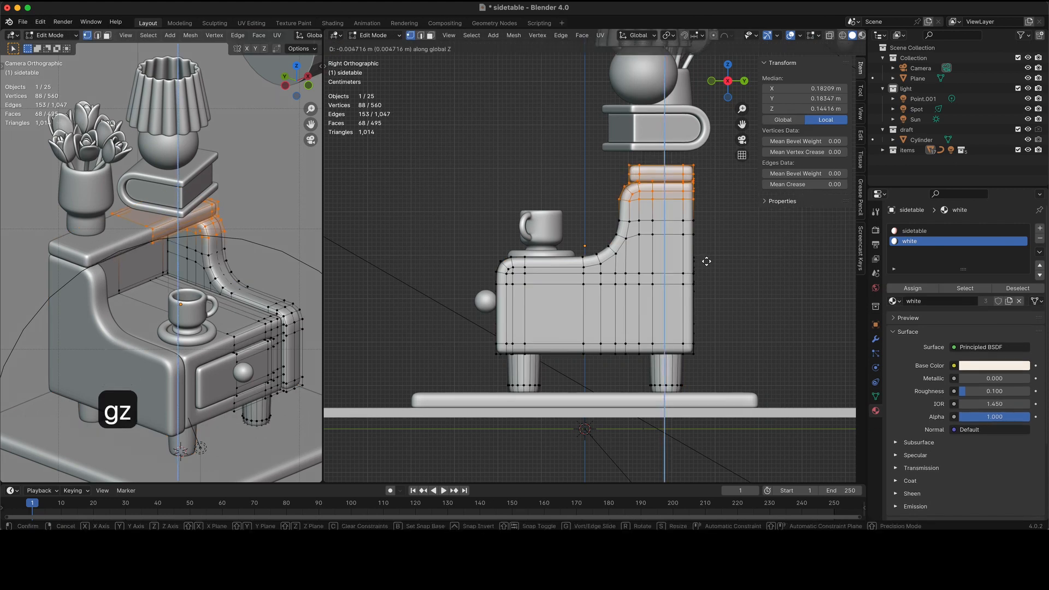
{"action": "left_click", "coordinate": [706, 263]}
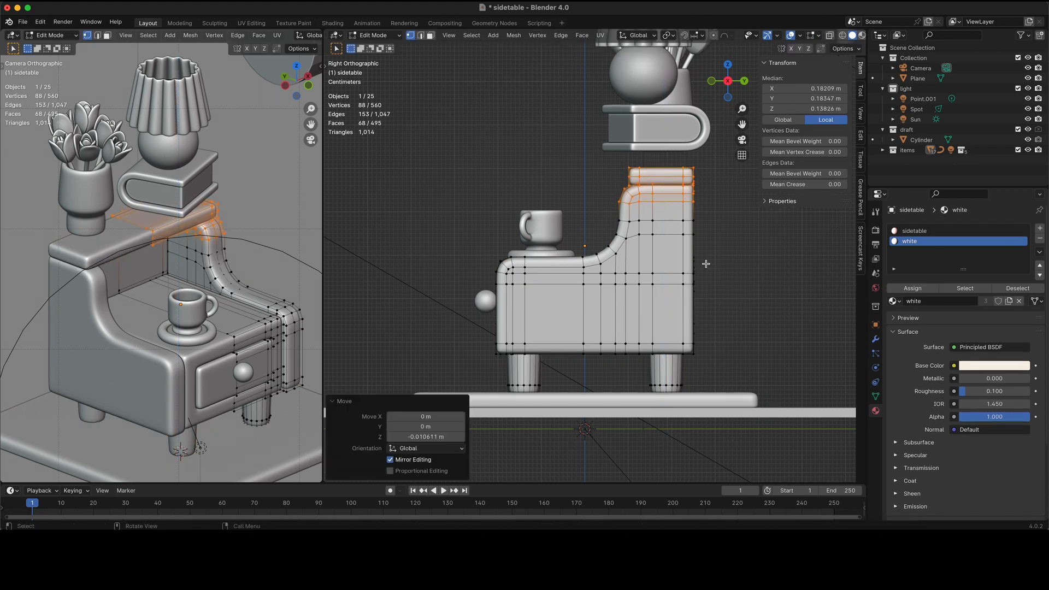
{"action": "key", "text": "Tab"}
- Lower the book, lamp base, lampshade, vase and all the tulips together about 0.038 m along Z onto the side table's top
{"action": "scroll", "coordinate": [656, 237], "scroll_direction": "right", "scroll_amount": 5, "text": "shift"}
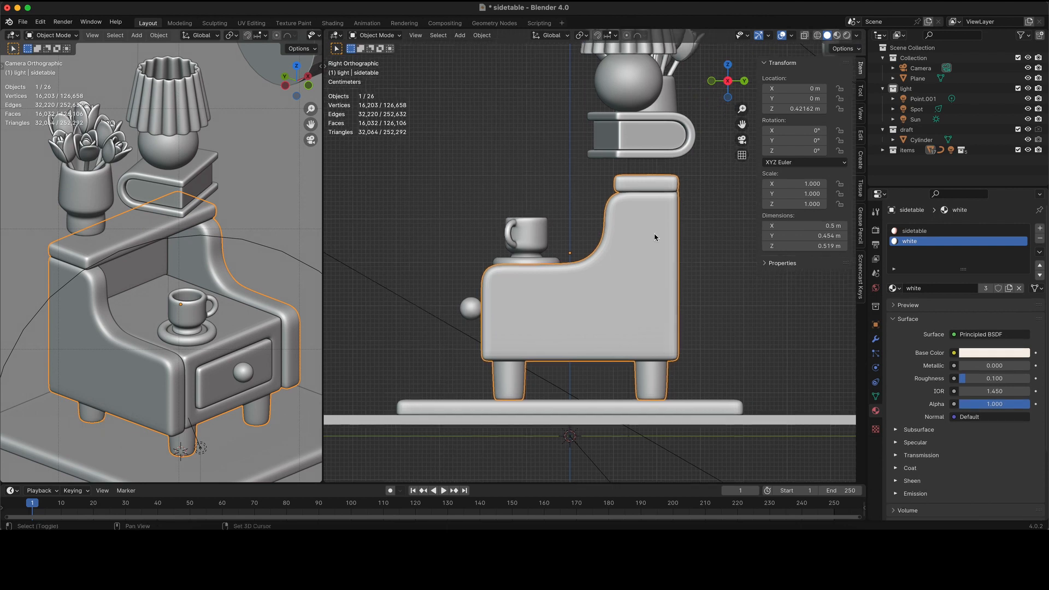
{"action": "scroll", "coordinate": [655, 237], "scroll_direction": "up", "scroll_amount": 5, "text": "shift"}
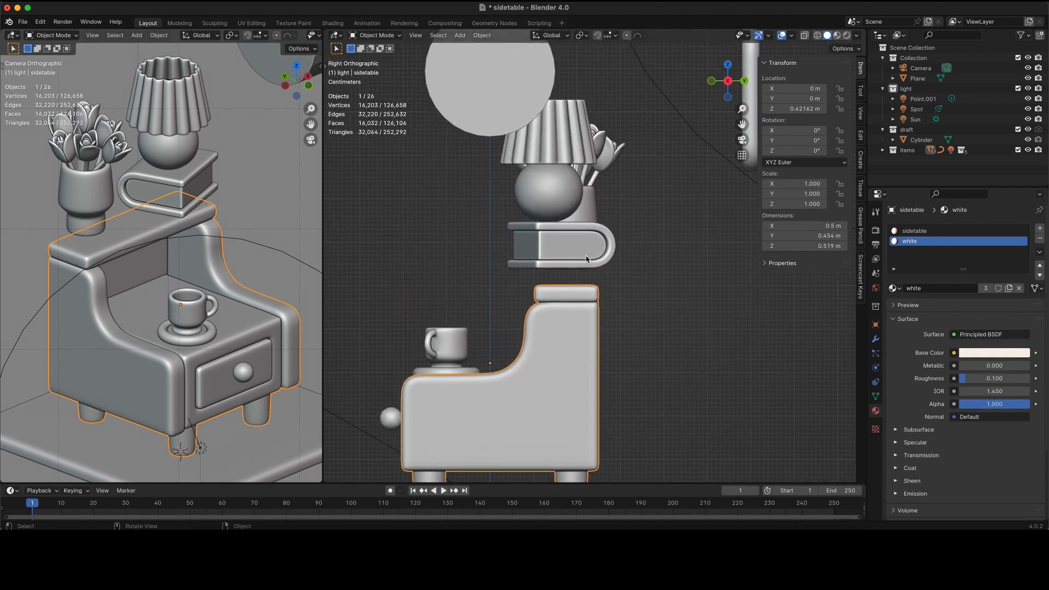
{"action": "left_click", "coordinate": [548, 221]}
{"action": "left_click", "coordinate": [548, 200], "text": "shift"}
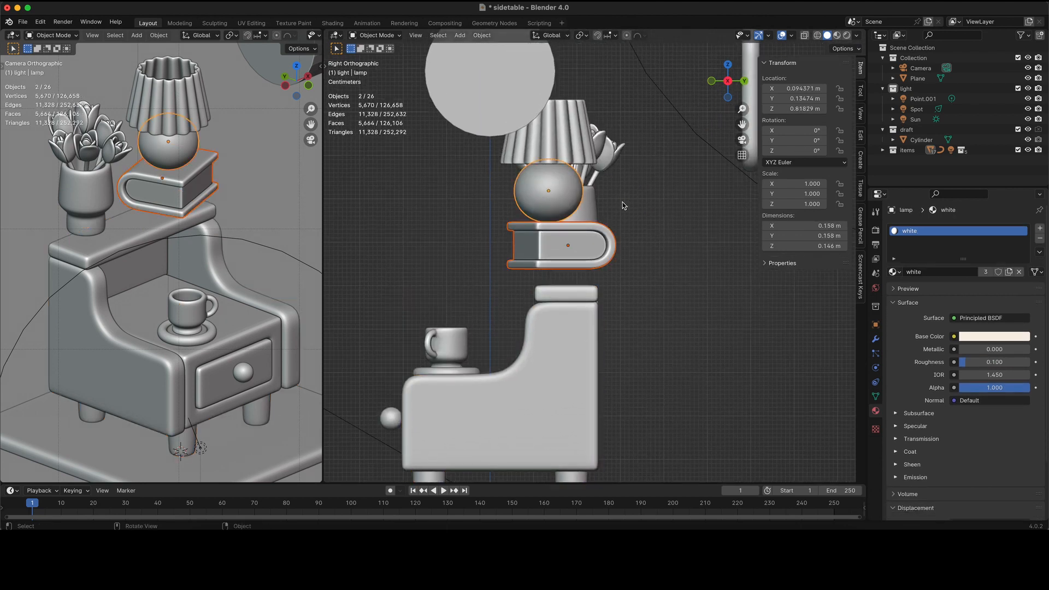
{"action": "scroll", "coordinate": [612, 212], "scroll_direction": "right", "scroll_amount": 5}
{"action": "scroll", "coordinate": [612, 212], "scroll_direction": "up", "scroll_amount": 5}
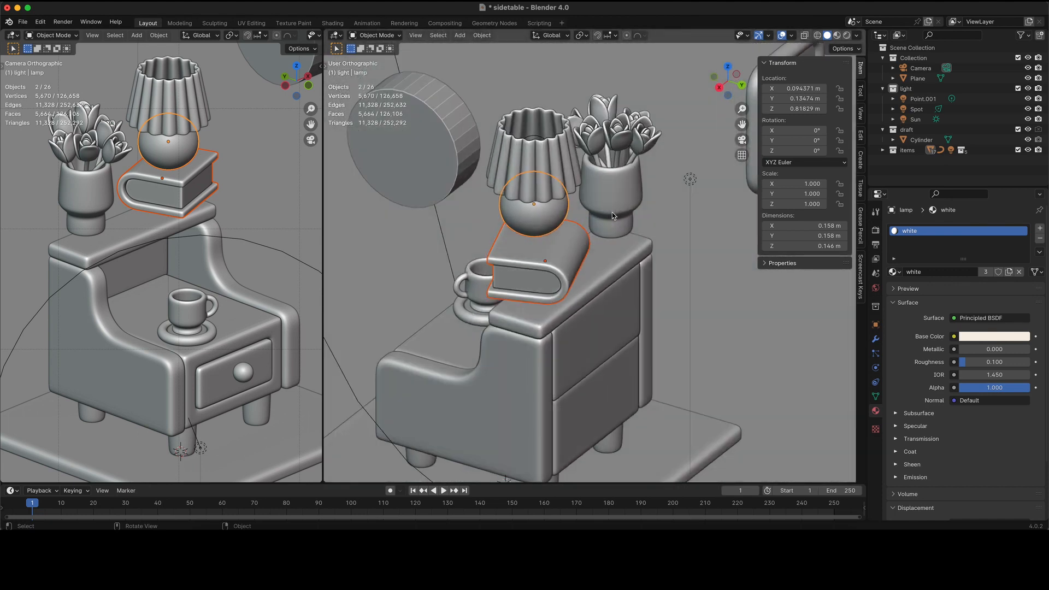
{"action": "scroll", "coordinate": [612, 212], "scroll_direction": "up", "scroll_amount": 5}
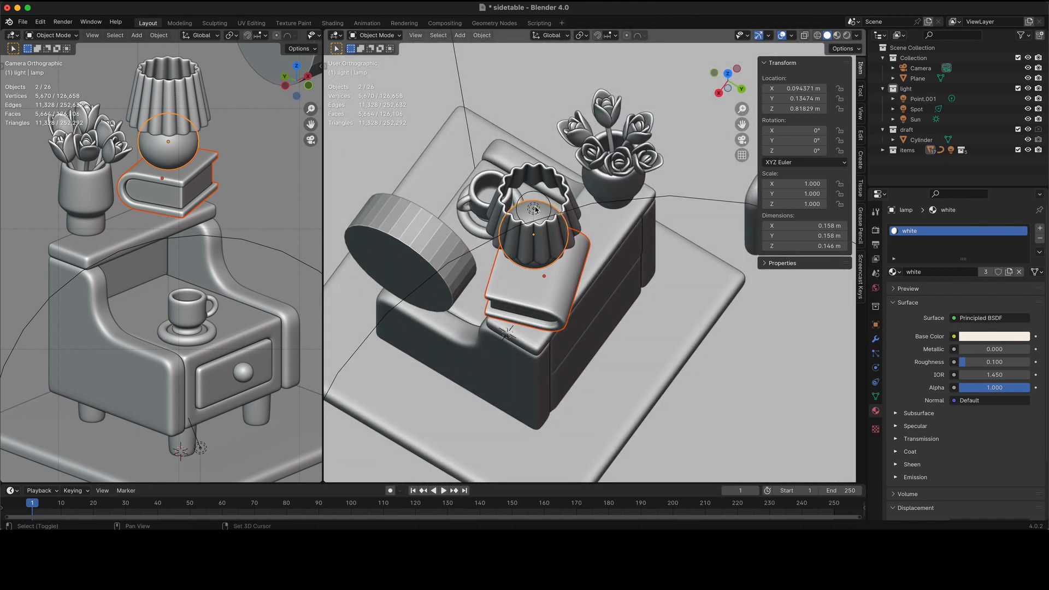
{"action": "left_click", "coordinate": [533, 208], "text": "shift"}
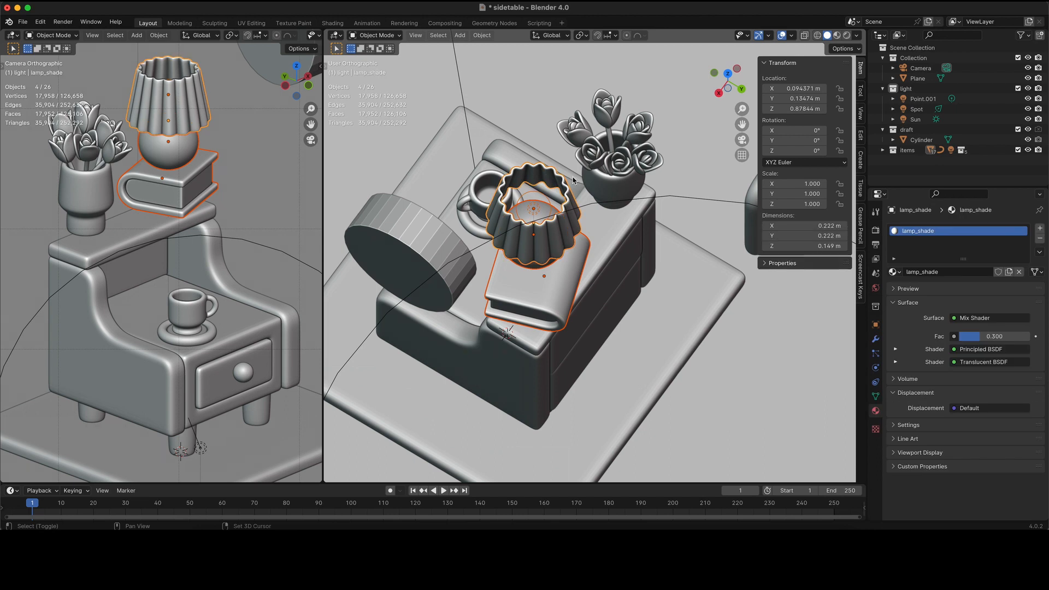
{"action": "left_click", "coordinate": [601, 184], "text": "shift"}
{"action": "left_click", "coordinate": [602, 163], "text": "shift"}
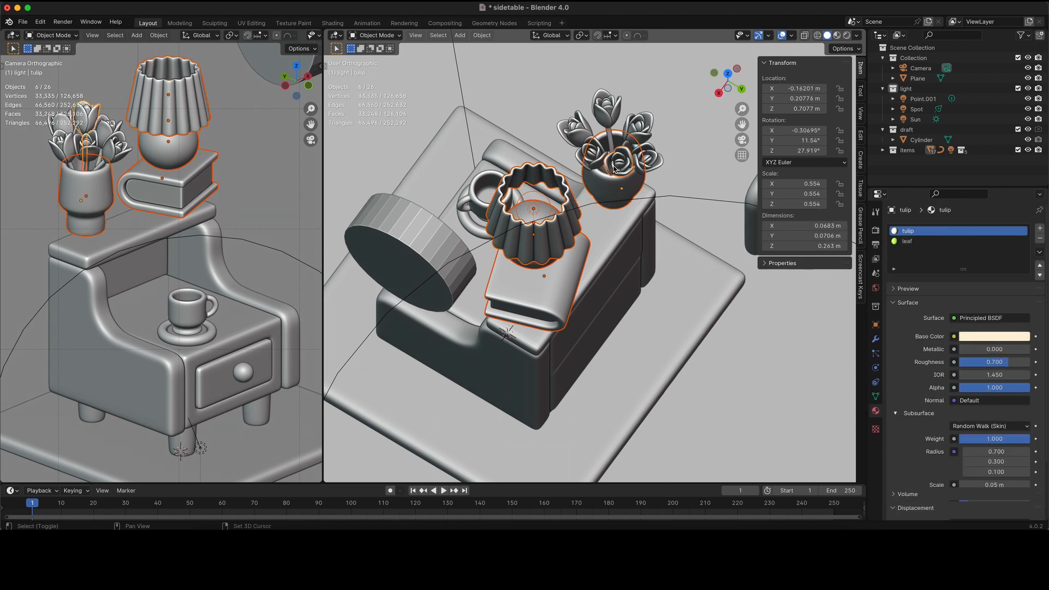
{"action": "left_click", "coordinate": [580, 135], "text": "shift"}
{"action": "left_click", "coordinate": [613, 119], "text": "shift"}
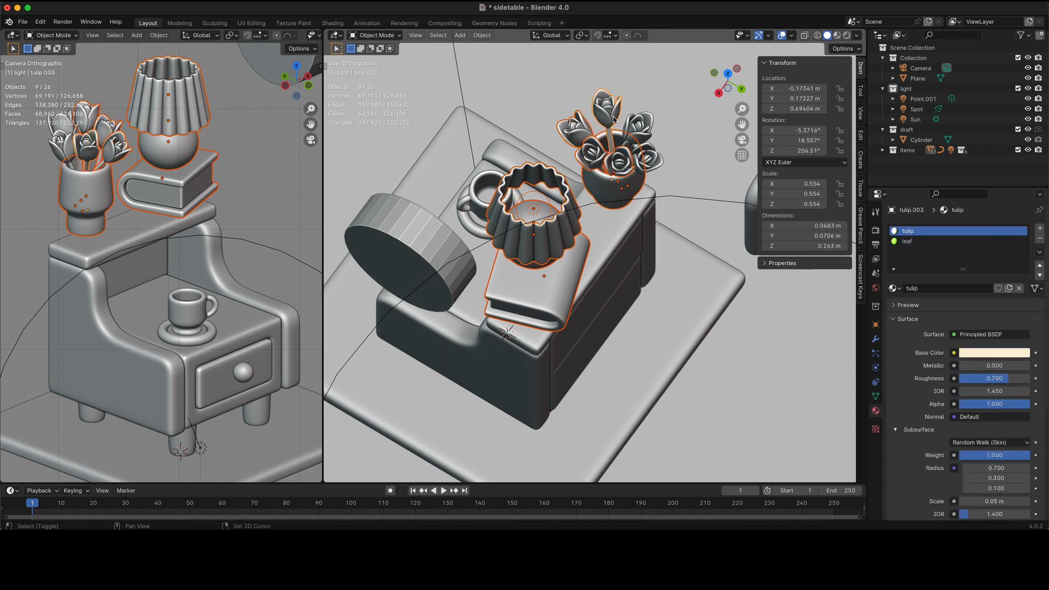
{"action": "left_click", "coordinate": [633, 126], "text": "shift"}
{"action": "left_click", "coordinate": [649, 155], "text": "shift"}
{"action": "middle_click_drag", "start_coordinate": [658, 201], "coordinate": [659, 203]}
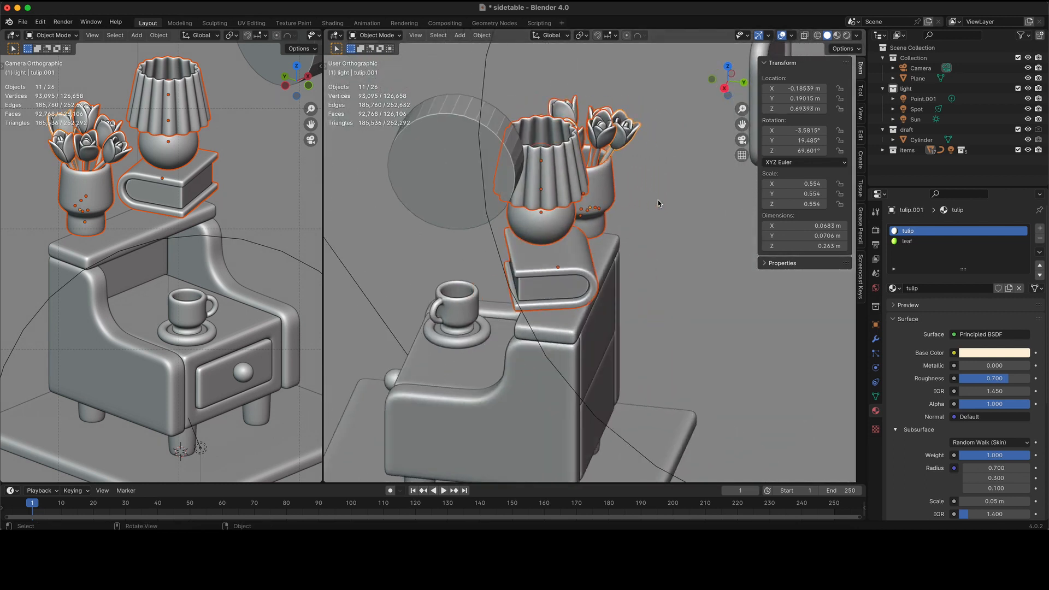
{"action": "key", "text": "3"}
{"action": "scroll", "coordinate": [659, 203], "scroll_direction": "up", "scroll_amount": 3}
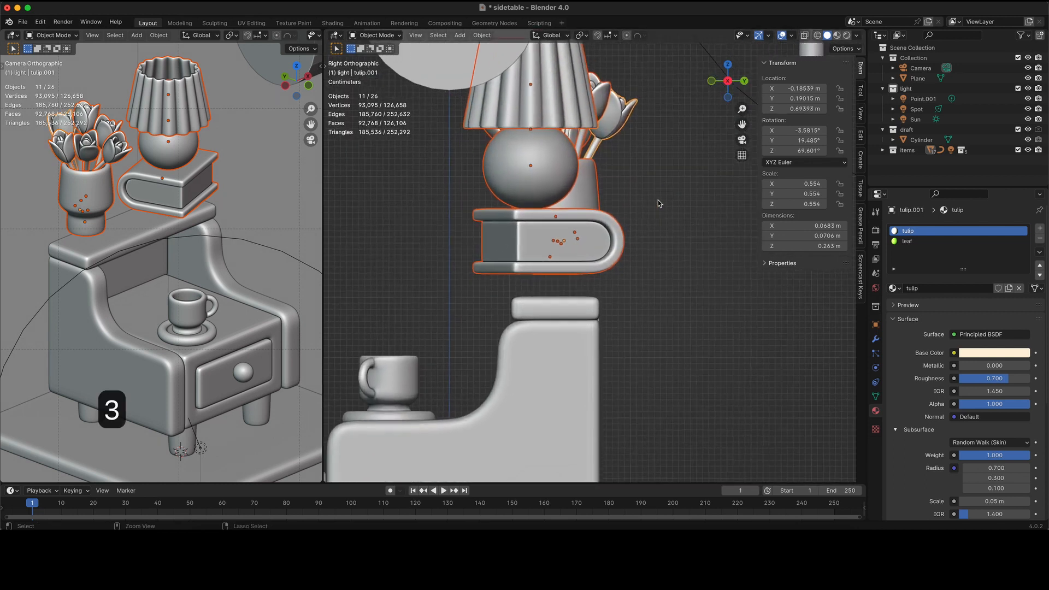
{"action": "key", "text": "g"}
{"action": "key", "text": "z"}
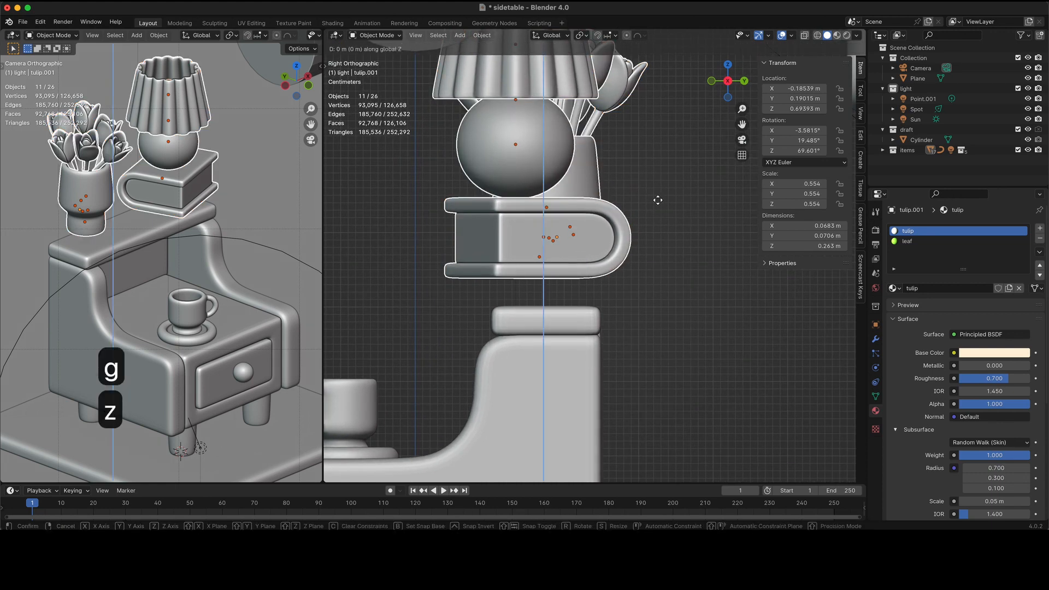
{"action": "left_click", "coordinate": [655, 228]}
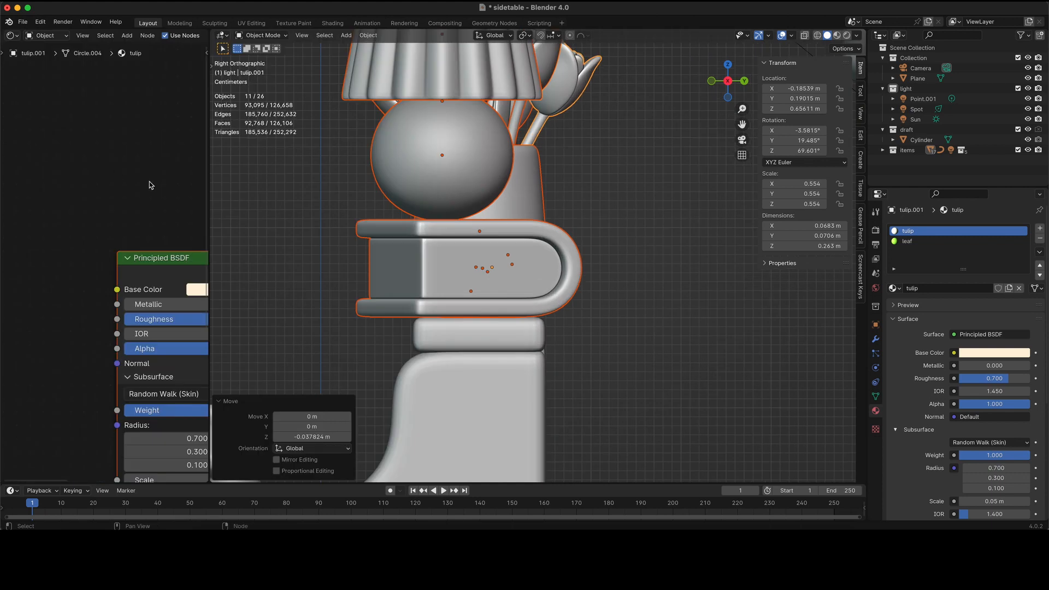
- Set the camera's orthographic scale to 1.8 and its Y rotation to 0°
{"action": "scroll", "coordinate": [282, 202], "scroll_direction": "down", "scroll_amount": 2}
{"action": "key", "text": "KP_0"}
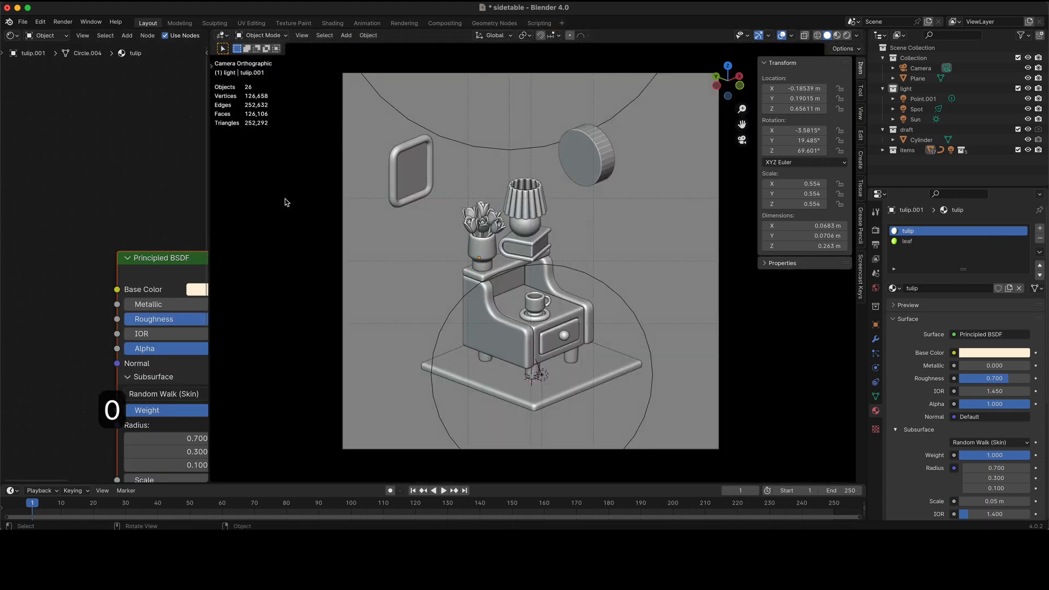
{"action": "left_click", "coordinate": [915, 69]}
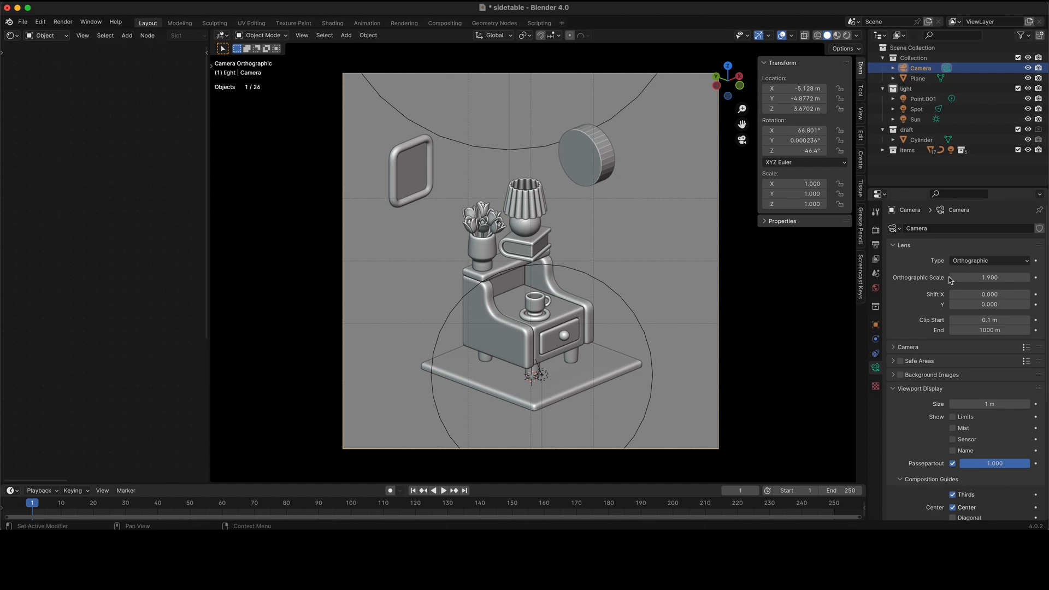
{"action": "left_click", "coordinate": [952, 277]}
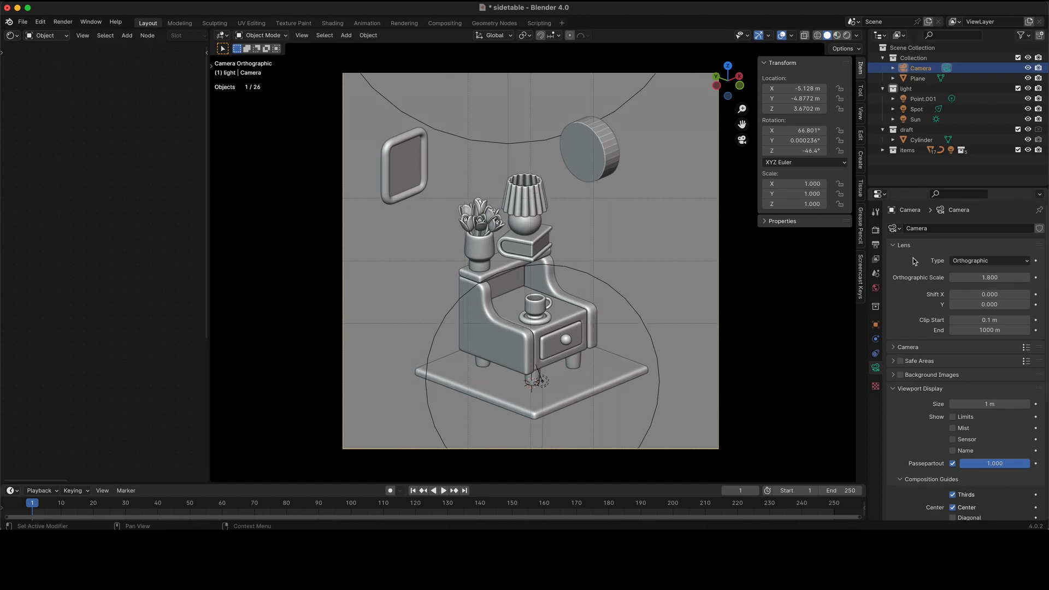
{"action": "left_click", "coordinate": [805, 141]}
{"action": "type", "text": "0"}
{"action": "key", "text": "Return"}
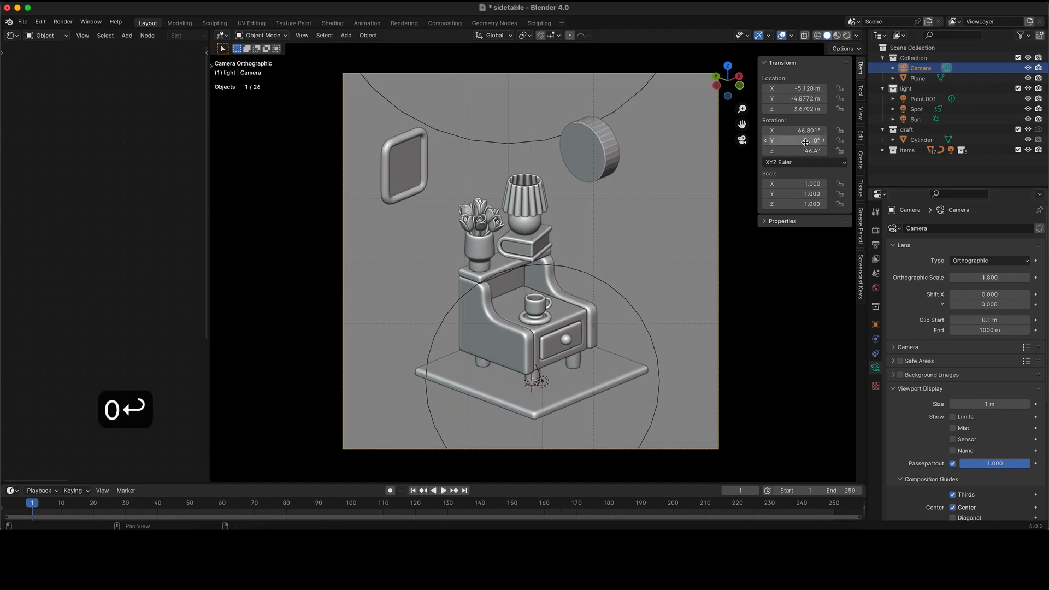
- Re-angle the camera slightly around the side table using the camera-to-view lock, and turn the lock off
{"action": "left_click", "coordinate": [861, 114]}
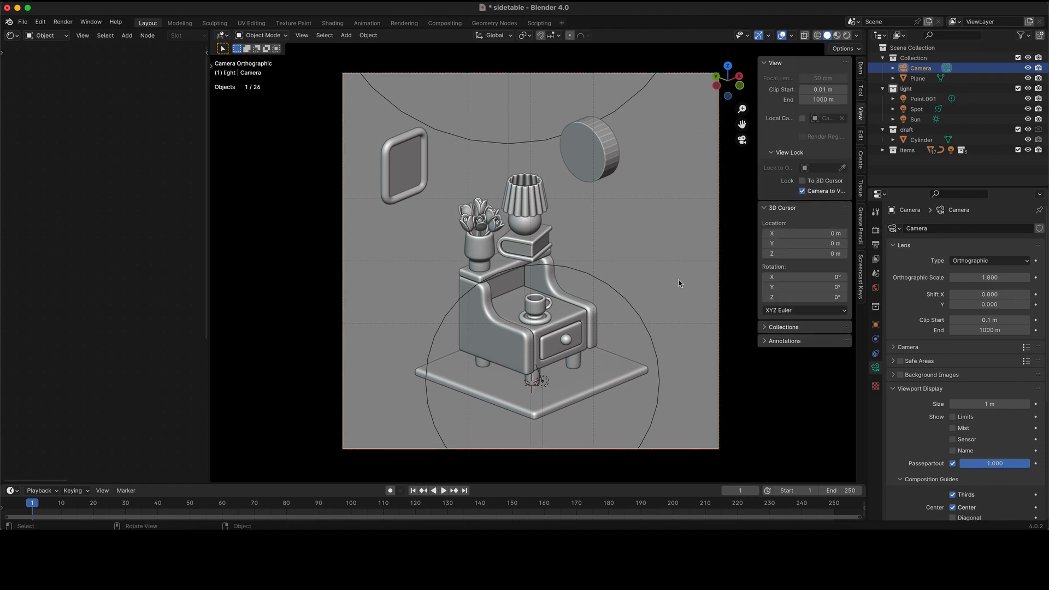
{"action": "scroll", "coordinate": [678, 279], "scroll_direction": "right", "scroll_amount": 5}
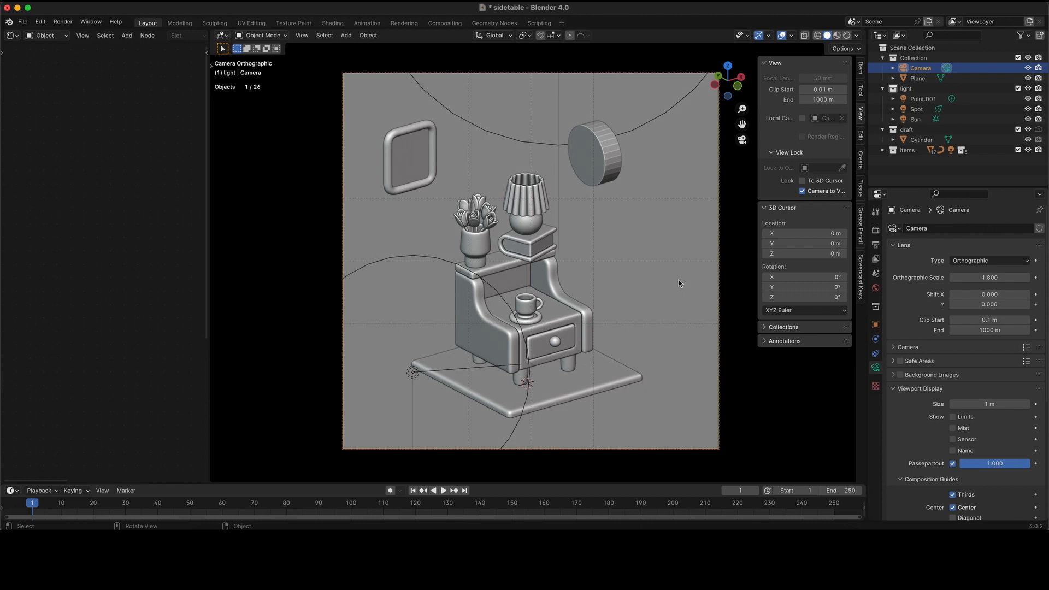
{"action": "scroll", "coordinate": [678, 283], "scroll_direction": "left", "scroll_amount": 5}
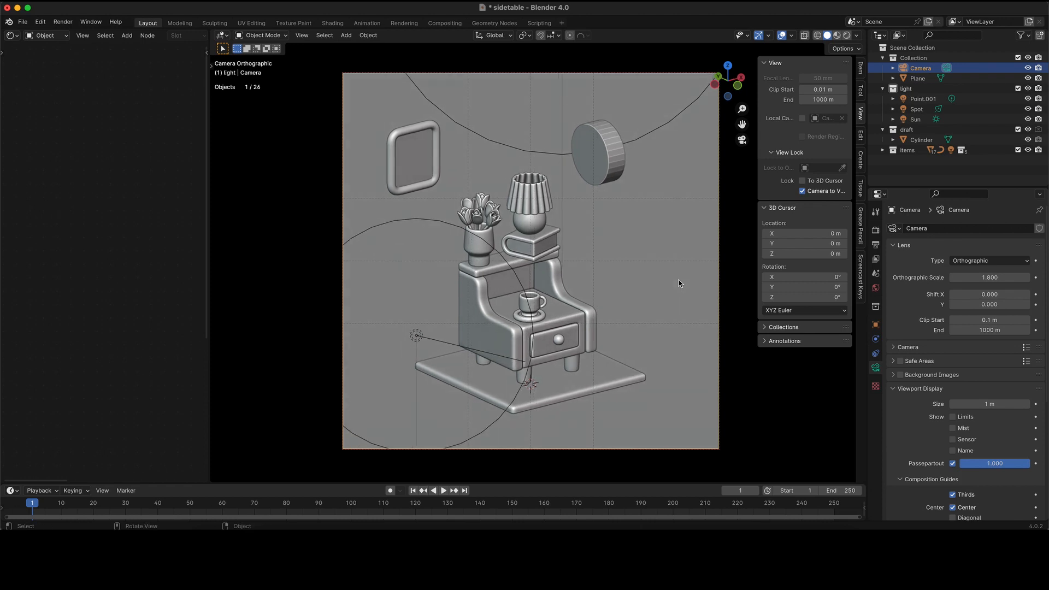
{"action": "scroll", "coordinate": [679, 283], "scroll_direction": "up", "scroll_amount": 5}
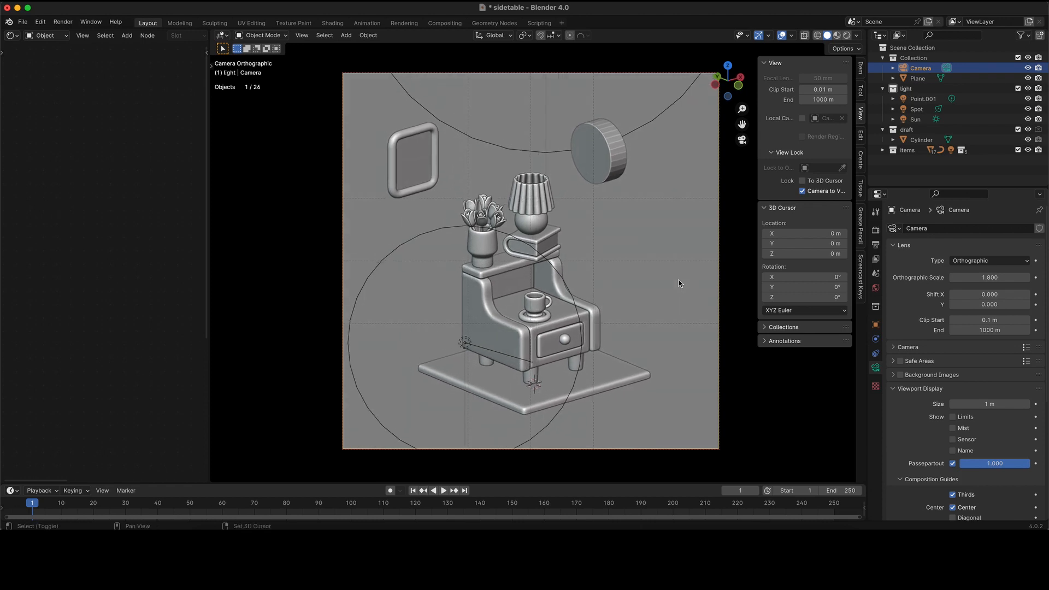
{"action": "left_click", "coordinate": [802, 191]}
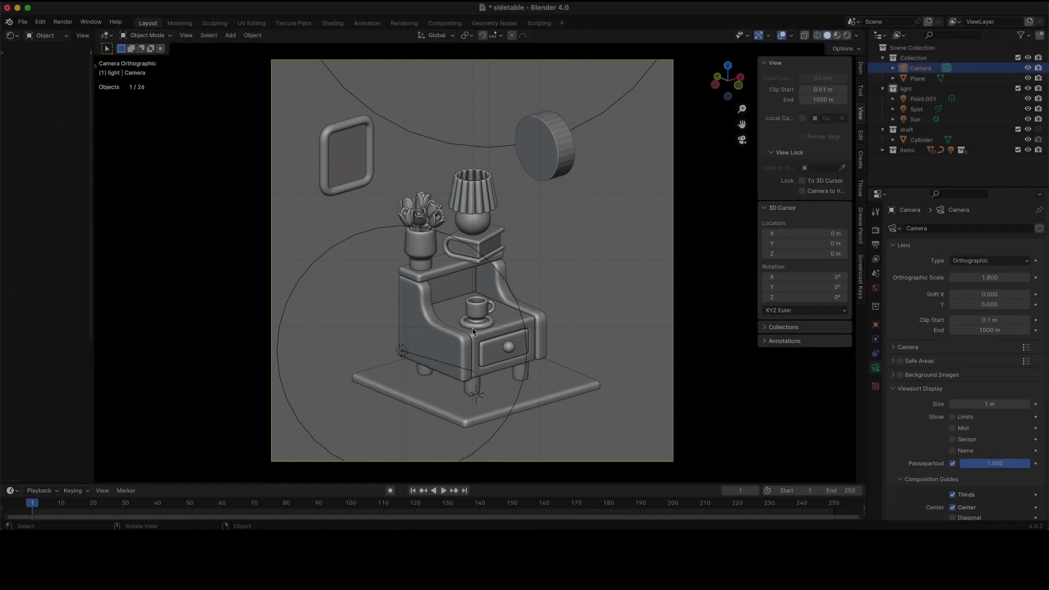
- Duplicate the saucer and place the copy about 0.578 m away along the X axis
{"action": "left_click", "coordinate": [473, 328]}
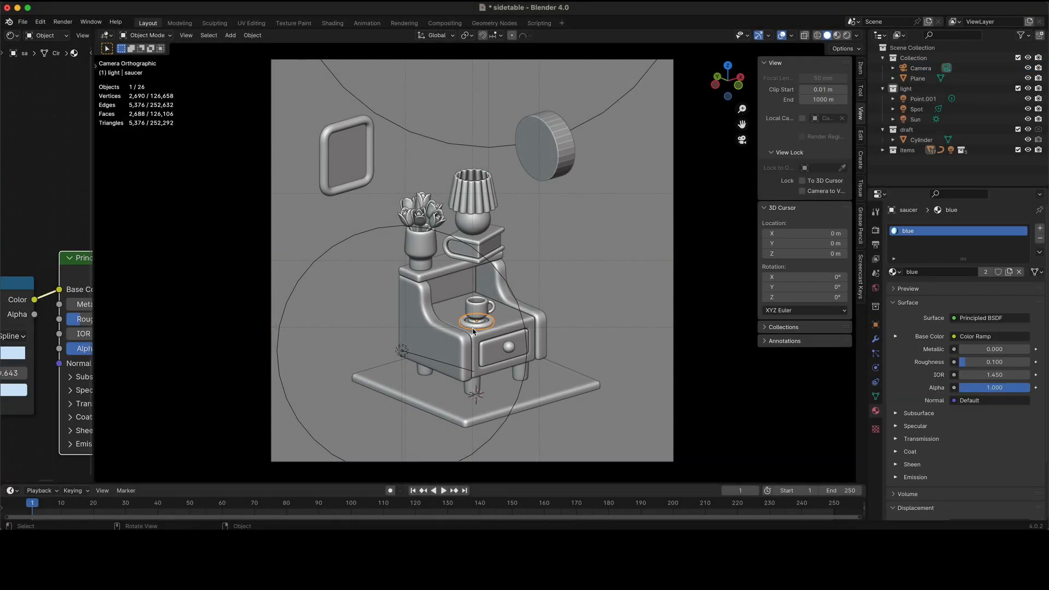
{"action": "key", "text": "shift+d"}
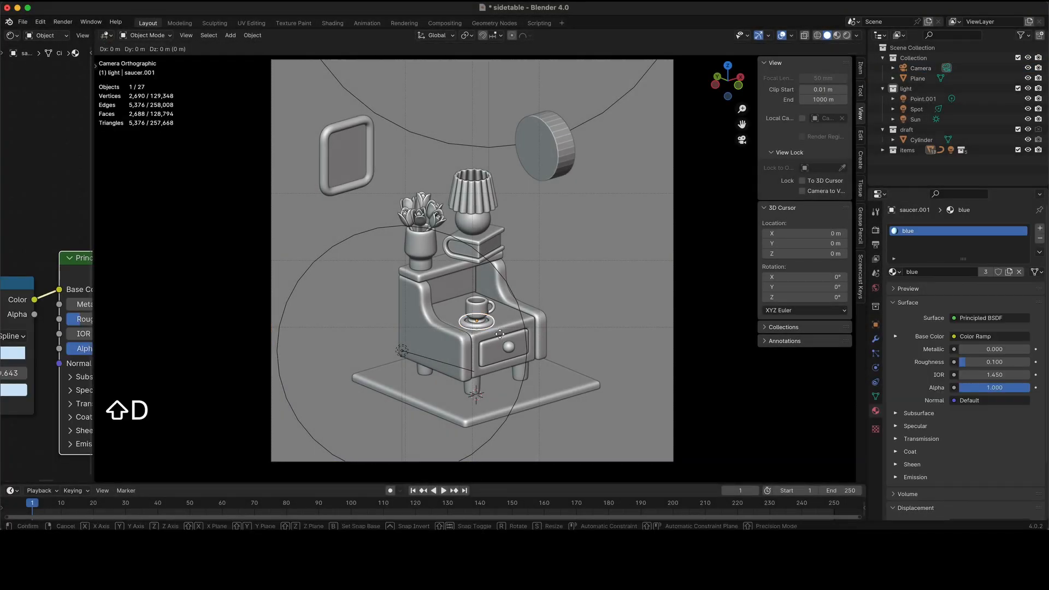
{"action": "key", "text": "x"}
{"action": "left_click", "coordinate": [591, 326]}
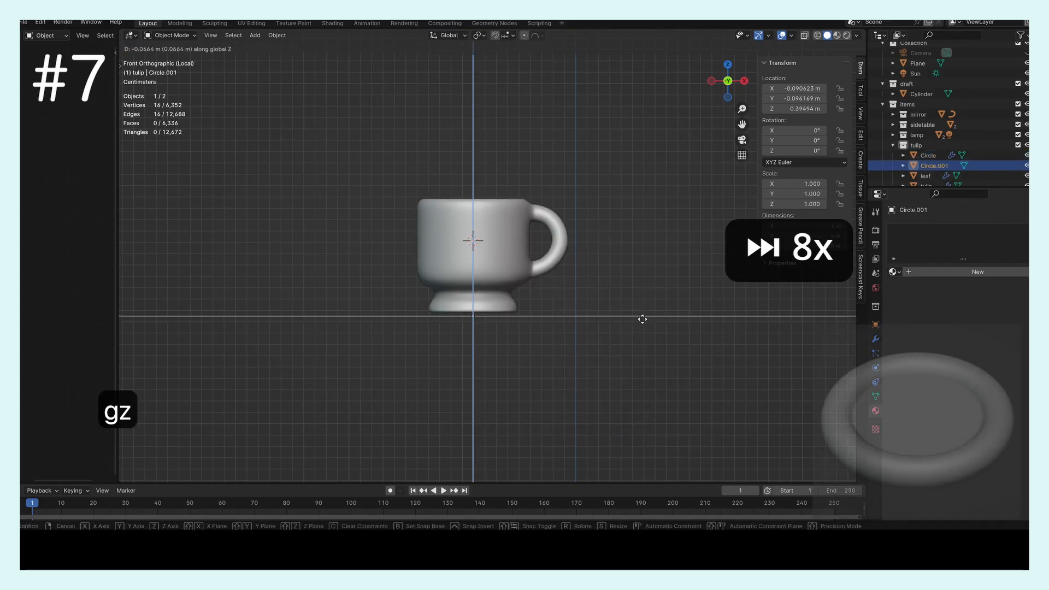
- Scale the circle beneath the cup to fit and form a wider, slightly raised ring around it as the saucer's inner slope
{"action": "key", "text": "s"}
{"action": "left_click", "coordinate": [632, 344]}
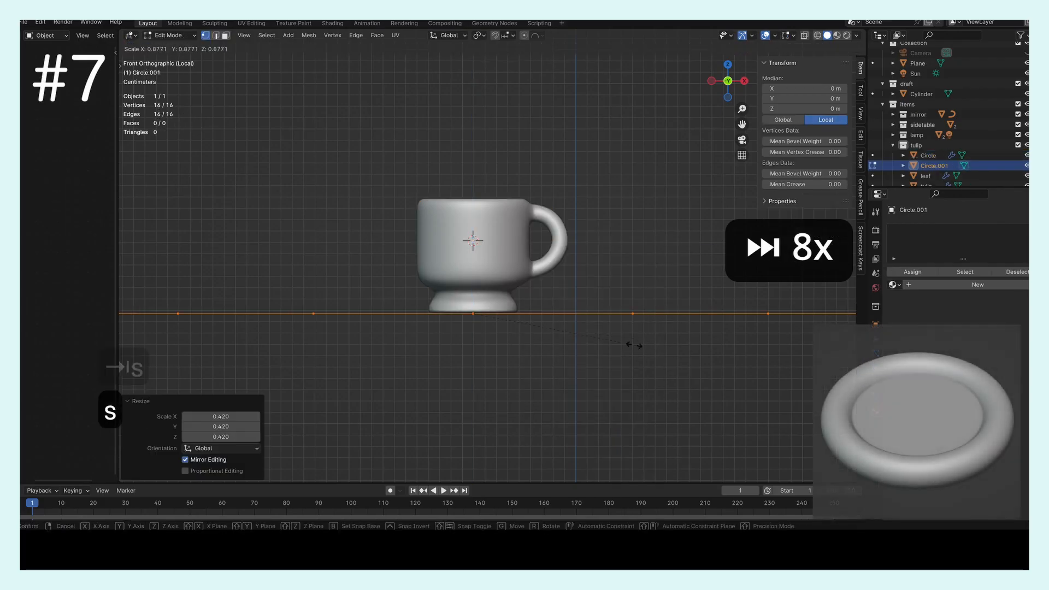
{"action": "key", "text": "g"}
{"action": "key", "text": "z"}
{"action": "left_click", "coordinate": [648, 365]}
{"action": "key", "text": "s"}
{"action": "left_click", "coordinate": [644, 374]}
{"action": "key", "text": "g"}
{"action": "key", "text": "z"}
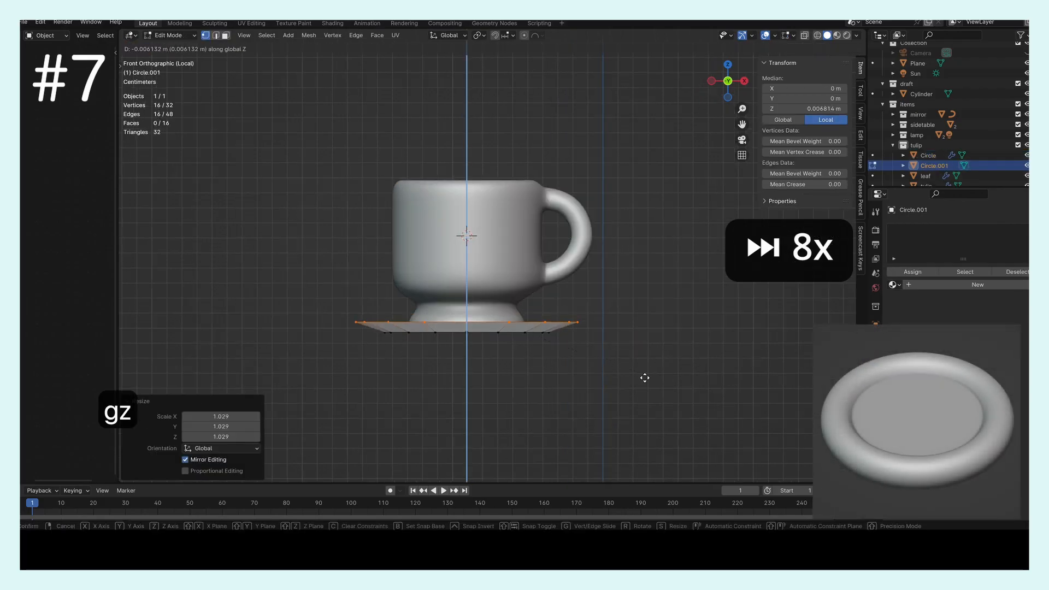
{"action": "left_click", "coordinate": [644, 377]}
{"action": "key", "text": "s"}
- Extrude the saucer's outer edge downward along Z and widen the new lower ring
{"action": "key", "text": "e"}
{"action": "key", "text": "z"}
{"action": "left_click", "coordinate": [650, 383]}
{"action": "key", "text": "alt+z"}
{"action": "key", "text": "s"}
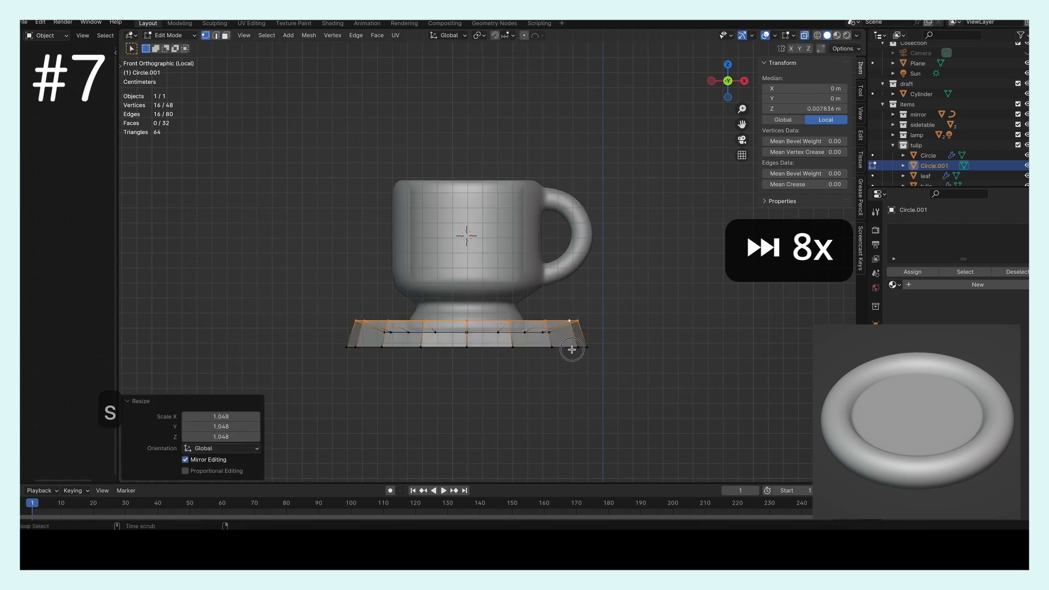
{"action": "left_click", "coordinate": [667, 344]}
- Extrude the saucer's rim further down, scale the new bottom ring to 0.872 and fill the underside with a face
{"action": "key", "text": "e"}
{"action": "key", "text": "z"}
{"action": "left_click", "coordinate": [665, 361]}
{"action": "key", "text": "s"}
{"action": "left_click", "coordinate": [648, 359]}
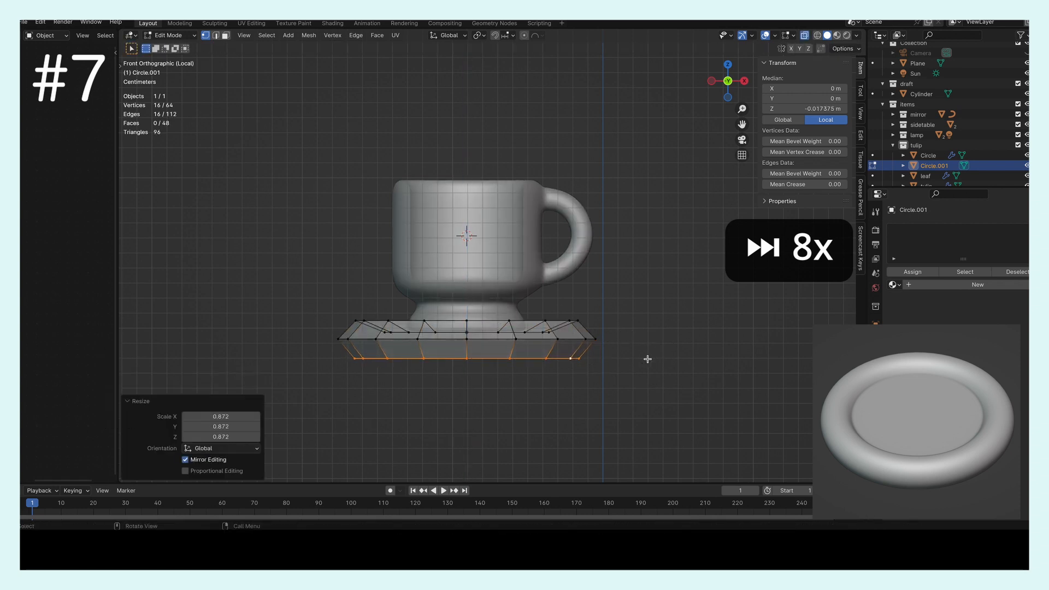
{"action": "key", "text": "f"}
{"action": "key", "text": "alt+z"}
- Add a level 2 subdivision surface to the saucer and inset its filled bottom face
{"action": "scroll", "coordinate": [646, 368], "scroll_direction": "up", "scroll_amount": 1}
{"action": "middle_click_drag", "start_coordinate": [646, 368], "coordinate": [678, 407]}
{"action": "key", "text": "Tab"}
{"action": "key", "text": "ctrl+2"}
{"action": "key", "text": "1"}
{"action": "key", "text": "Tab"}
{"action": "key", "text": "i"}
{"action": "left_click", "coordinate": [632, 370]}
- Scale an edge loop of the saucer's rim, adjust its height along Z and bevel it
{"action": "key", "text": "1"}
{"action": "left_click", "coordinate": [628, 341], "text": "alt"}
{"action": "key", "text": "s"}
{"action": "left_click", "coordinate": [691, 363]}
{"action": "key", "text": "g"}
{"action": "key", "text": "z"}
{"action": "left_click", "coordinate": [694, 367]}
{"action": "key", "text": "ctrl+b"}
{"action": "left_click", "coordinate": [697, 375]}
- Inset the saucer's flat inner face under the cup
{"action": "key", "text": "alt+z"}
{"action": "key", "text": "alt+z"}
{"action": "key", "text": "alt+z"}
{"action": "left_click", "coordinate": [585, 335], "text": "alt"}
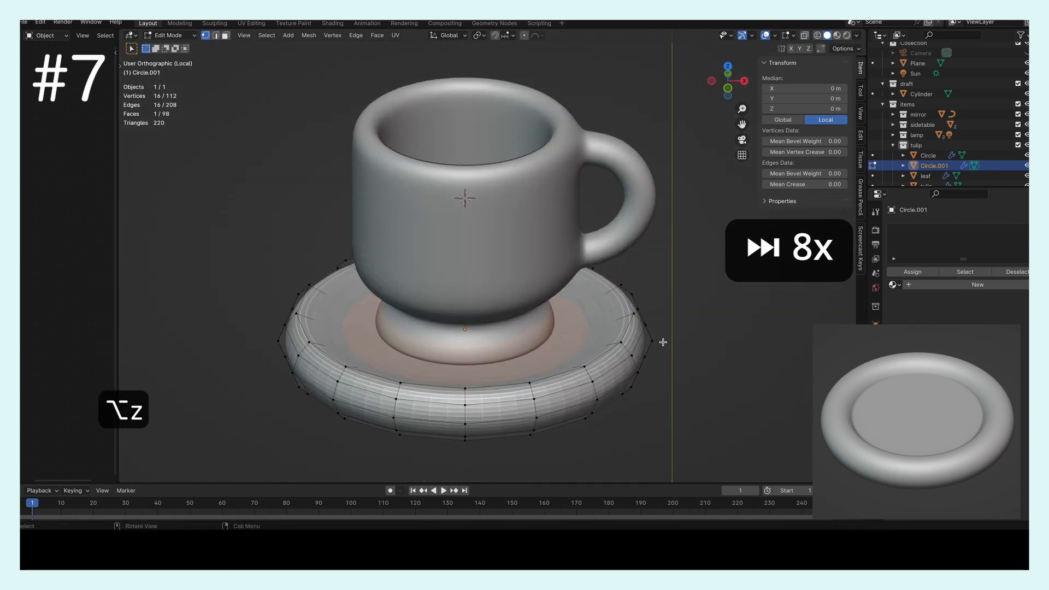
{"action": "key", "text": "i"}
{"action": "left_click", "coordinate": [634, 346]}
- Add an edge loop to the saucer's rim, adjust its scale and height, and return to Object Mode
{"action": "key", "text": "ctrl+r"}
{"action": "left_click", "coordinate": [613, 348]}
{"action": "key", "text": "s"}
{"action": "key", "text": "g"}
{"action": "key", "text": "z"}
{"action": "left_click", "coordinate": [656, 350]}
{"action": "key", "text": "s"}
{"action": "left_click", "coordinate": [661, 351]}
{"action": "key", "text": "Tab"}
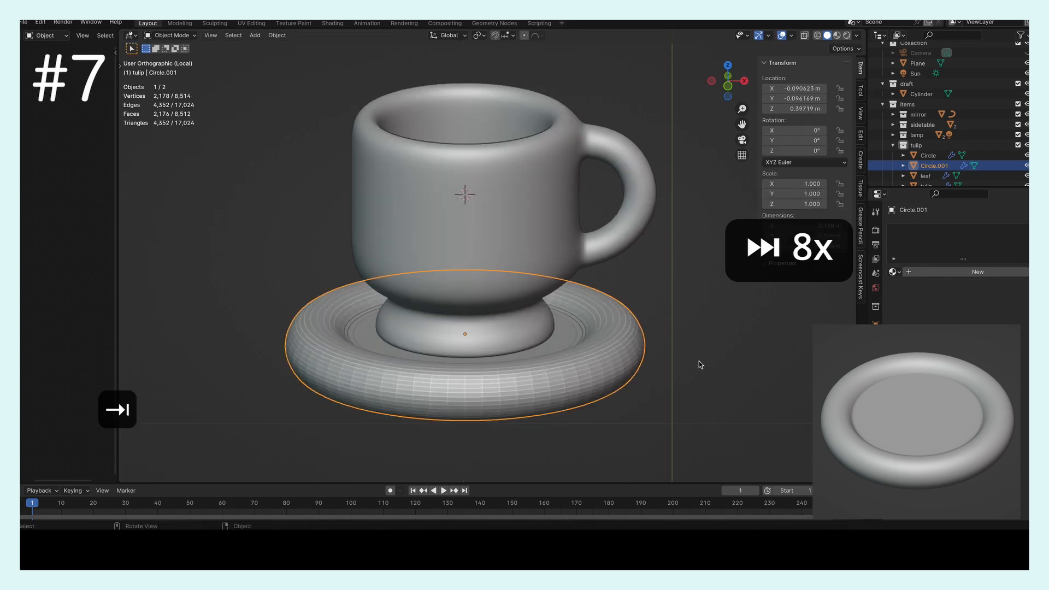
- Cut another edge loop around the saucer's rim and shift the outer loop along Z to round the profile
{"action": "key", "text": "Tab"}
{"action": "key", "text": "ctrl+r"}
{"action": "left_click", "coordinate": [642, 334]}
{"action": "key", "text": "Tab"}
{"action": "key", "text": "Tab"}
{"action": "middle_click_drag", "start_coordinate": [697, 398], "coordinate": [695, 380], "text": "alt"}
{"action": "middle_click_drag", "start_coordinate": [693, 401], "coordinate": [754, 398], "text": "ctrl"}
{"action": "key", "text": "g"}
{"action": "key", "text": "z"}
{"action": "left_click", "coordinate": [712, 367]}
{"action": "key", "text": "alt+z"}
{"action": "key", "text": "Tab"}
{"action": "key", "text": "Tab"}
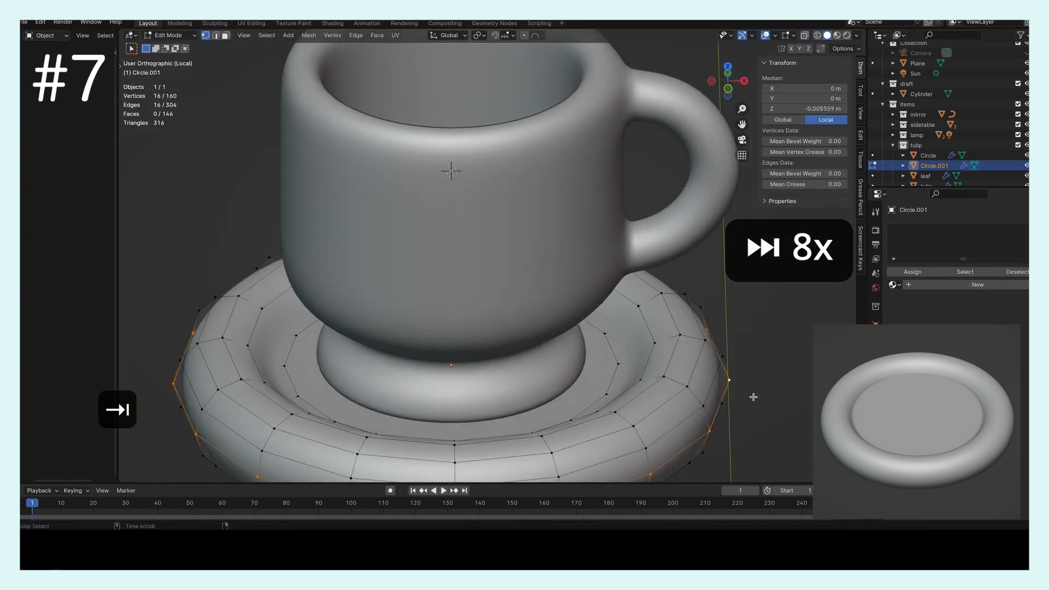
- Insert one more unshifted edge loop around the saucer and leave Edit Mode
{"action": "key", "text": "alt+z"}
{"action": "key", "text": "ctrl+r"}
{"action": "left_click", "coordinate": [638, 361]}
{"action": "left_click", "coordinate": [638, 360]}
{"action": "key", "text": "Tab"}
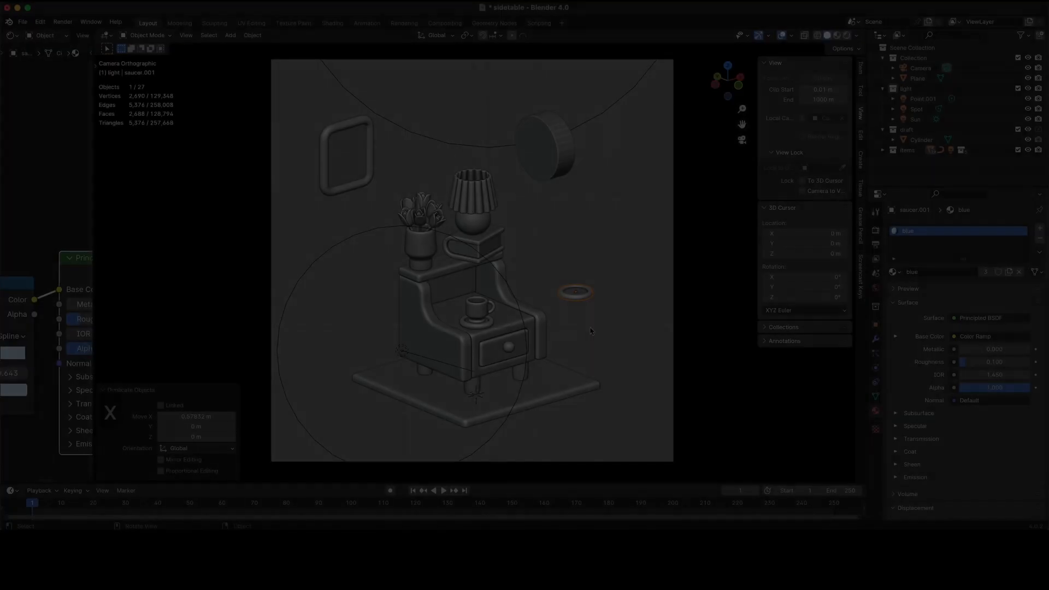
- Raise the duplicated saucer about 0.57 m along Z, to just beside the cylinder placeholder on the wall
{"action": "key", "text": "g"}
{"action": "key", "text": "z"}
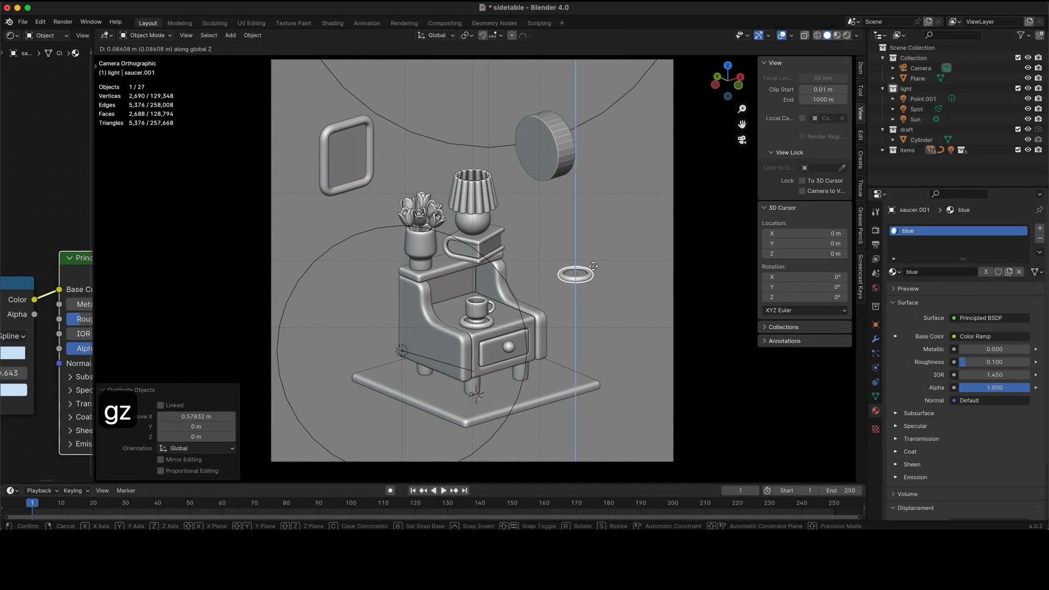
{"action": "left_click", "coordinate": [591, 206]}
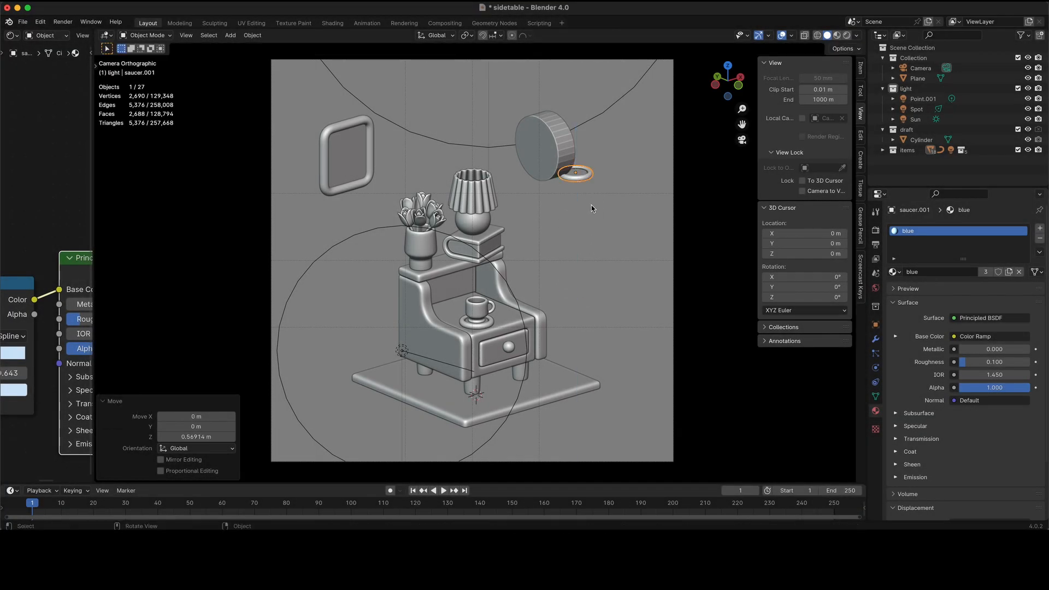
- Rotate the duplicated saucer -90° around the Y axis so it stands upright
{"action": "key", "text": "KP_1"}
{"action": "key", "text": "KP_Decimal"}
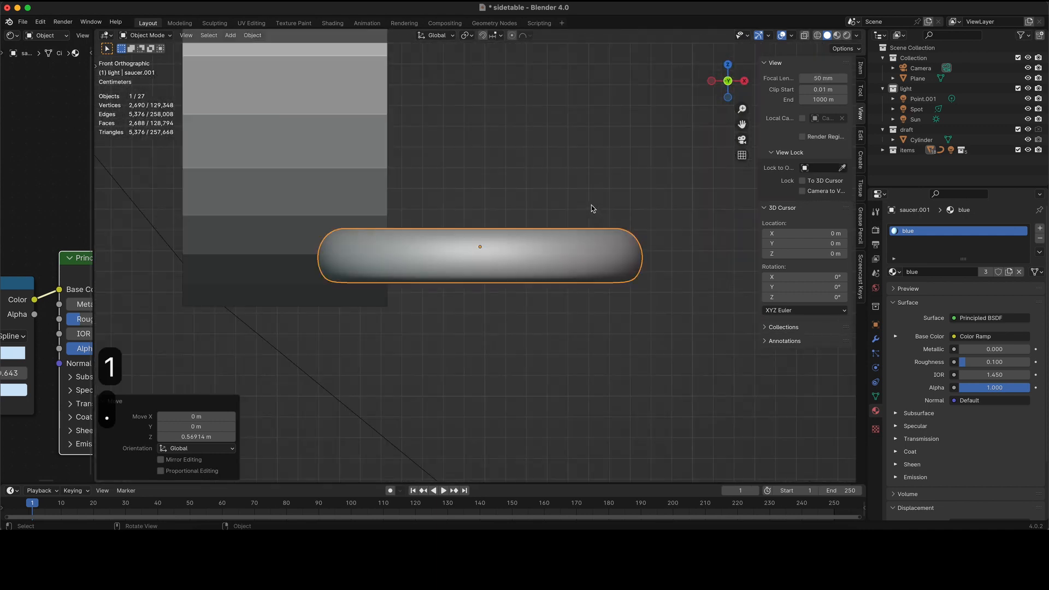
{"action": "scroll", "coordinate": [591, 209], "scroll_direction": "down", "scroll_amount": 5}
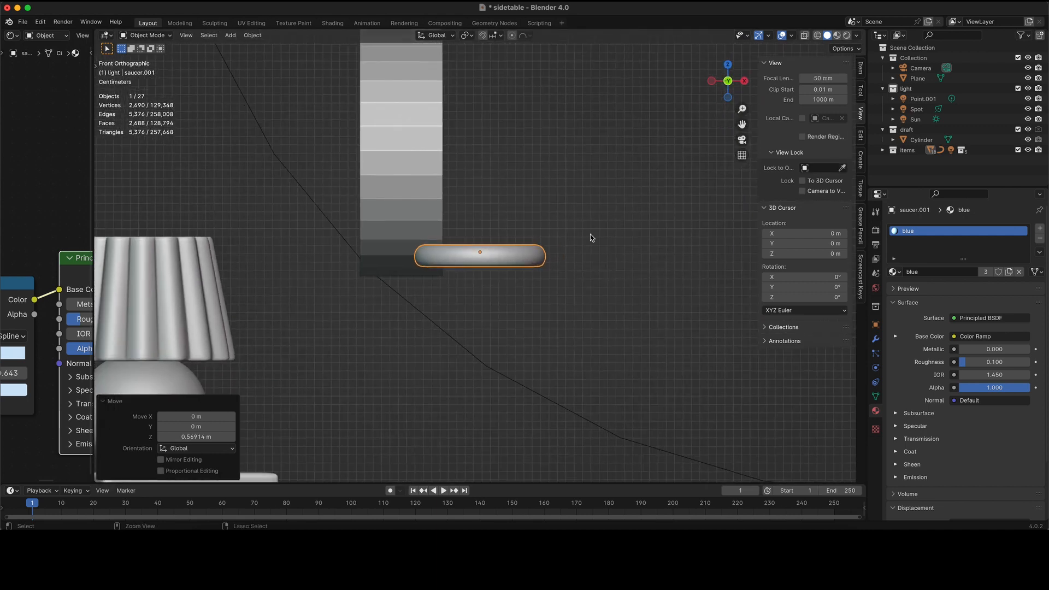
{"action": "key", "text": "r"}
{"action": "key", "text": "y"}
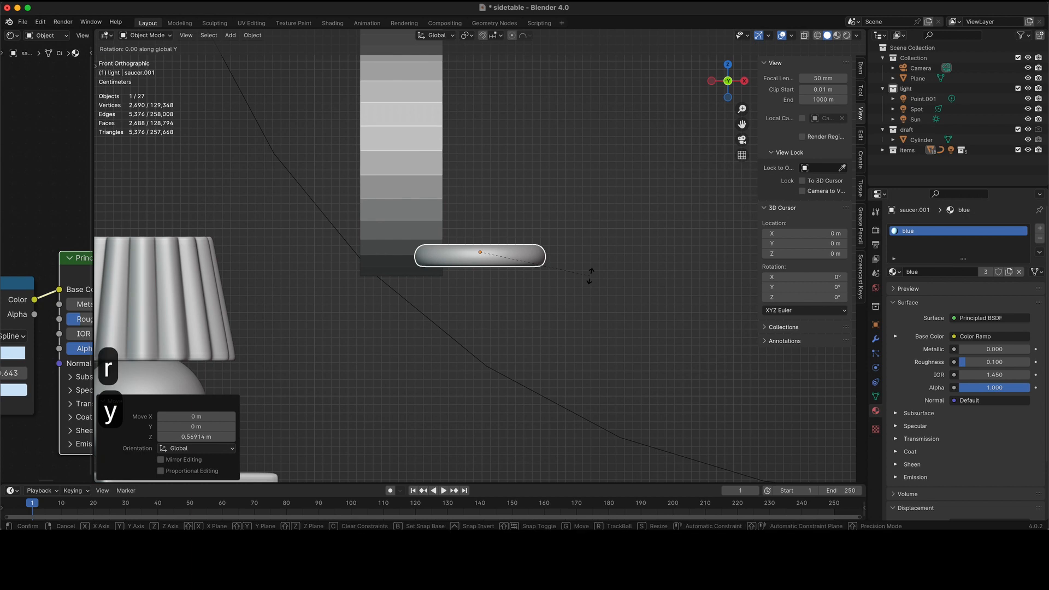
{"action": "key", "text": "9"}
{"action": "key", "text": "0"}
{"action": "key", "text": "minus"}
{"action": "key", "text": "Return"}
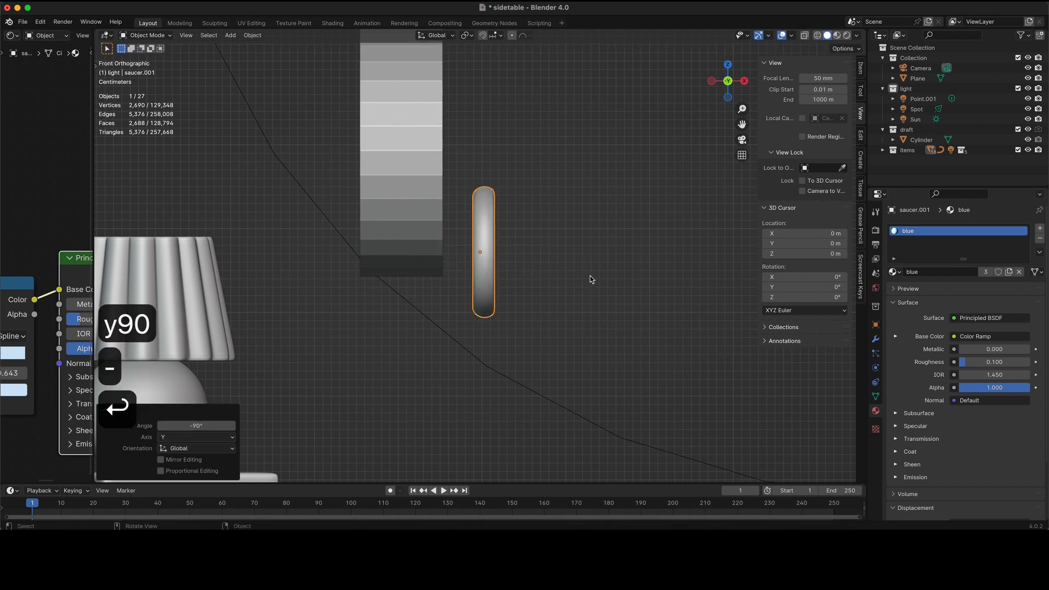
{"action": "scroll", "coordinate": [588, 287], "scroll_direction": "left", "scroll_amount": 10}
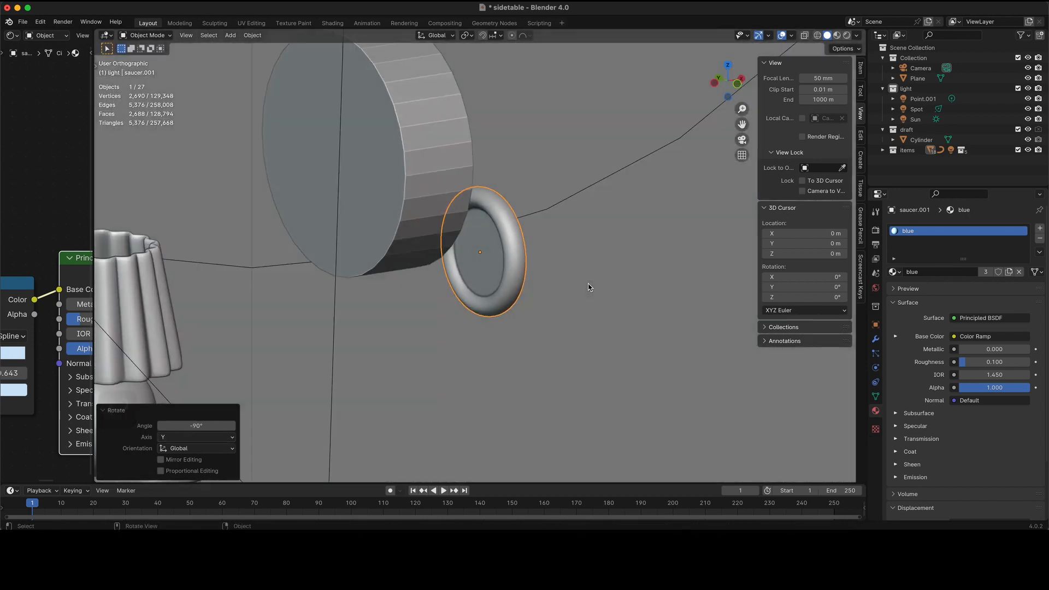
- In front view, move the upright saucer over the cylinder placeholder and scale it by about 1.93 to match the cylinder's height
{"action": "key", "text": "1"}
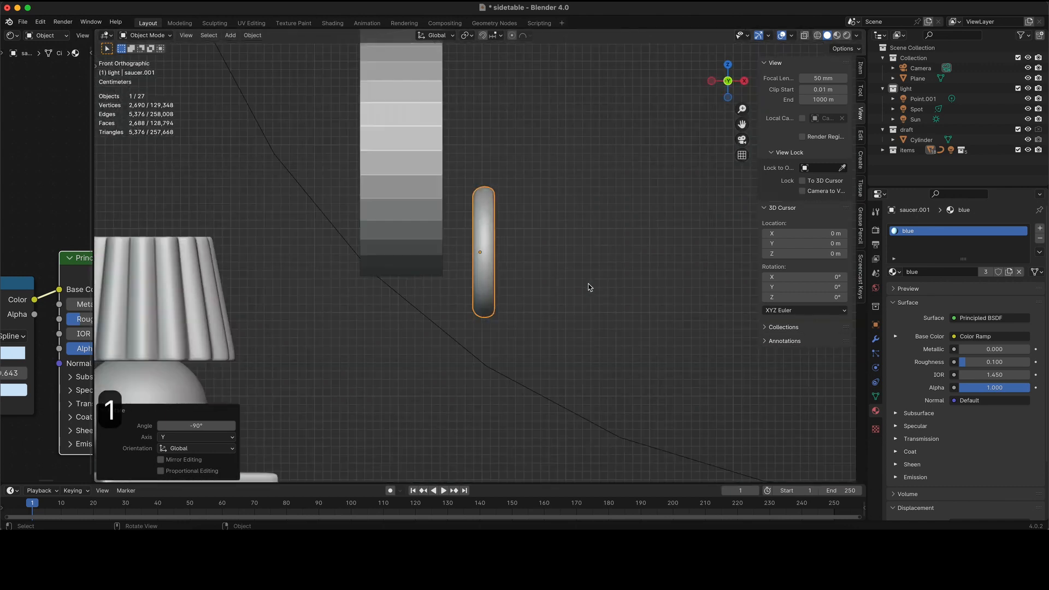
{"action": "scroll", "coordinate": [588, 287], "scroll_direction": "down", "scroll_amount": 3}
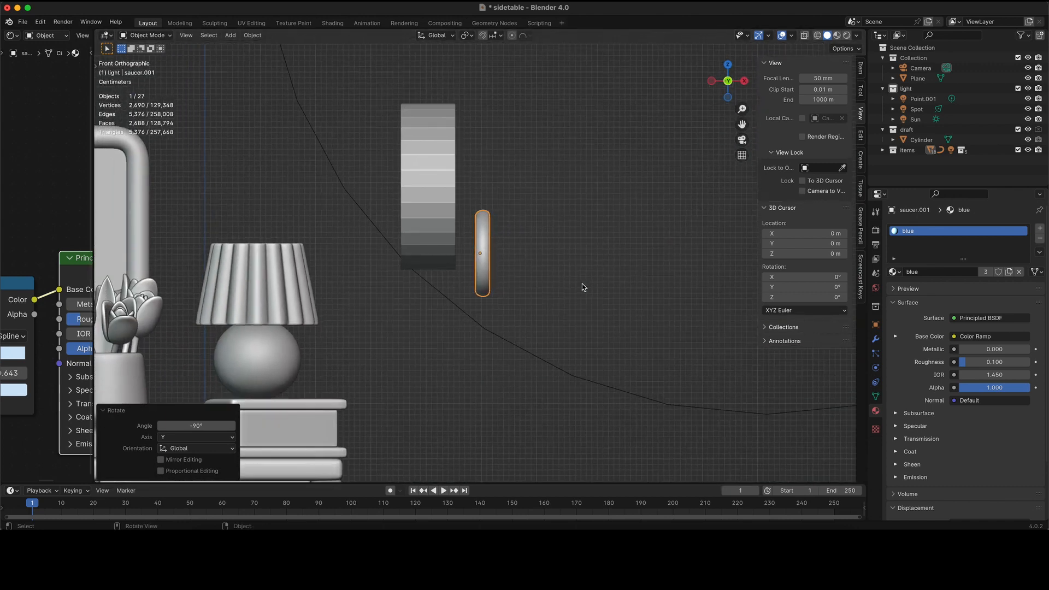
{"action": "key", "text": "g"}
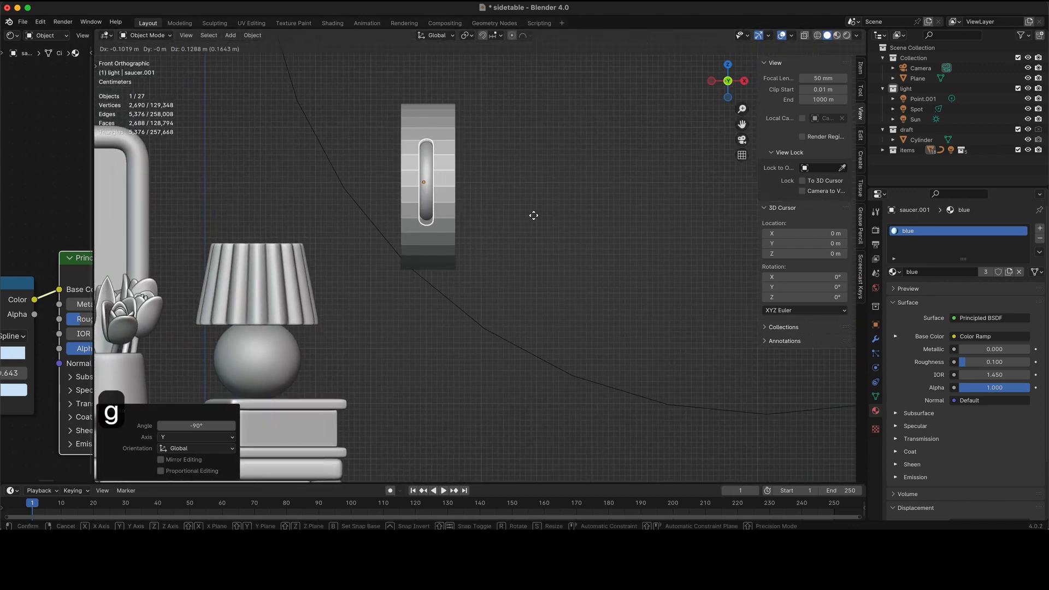
{"action": "left_click", "coordinate": [524, 215]}
{"action": "key", "text": "s"}
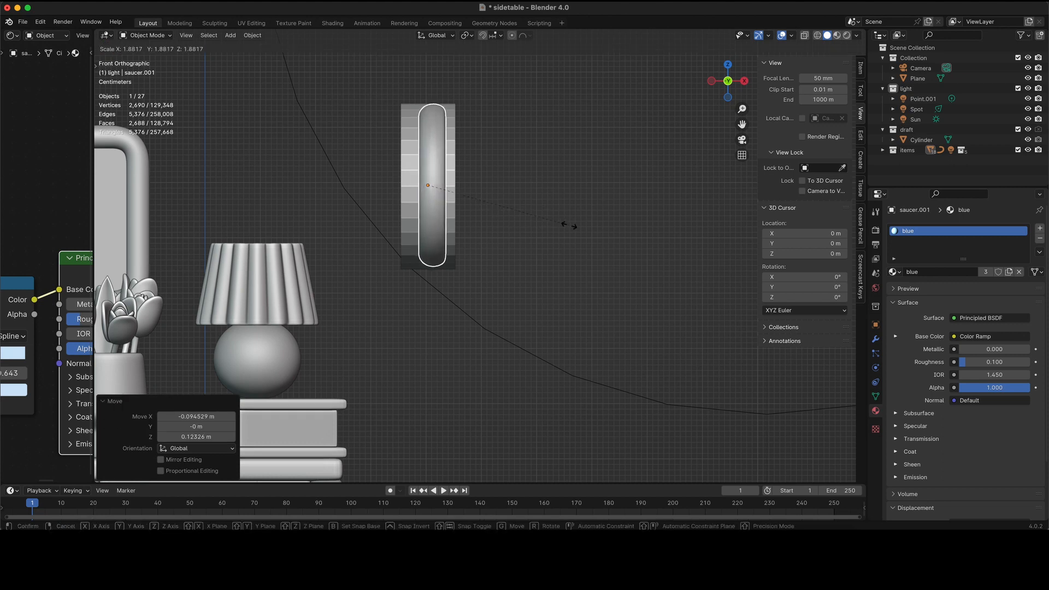
{"action": "left_click", "coordinate": [572, 229]}
- In left view, move the enlarged saucer about 0.1 m along Y so it is centred on the cylinder placeholder
{"action": "left_click", "coordinate": [860, 69]}
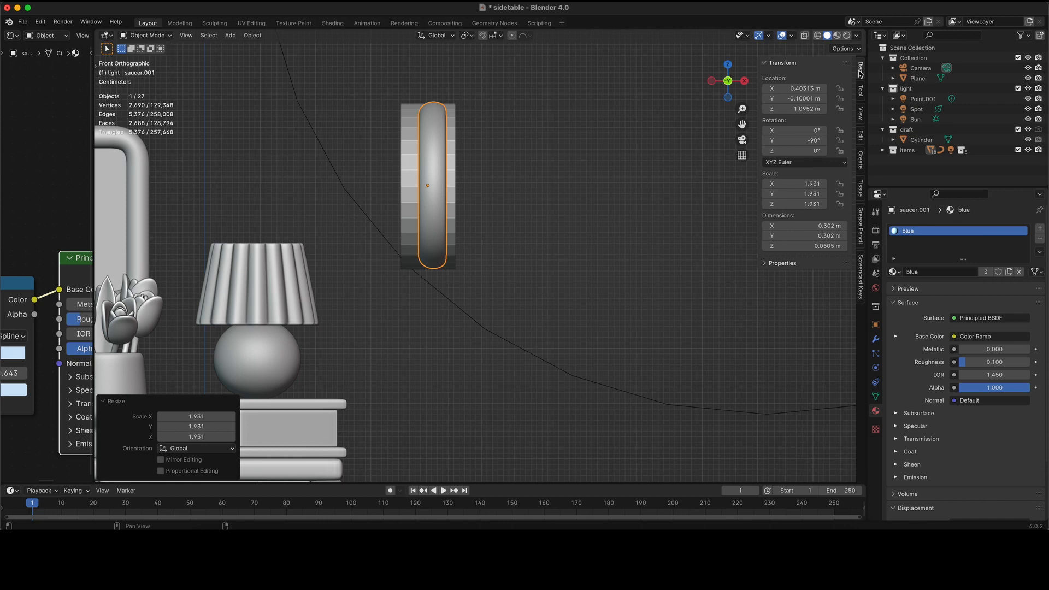
{"action": "scroll", "coordinate": [507, 266], "scroll_direction": "left", "scroll_amount": 10}
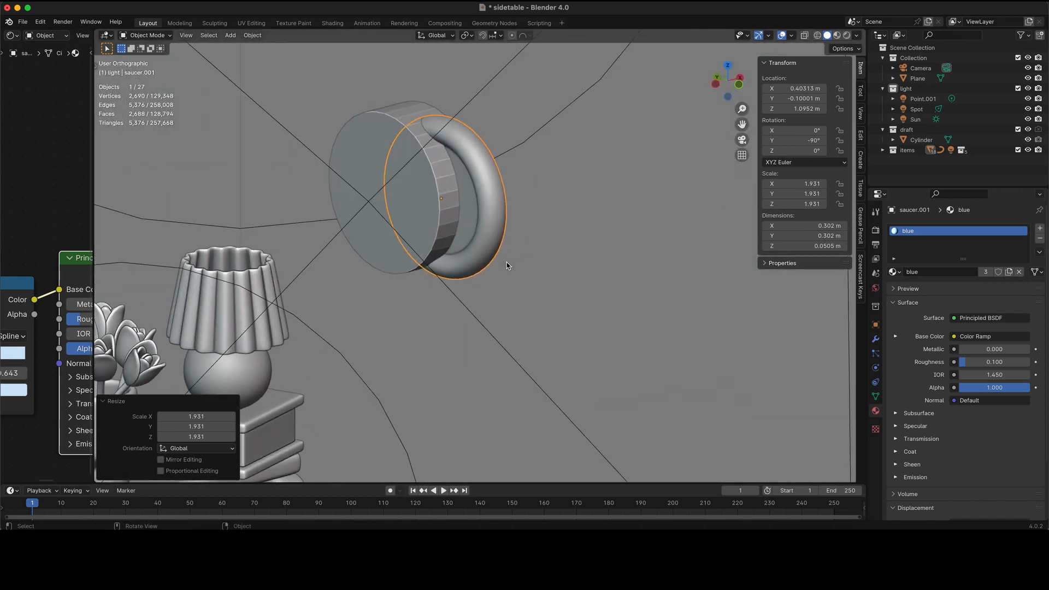
{"action": "key", "text": "ctrl+3"}
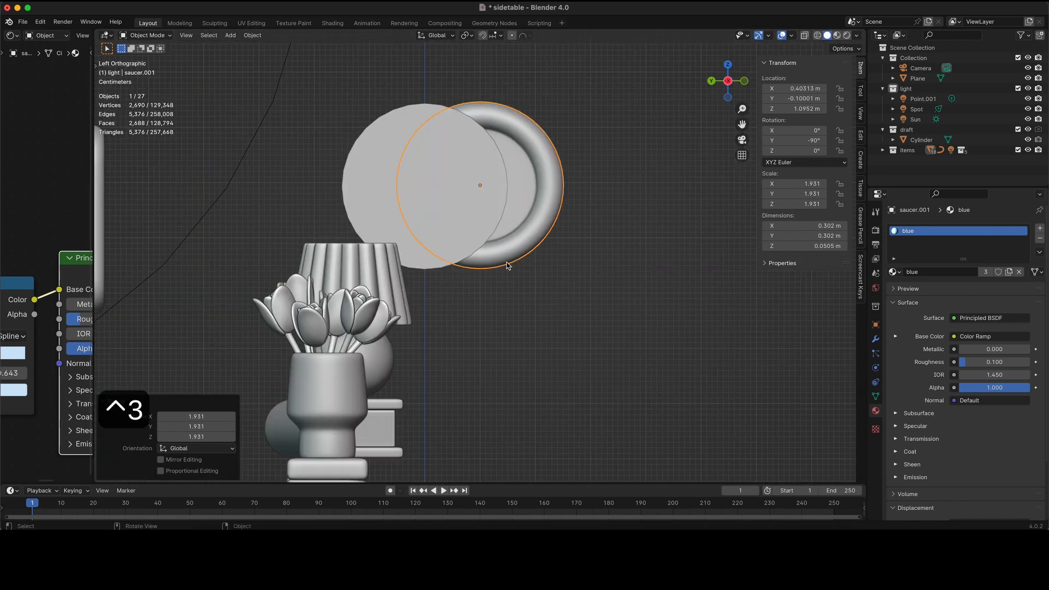
{"action": "key", "text": "g"}
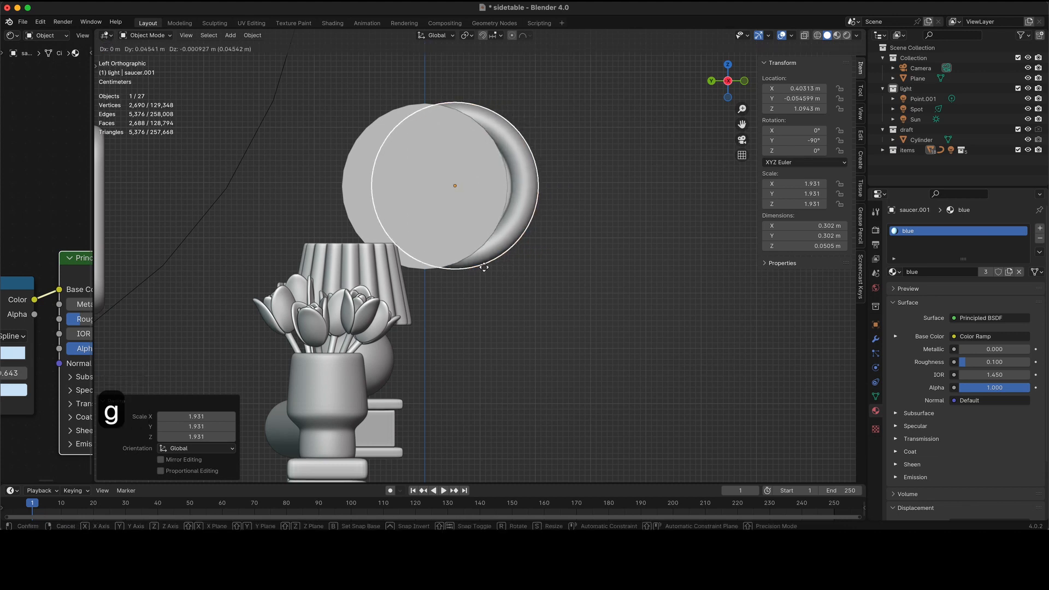
{"action": "left_click", "coordinate": [447, 222]}
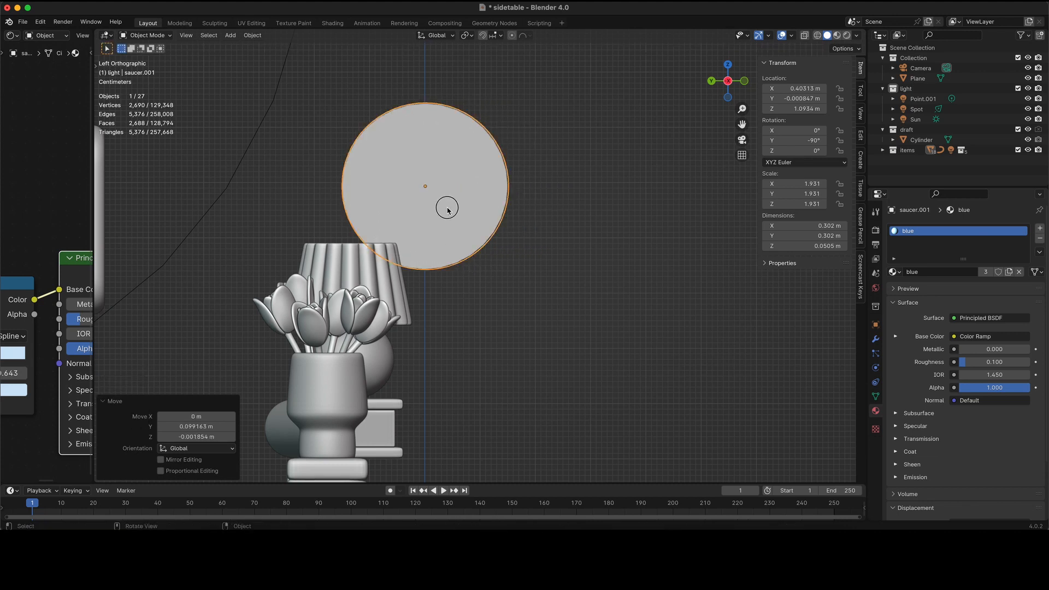
- Delete the placeholder Cylinder from the draft collection
{"action": "left_click", "coordinate": [447, 208]}
{"action": "scroll", "coordinate": [515, 222], "scroll_direction": "left", "scroll_amount": 10}
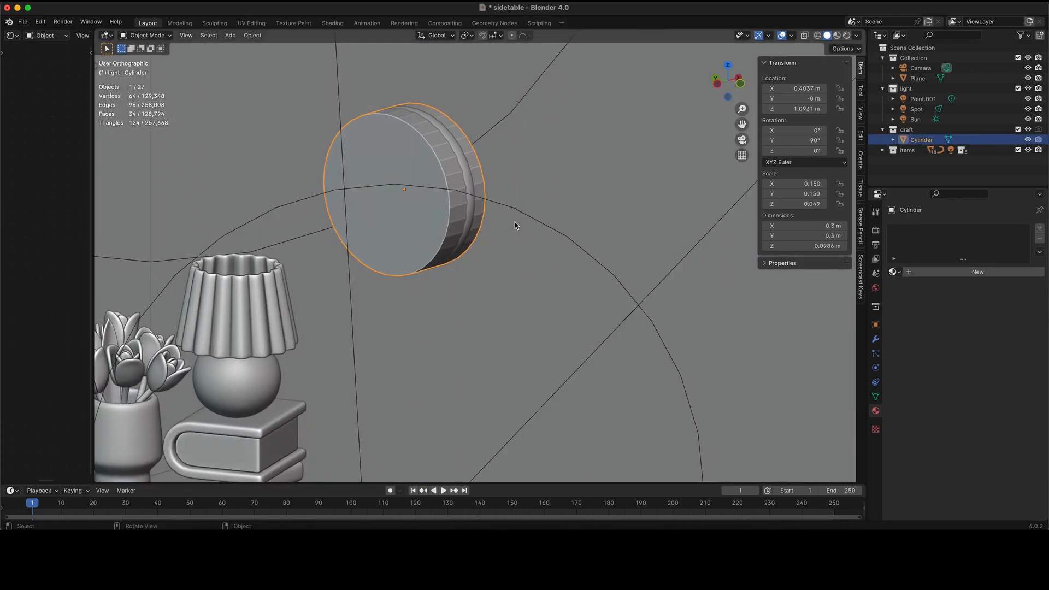
{"action": "left_click", "coordinate": [925, 141]}
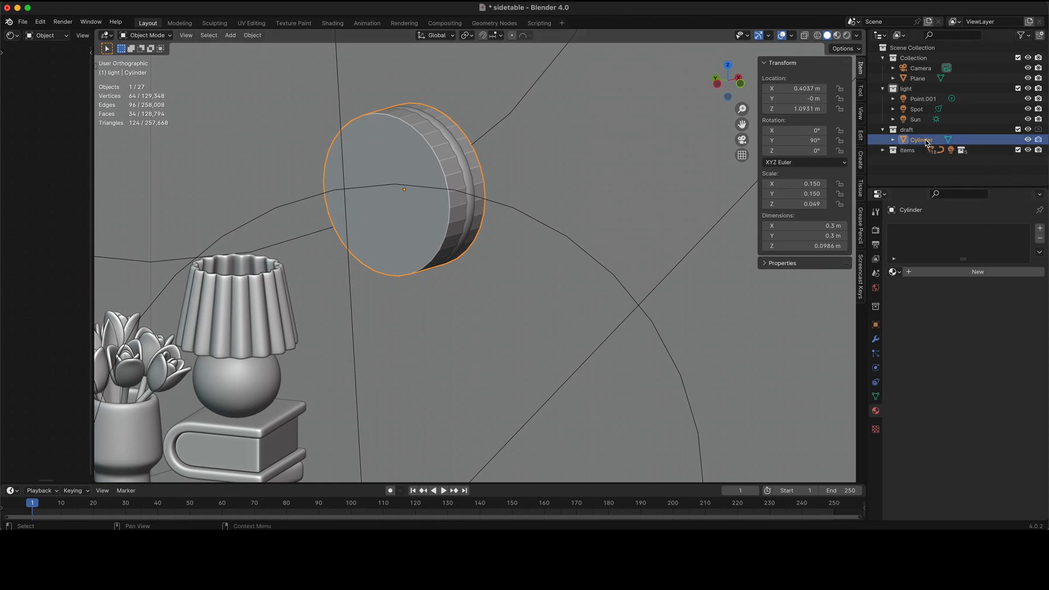
{"action": "key", "text": "Delete"}
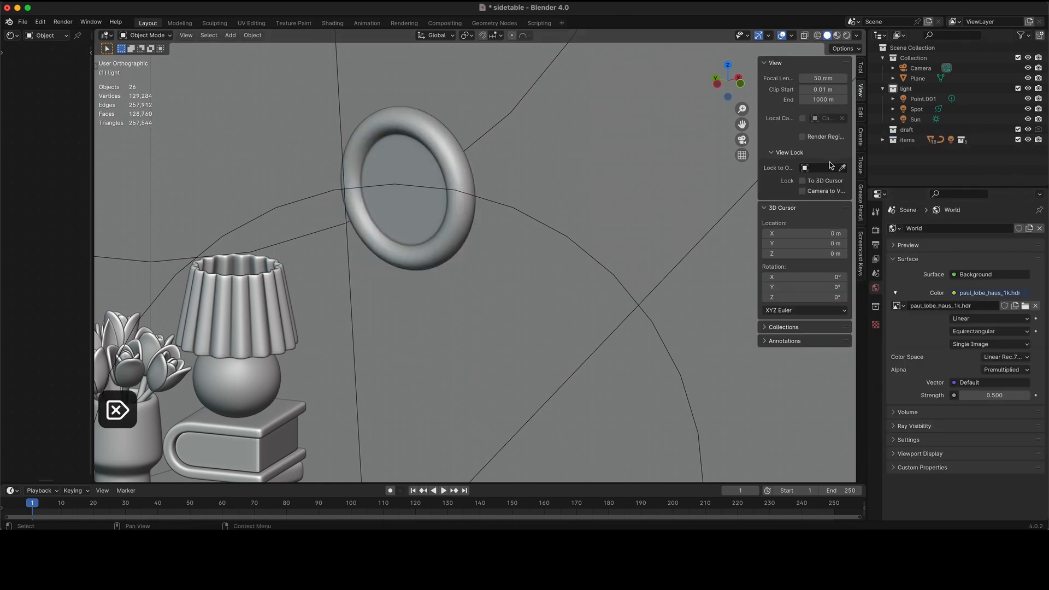
- Apply rotation and scale to the upright saucer copy and isolate it in local view
{"action": "left_click", "coordinate": [381, 228]}
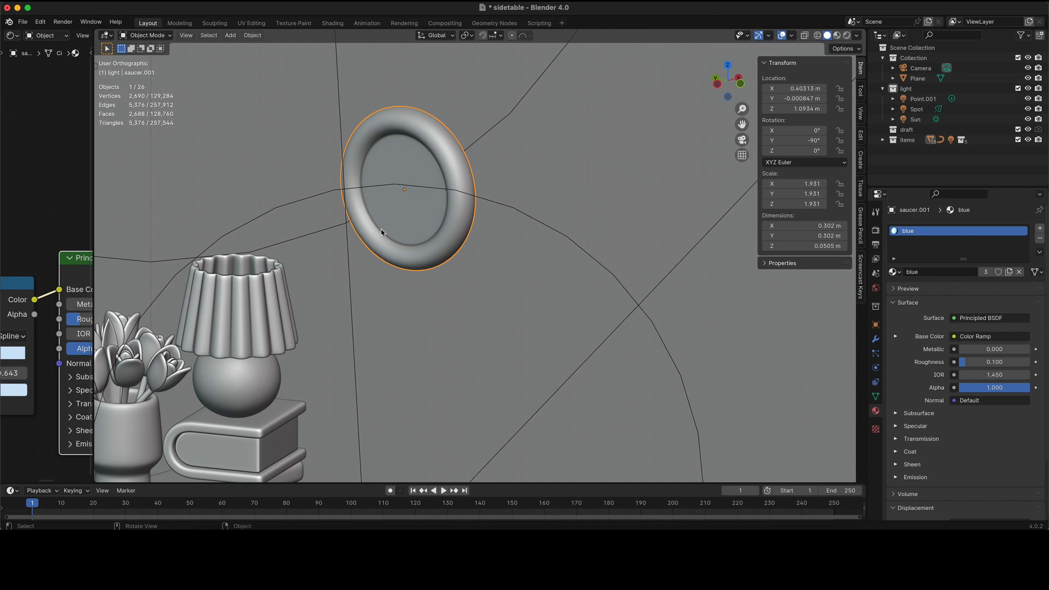
{"action": "key", "text": "ctrl+a"}
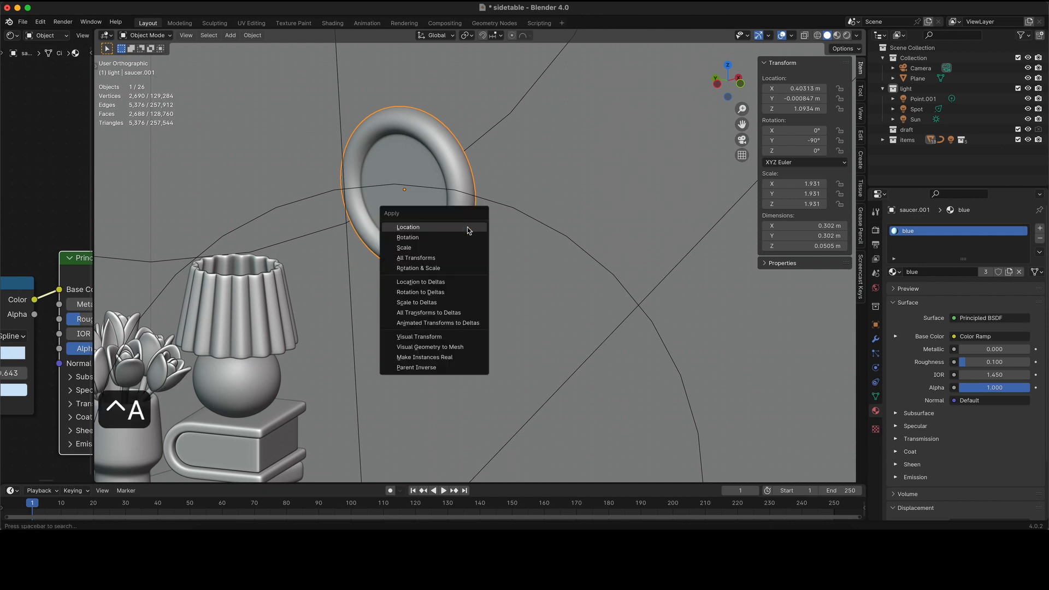
{"action": "left_click", "coordinate": [461, 267]}
{"action": "key", "text": "slash"}
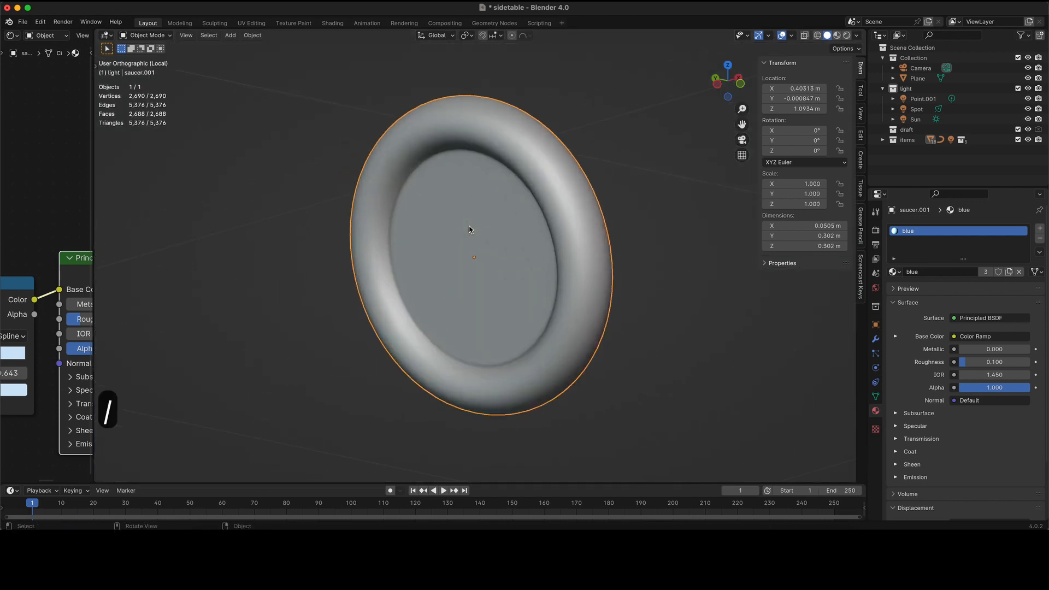
- In Edit Mode, delete the front inner face of the saucer copy together with the ring of faces around it
{"action": "key", "text": "ctrl+3"}
{"action": "key", "text": "Tab"}
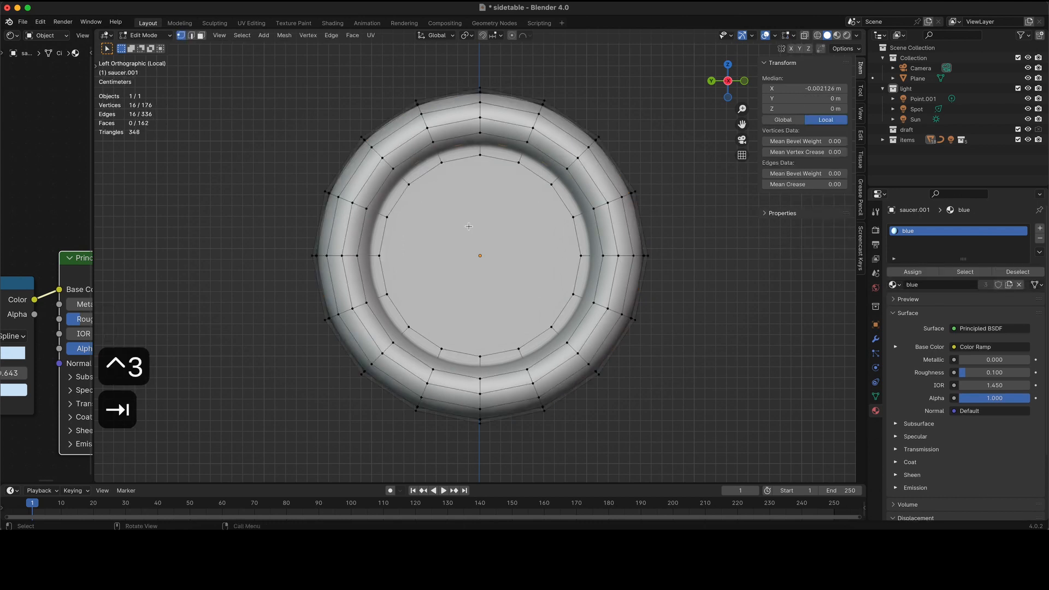
{"action": "key", "text": "ctrl+KP_Add"}
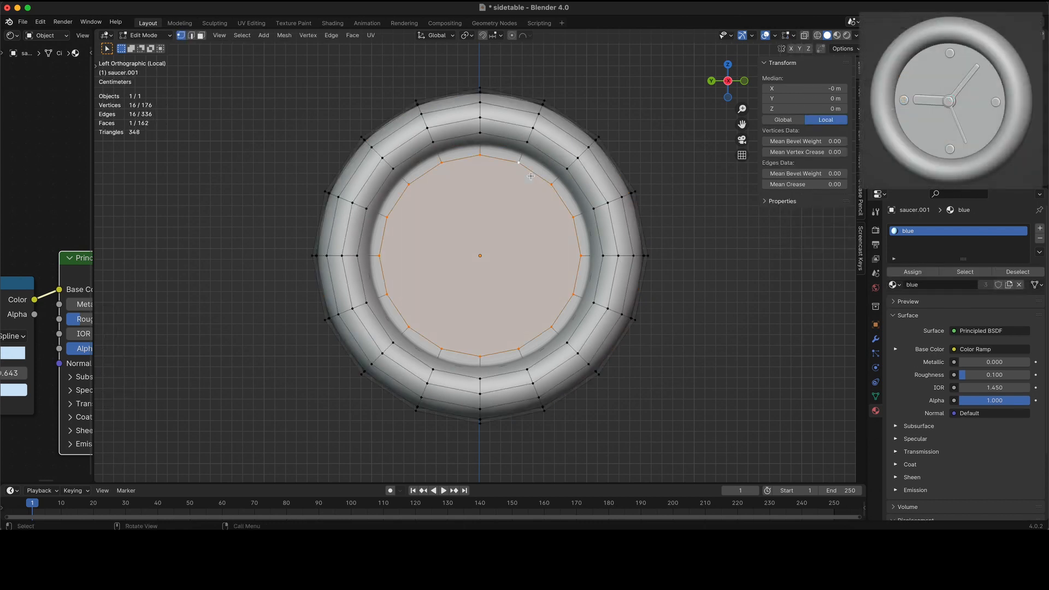
{"action": "scroll", "coordinate": [531, 176], "scroll_direction": "left", "scroll_amount": 10}
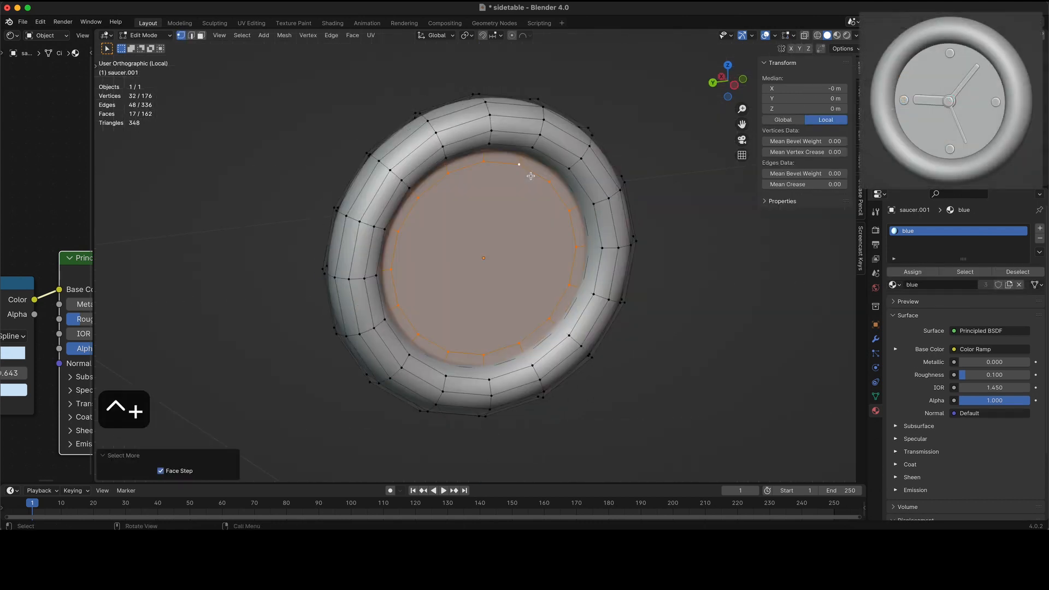
{"action": "key", "text": "x"}
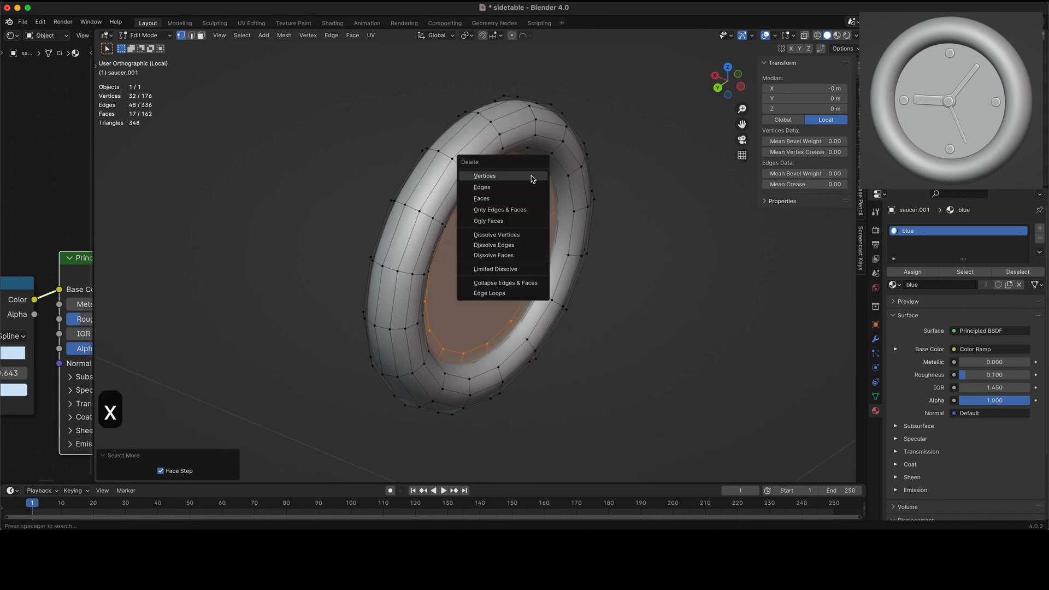
{"action": "left_click", "coordinate": [526, 198]}
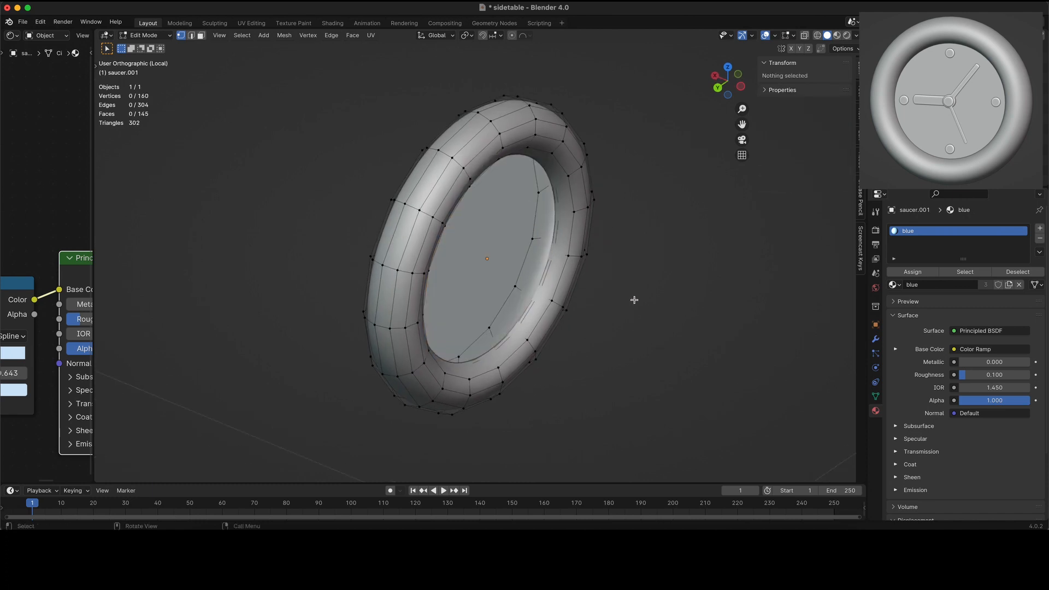
- Scale the whole ring mesh by about 1.147 along X to thicken it, and return to Object Mode
{"action": "scroll", "coordinate": [634, 300], "scroll_direction": "right", "scroll_amount": 8}
{"action": "scroll", "coordinate": [635, 300], "scroll_direction": "right", "scroll_amount": 6}
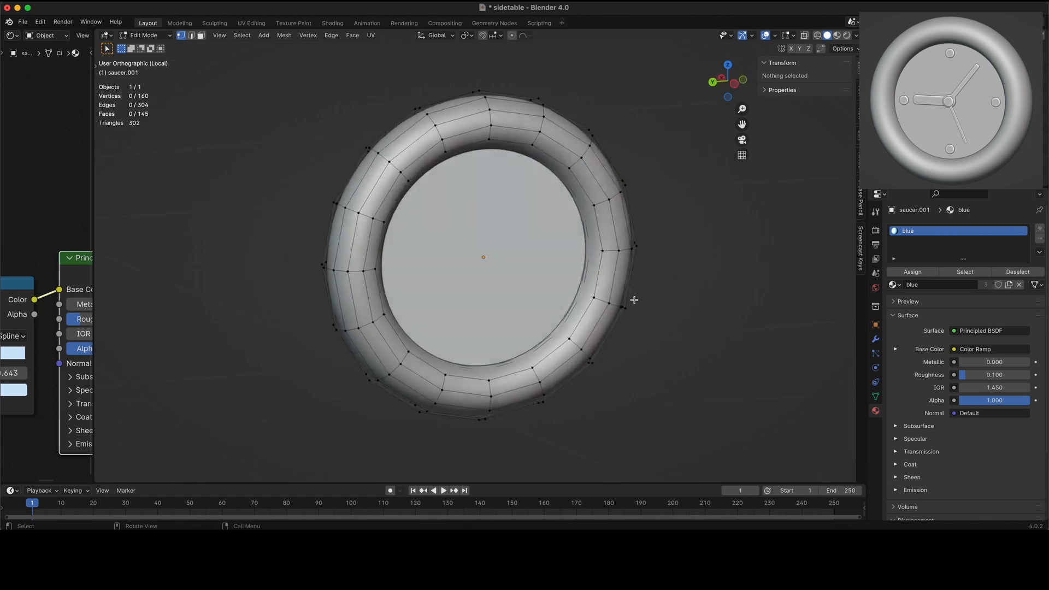
{"action": "key", "text": "ctrl+3"}
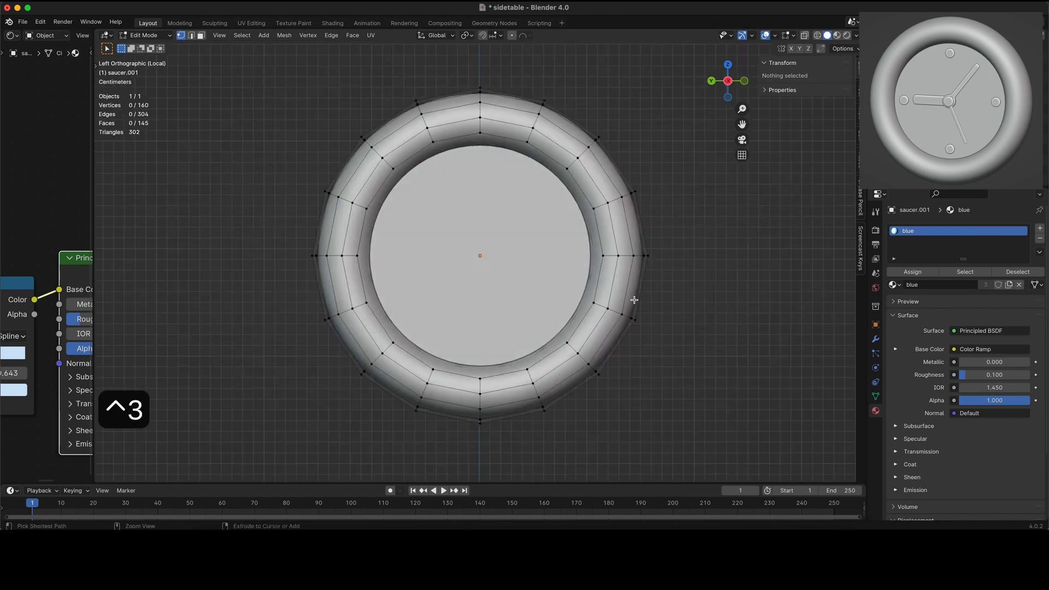
{"action": "key", "text": "1"}
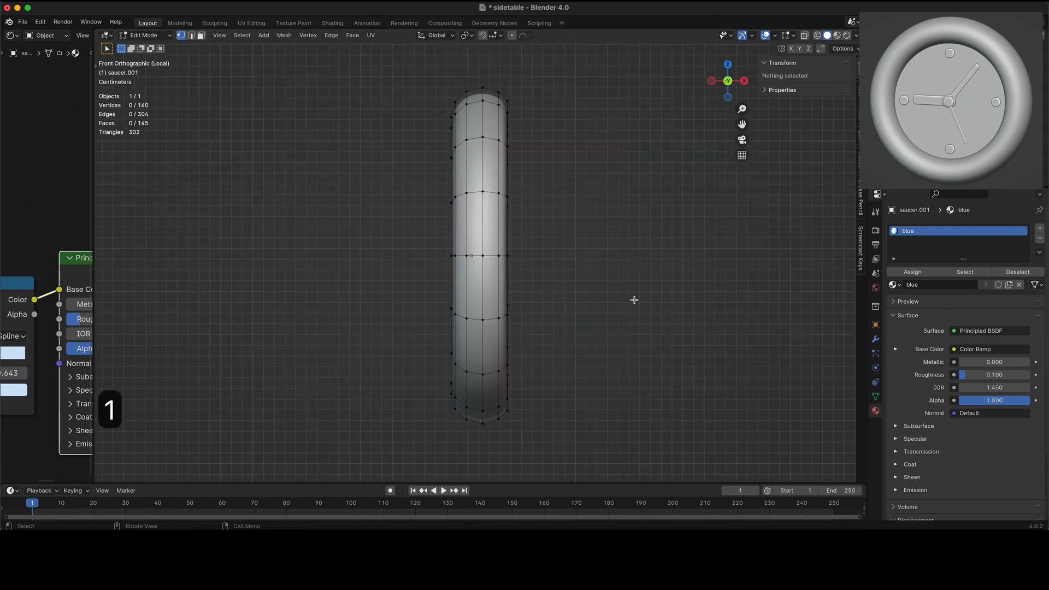
{"action": "key", "text": "a"}
{"action": "key", "text": "s"}
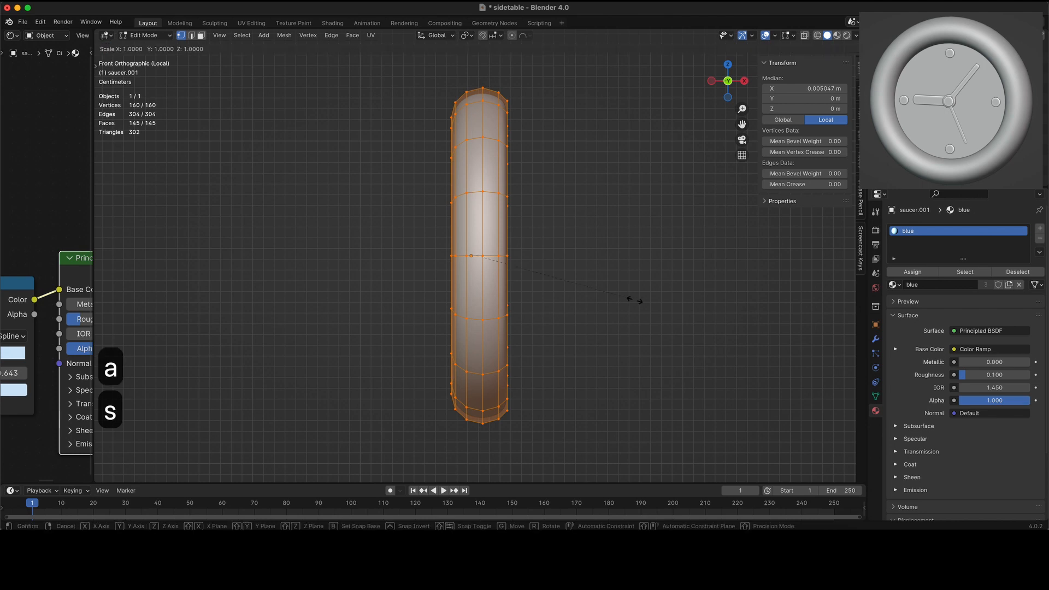
{"action": "key", "text": "x"}
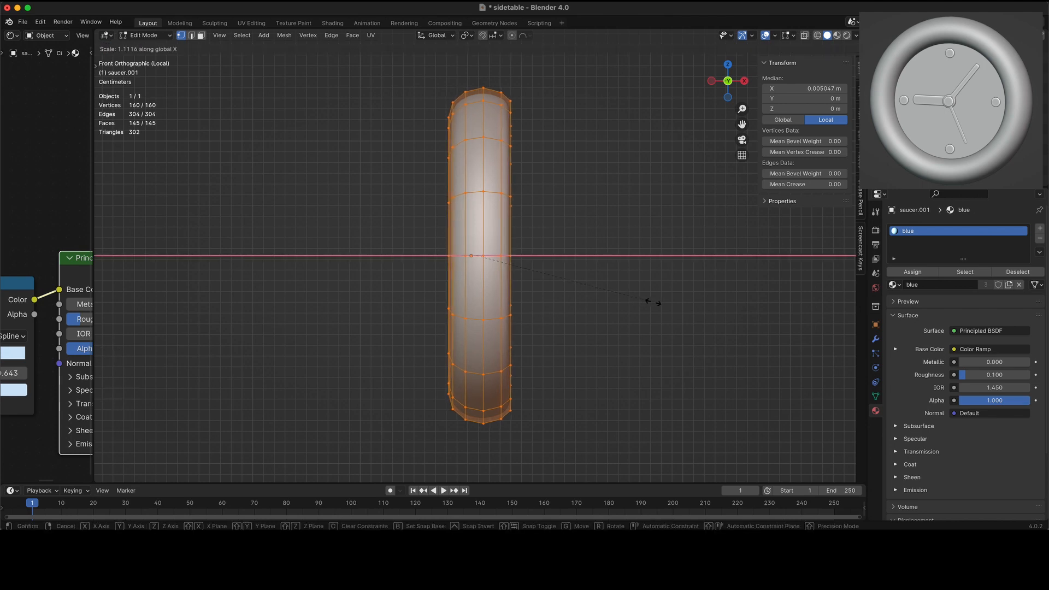
{"action": "left_click", "coordinate": [659, 304]}
{"action": "scroll", "coordinate": [659, 304], "scroll_direction": "left", "scroll_amount": 10}
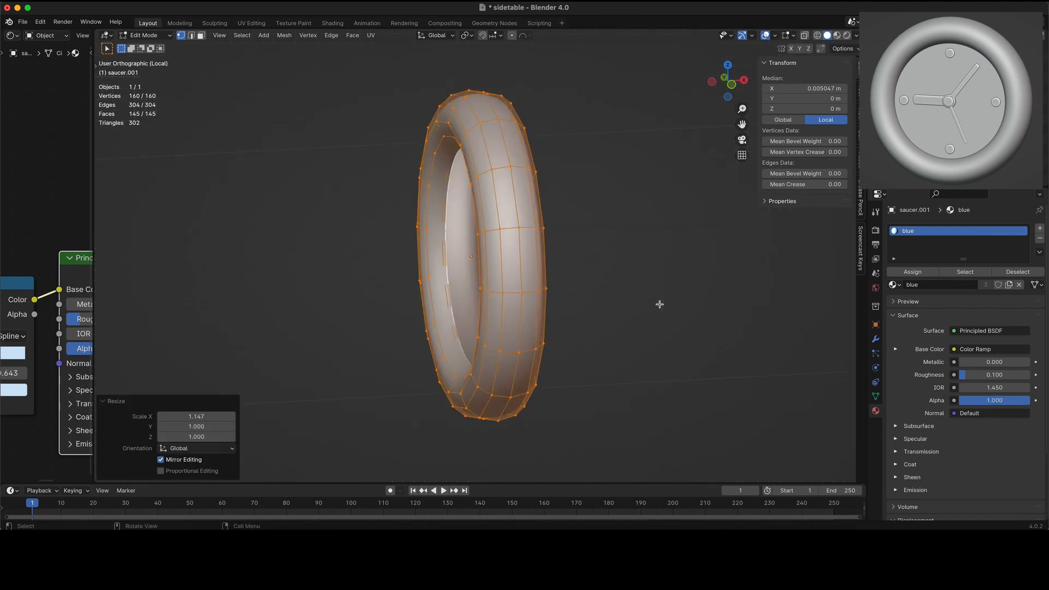
{"action": "scroll", "coordinate": [659, 304], "scroll_direction": "left", "scroll_amount": 5}
{"action": "key", "text": "Tab"}
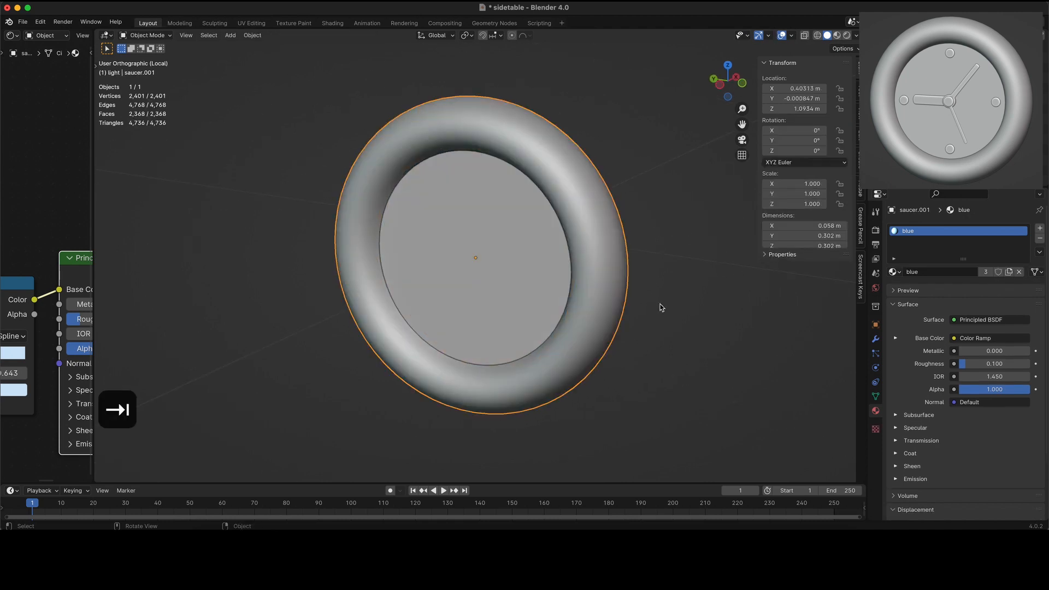
{"action": "scroll", "coordinate": [661, 306], "scroll_direction": "left", "scroll_amount": 8}
{"action": "scroll", "coordinate": [661, 306], "scroll_direction": "left", "scroll_amount": 8}
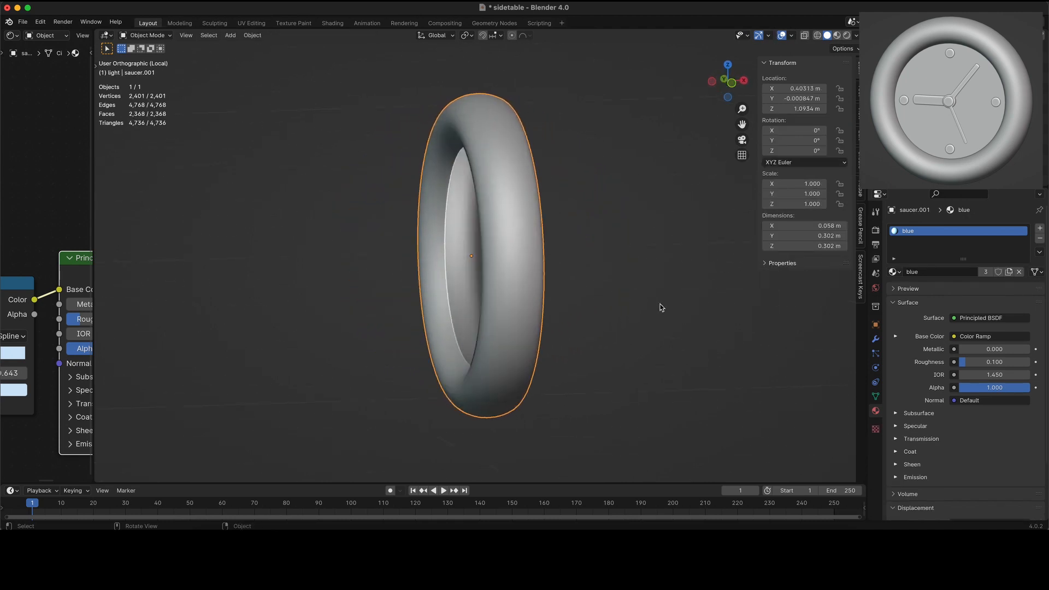
- In Edit Mode, select the ring's inner edge loop with X-ray enabled, move it about 0.01 m along X, and return to Object Mode
{"action": "key", "text": "Tab"}
{"action": "scroll", "coordinate": [453, 297], "scroll_direction": "left", "scroll_amount": 6}
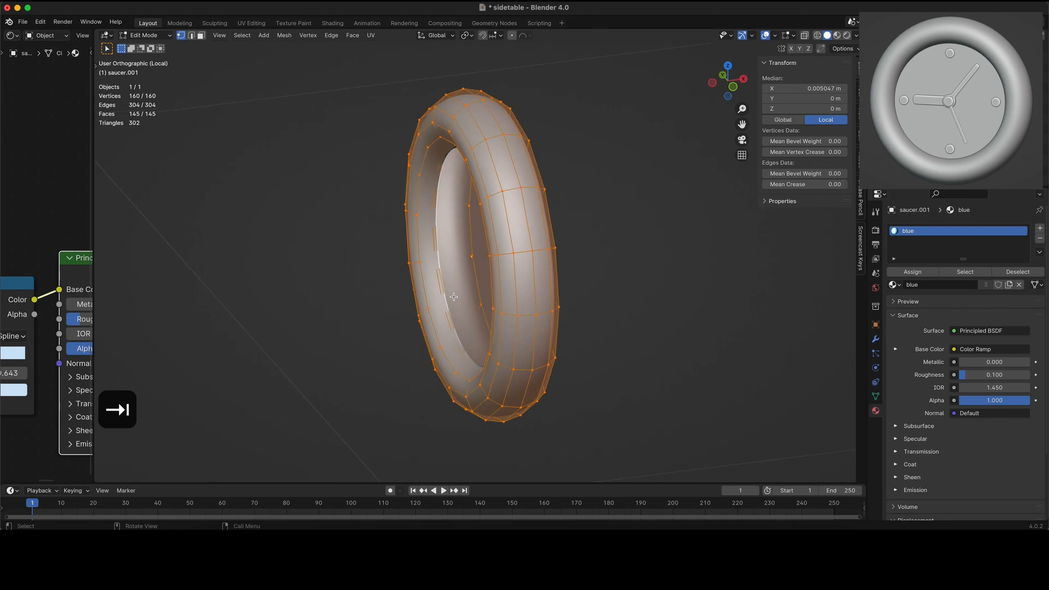
{"action": "key", "text": "alt+z"}
{"action": "scroll", "coordinate": [453, 296], "scroll_direction": "left", "scroll_amount": 4}
{"action": "scroll", "coordinate": [453, 297], "scroll_direction": "left", "scroll_amount": 3}
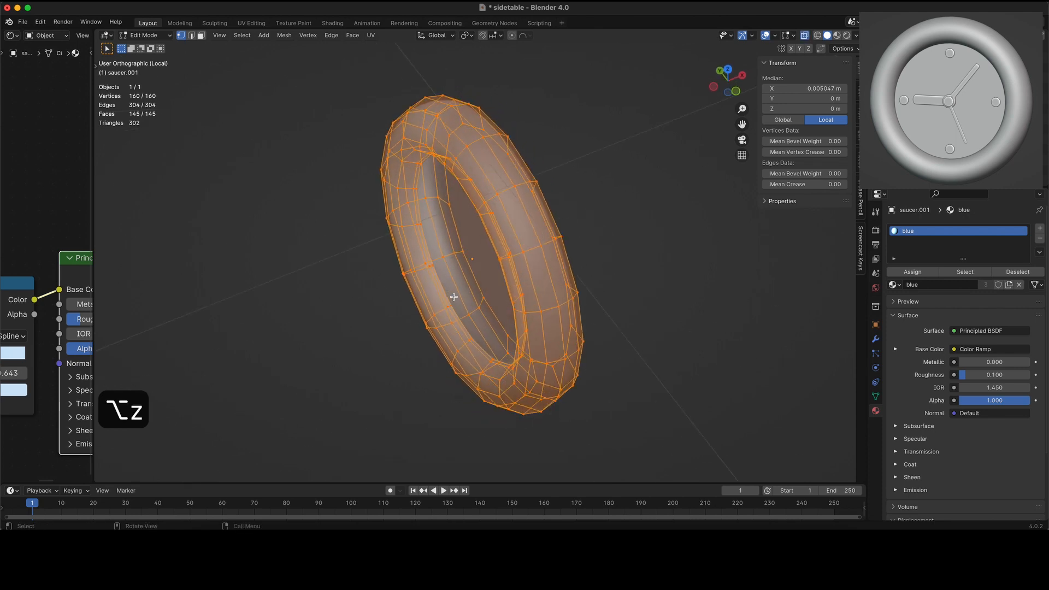
{"action": "left_click", "coordinate": [447, 297], "text": "alt"}
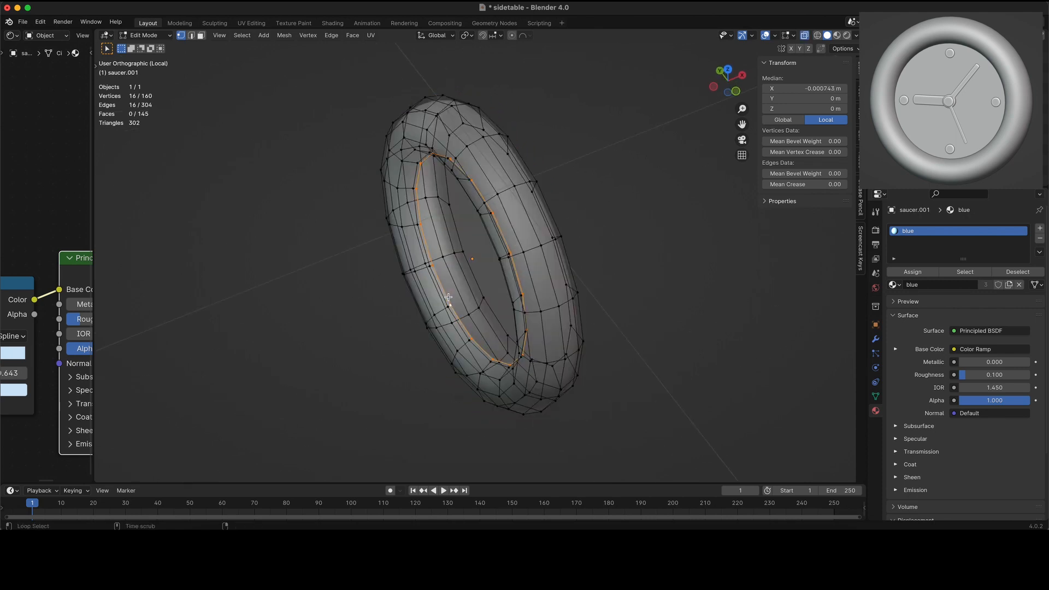
{"action": "key", "text": "alt+z"}
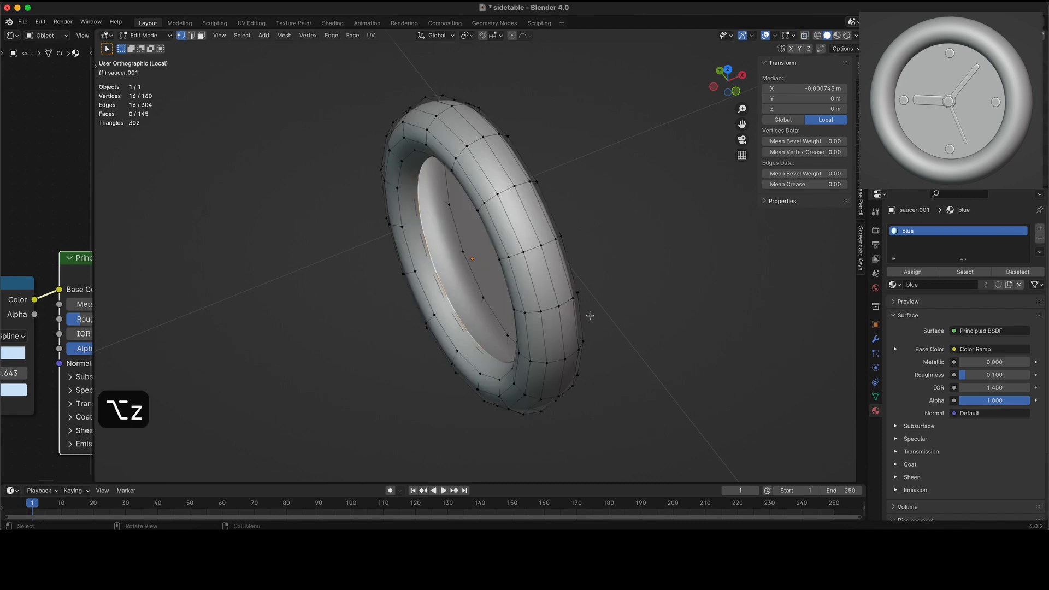
{"action": "key", "text": "g"}
{"action": "key", "text": "x"}
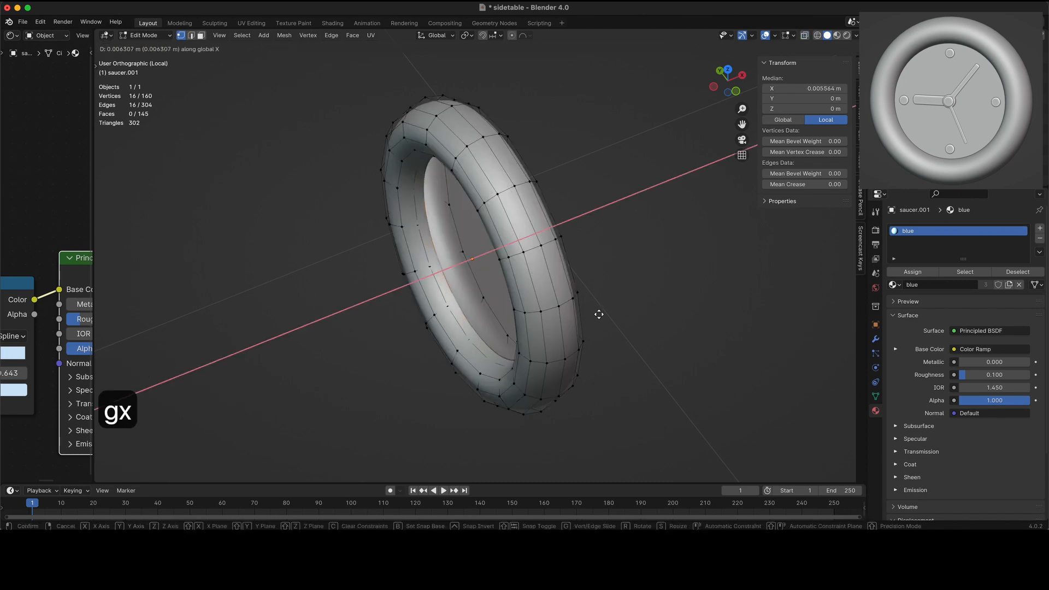
{"action": "left_click", "coordinate": [584, 352]}
{"action": "key", "text": "Tab"}
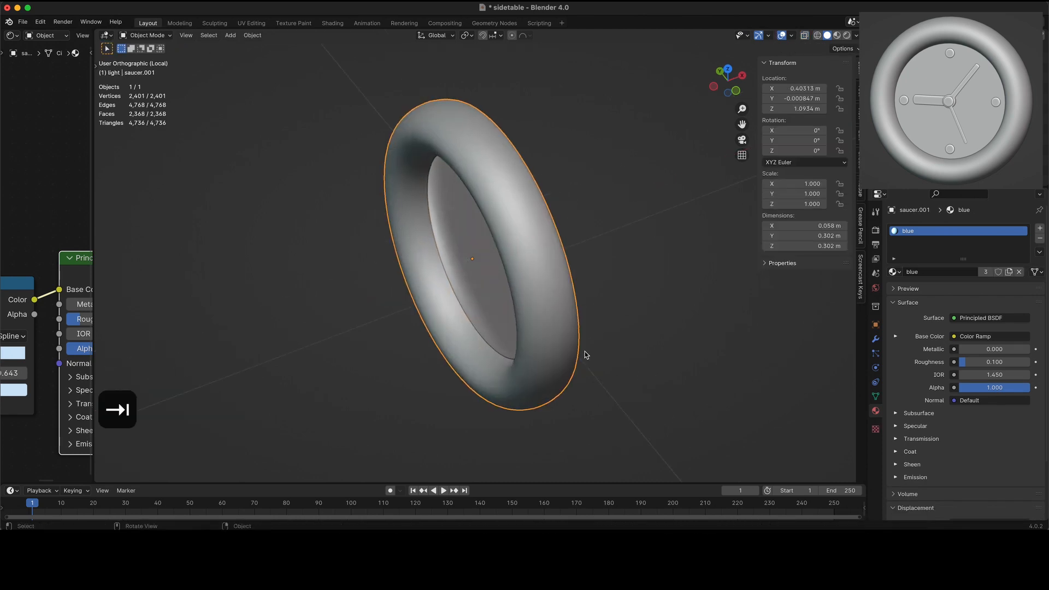
{"action": "scroll", "coordinate": [584, 352], "scroll_direction": "down", "scroll_amount": 5}
{"action": "scroll", "coordinate": [585, 352], "scroll_direction": "left", "scroll_amount": 5}
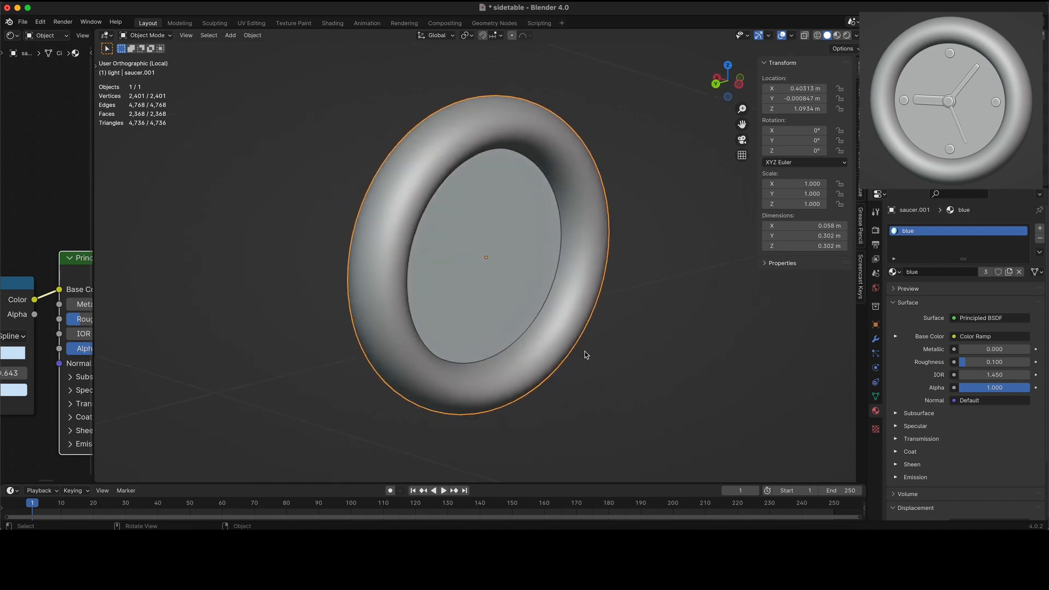
- Duplicate the selected inner edge loop and offset the copy by -0.00749 m along X
{"action": "key", "text": "Tab"}
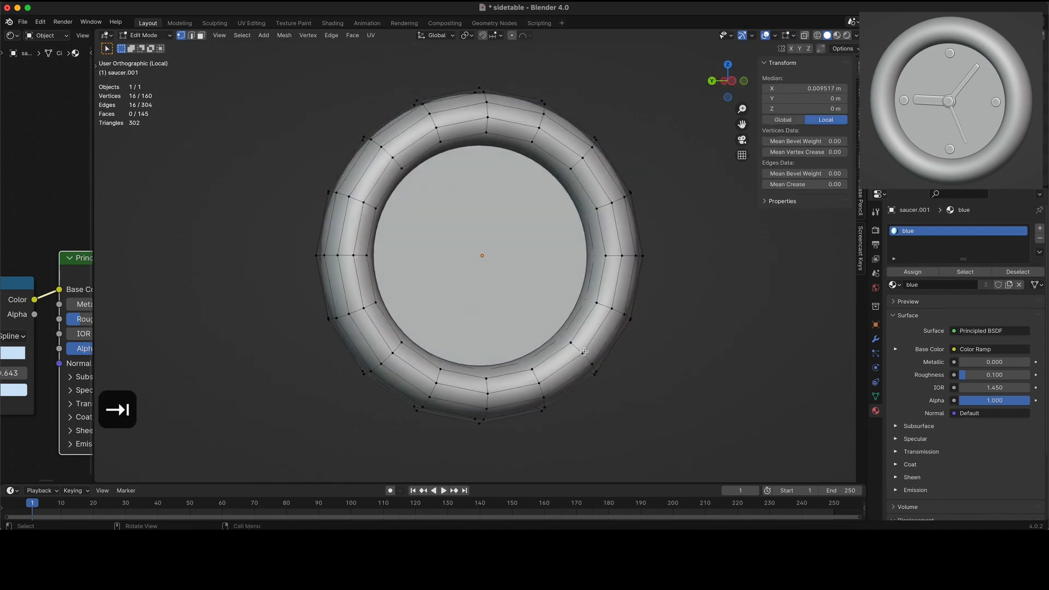
{"action": "scroll", "coordinate": [585, 352], "scroll_direction": "right", "scroll_amount": 5}
{"action": "key", "text": "alt+z"}
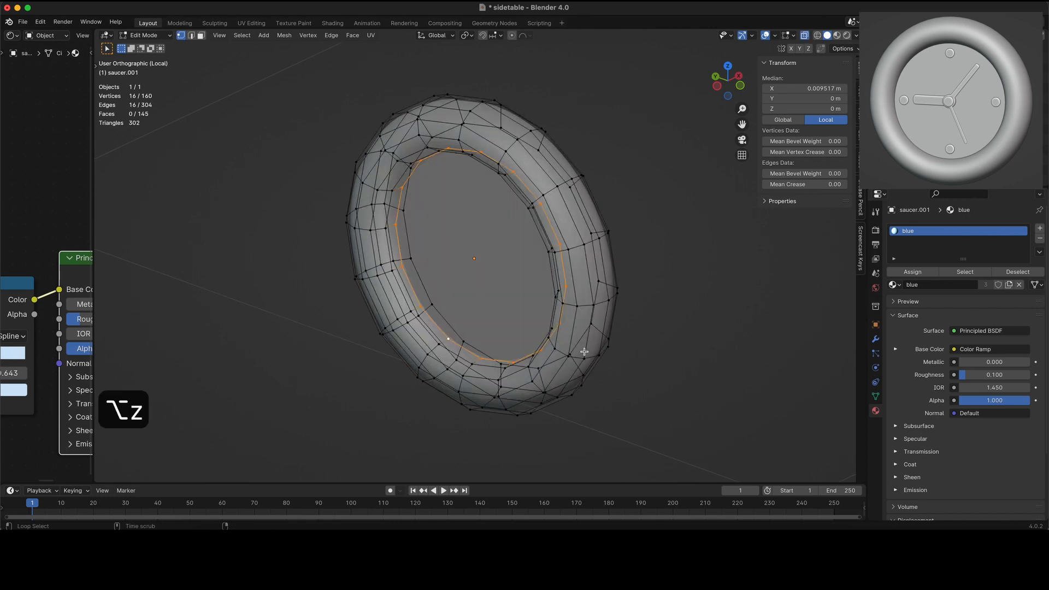
{"action": "key", "text": "shift+d"}
{"action": "key", "text": "x"}
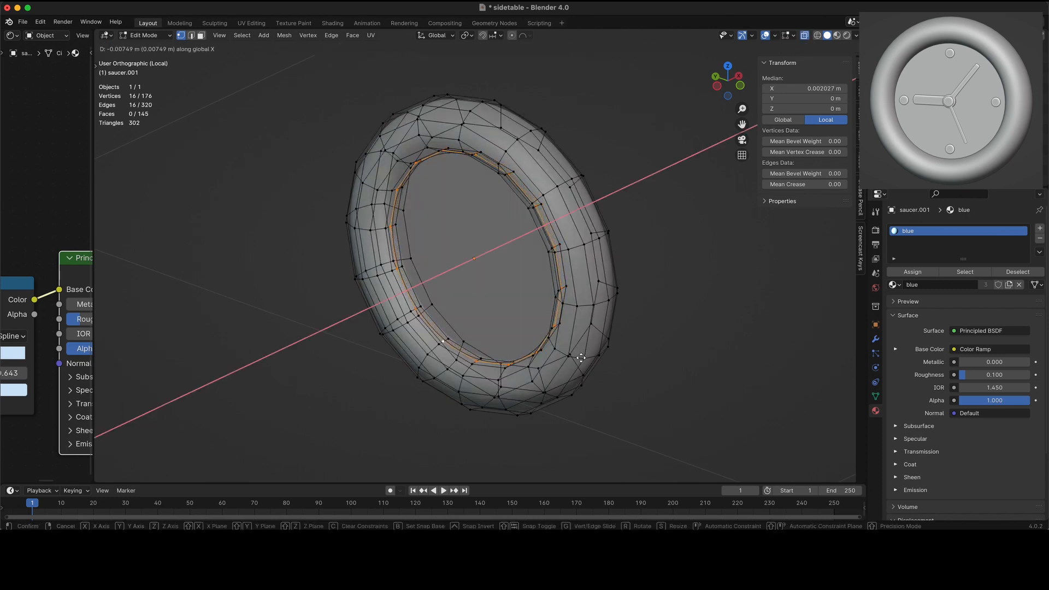
{"action": "left_click", "coordinate": [580, 357]}
{"action": "key", "text": "alt+z"}
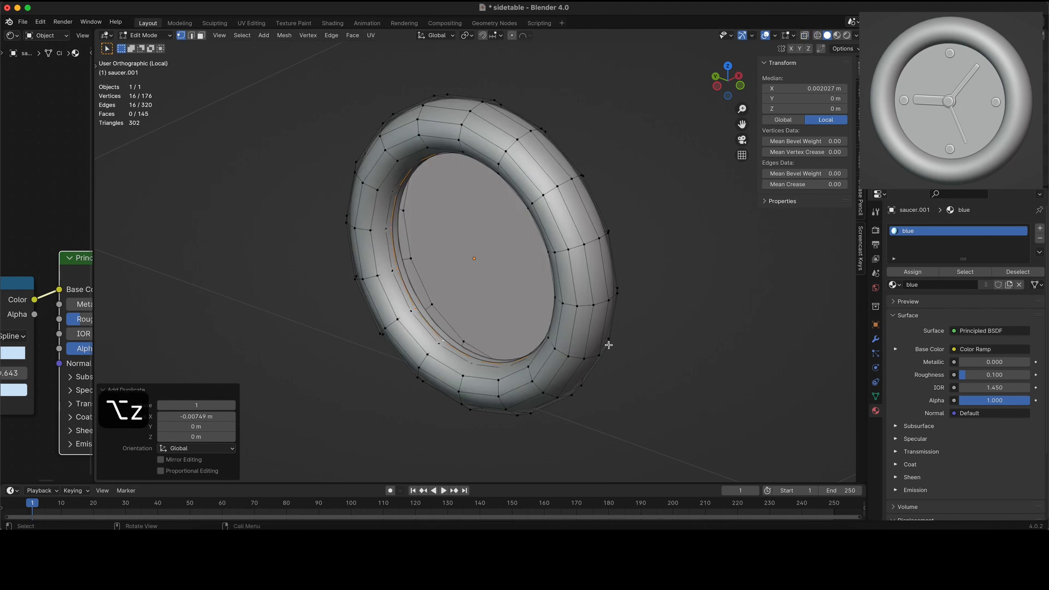
- Fill the duplicated loop with a face, scale it by 1.053 into the ring wall, and return to Object Mode
{"action": "key", "text": "f"}
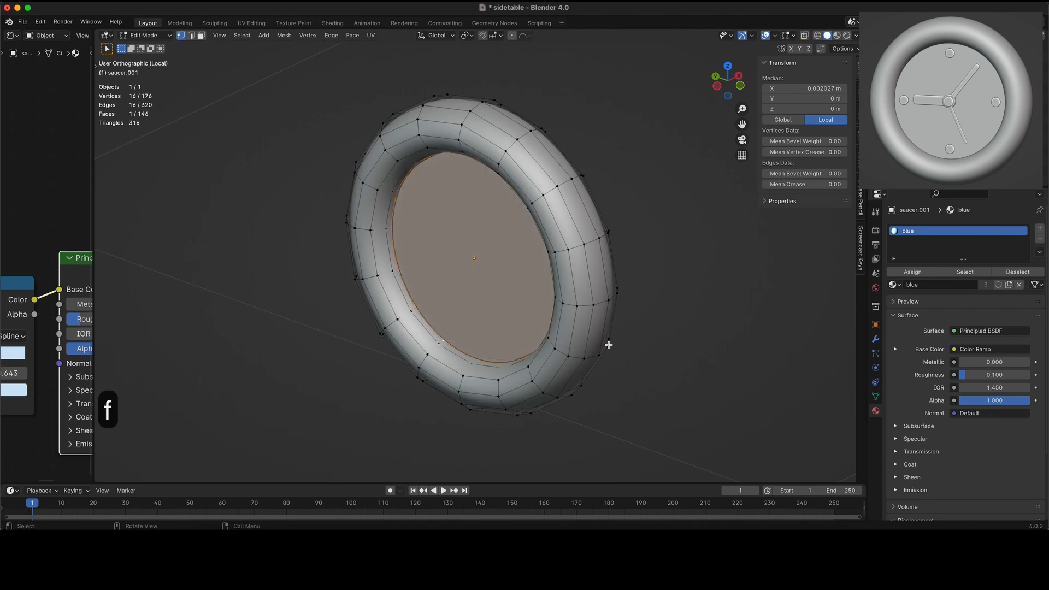
{"action": "key", "text": "s"}
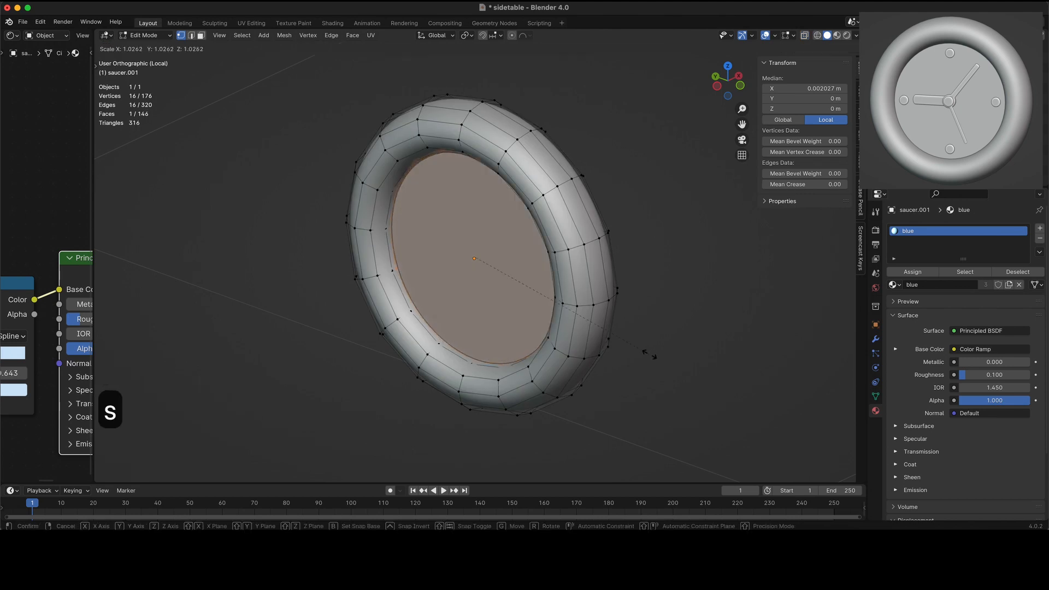
{"action": "left_click", "coordinate": [653, 356]}
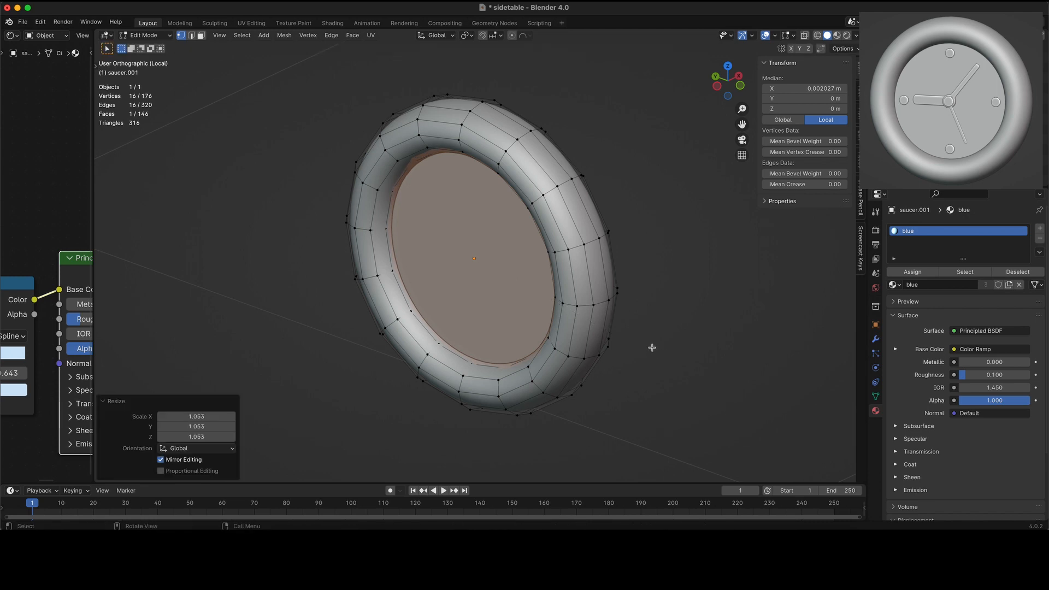
{"action": "key", "text": "Tab"}
{"action": "scroll", "coordinate": [652, 346], "scroll_direction": "left", "scroll_amount": 5}
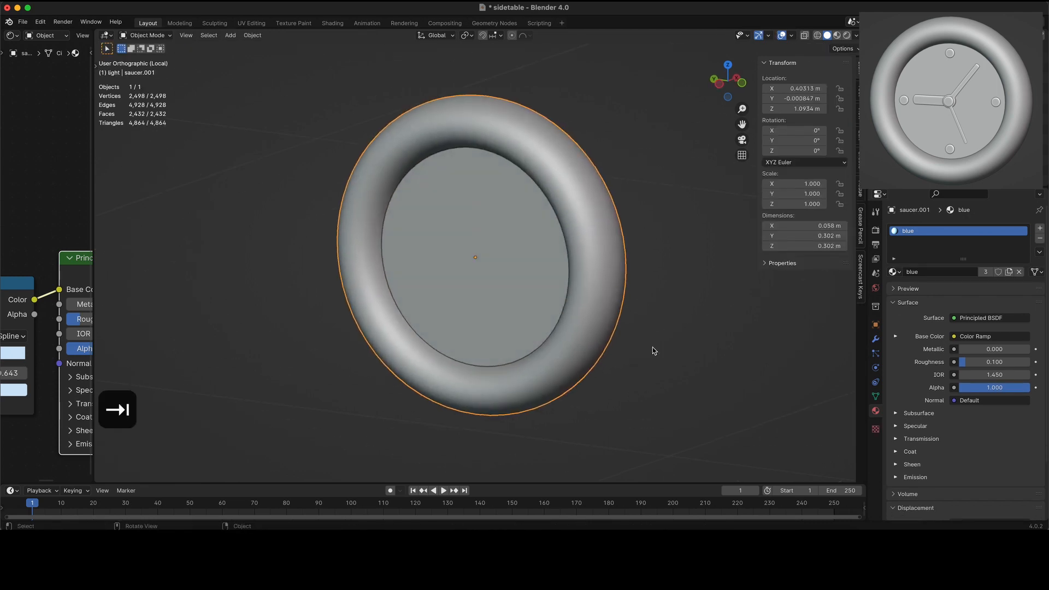
- Check the clock mesh's face orientation with the overlay, and turn the overlay off again
{"action": "key", "text": "q"}
{"action": "left_click", "coordinate": [652, 347]}
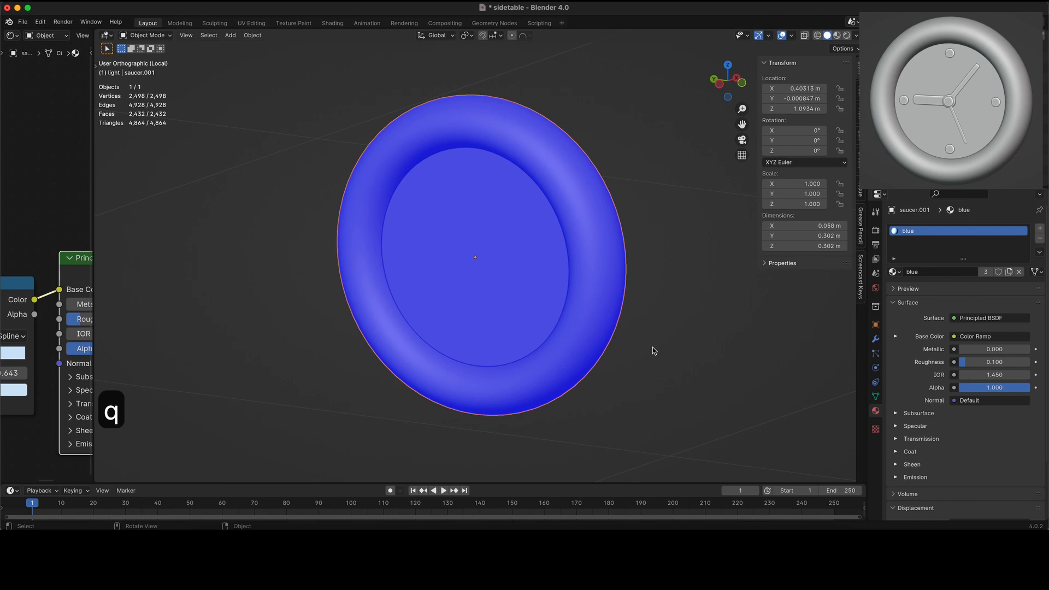
{"action": "left_click", "coordinate": [653, 349]}
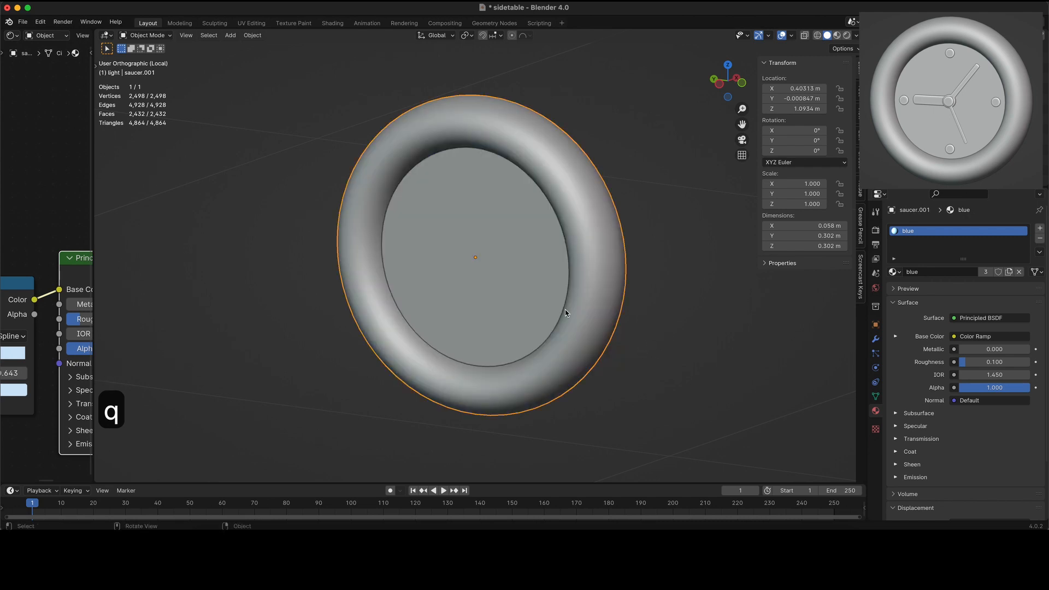
- View the clock from its front side in rendered shading, make its blue material a single-user copy, and widen the shader editor
{"action": "key", "text": "ctrl+3"}
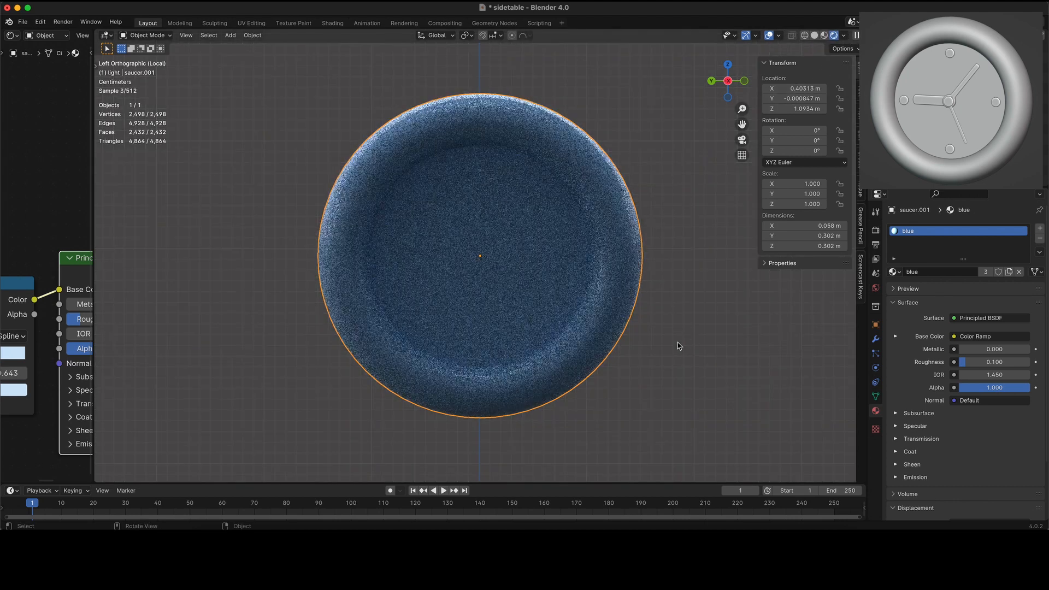
{"action": "left_click", "coordinate": [1010, 272]}
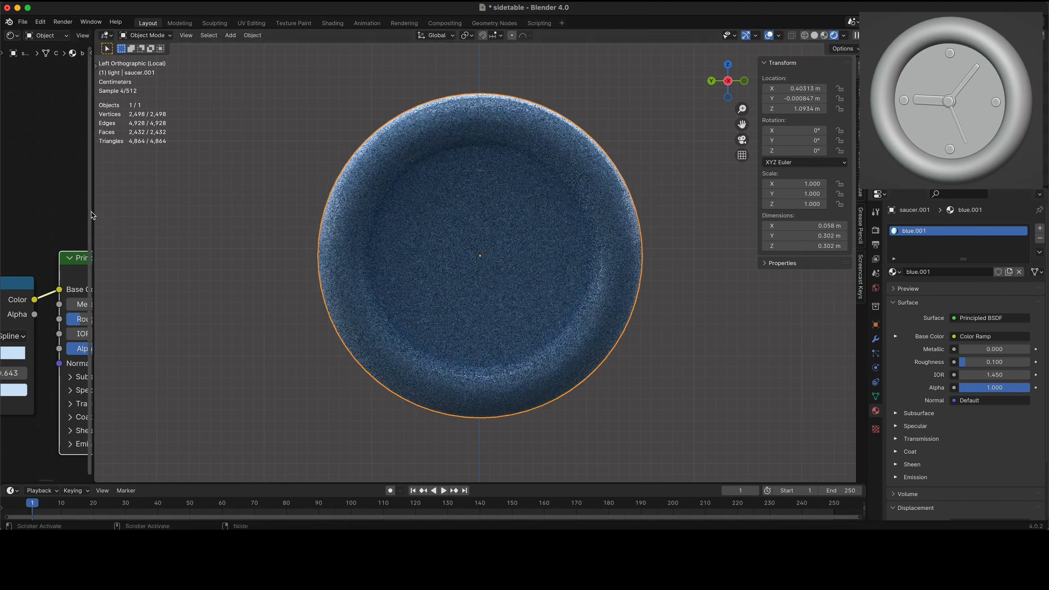
{"action": "left_click_drag", "start_coordinate": [91, 214], "coordinate": [239, 218]}
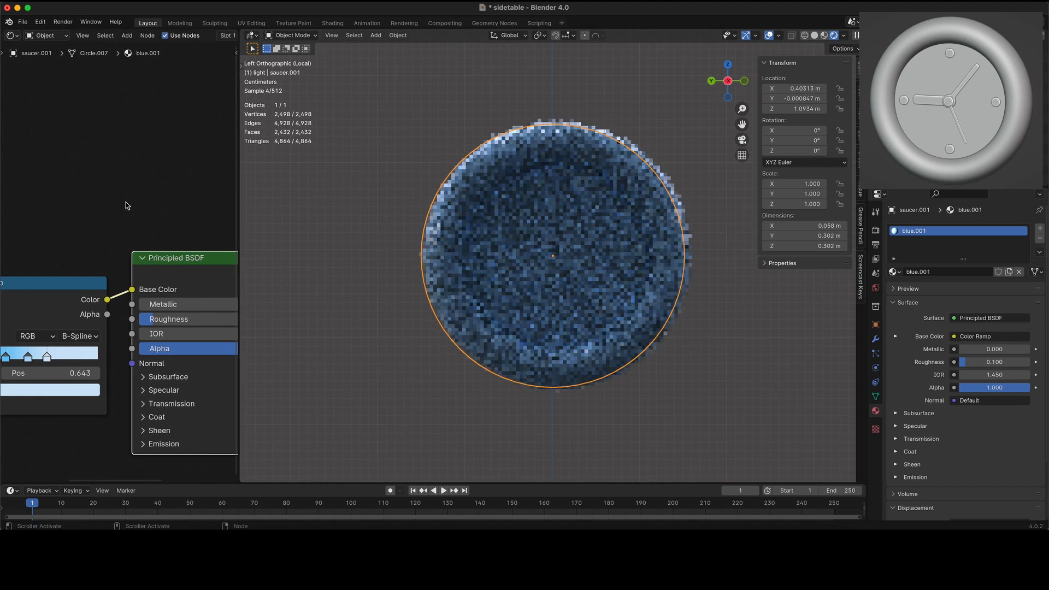
- Delete the Color Ramp and the nodes before it that feed the copied material's Base Color
{"action": "left_click_drag", "start_coordinate": [142, 290], "coordinate": [82, 197]}
{"action": "scroll", "coordinate": [82, 198], "scroll_direction": "left", "scroll_amount": 3}
{"action": "scroll", "coordinate": [82, 198], "scroll_direction": "left", "scroll_amount": 2}
{"action": "left_click_drag", "start_coordinate": [33, 232], "coordinate": [129, 306]}
{"action": "key", "text": "Delete"}
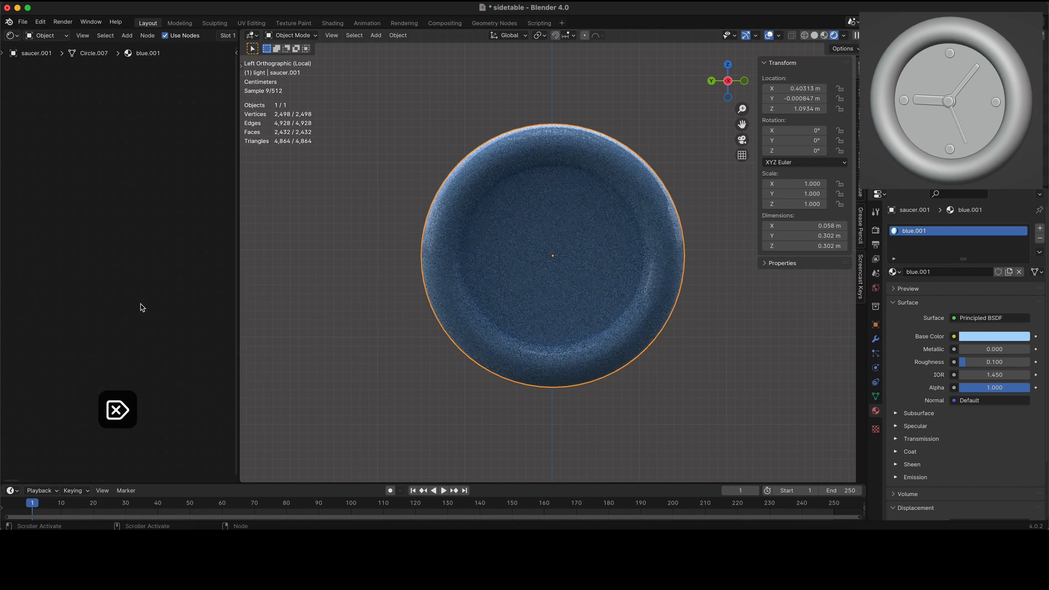
- Set the Base Color of the copied blue material to hex 2384F8
{"action": "scroll", "coordinate": [141, 307], "scroll_direction": "right", "scroll_amount": 5}
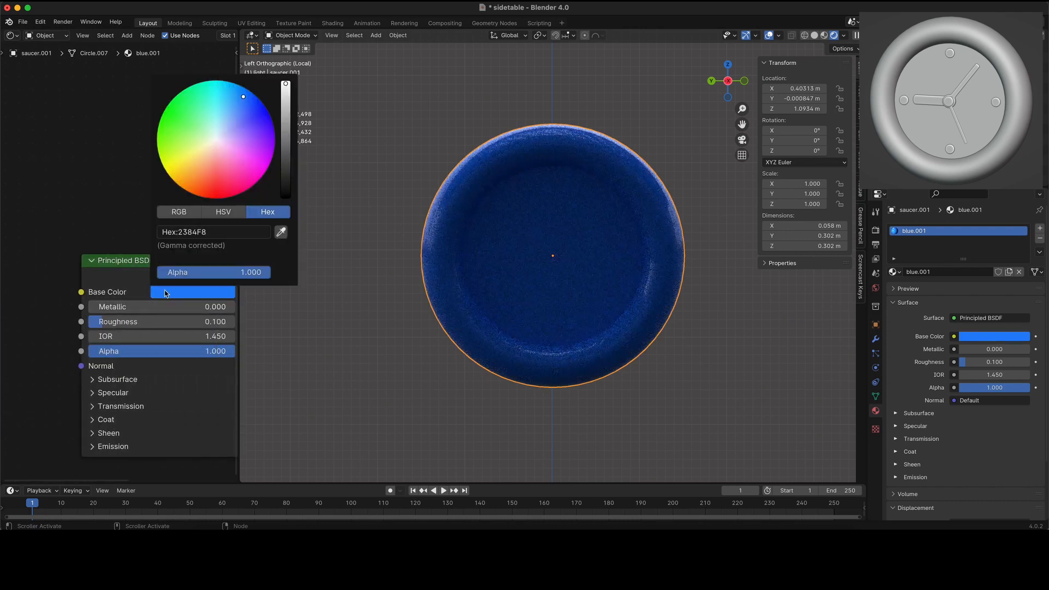
{"action": "left_click", "coordinate": [165, 292]}
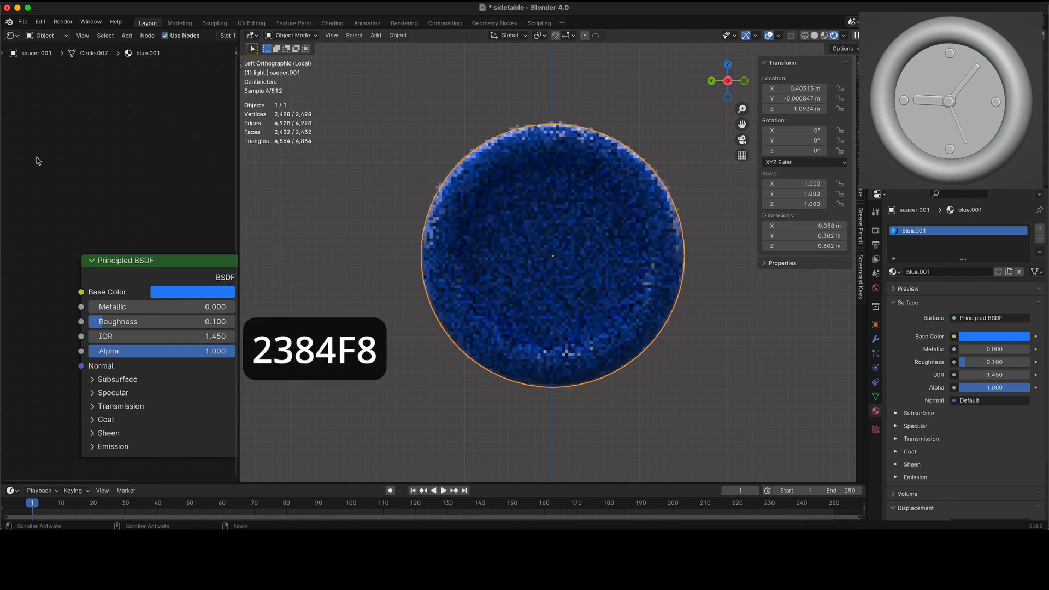
{"action": "scroll", "coordinate": [37, 160], "scroll_direction": "right", "scroll_amount": 2}
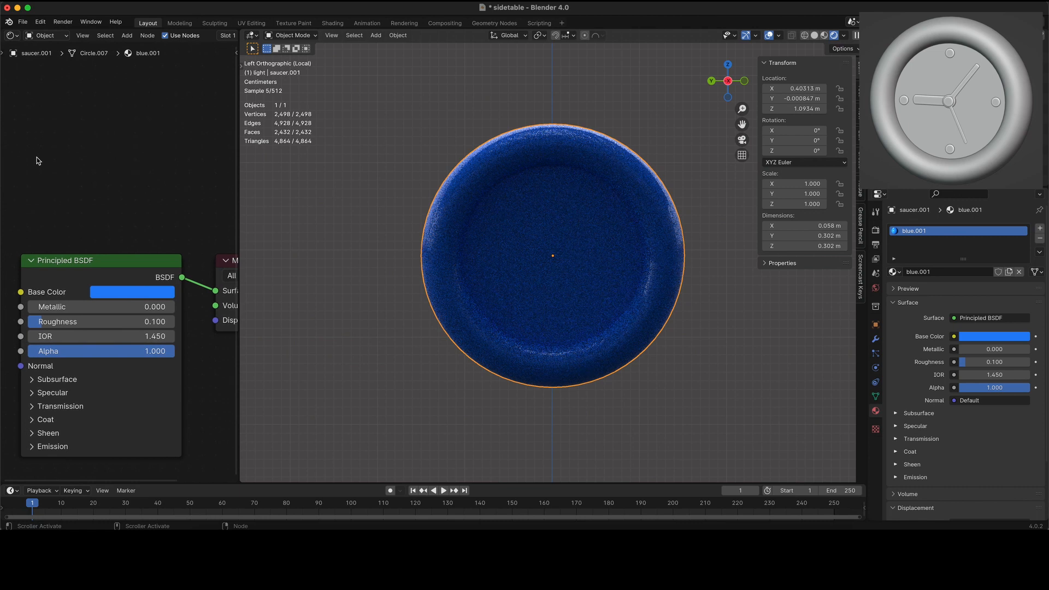
- In Edit Mode, add a second material slot with white_mat, assign it to the selected dial face, and return to Object Mode
{"action": "scroll", "coordinate": [367, 295], "scroll_direction": "left", "scroll_amount": 10}
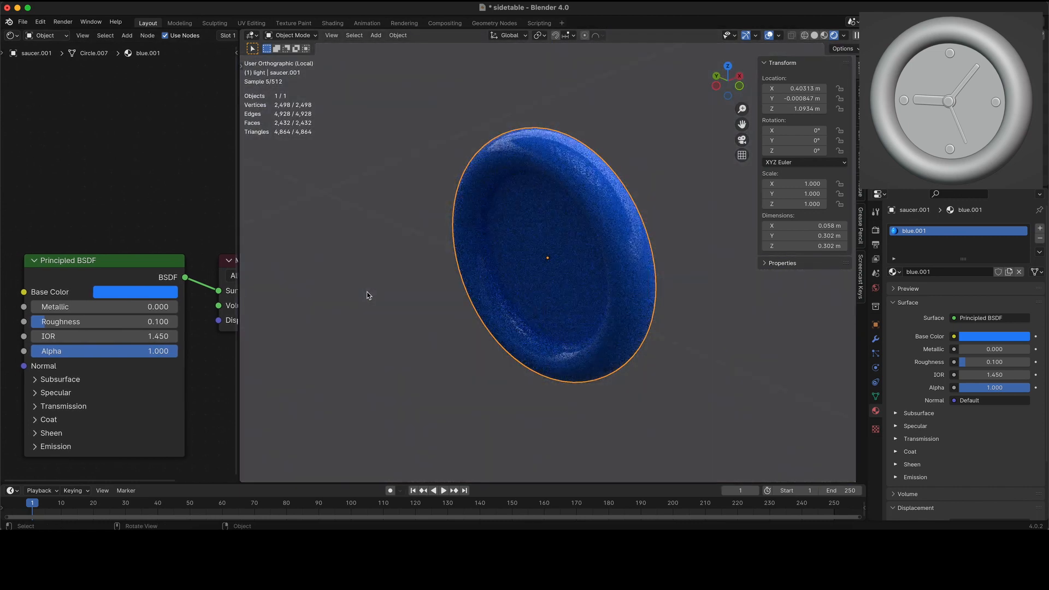
{"action": "key", "text": "Tab"}
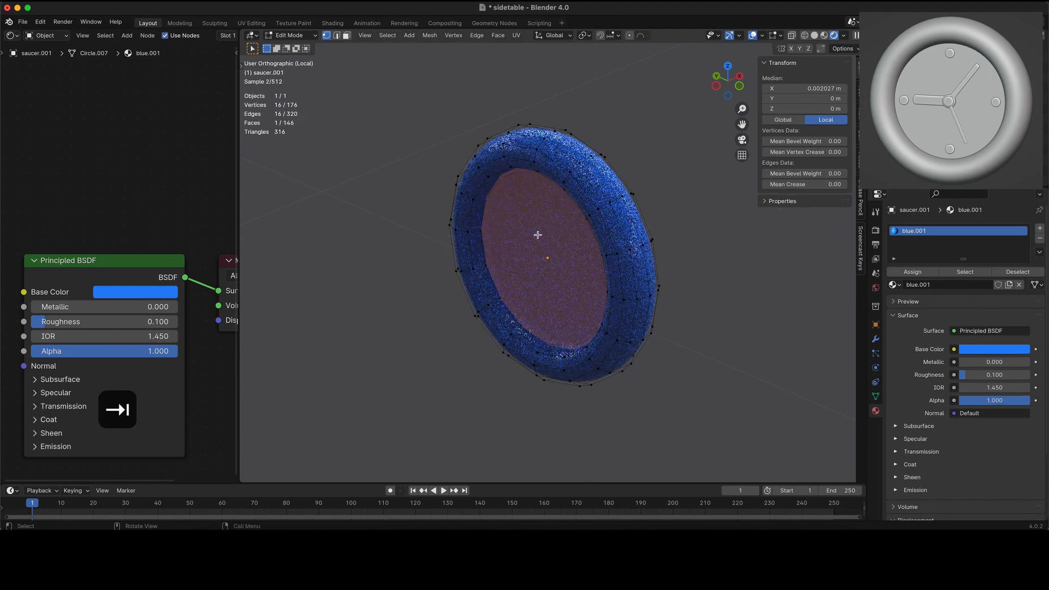
{"action": "left_click", "coordinate": [814, 35]}
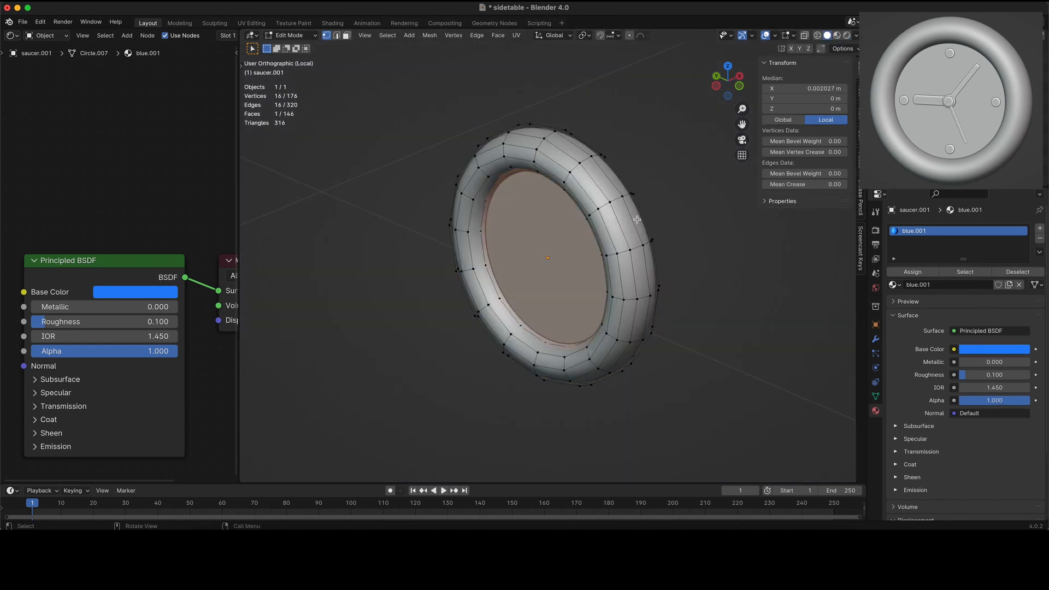
{"action": "key", "text": "alt+z"}
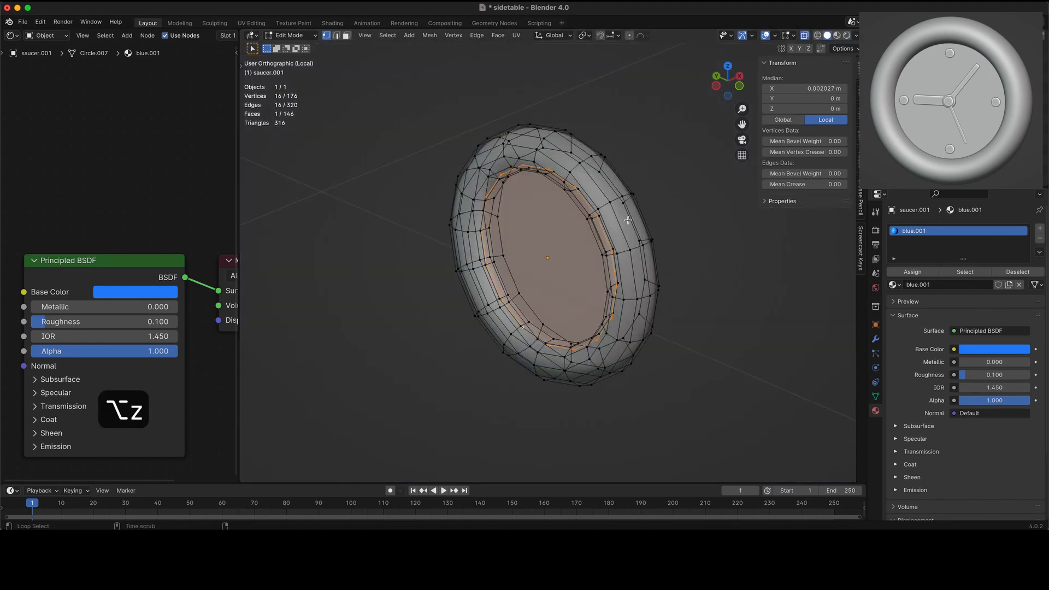
{"action": "key", "text": "alt+z"}
{"action": "left_click", "coordinate": [1039, 228]}
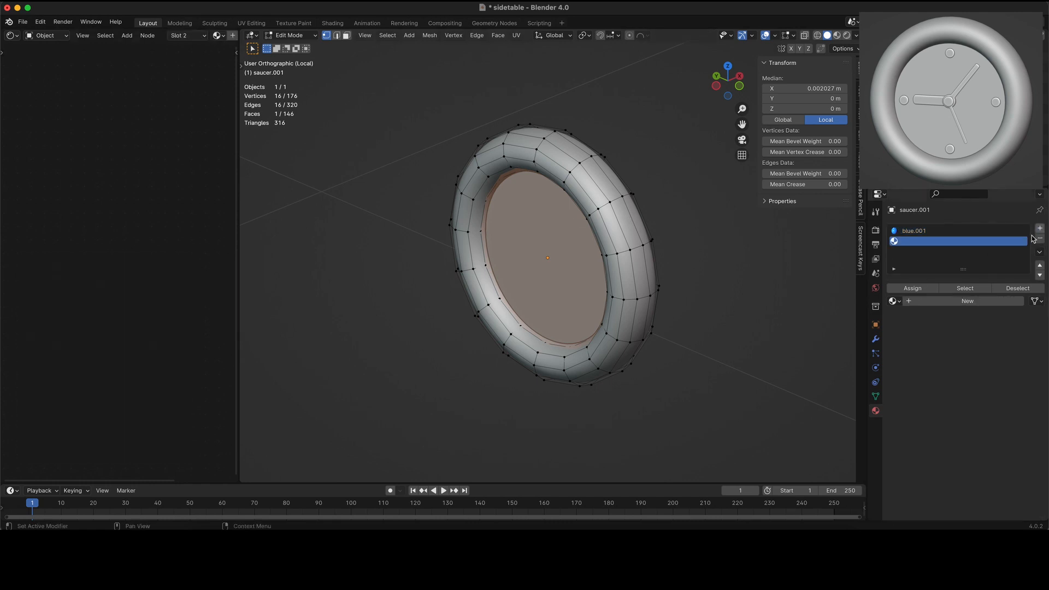
{"action": "left_click", "coordinate": [894, 301]}
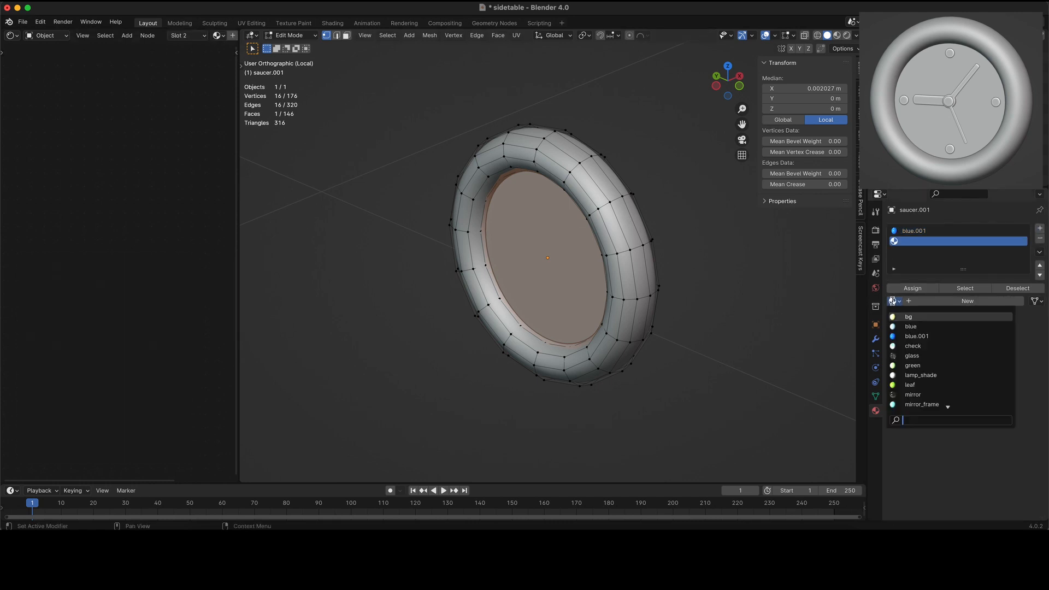
{"action": "type", "text": "w"}
{"action": "left_click", "coordinate": [917, 326]}
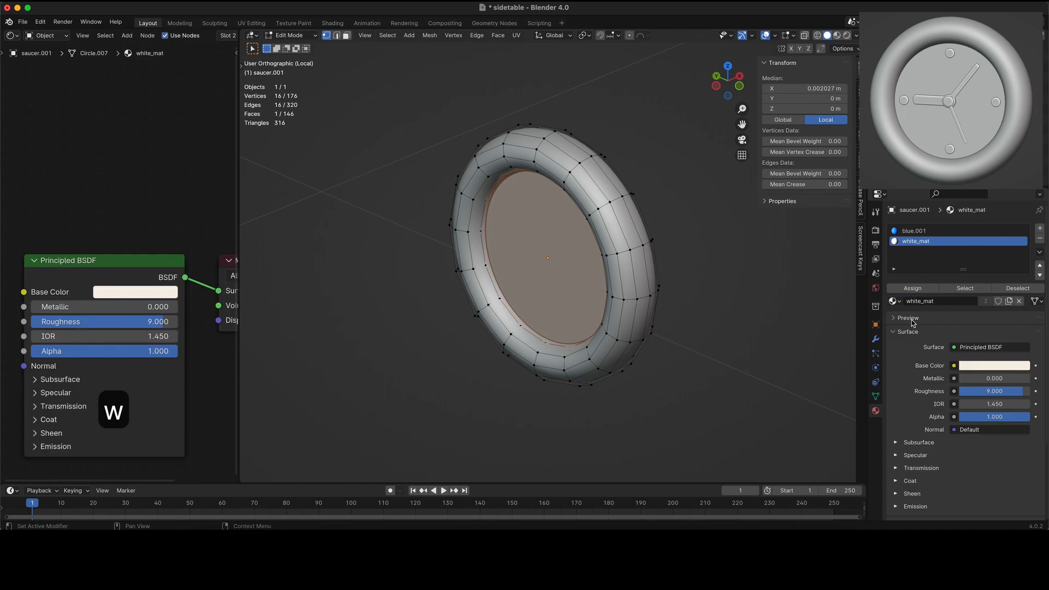
{"action": "left_click", "coordinate": [911, 288]}
{"action": "key", "text": "Tab"}
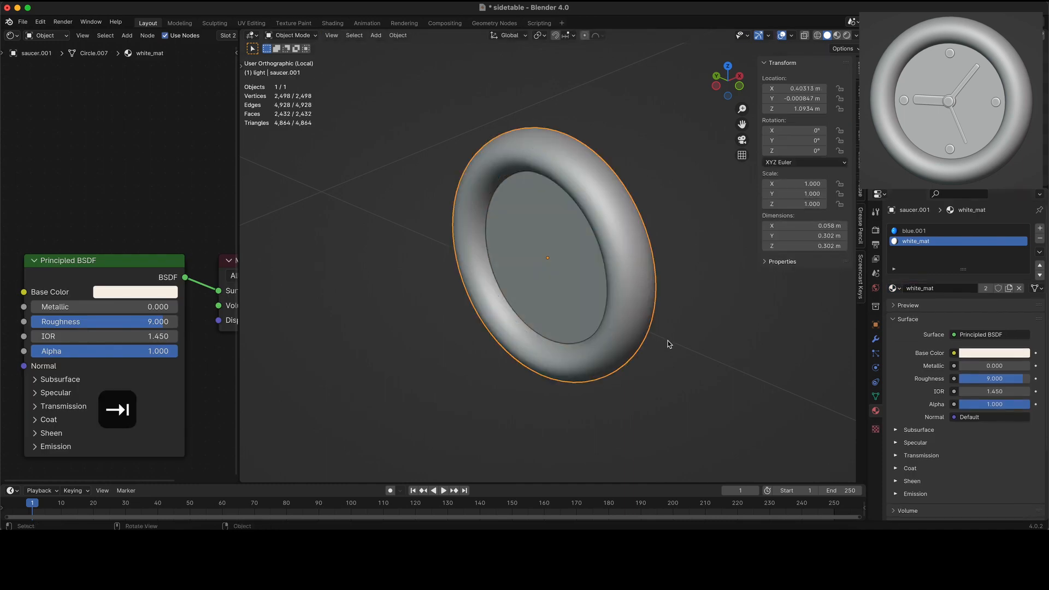
- Examine the clock's blue rim and white dial in rendered shading, and switch back to solid shading
{"action": "left_click", "coordinate": [848, 36]}
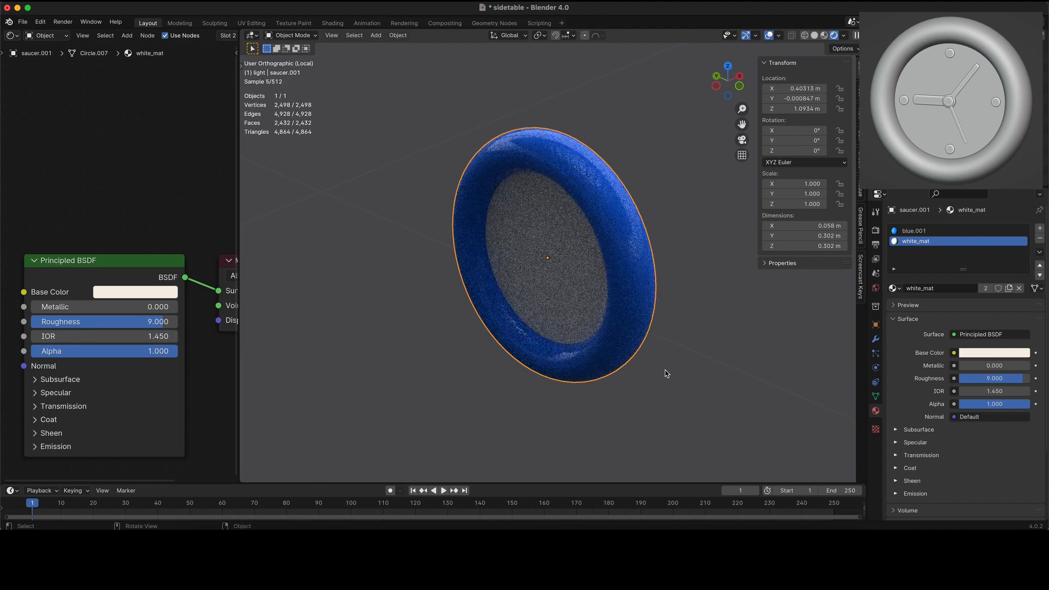
{"action": "scroll", "coordinate": [664, 369], "scroll_direction": "left", "scroll_amount": 2}
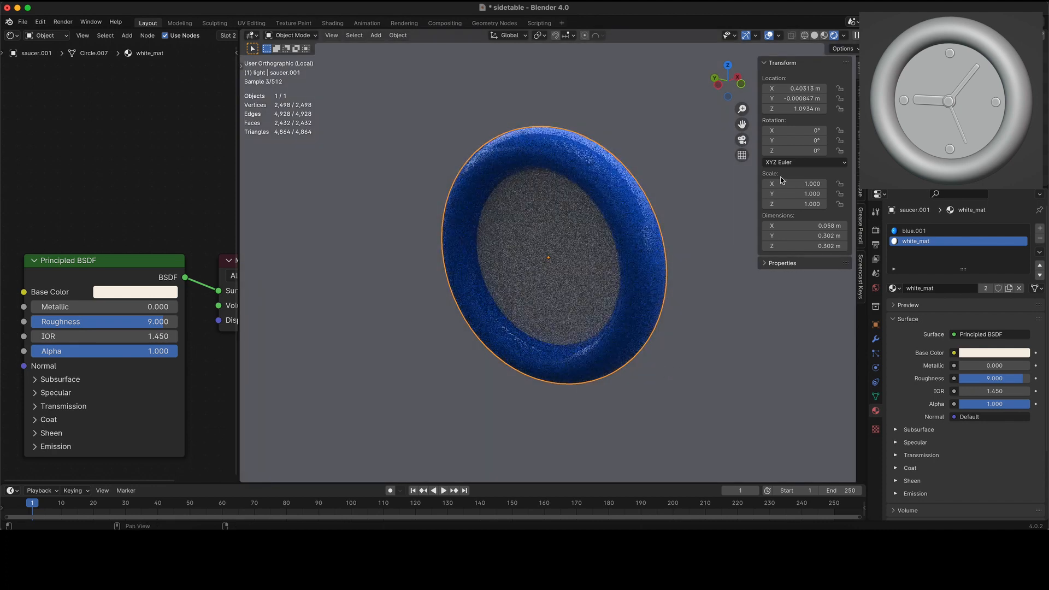
{"action": "left_click", "coordinate": [814, 36]}
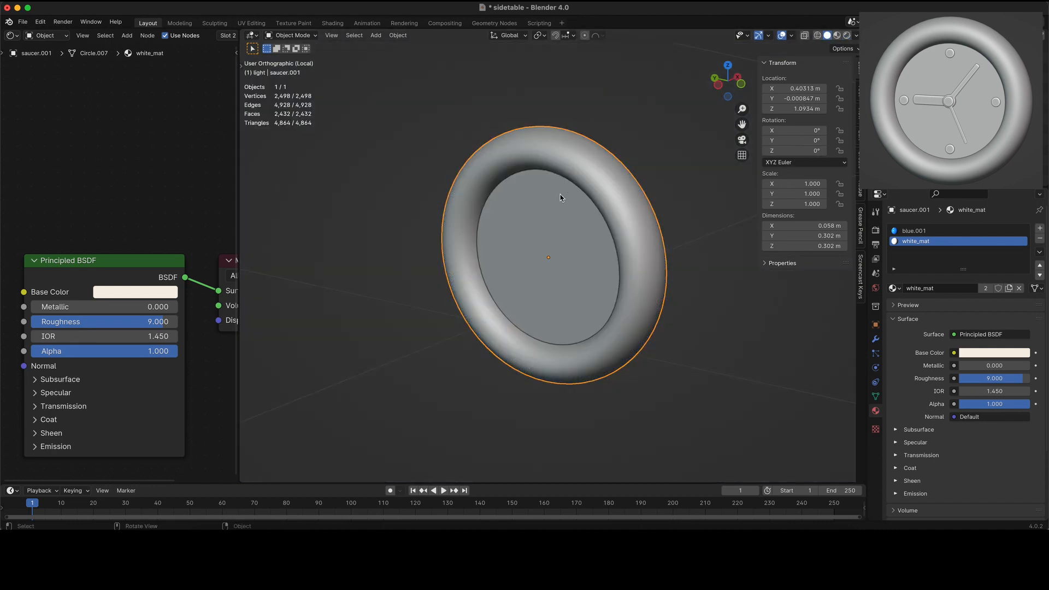
- Narrow the node editor to enlarge the 3D viewport, and enter Edit Mode on the clock in left orthographic view
{"action": "key", "text": "ctrl+3"}
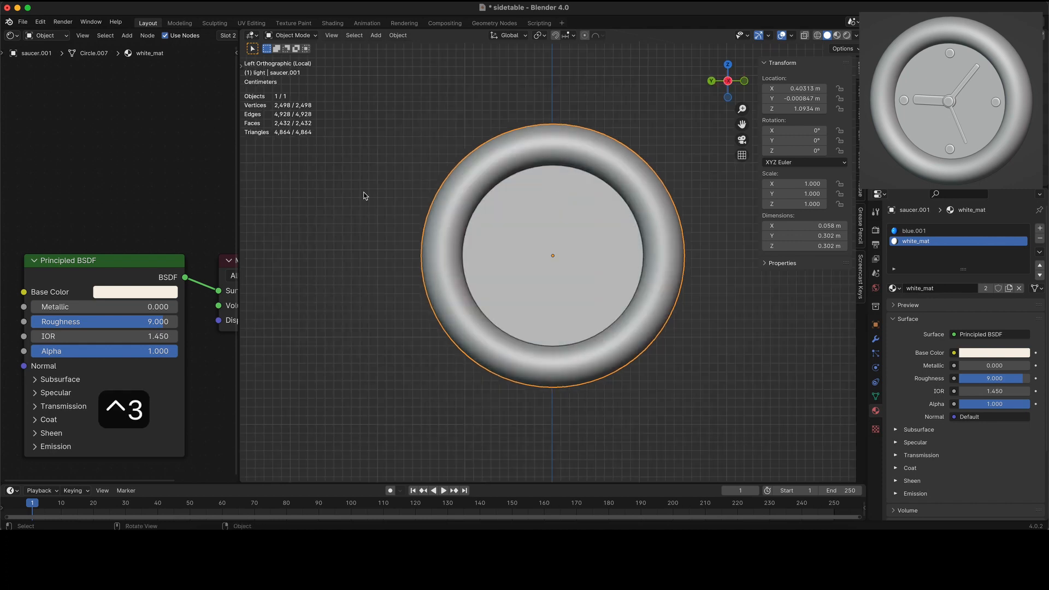
{"action": "left_click_drag", "start_coordinate": [235, 212], "coordinate": [94, 214]}
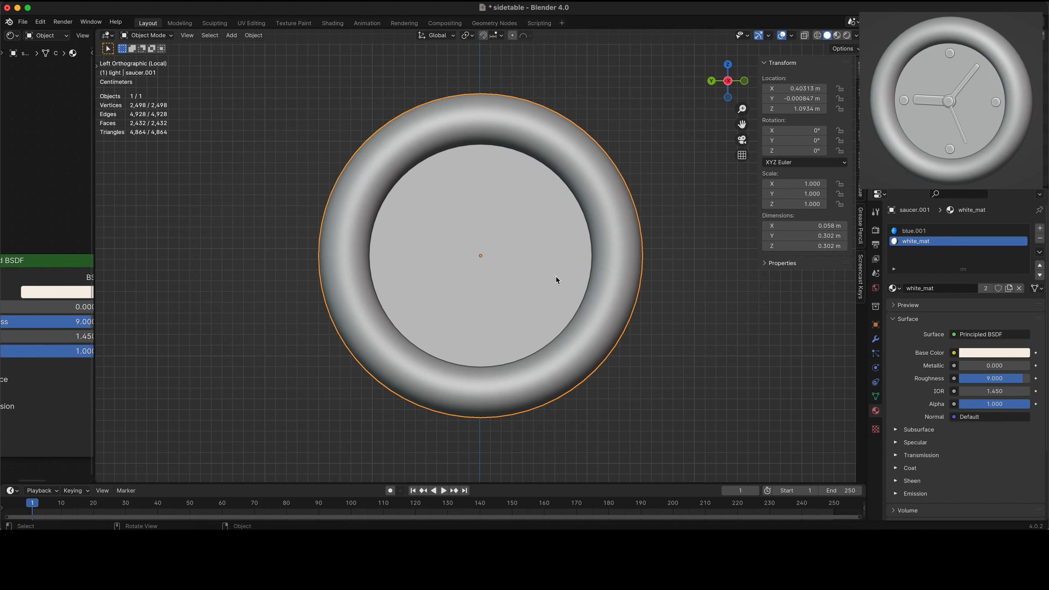
{"action": "key", "text": "Tab"}
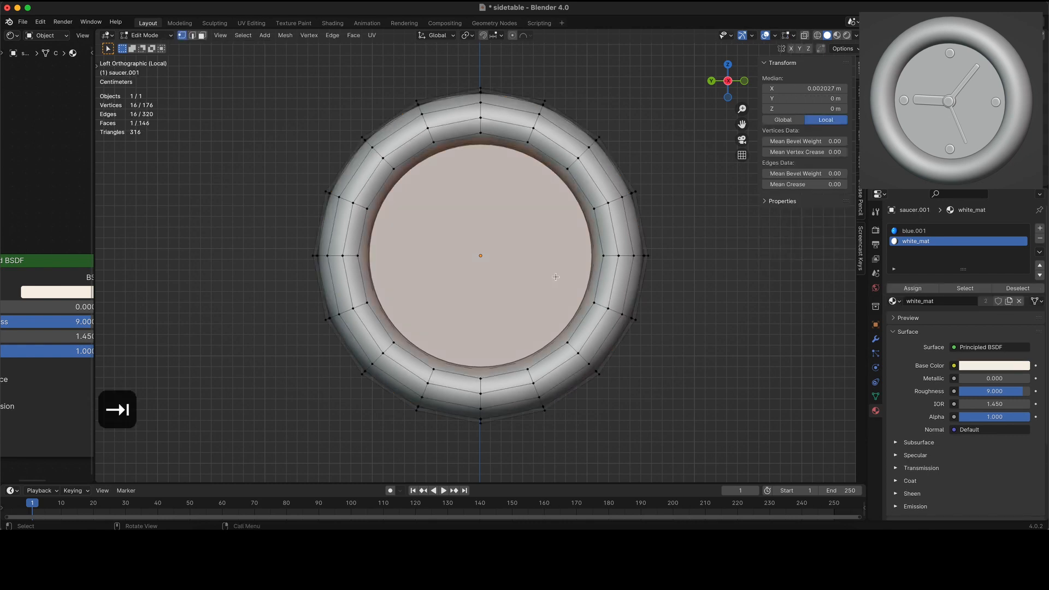
- Duplicate the selected dial face and scale the copy to about 0.085 at the center of the dial
{"action": "middle_click_drag", "start_coordinate": [556, 277], "coordinate": [673, 321]}
{"action": "key", "text": "alt+z"}
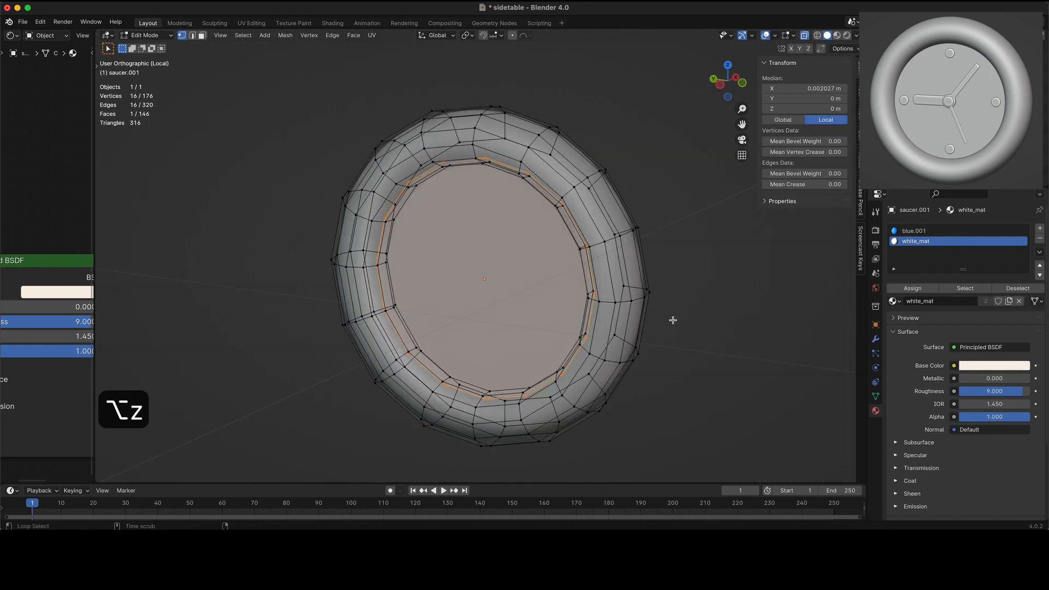
{"action": "key", "text": "alt+z"}
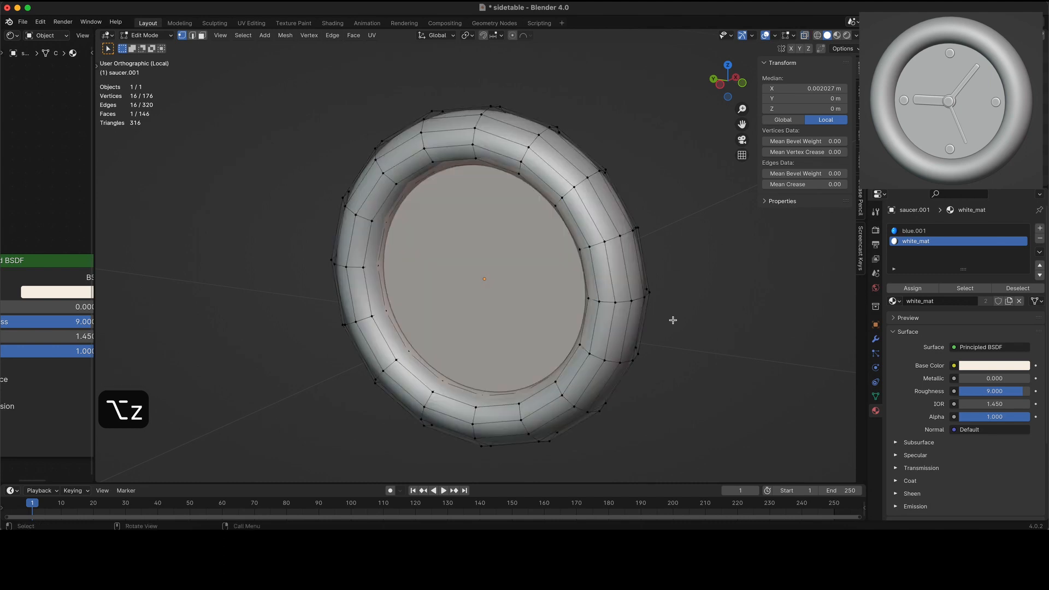
{"action": "key", "text": "ctrl+3"}
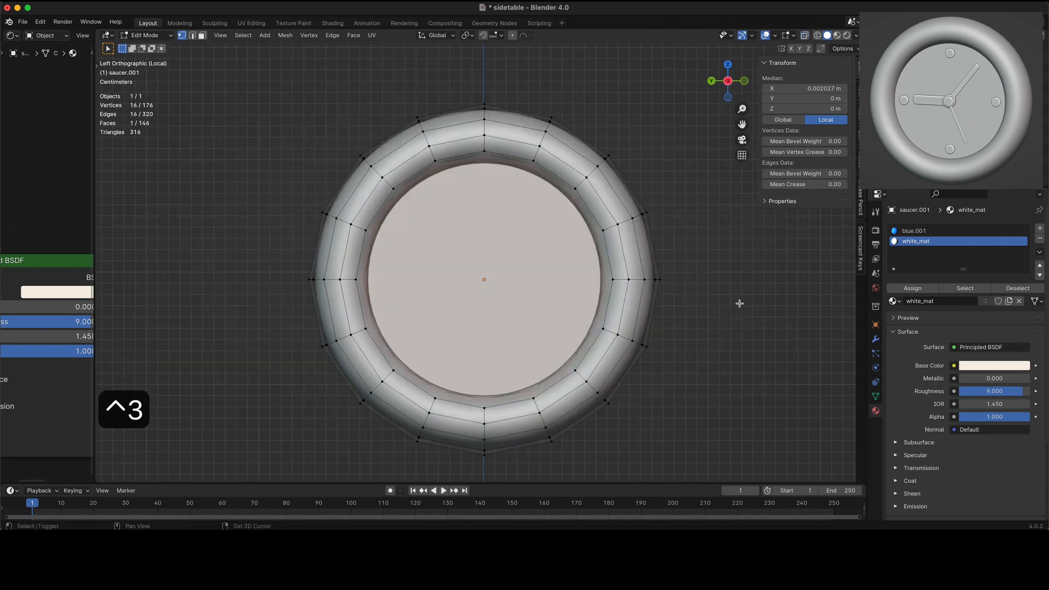
{"action": "key", "text": "shift+d"}
{"action": "key", "text": "s"}
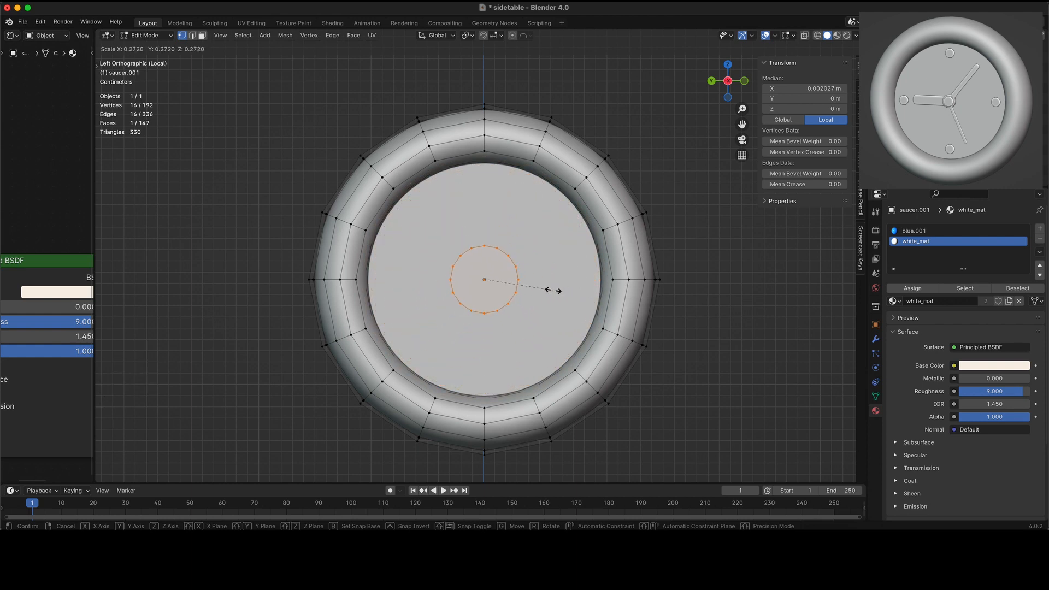
{"action": "left_click", "coordinate": [505, 286]}
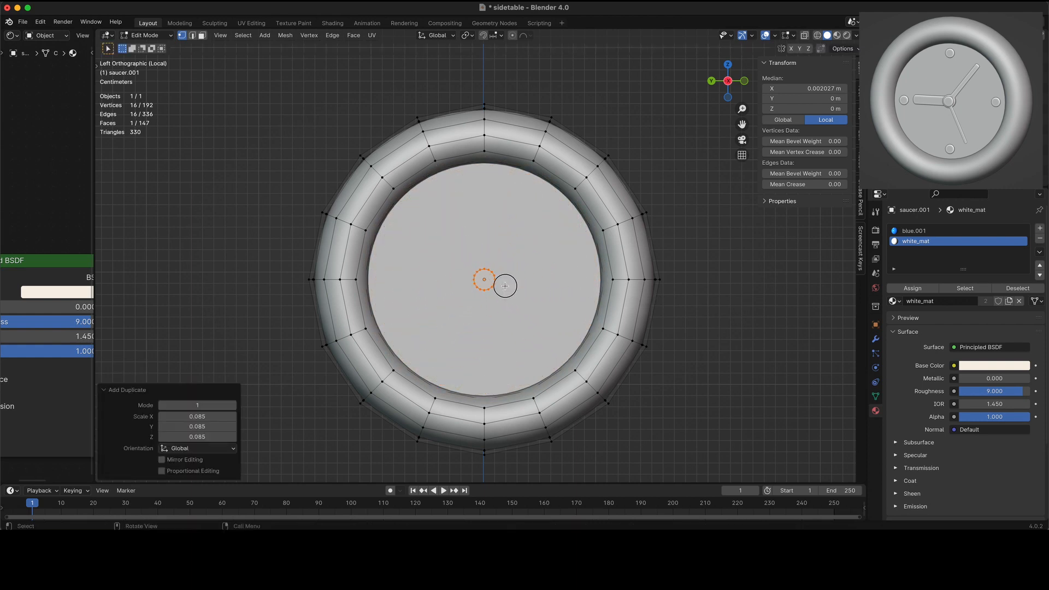
- Extrude the small center disc about 0.0048 m outward from the dial
{"action": "middle_click_drag", "start_coordinate": [503, 290], "coordinate": [585, 288]}
{"action": "scroll", "coordinate": [585, 288], "scroll_direction": "up", "scroll_amount": 5, "text": "ctrl"}
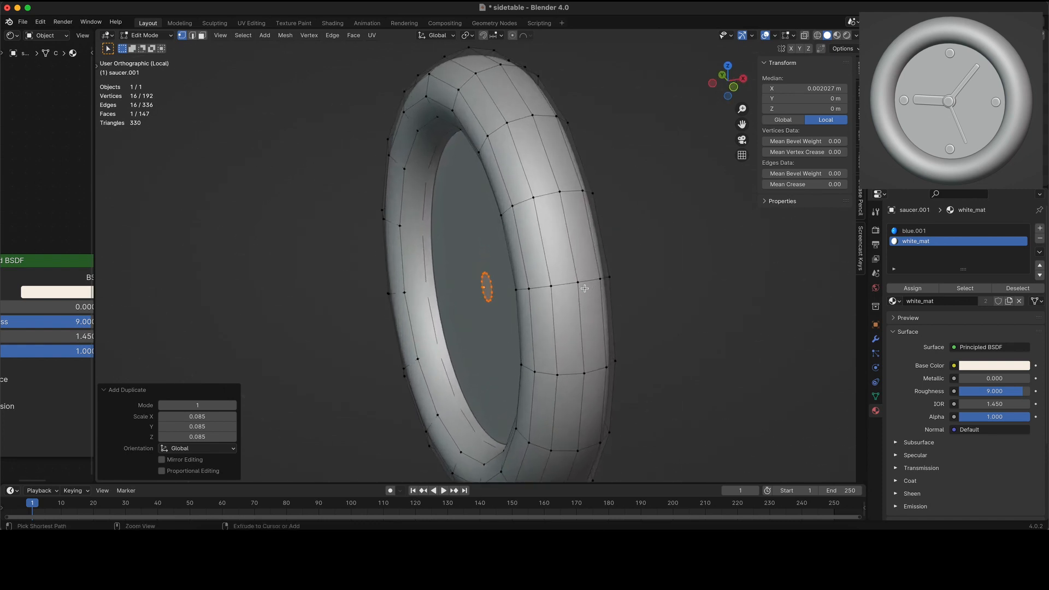
{"action": "scroll", "coordinate": [584, 288], "scroll_direction": "up", "scroll_amount": 5, "text": "ctrl"}
{"action": "scroll", "coordinate": [585, 288], "scroll_direction": "up", "scroll_amount": 5}
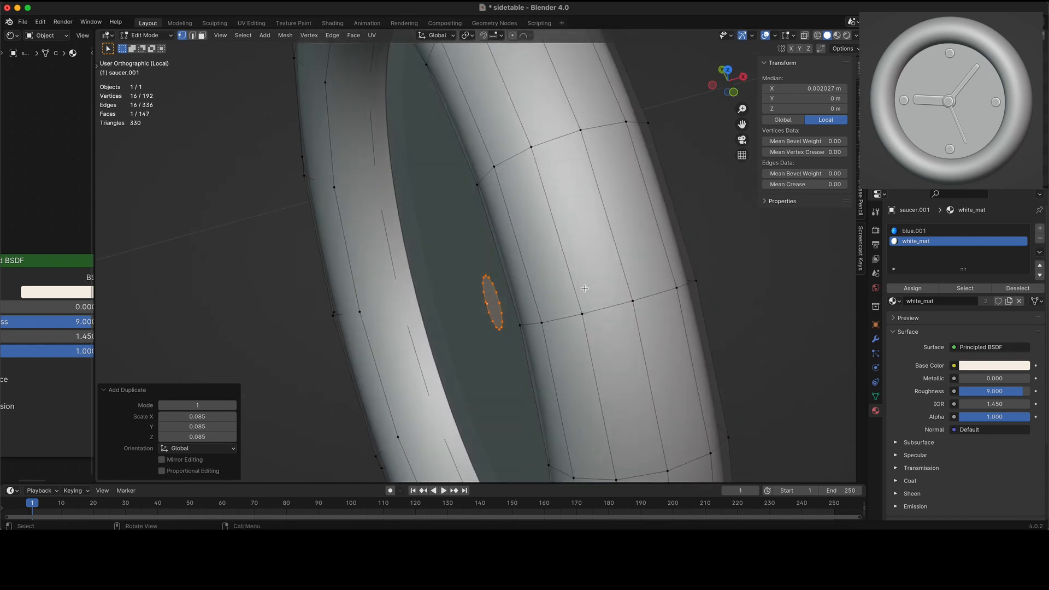
{"action": "key", "text": "e"}
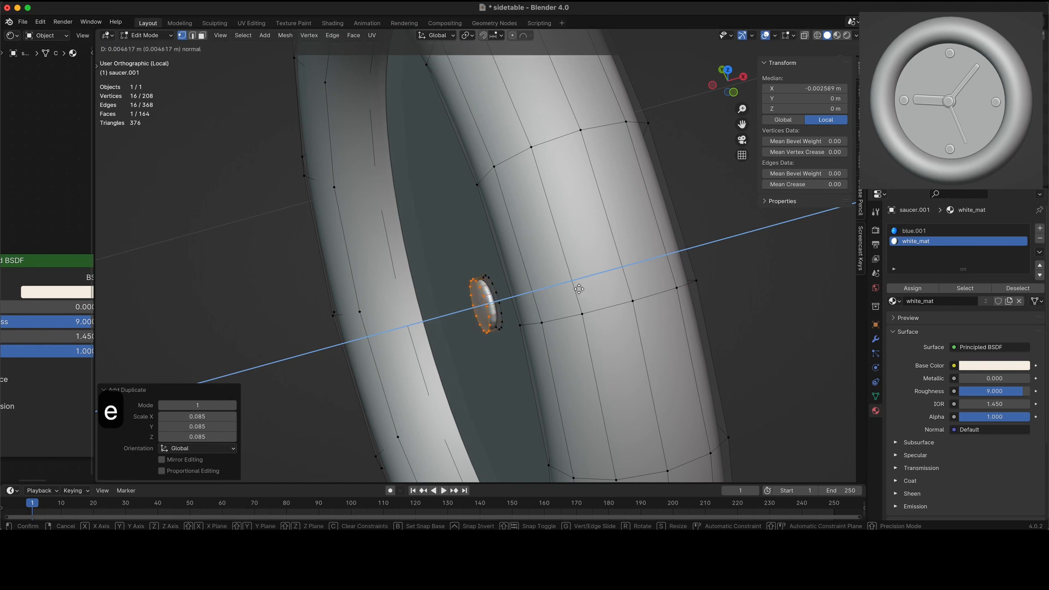
{"action": "left_click", "coordinate": [579, 289]}
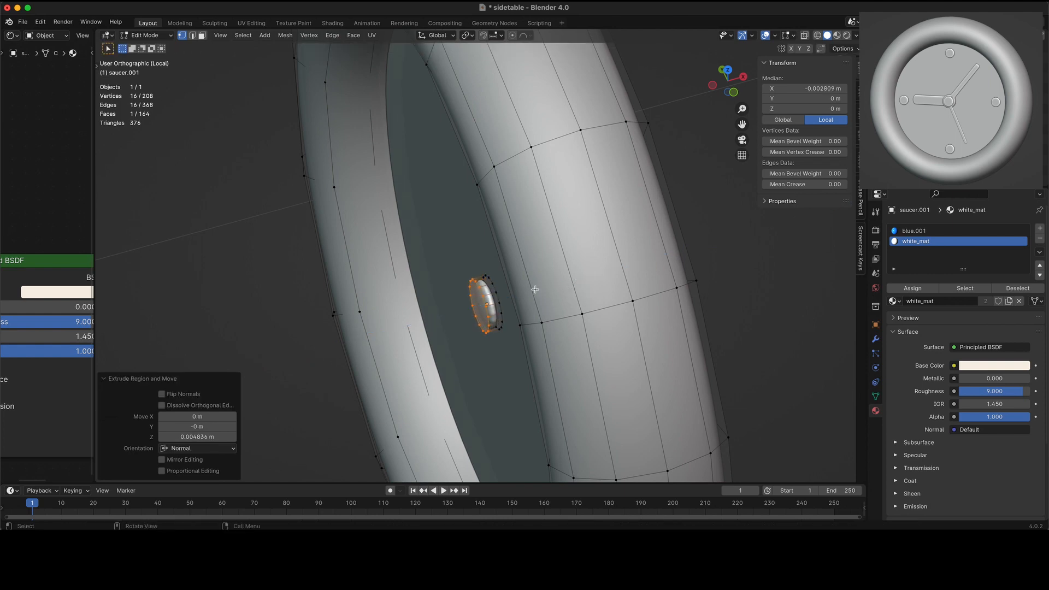
- Delete the back face of the extruded center disc
{"action": "key", "text": "super+z"}
{"action": "key", "text": "x"}
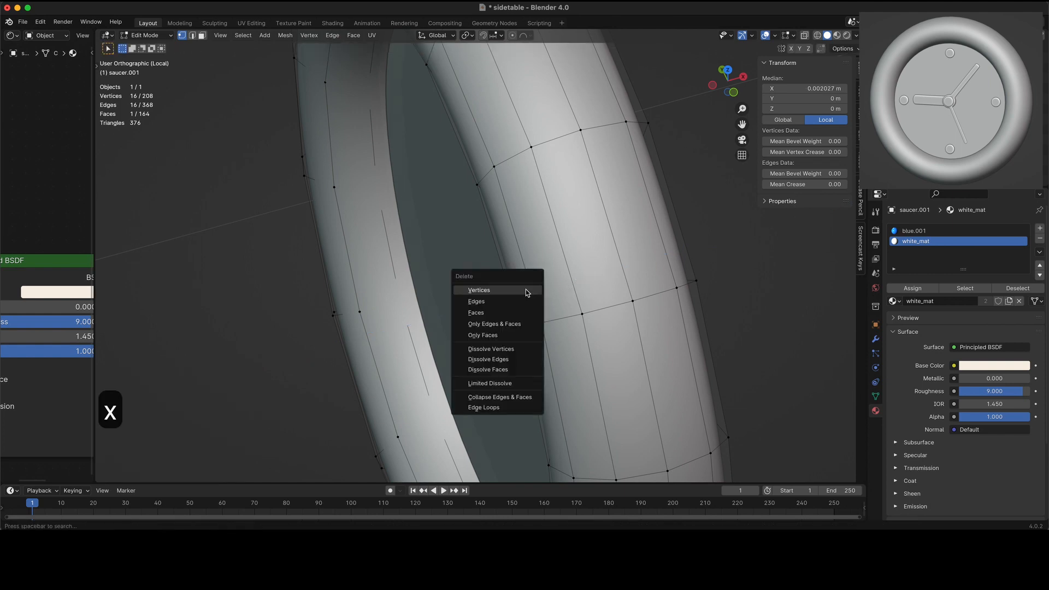
{"action": "left_click", "coordinate": [524, 313]}
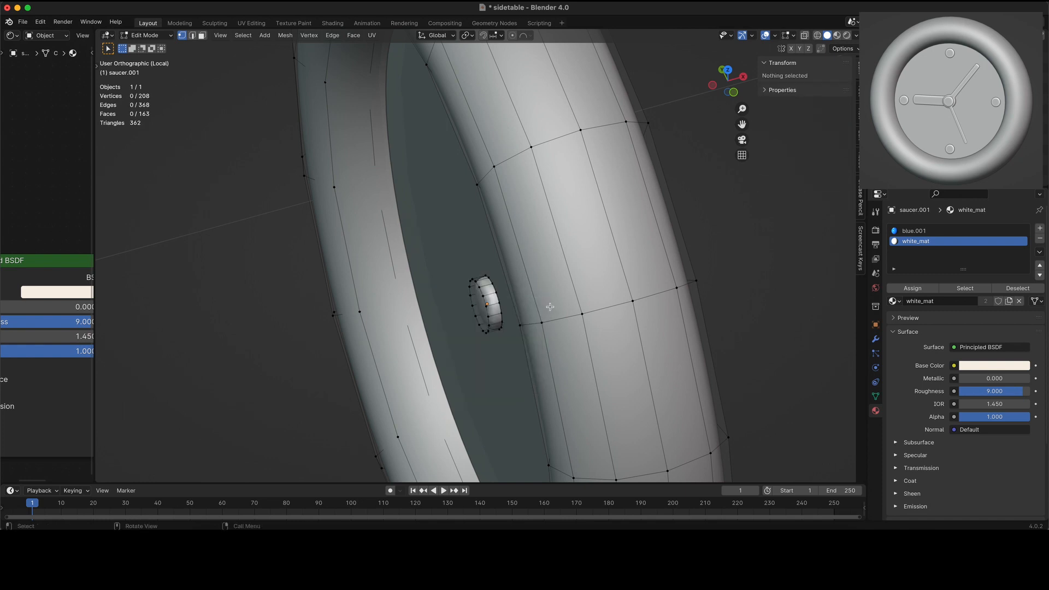
- Select the center disc's back edge loop and move it about 0.001 m along X toward the dial
{"action": "scroll", "coordinate": [507, 322], "scroll_direction": "up", "scroll_amount": 5, "text": "ctrl"}
{"action": "scroll", "coordinate": [507, 322], "scroll_direction": "up", "scroll_amount": 1, "text": "ctrl"}
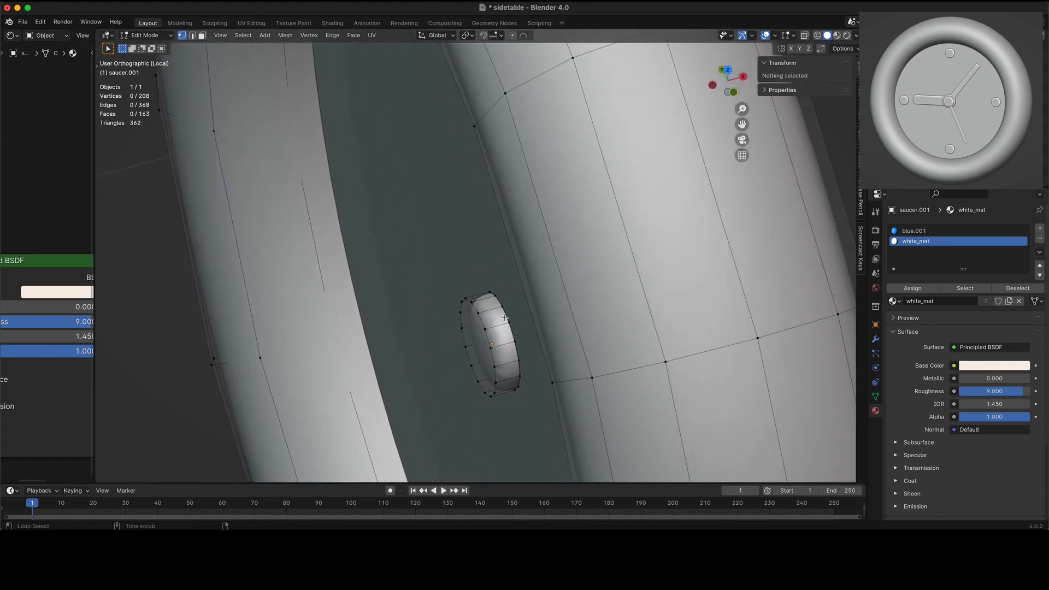
{"action": "left_click", "coordinate": [522, 317], "text": "alt"}
{"action": "key", "text": "g"}
{"action": "key", "text": "x"}
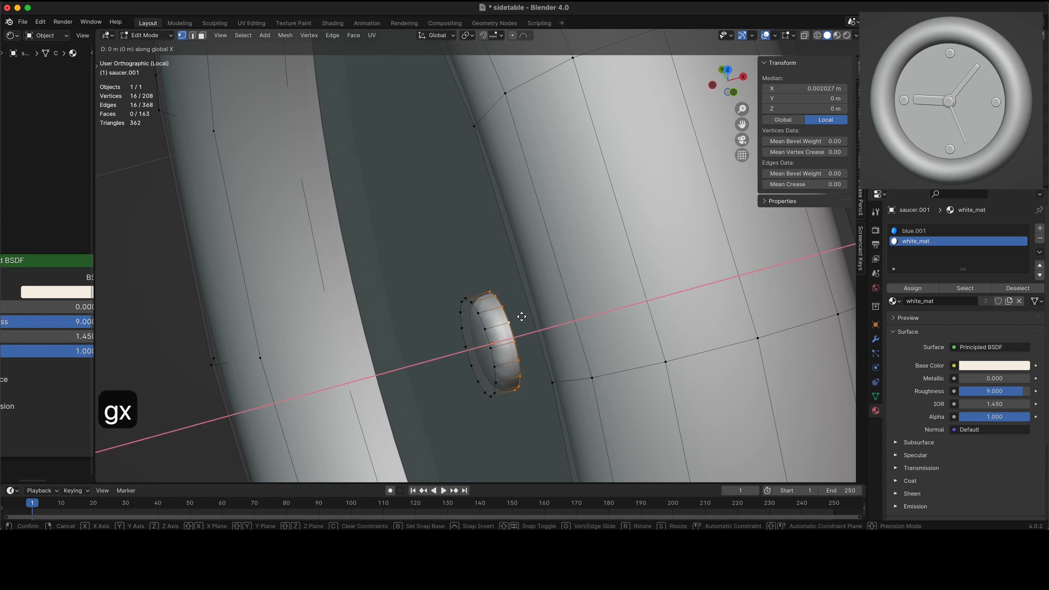
{"action": "left_click", "coordinate": [526, 317]}
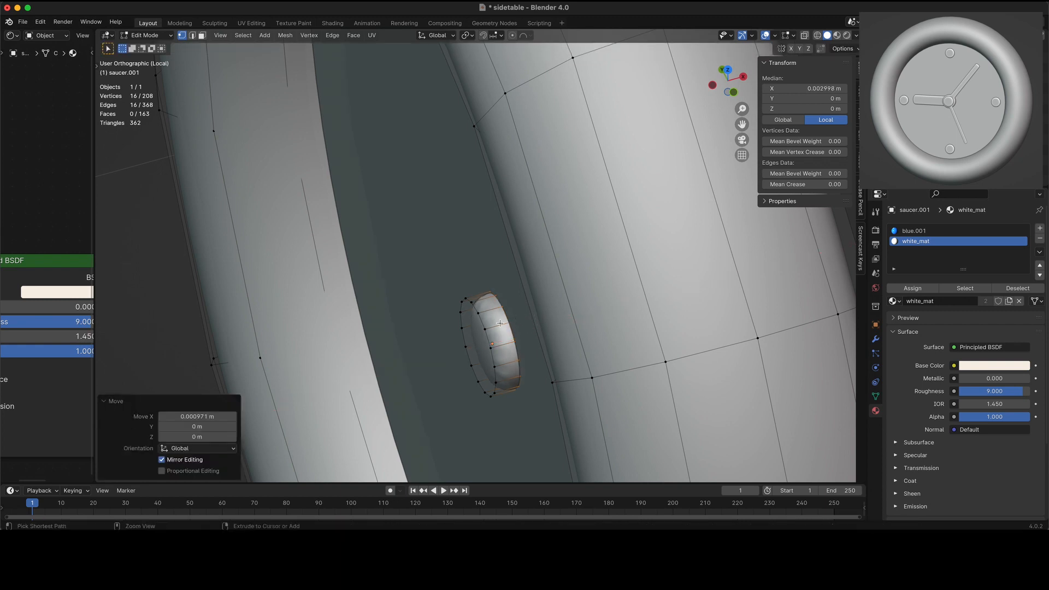
- Add a loop cut around the side of the center disc, slid by a factor of about 0.25 toward its front
{"action": "key", "text": "ctrl+r"}
{"action": "left_click", "coordinate": [501, 324]}
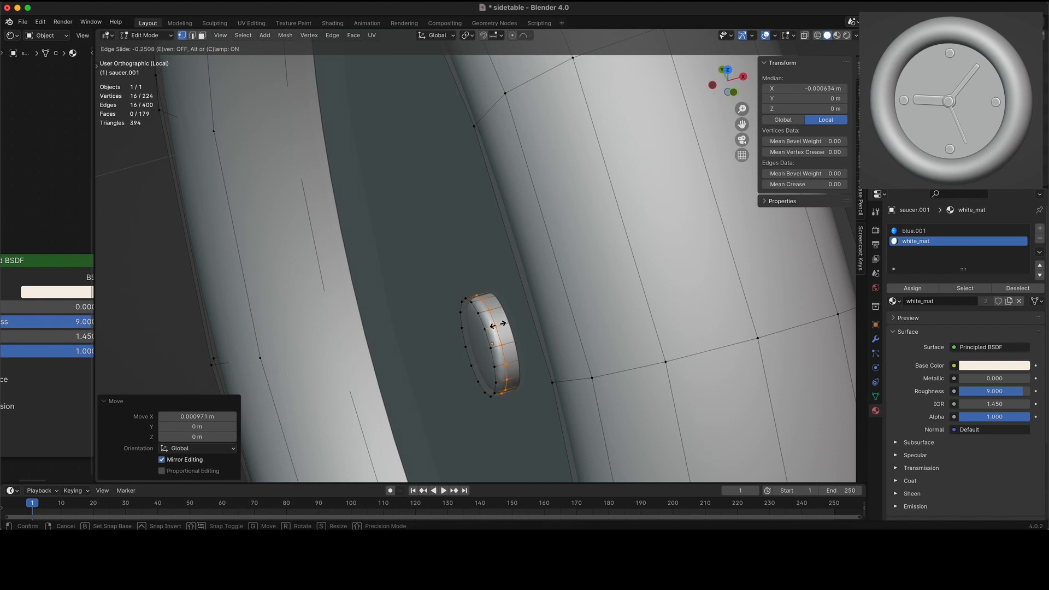
{"action": "left_click", "coordinate": [494, 326]}
- Inset the center disc's front face by about 0.0035 m and return to Object Mode
{"action": "key", "text": "ctrl+z"}
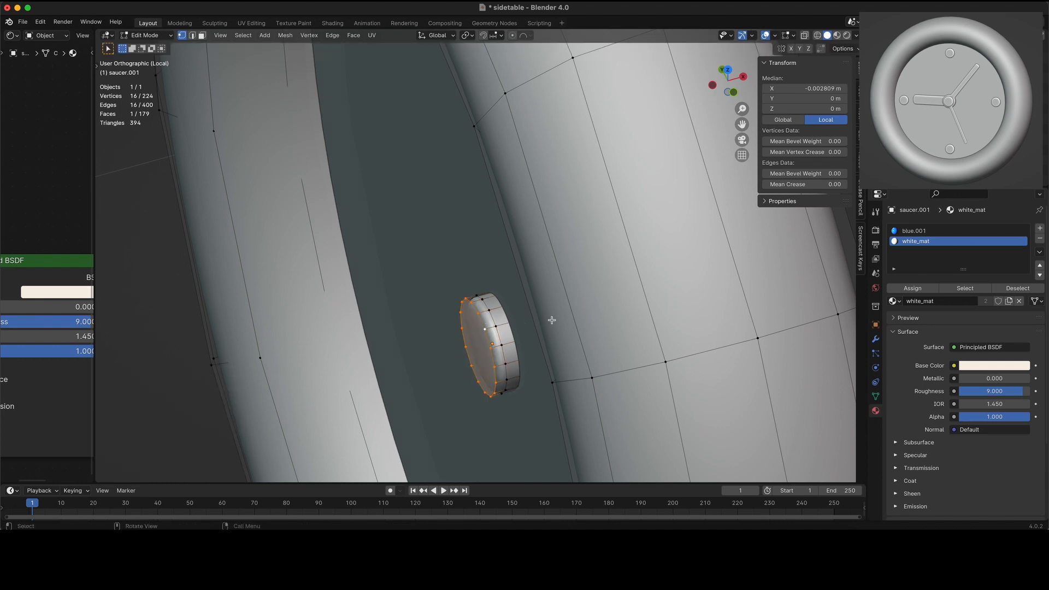
{"action": "scroll", "coordinate": [551, 320], "scroll_direction": "left", "scroll_amount": 10}
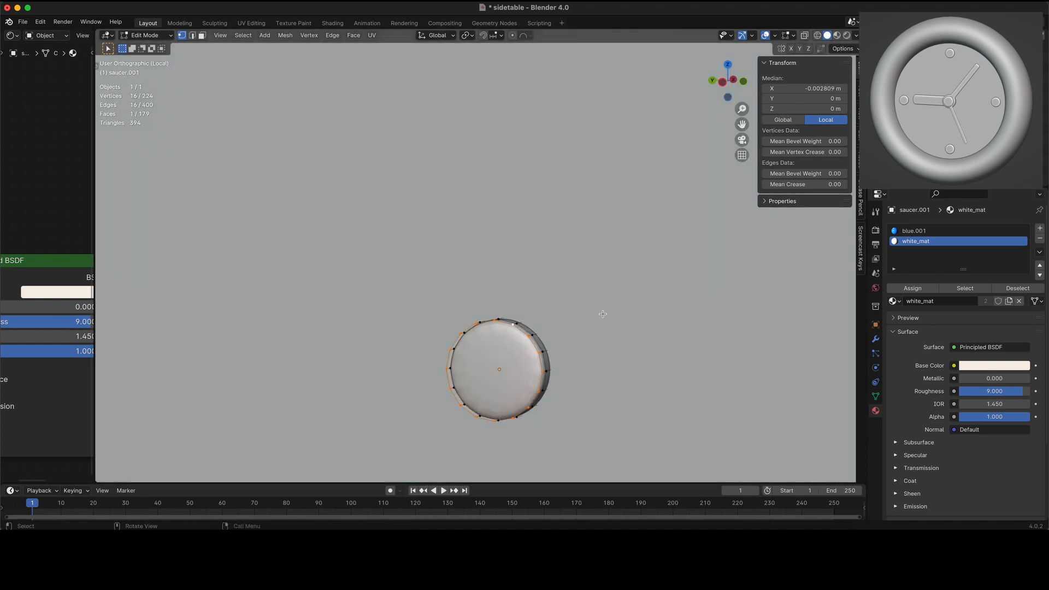
{"action": "key", "text": "i"}
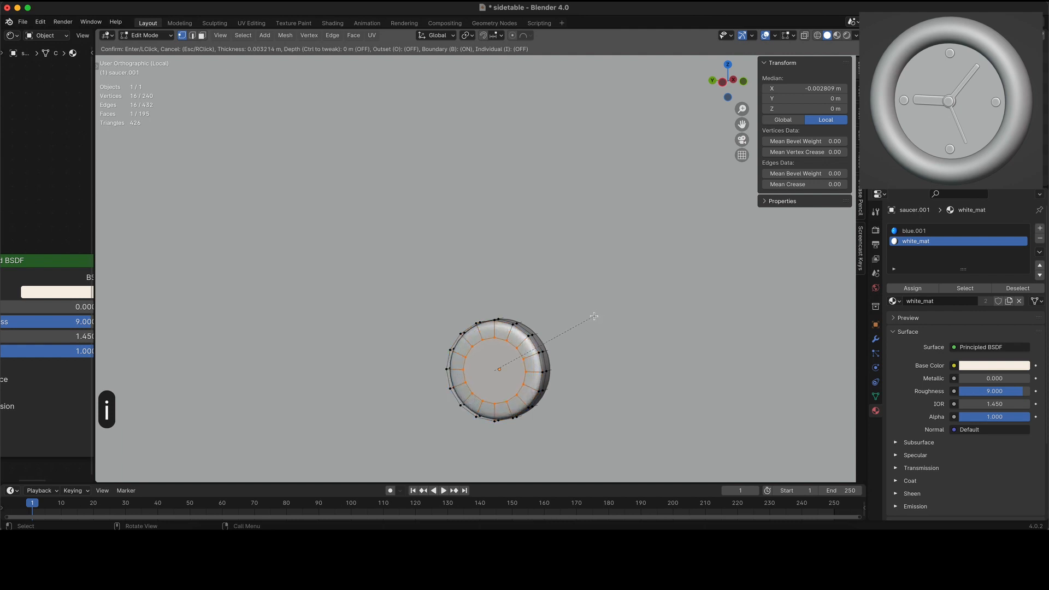
{"action": "left_click", "coordinate": [593, 317]}
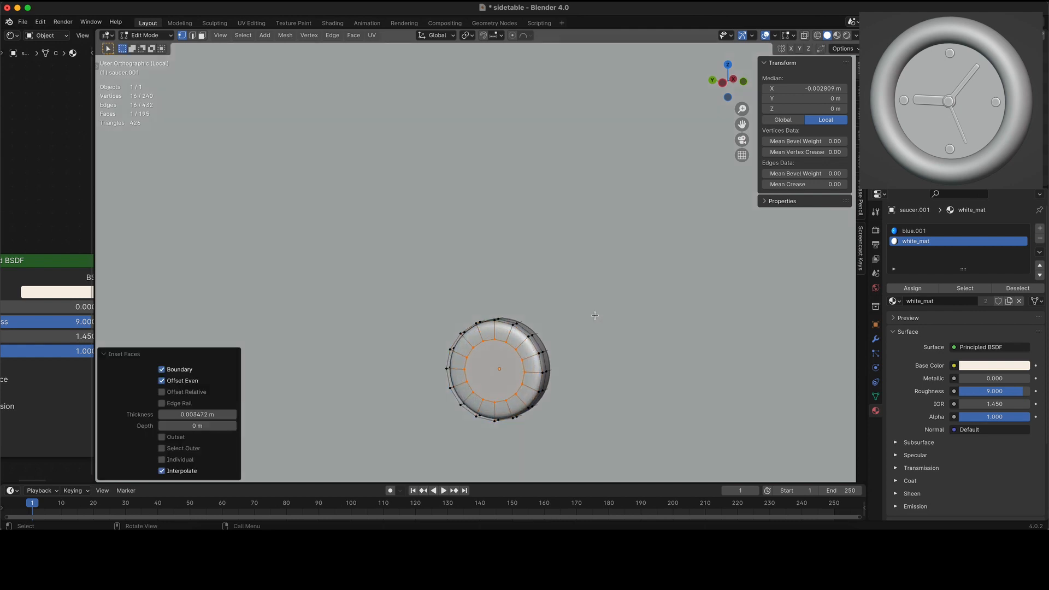
{"action": "key", "text": "Tab"}
{"action": "key", "text": "KP_Decimal"}
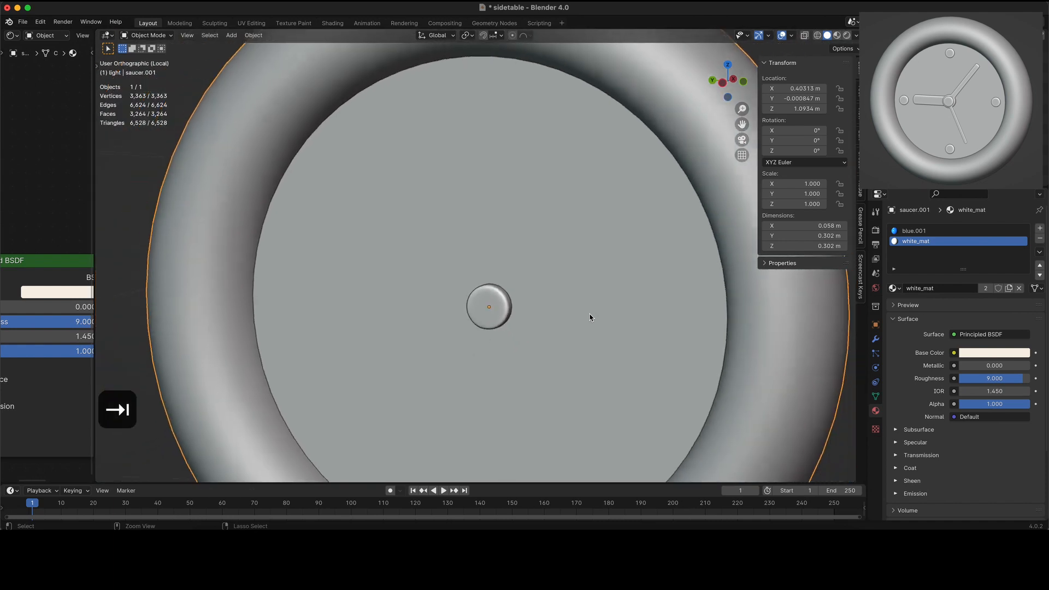
- In Edit Mode, select the whole linked center disc and scale it by about 1.15 in Y and Z, leaving X locked
{"action": "key", "text": "ctrl+3"}
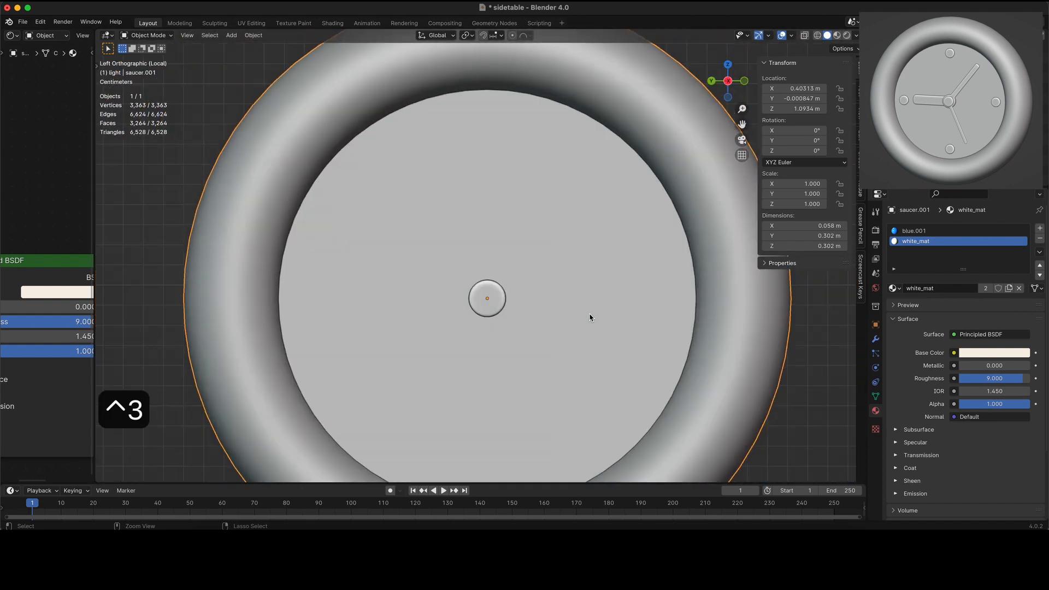
{"action": "key", "text": "Tab"}
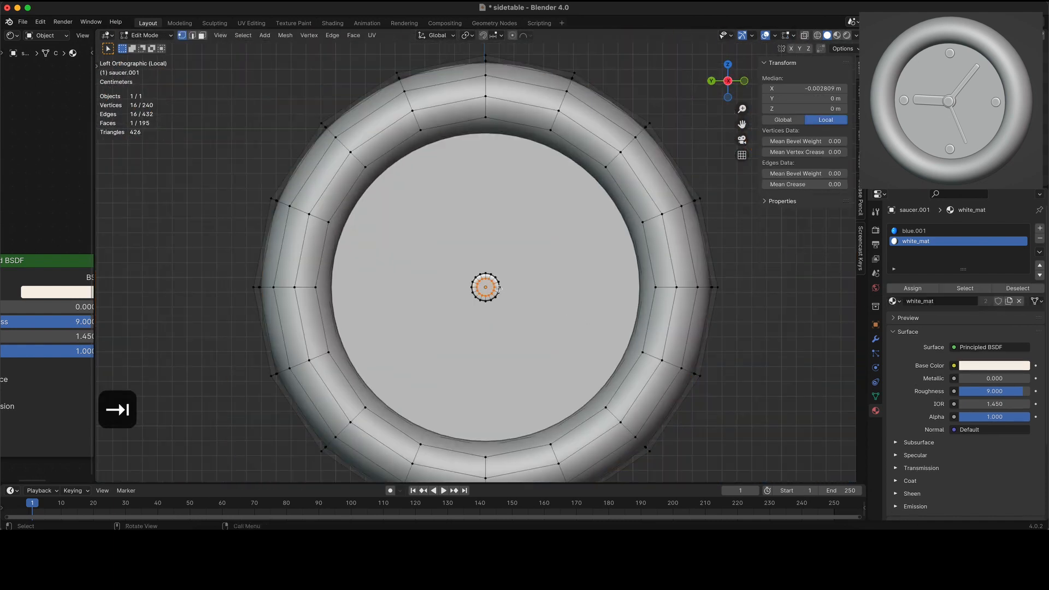
{"action": "key", "text": "l"}
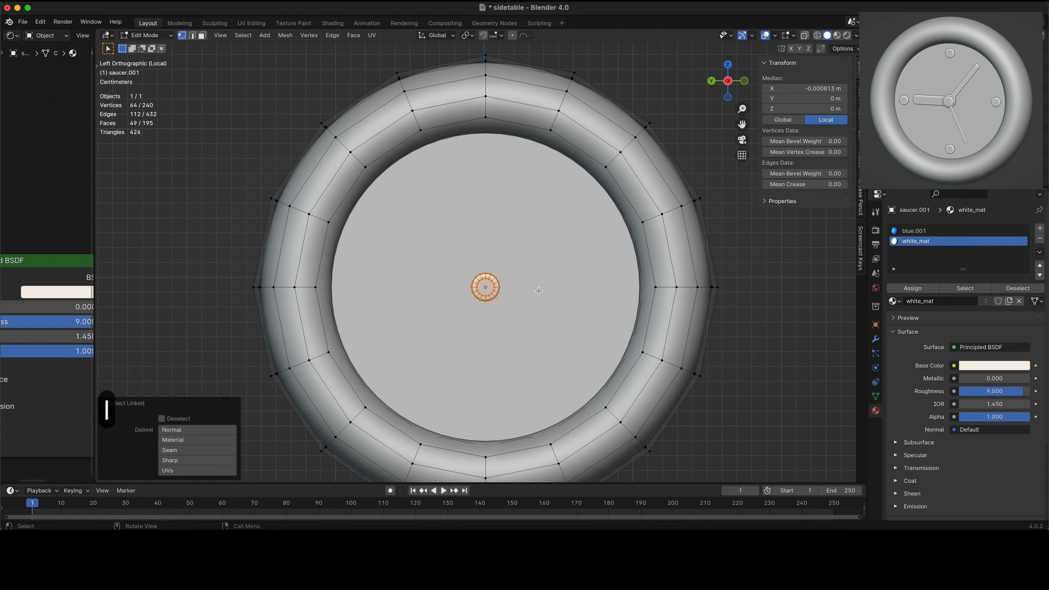
{"action": "key", "text": "s"}
{"action": "key", "text": "shift+x"}
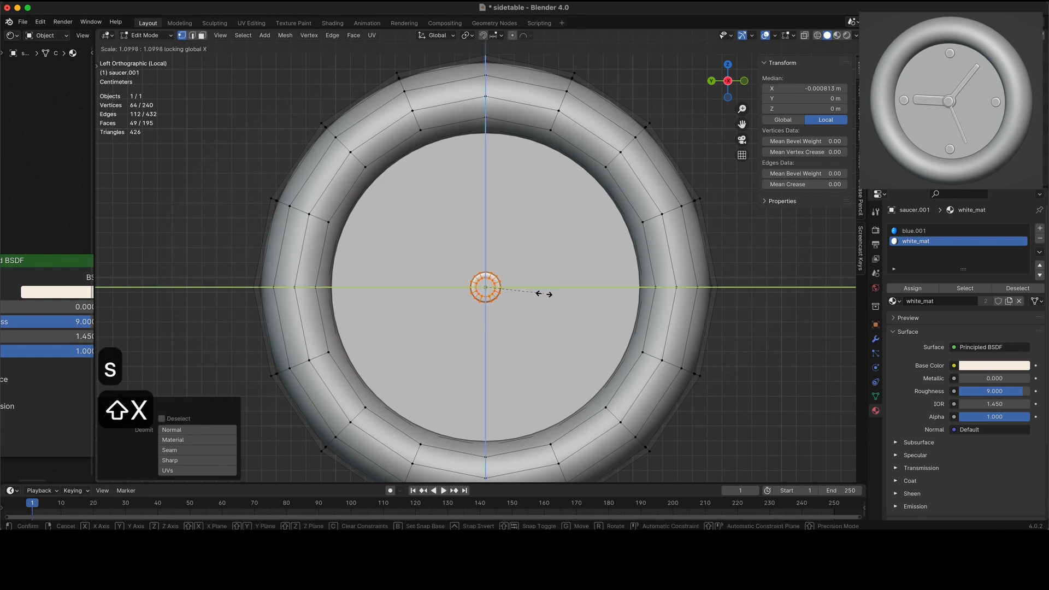
{"action": "left_click", "coordinate": [546, 295]}
- Select the edge loop around the center disc's side, duplicate it in place and scale the copy by about 1.126
{"action": "scroll", "coordinate": [544, 296], "scroll_direction": "up", "scroll_amount": 8, "text": "ctrl"}
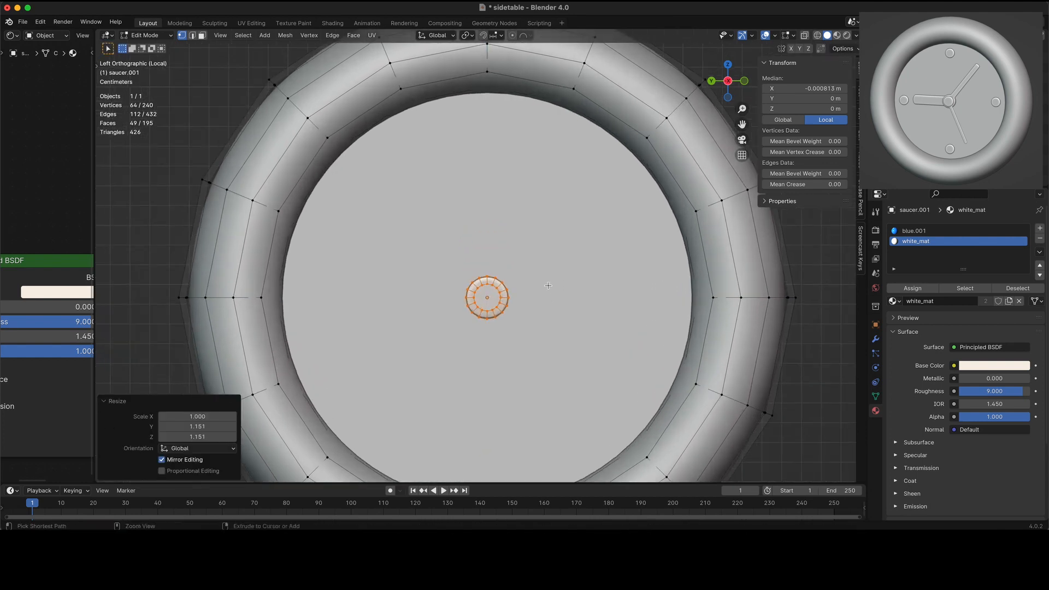
{"action": "scroll", "coordinate": [547, 286], "scroll_direction": "right", "scroll_amount": 10}
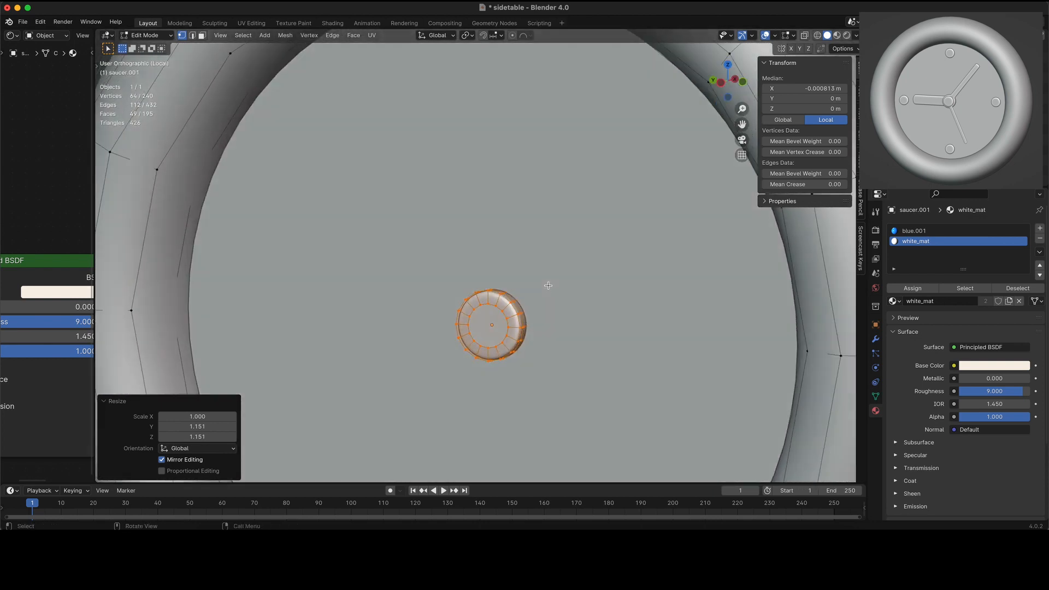
{"action": "scroll", "coordinate": [548, 286], "scroll_direction": "right", "scroll_amount": 3}
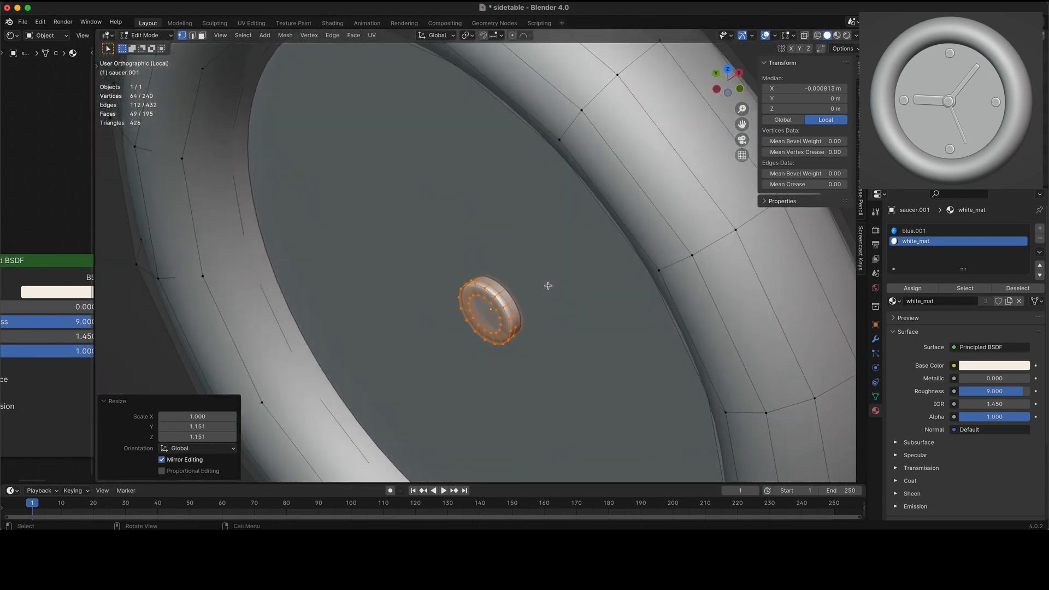
{"action": "left_click", "coordinate": [522, 300], "text": "alt"}
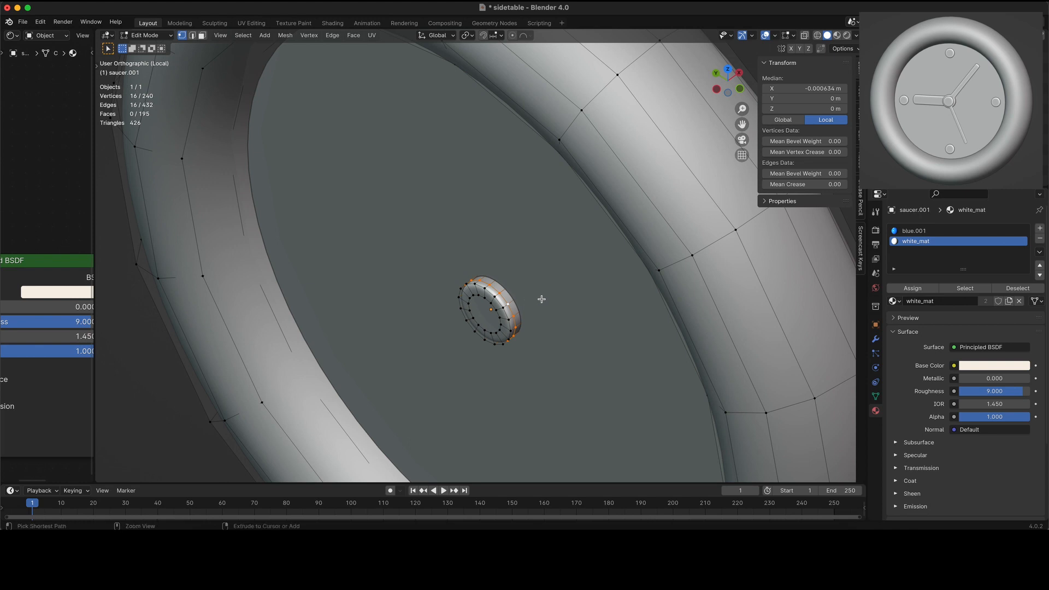
{"action": "scroll", "coordinate": [541, 299], "scroll_direction": "up", "scroll_amount": 3}
{"action": "scroll", "coordinate": [542, 298], "scroll_direction": "right", "scroll_amount": 5}
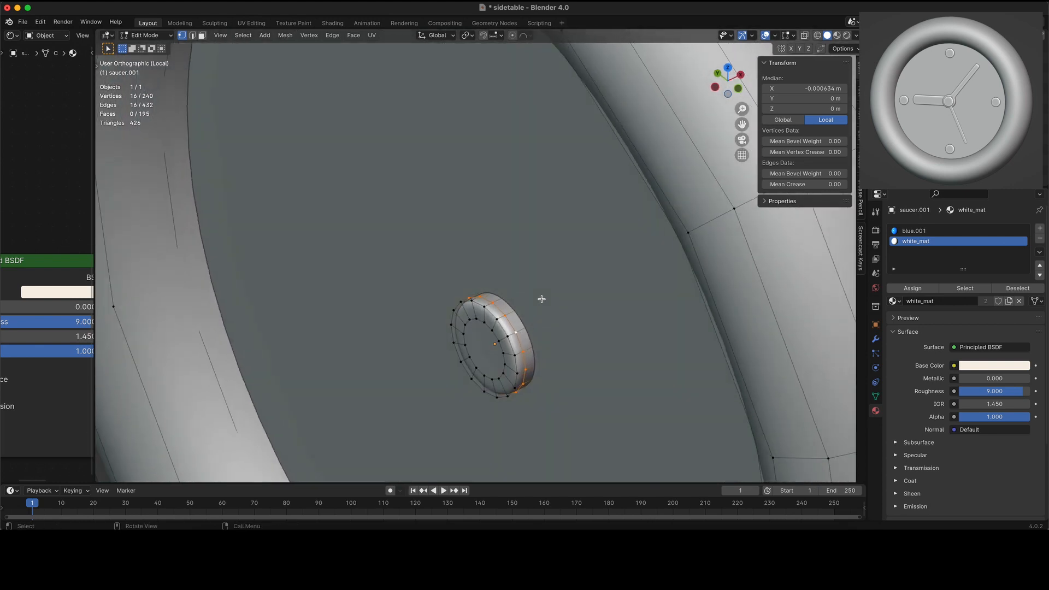
{"action": "scroll", "coordinate": [541, 299], "scroll_direction": "down", "scroll_amount": 3, "text": "shift"}
{"action": "scroll", "coordinate": [541, 299], "scroll_direction": "left", "scroll_amount": 5}
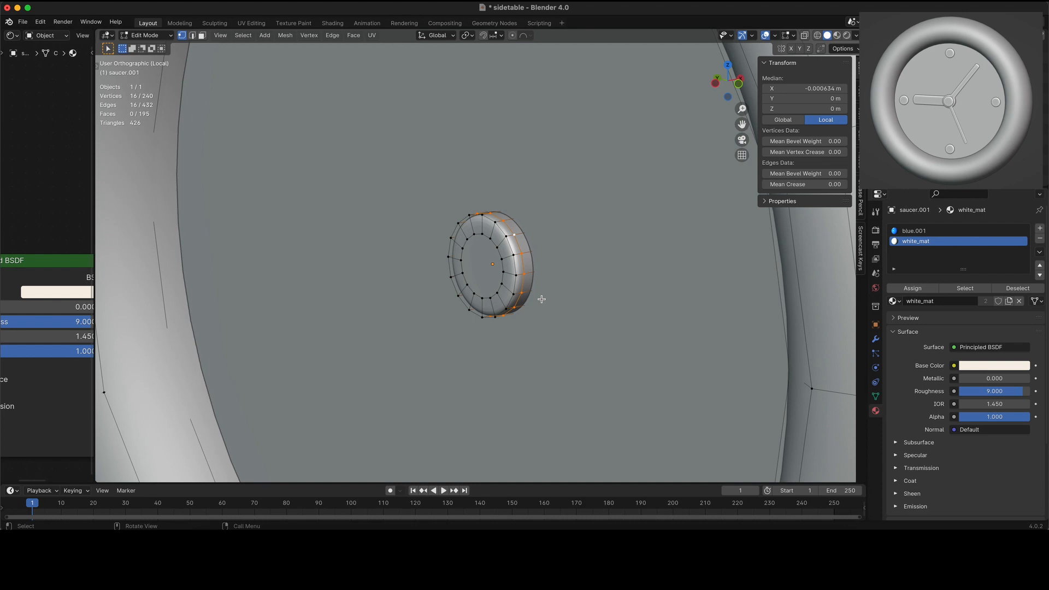
{"action": "key", "text": "ctrl+KP_3"}
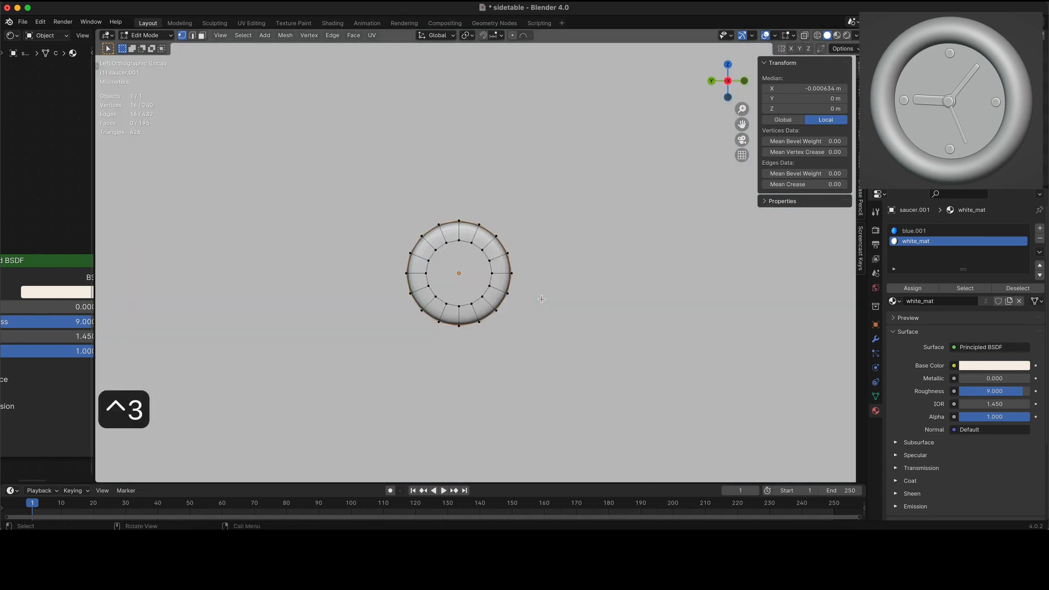
{"action": "key", "text": "shift+d"}
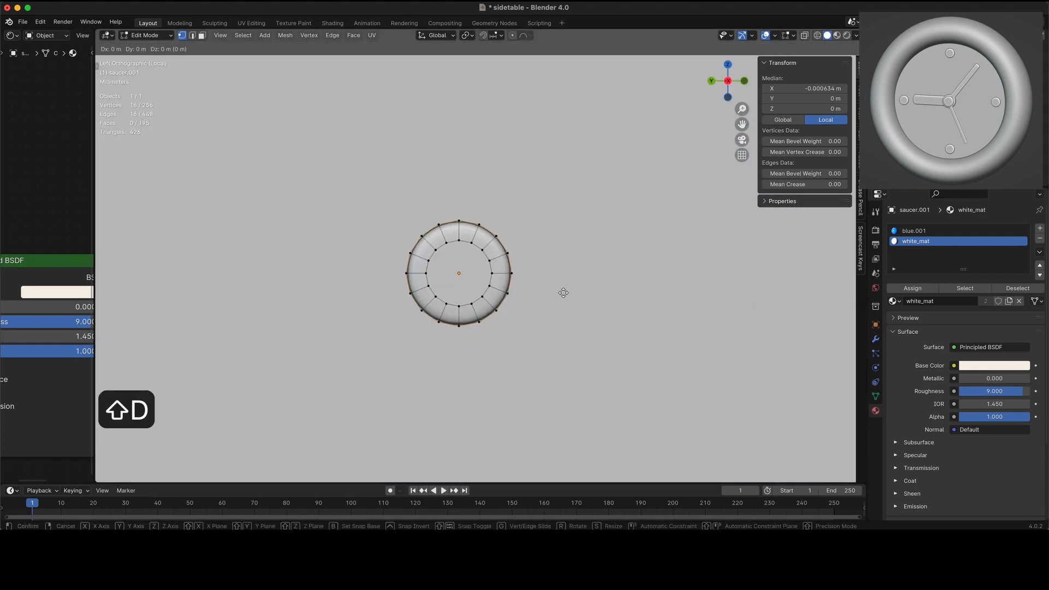
{"action": "left_click", "coordinate": [563, 292]}
{"action": "key", "text": "s"}
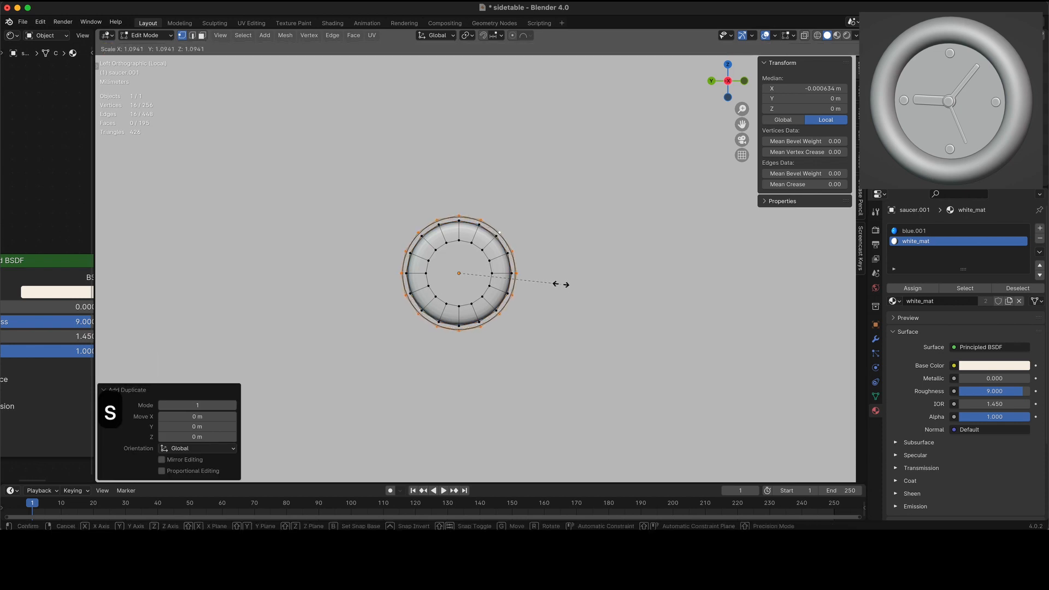
{"action": "left_click", "coordinate": [564, 284]}
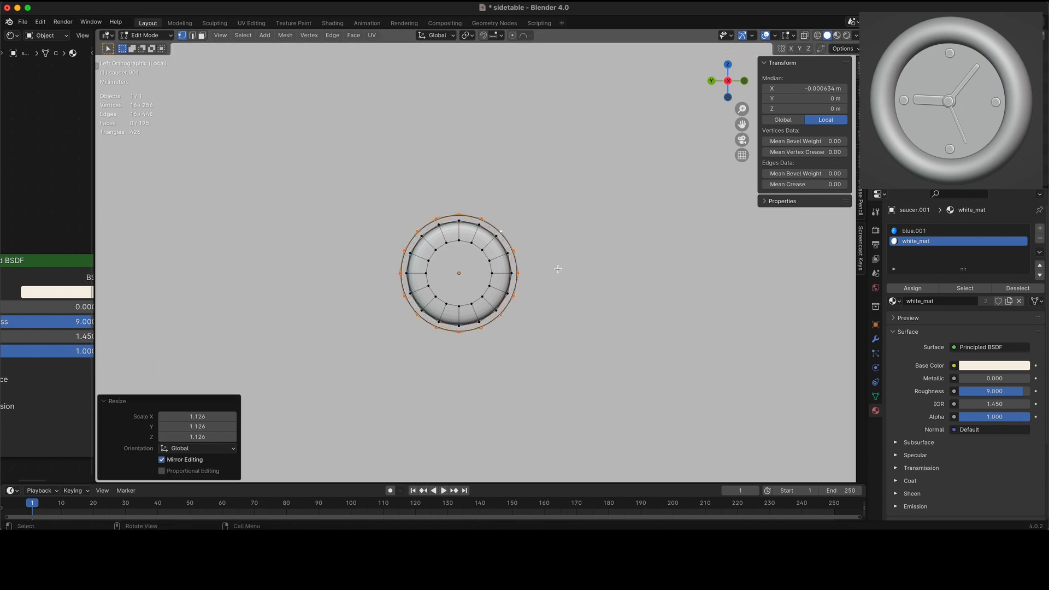
- Isolate the duplicated ring by hiding all unselected geometry and fill it with a face
{"action": "key", "text": "shift+h"}
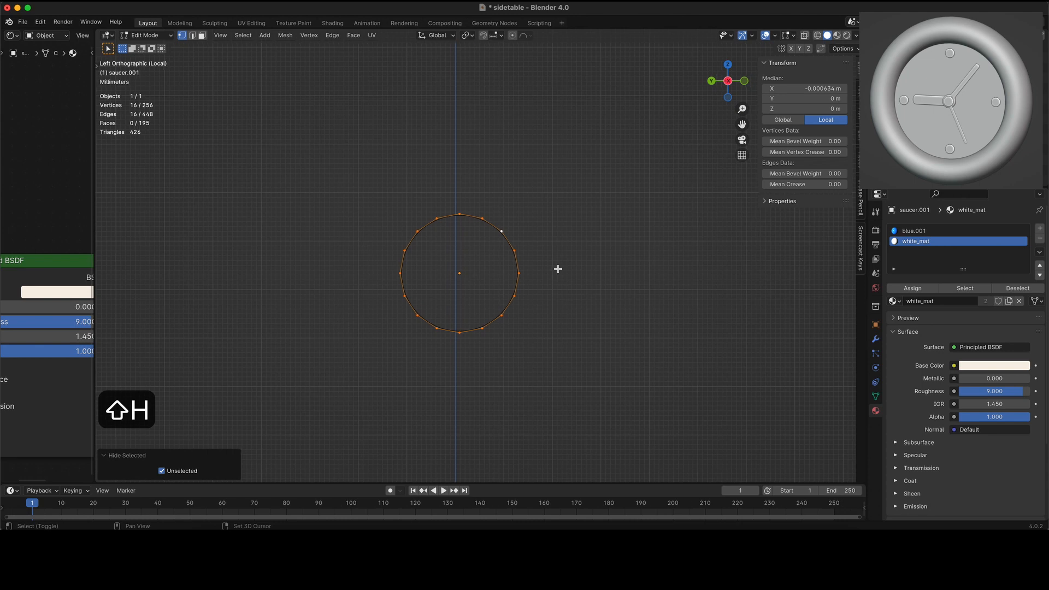
{"action": "scroll", "coordinate": [558, 269], "scroll_direction": "left", "scroll_amount": 3}
{"action": "key", "text": "f"}
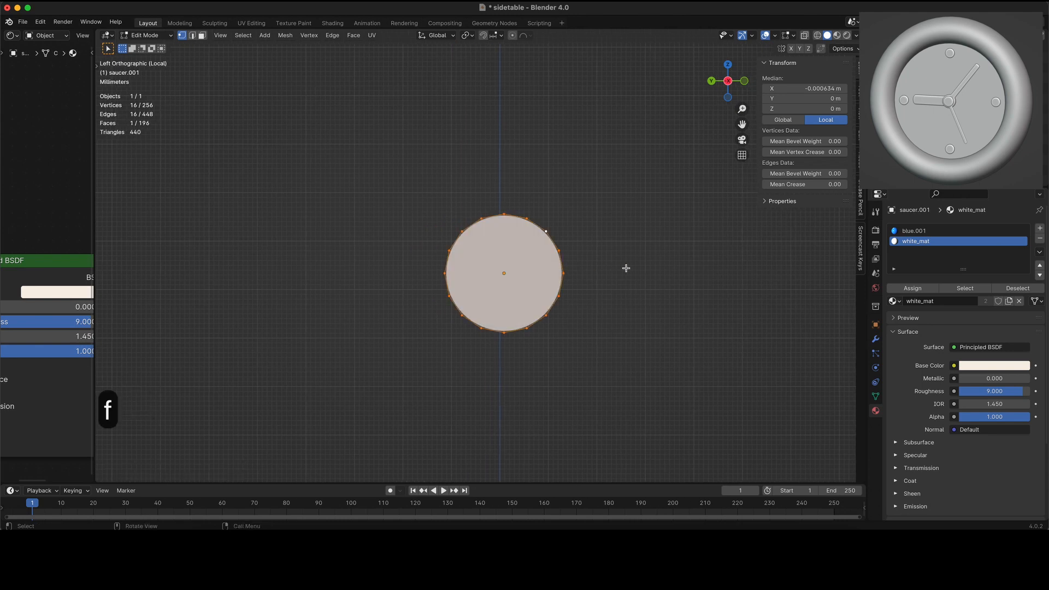
- Select the filled disc's five top vertices and reveal the hidden clock geometry
{"action": "scroll", "coordinate": [626, 268], "scroll_direction": "down", "scroll_amount": 2}
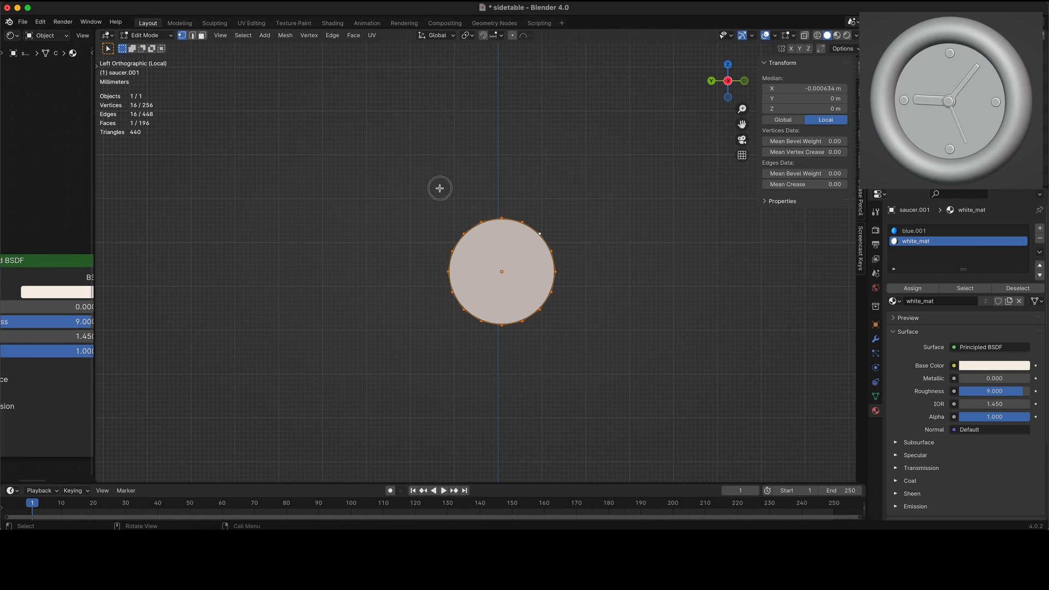
{"action": "left_click_drag", "start_coordinate": [440, 188], "coordinate": [558, 237]}
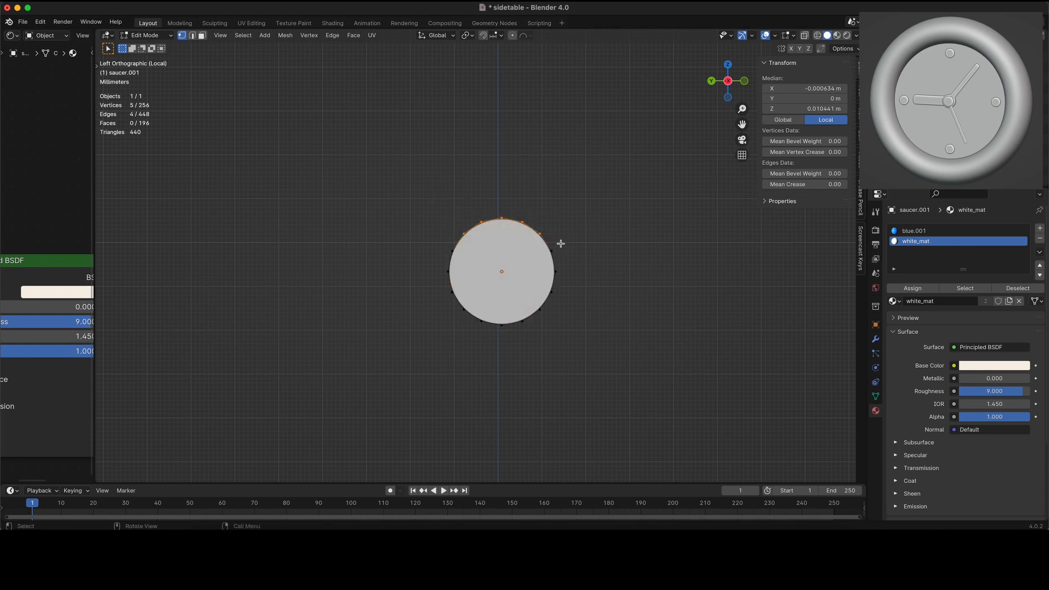
{"action": "scroll", "coordinate": [563, 243], "scroll_direction": "down", "scroll_amount": 4}
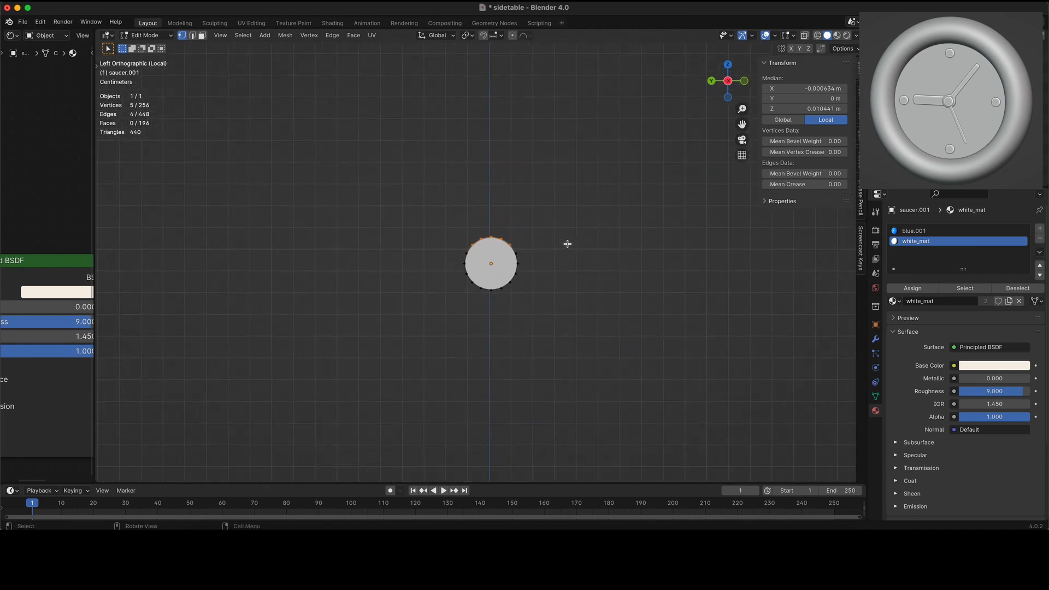
{"action": "key", "text": "alt+h"}
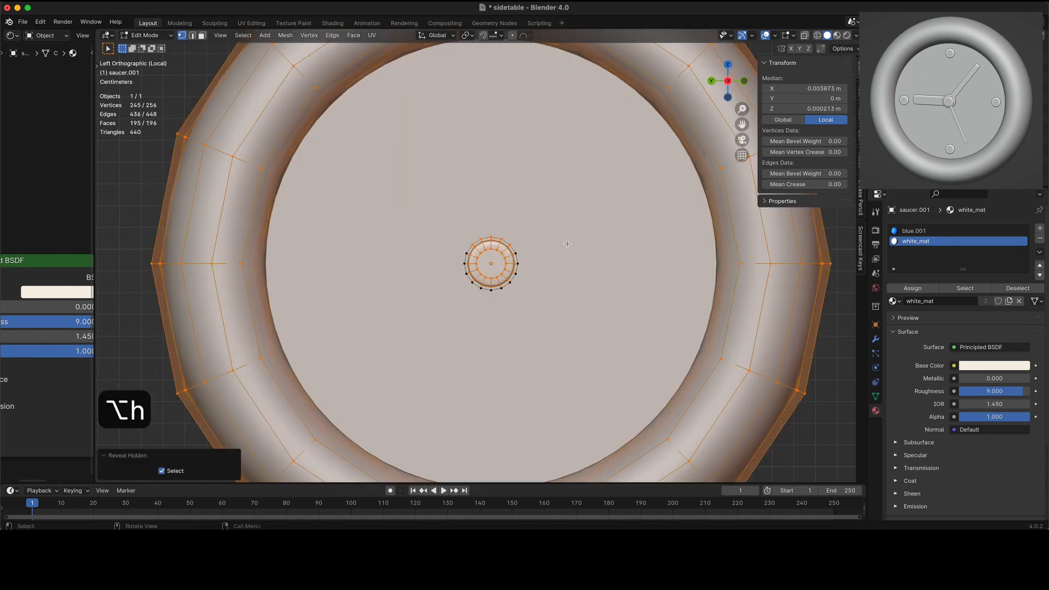
- Select only the filled disc's five top rim vertices and extrude them about 0.056 m upward along Z as a clock hand
{"action": "left_click", "coordinate": [512, 242]}
{"action": "left_click", "coordinate": [501, 236], "text": "shift"}
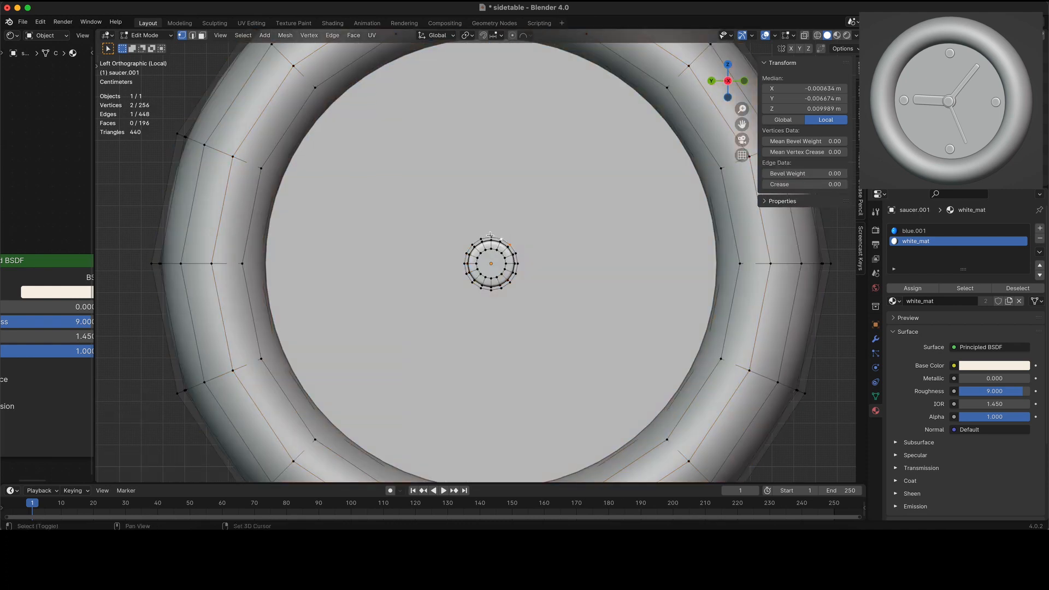
{"action": "left_click", "coordinate": [490, 236], "text": "shift"}
{"action": "left_click", "coordinate": [470, 241], "text": "shift"}
{"action": "scroll", "coordinate": [570, 287], "scroll_direction": "down", "scroll_amount": 3, "text": "ctrl"}
{"action": "scroll", "coordinate": [571, 286], "scroll_direction": "down", "scroll_amount": 1, "text": "ctrl"}
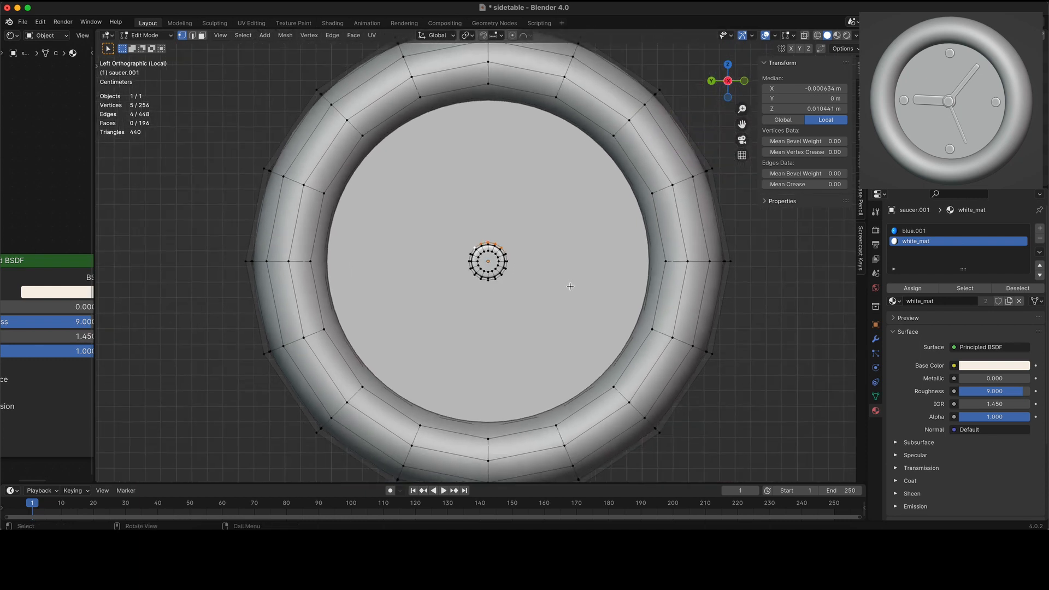
{"action": "key", "text": "e"}
{"action": "key", "text": "z"}
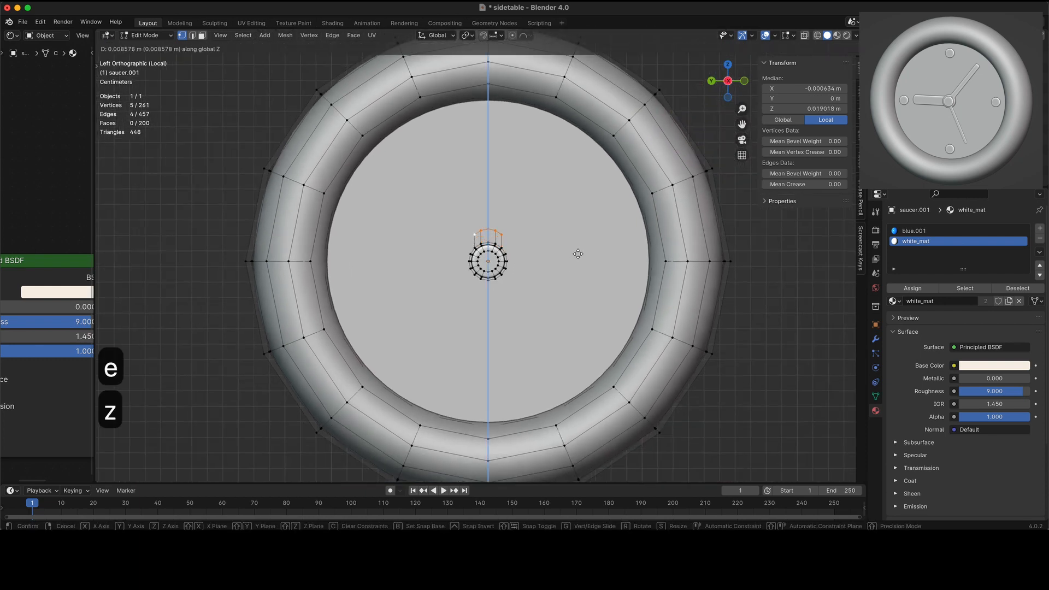
{"action": "left_click", "coordinate": [578, 197]}
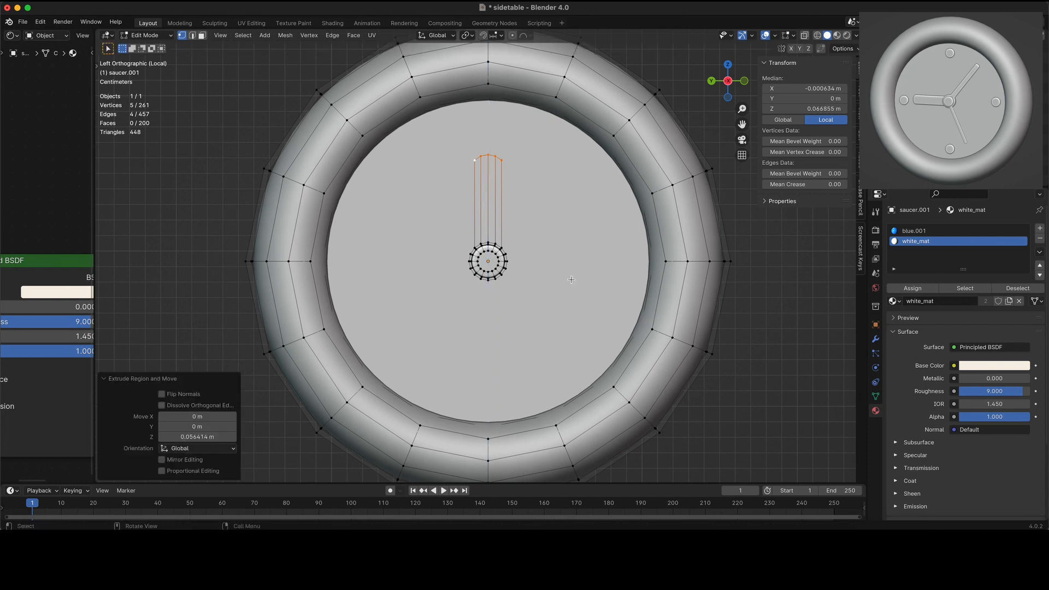
- Select the whole linked clock hand and hide all other geometry to isolate it
{"action": "scroll", "coordinate": [571, 279], "scroll_direction": "up", "scroll_amount": 5}
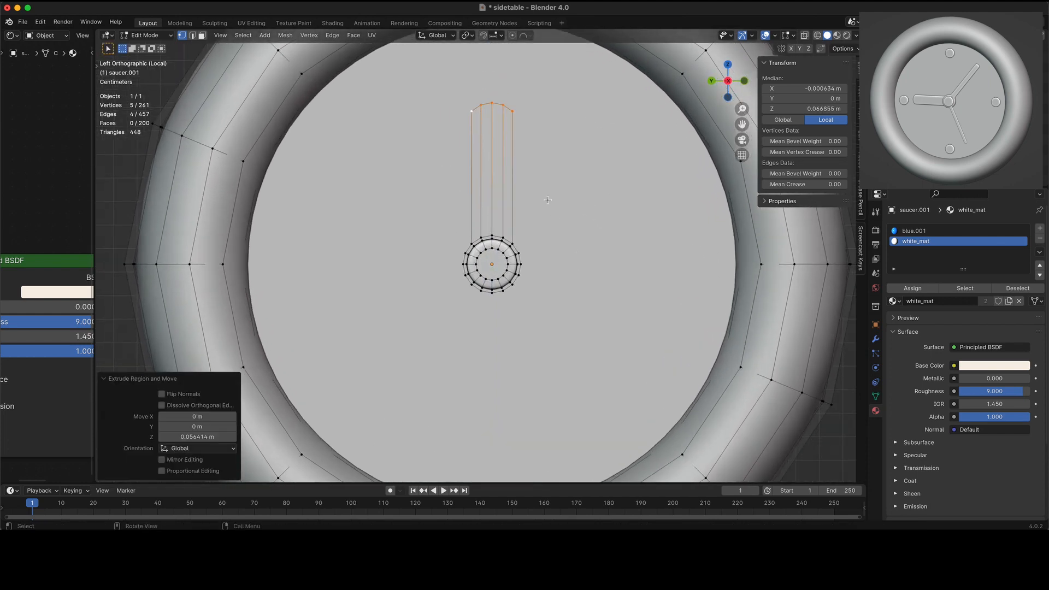
{"action": "key", "text": "ctrl+l"}
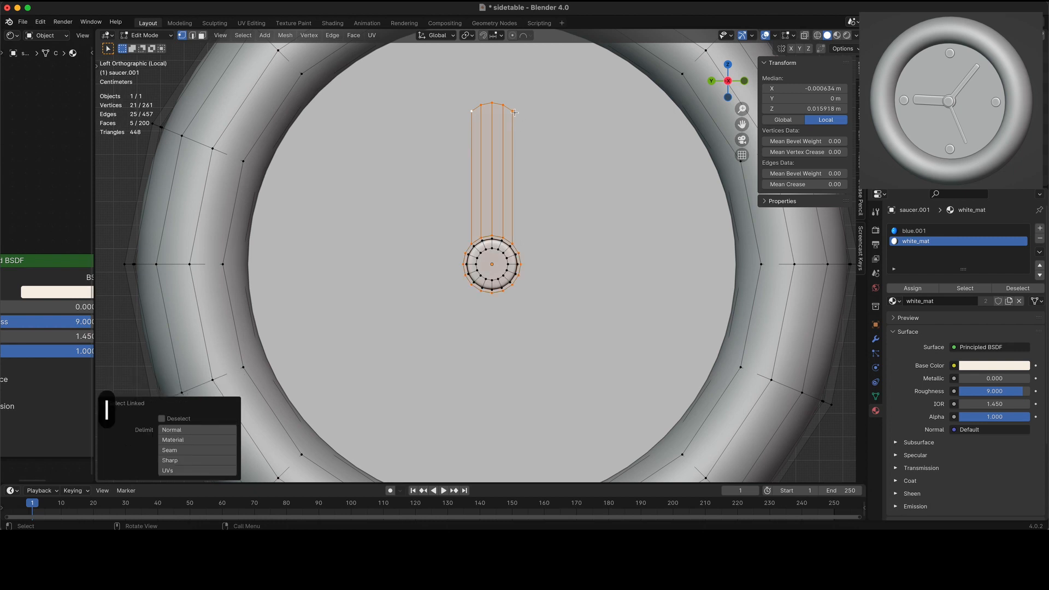
{"action": "key", "text": "shift+h"}
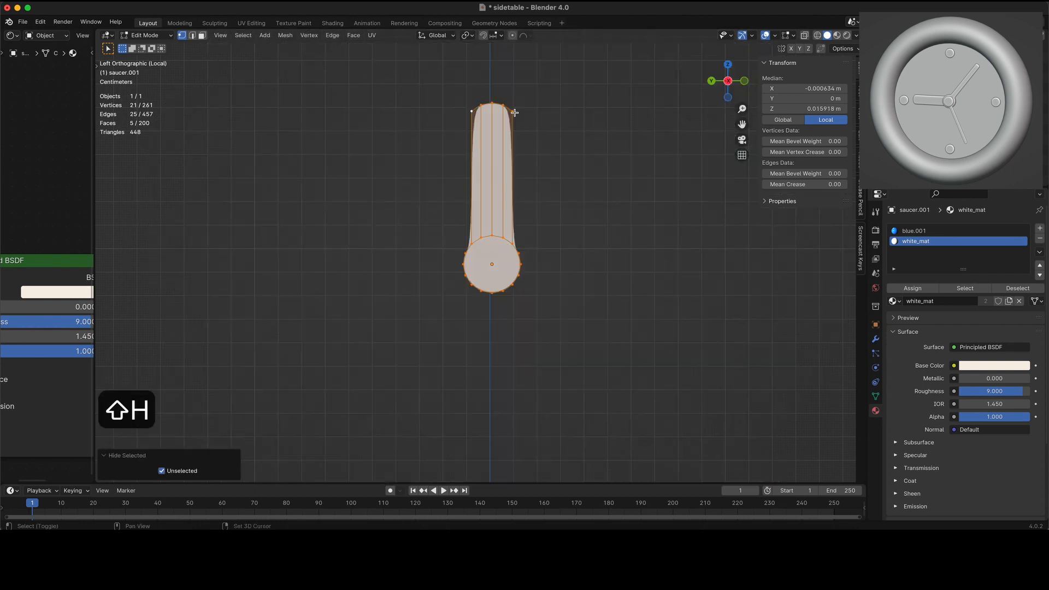
- Add a centered loop cut across the hand and bevel it by about 0.0225 m into two loops near the ends
{"action": "scroll", "coordinate": [563, 326], "scroll_direction": "up", "scroll_amount": 1}
{"action": "scroll", "coordinate": [563, 325], "scroll_direction": "up", "scroll_amount": 1, "text": "ctrl"}
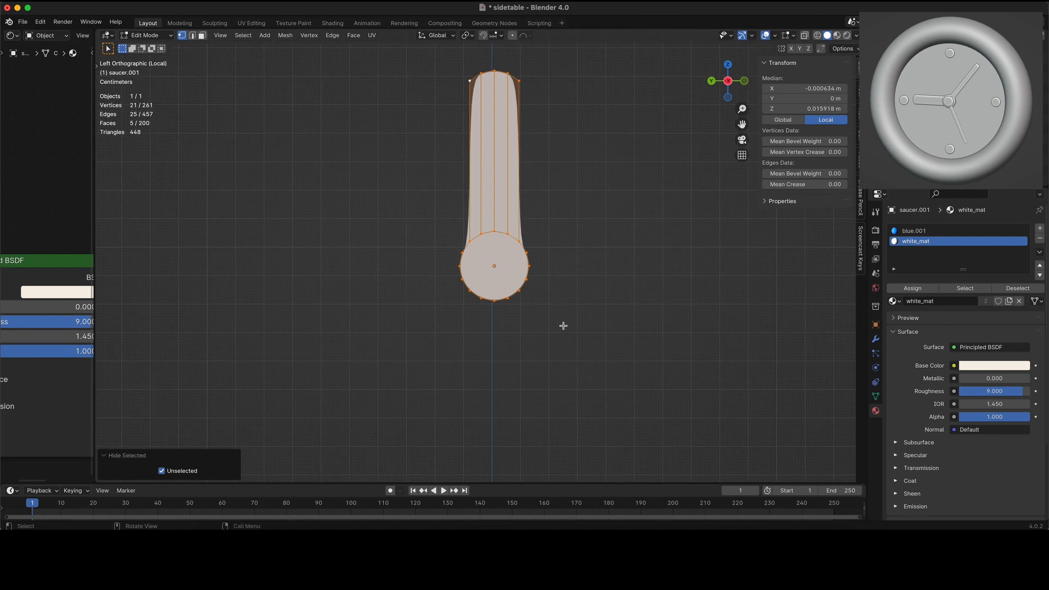
{"action": "scroll", "coordinate": [563, 326], "scroll_direction": "up", "scroll_amount": 2, "text": "shift"}
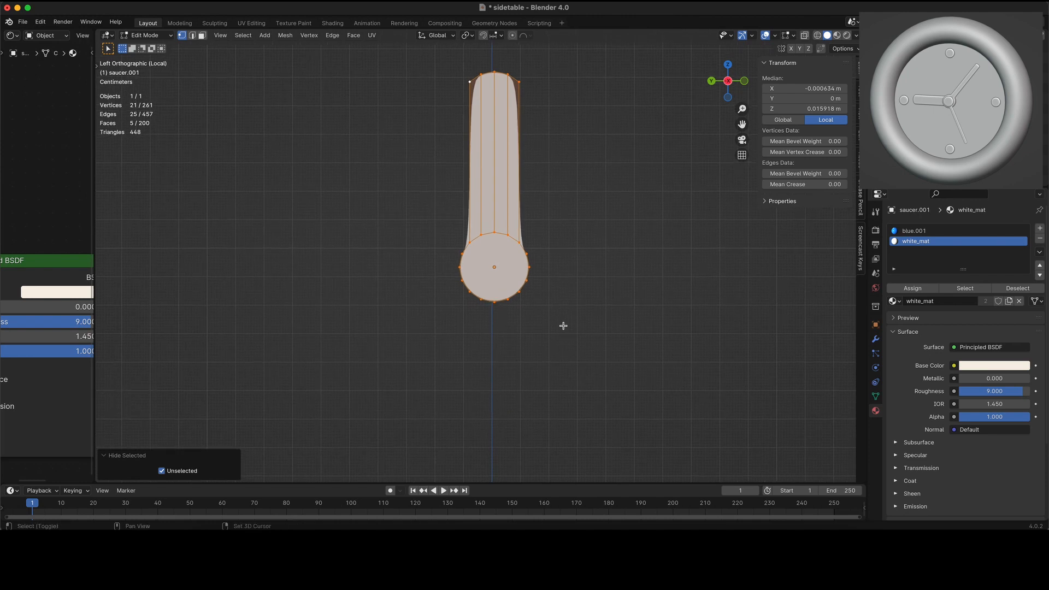
{"action": "key", "text": "ctrl+r"}
{"action": "left_click", "coordinate": [511, 215]}
{"action": "right_click", "coordinate": [511, 216]}
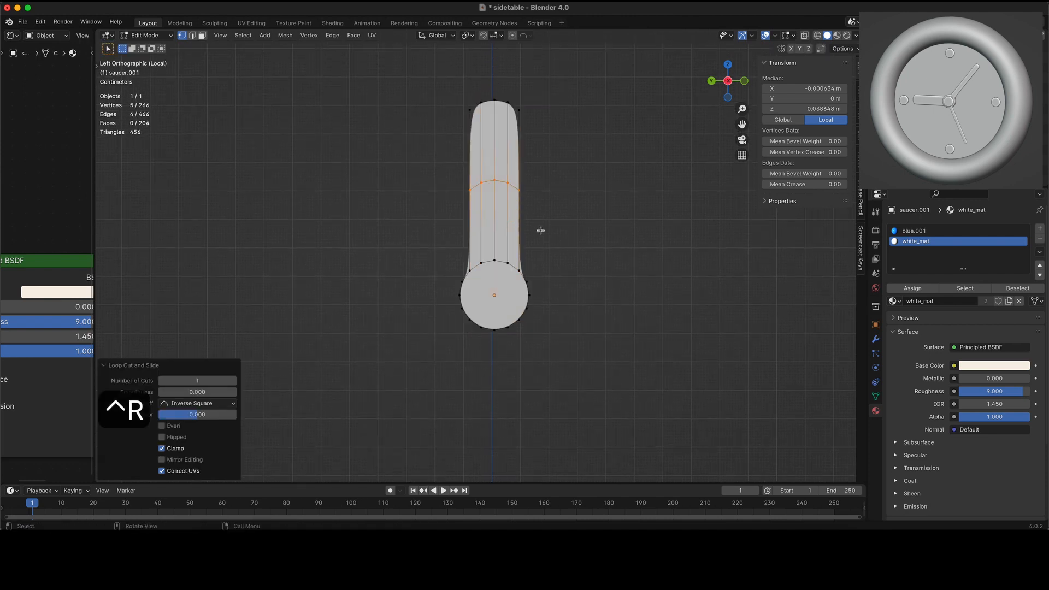
{"action": "key", "text": "ctrl+b"}
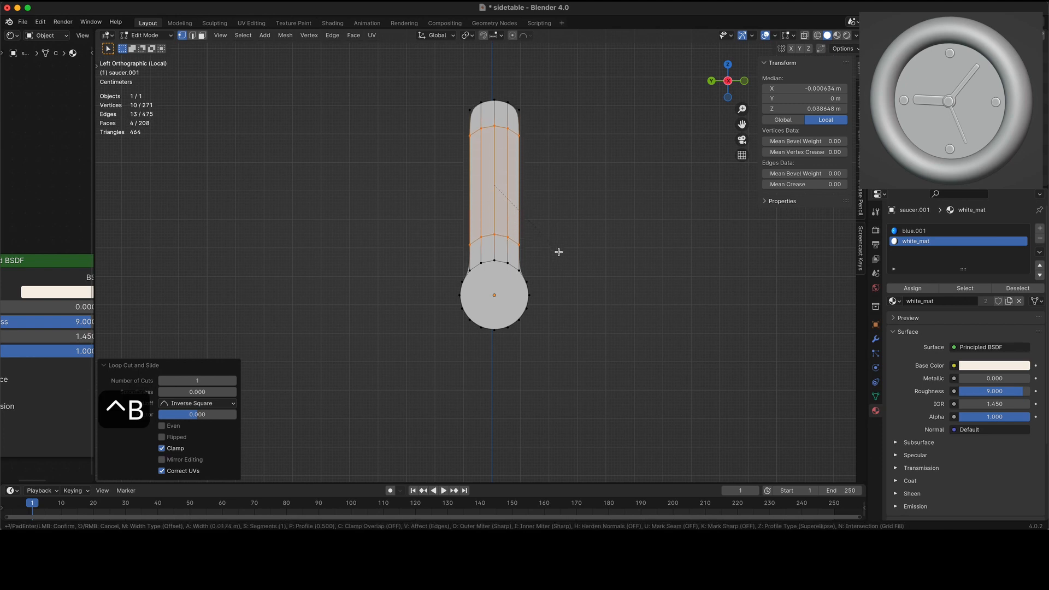
{"action": "left_click", "coordinate": [557, 256]}
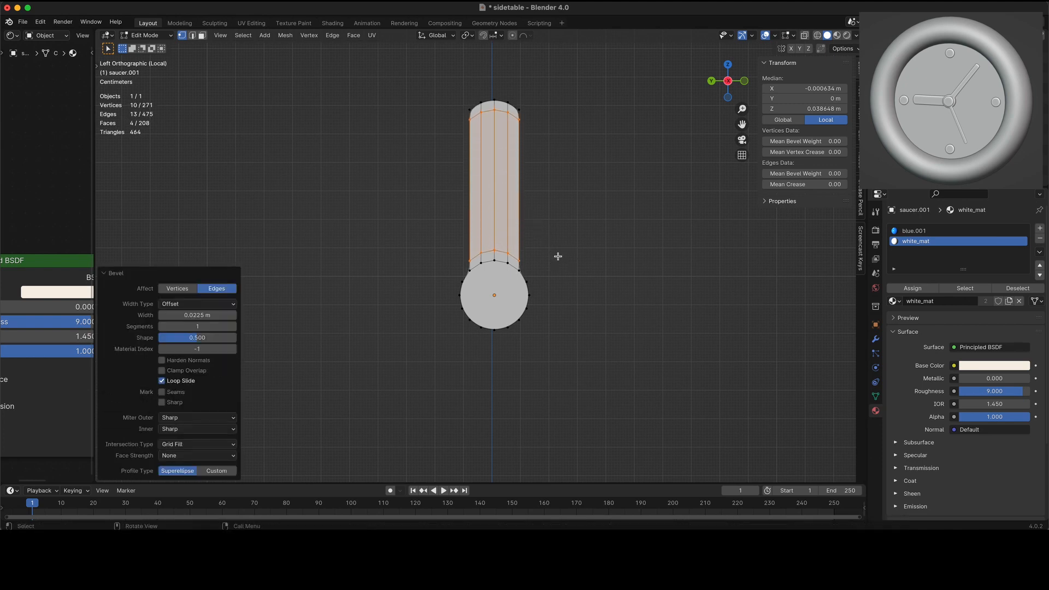
- Select the round base face of the hand and inset it by about 0.0031 m
{"action": "left_click", "coordinate": [512, 272], "text": "alt"}
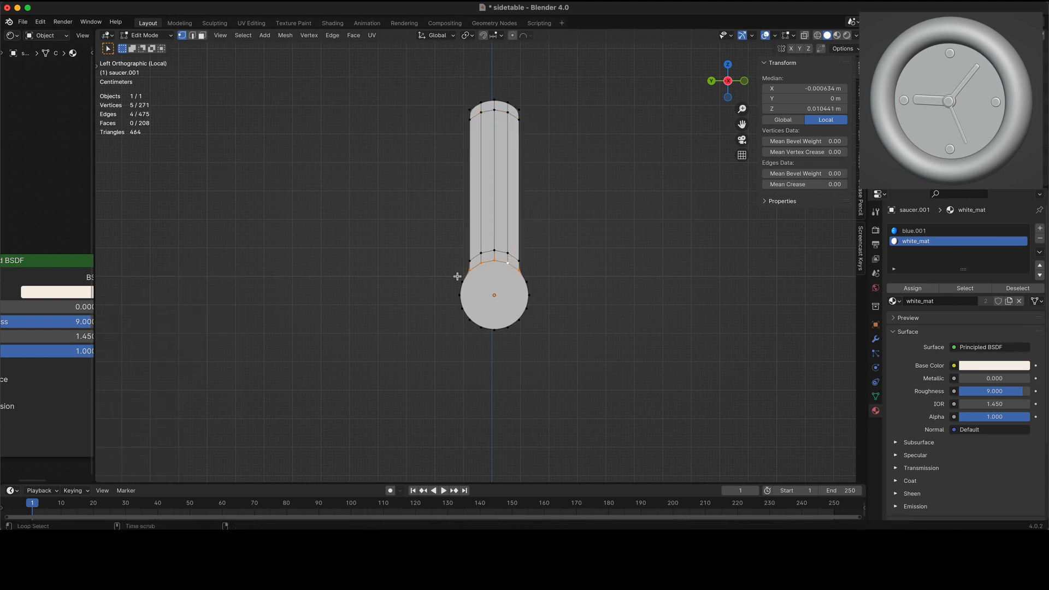
{"action": "left_click_drag", "start_coordinate": [457, 277], "coordinate": [574, 356], "text": "shift"}
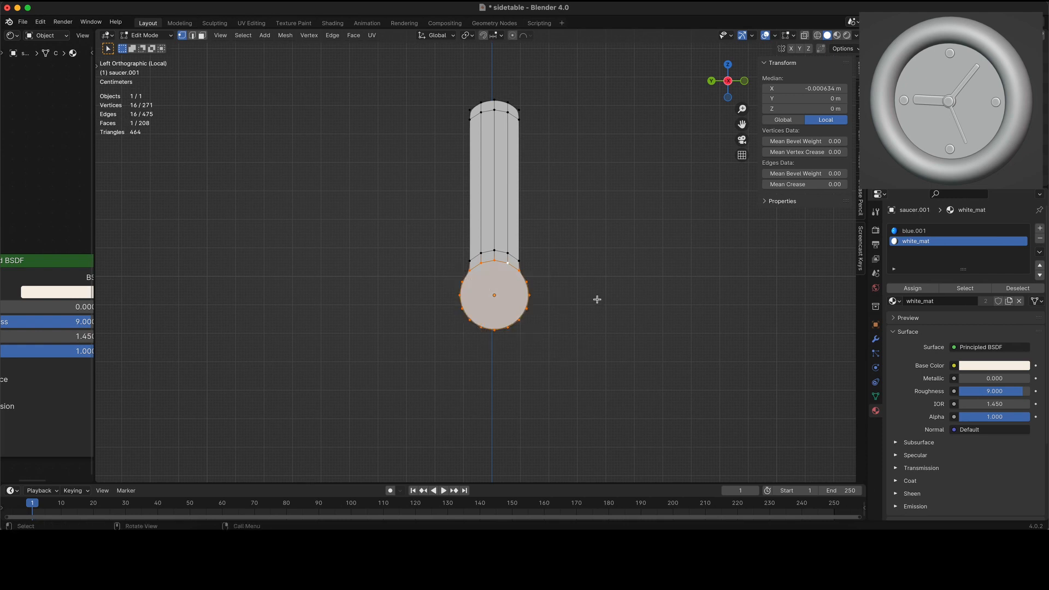
{"action": "key", "text": "i"}
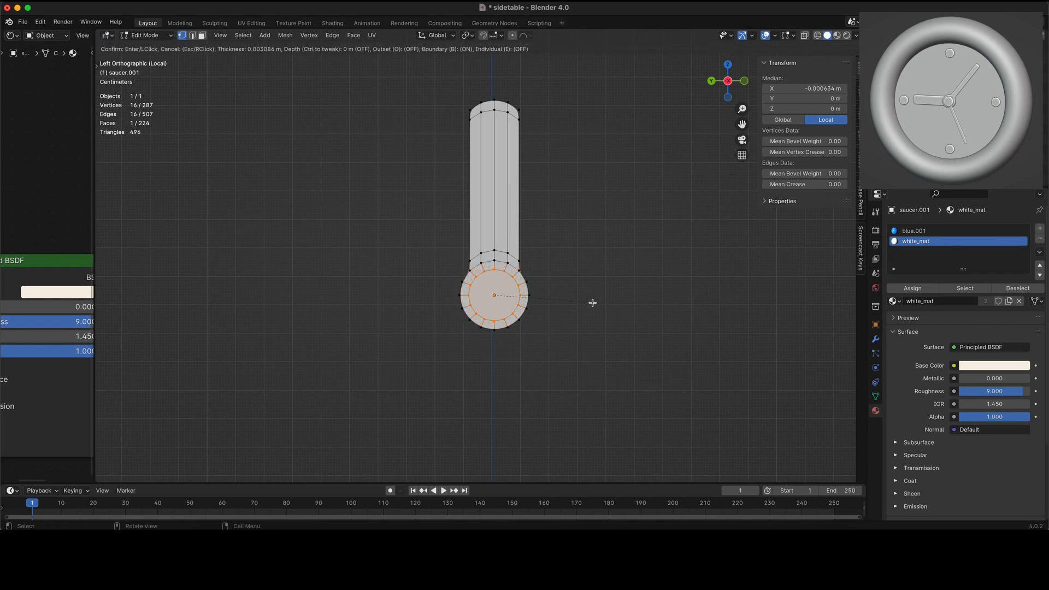
{"action": "left_click", "coordinate": [592, 303]}
- Select the entire hand, extrude it about 0.0047 m toward the dial in front view, and clear the selection
{"action": "key", "text": "a"}
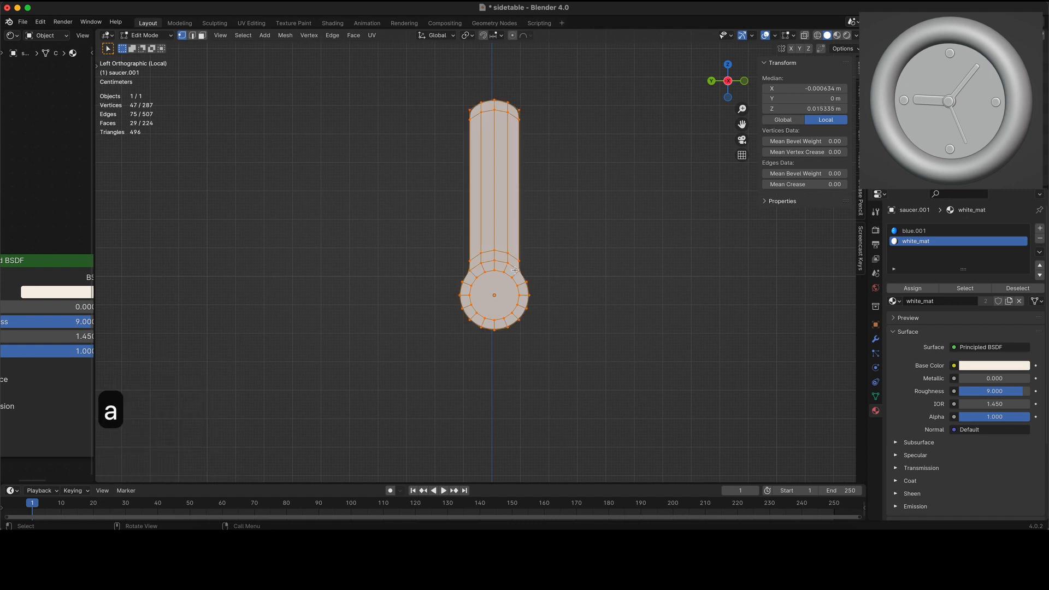
{"action": "key", "text": "1"}
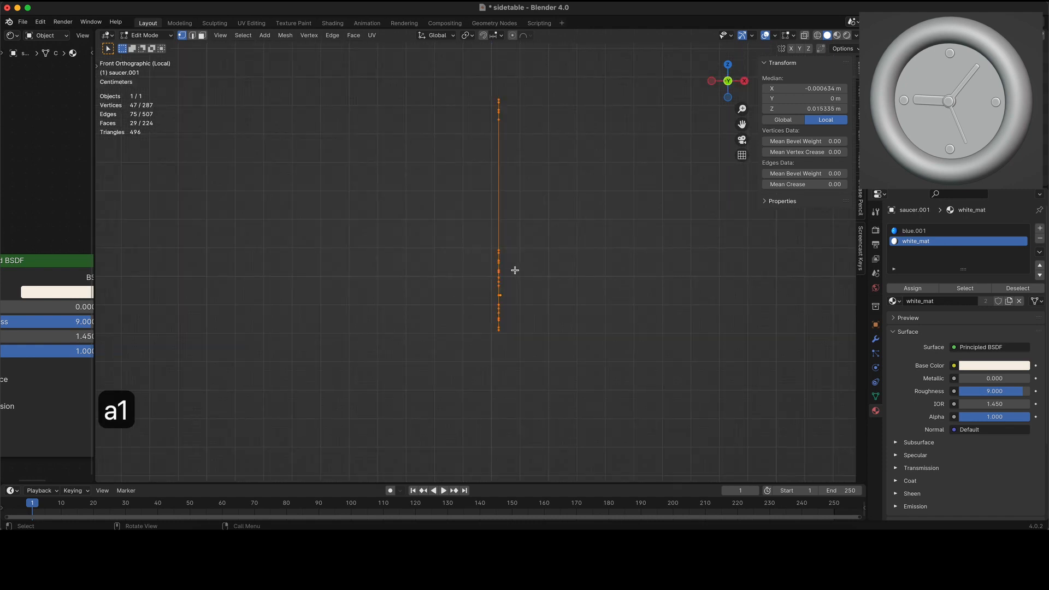
{"action": "key", "text": "e"}
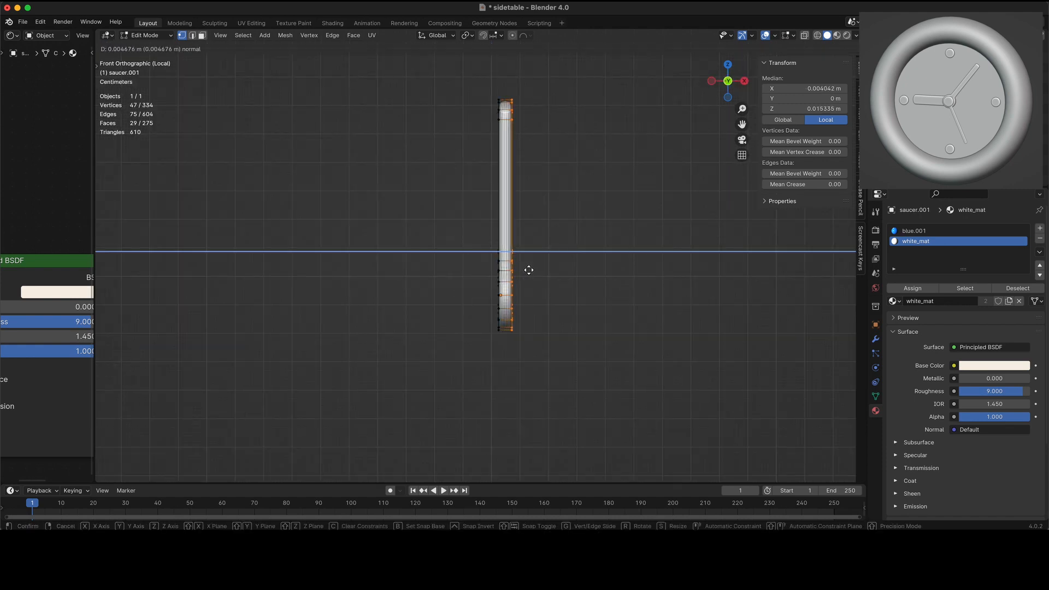
{"action": "left_click", "coordinate": [528, 270]}
{"action": "middle_click_drag", "start_coordinate": [569, 269], "coordinate": [574, 268]}
{"action": "left_click", "coordinate": [574, 268]}
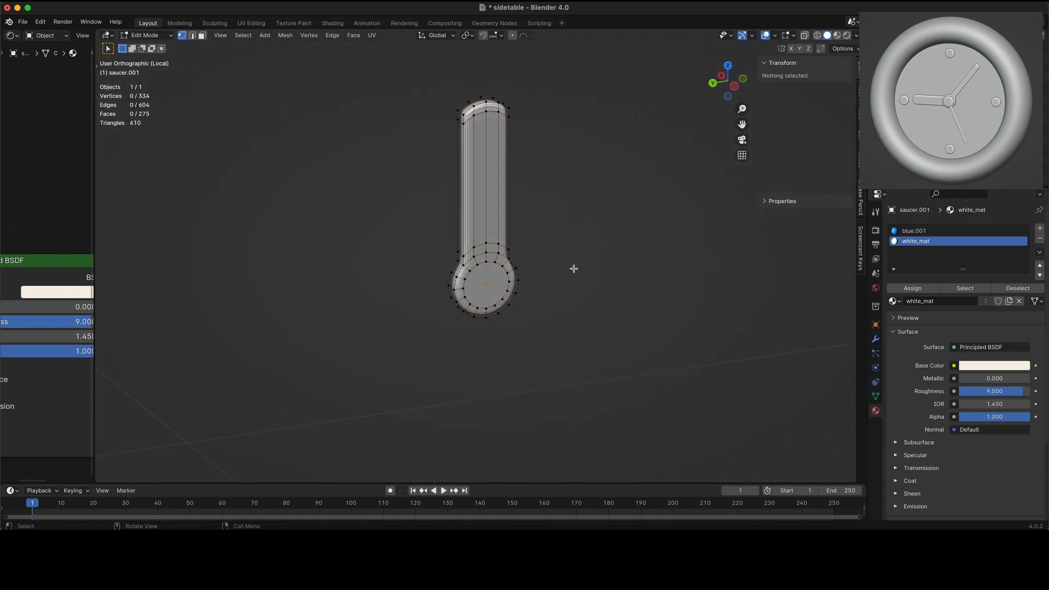
- Reveal all hidden geometry of the clock around the finished hand
{"action": "key", "text": "ctrl+3"}
{"action": "key", "text": "alt+h"}
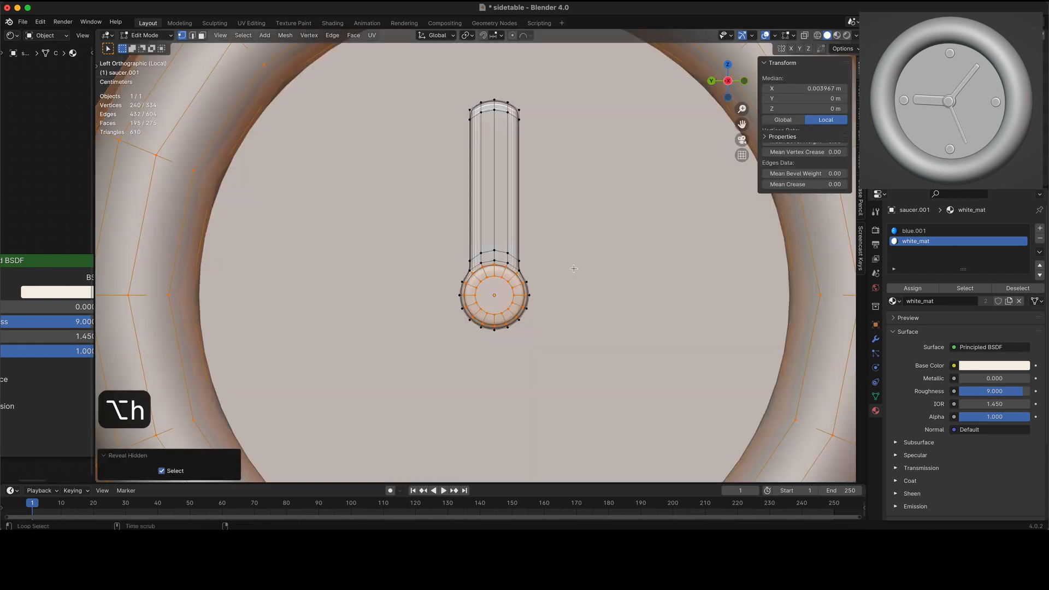
{"action": "middle_click_drag", "start_coordinate": [573, 269], "coordinate": [570, 277]}
{"action": "scroll", "coordinate": [570, 277], "scroll_direction": "down", "scroll_amount": 3}
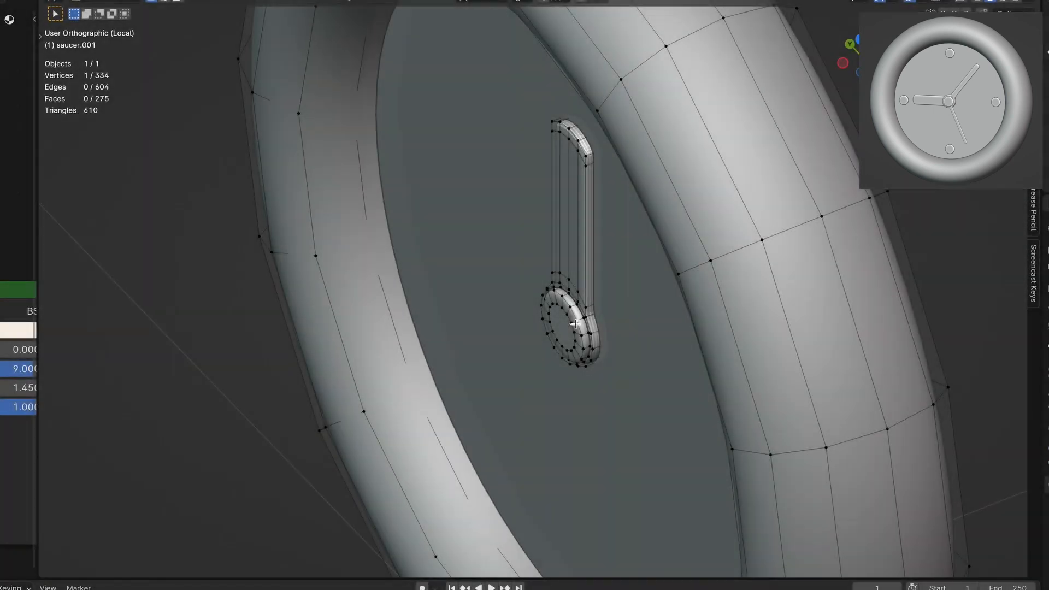
- Select the linked center pin and, with X-ray in top view, deselect its back vertices so only the front part stays selected
{"action": "key", "text": "l"}
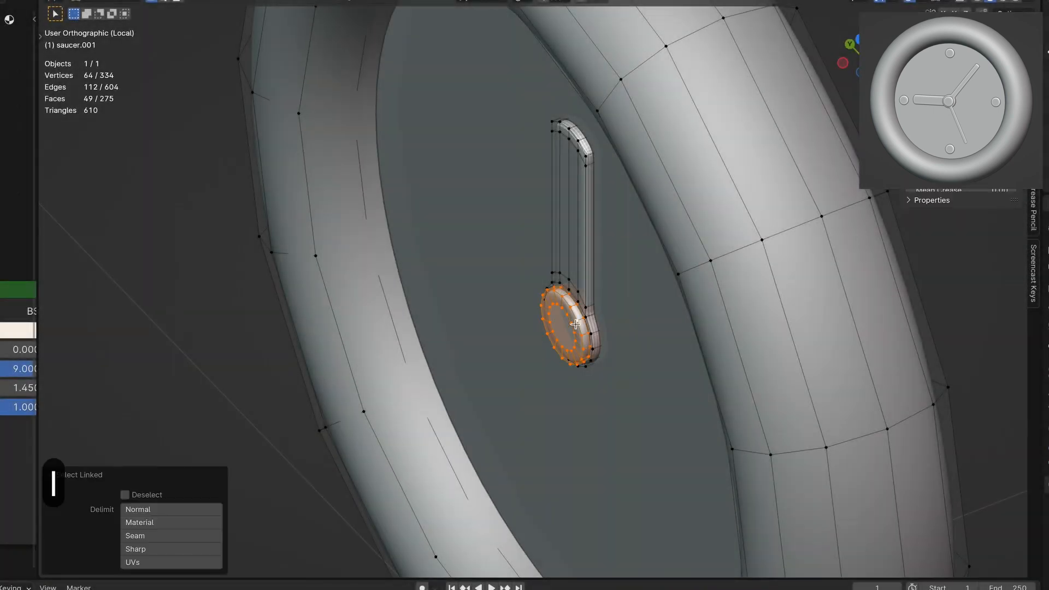
{"action": "key", "text": "alt+z"}
{"action": "scroll", "coordinate": [610, 324], "scroll_direction": "right", "scroll_amount": 5}
{"action": "scroll", "coordinate": [610, 324], "scroll_direction": "right", "scroll_amount": 3}
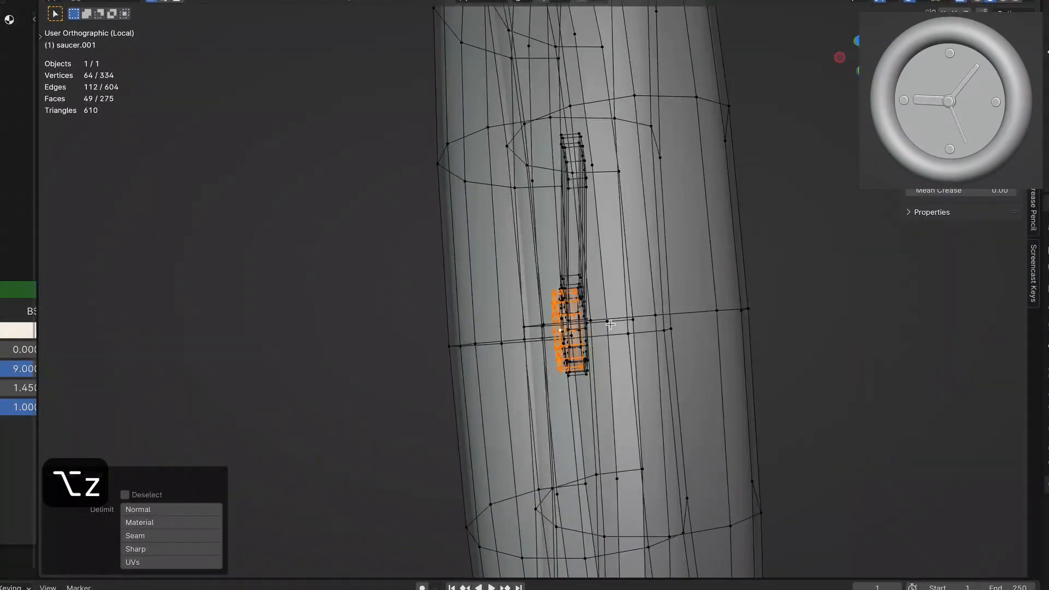
{"action": "key", "text": "KP_7"}
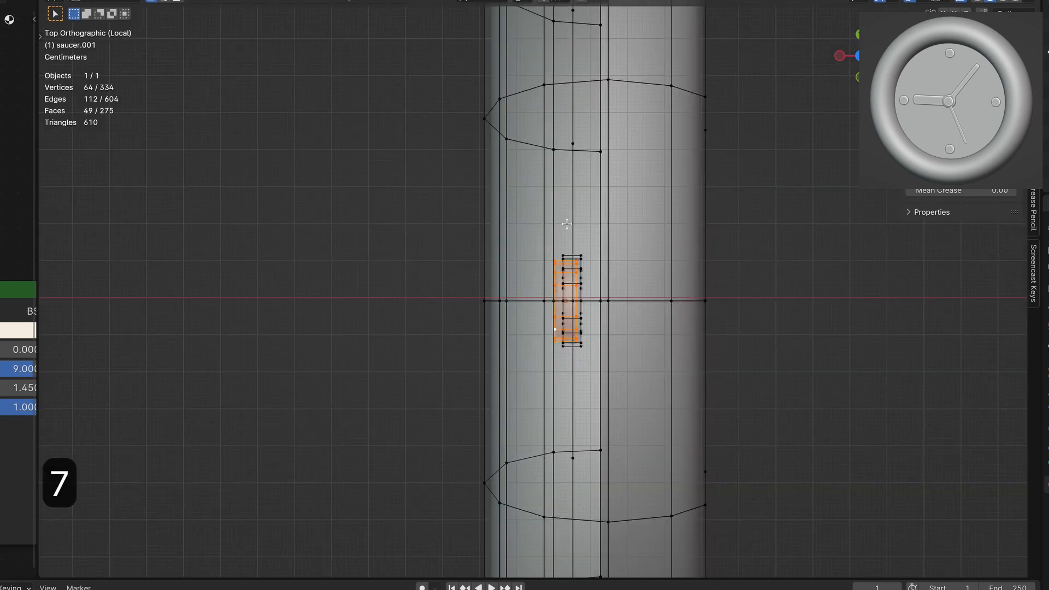
{"action": "left_click_drag", "start_coordinate": [568, 224], "coordinate": [650, 412], "text": "ctrl"}
{"action": "scroll", "coordinate": [701, 323], "scroll_direction": "down", "scroll_amount": 10}
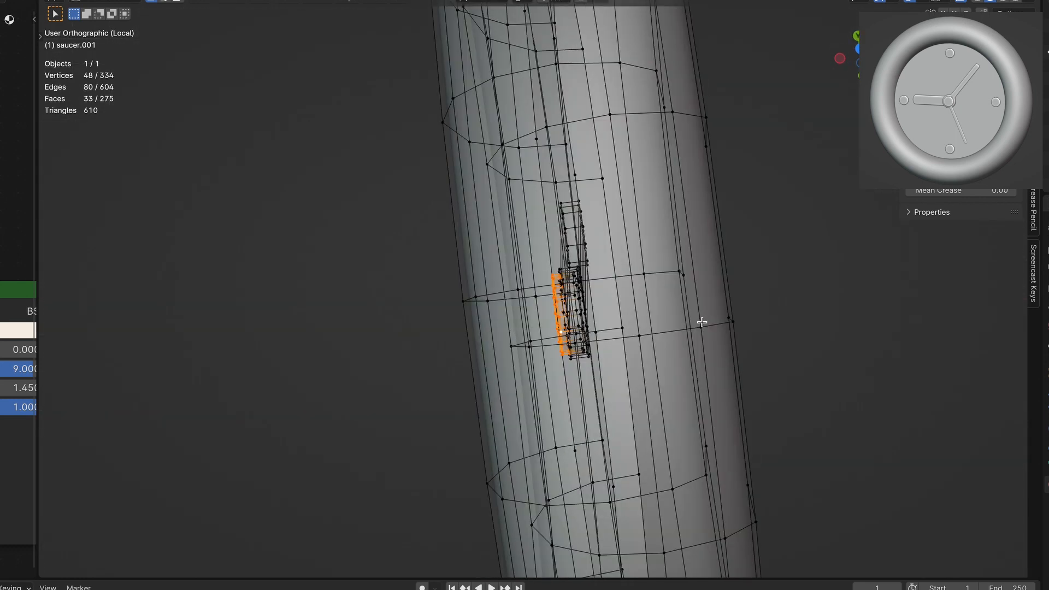
{"action": "key", "text": "alt+z"}
{"action": "scroll", "coordinate": [702, 322], "scroll_direction": "left", "scroll_amount": 4}
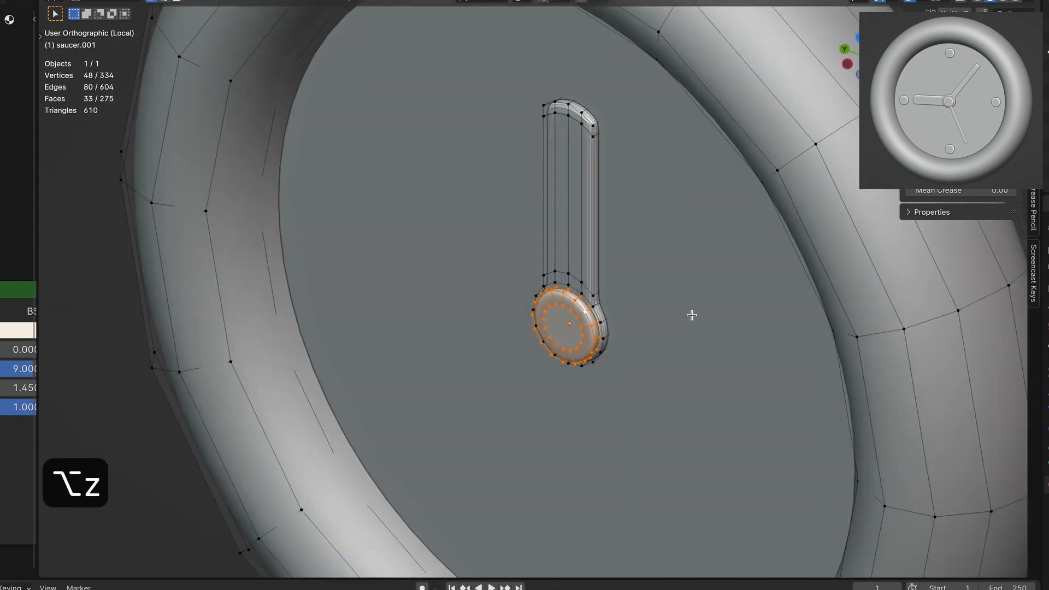
- Add the linked clock hand to the selection and move it with the pin's front part by about -0.0046 m along X
{"action": "key", "text": "l"}
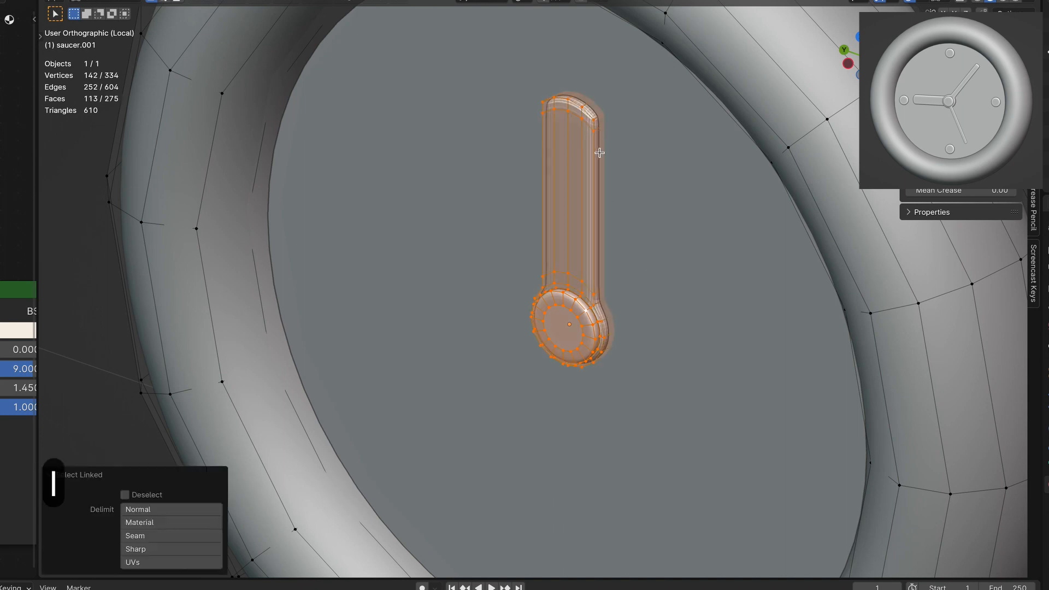
{"action": "key", "text": "g"}
{"action": "key", "text": "x"}
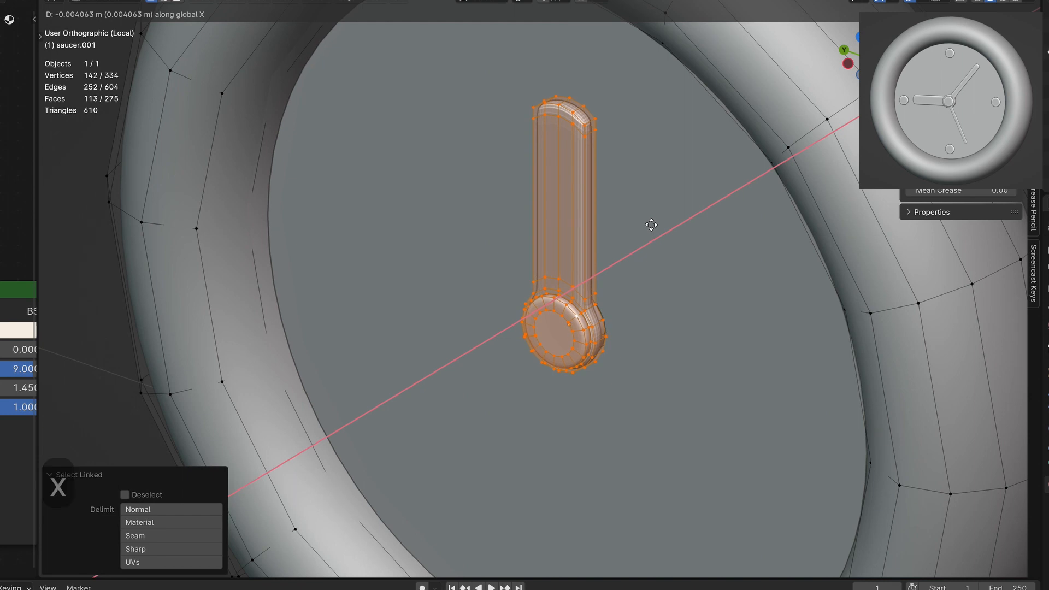
{"action": "left_click", "coordinate": [650, 225]}
{"action": "scroll", "coordinate": [650, 224], "scroll_direction": "right", "scroll_amount": 10}
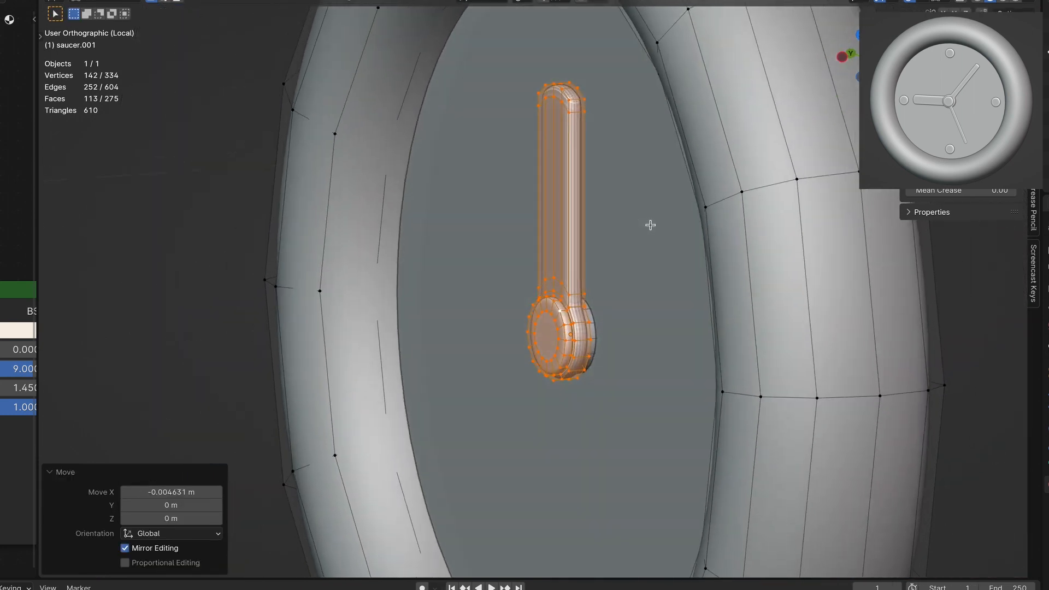
{"action": "scroll", "coordinate": [650, 224], "scroll_direction": "right", "scroll_amount": 10}
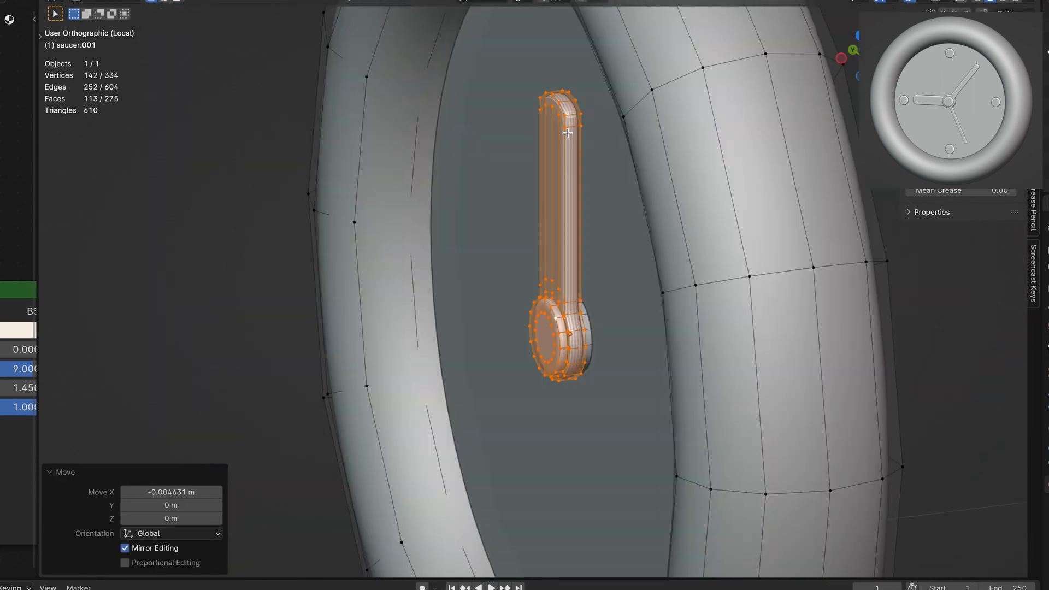
- Select only the linked clock hand and move it about 0.0017 m along X toward the dial
{"action": "left_click", "coordinate": [566, 132]}
{"action": "key", "text": "l"}
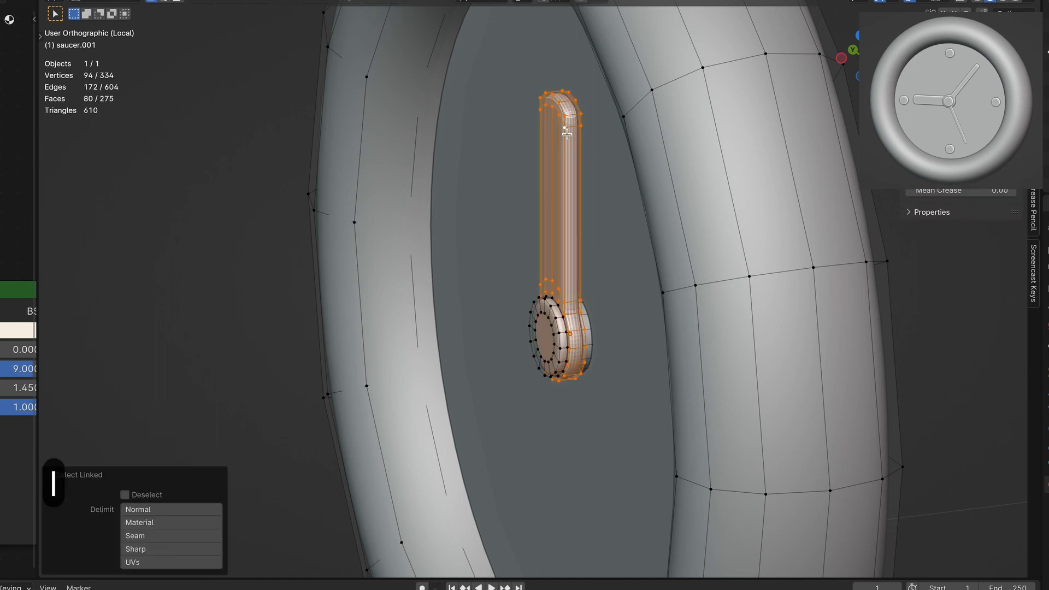
{"action": "key", "text": "g"}
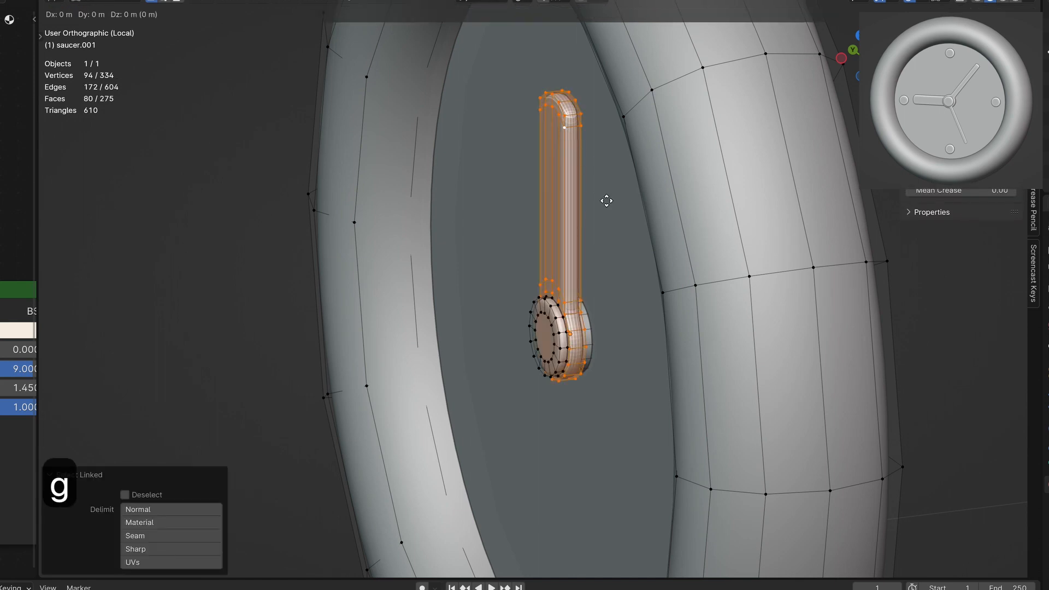
{"action": "key", "text": "x"}
{"action": "left_click", "coordinate": [612, 201]}
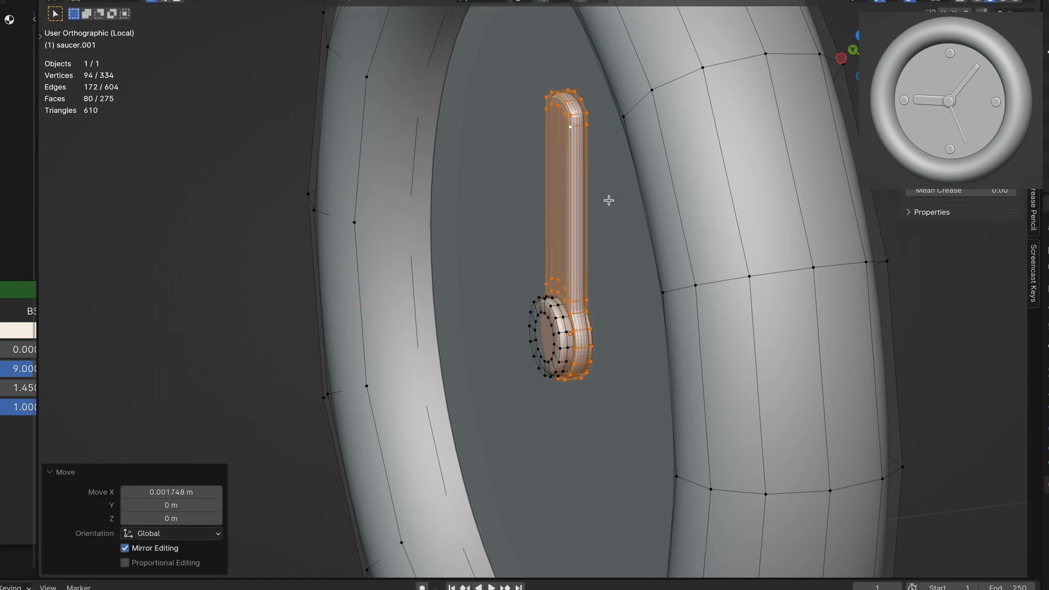
- Thin the hand to a scale of about 0.673 along X and shift it about 0.00055 m along X toward the dial
{"action": "key", "text": "s"}
{"action": "key", "text": "x"}
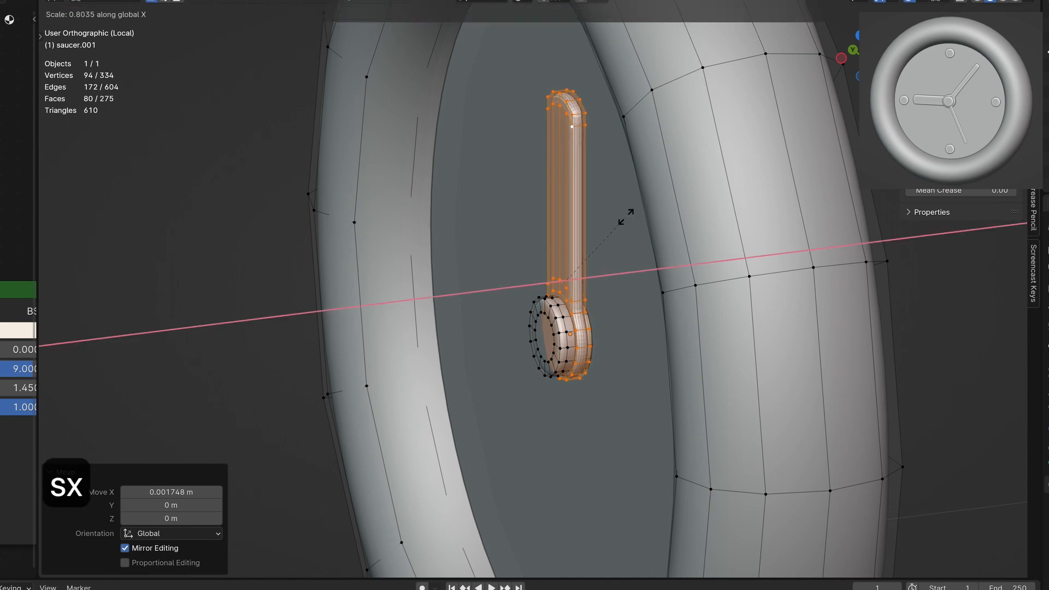
{"action": "left_click", "coordinate": [615, 225]}
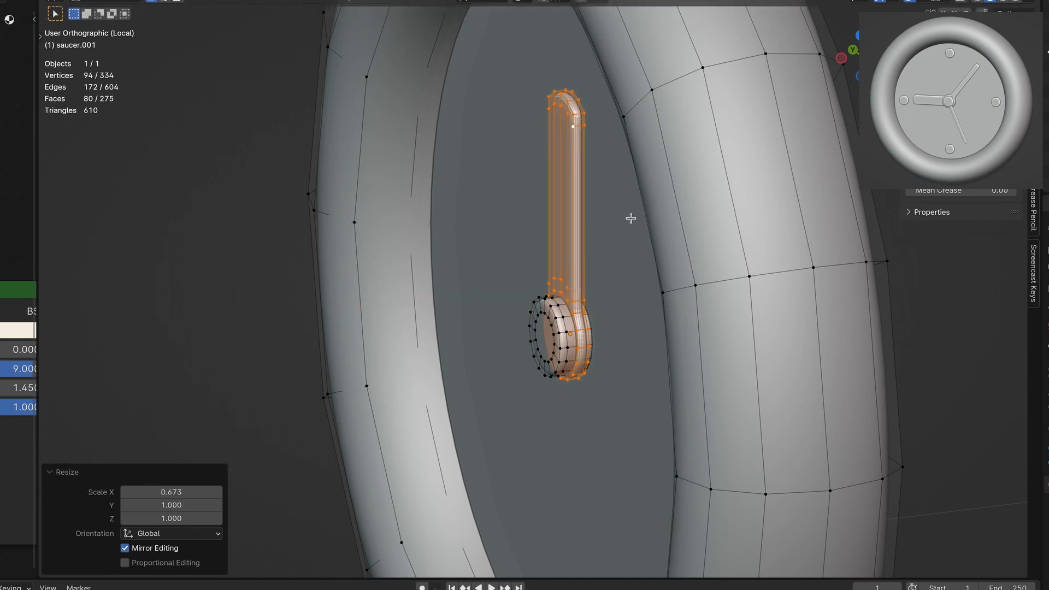
{"action": "middle_click_drag", "start_coordinate": [630, 219], "coordinate": [631, 218]}
{"action": "key", "text": "g"}
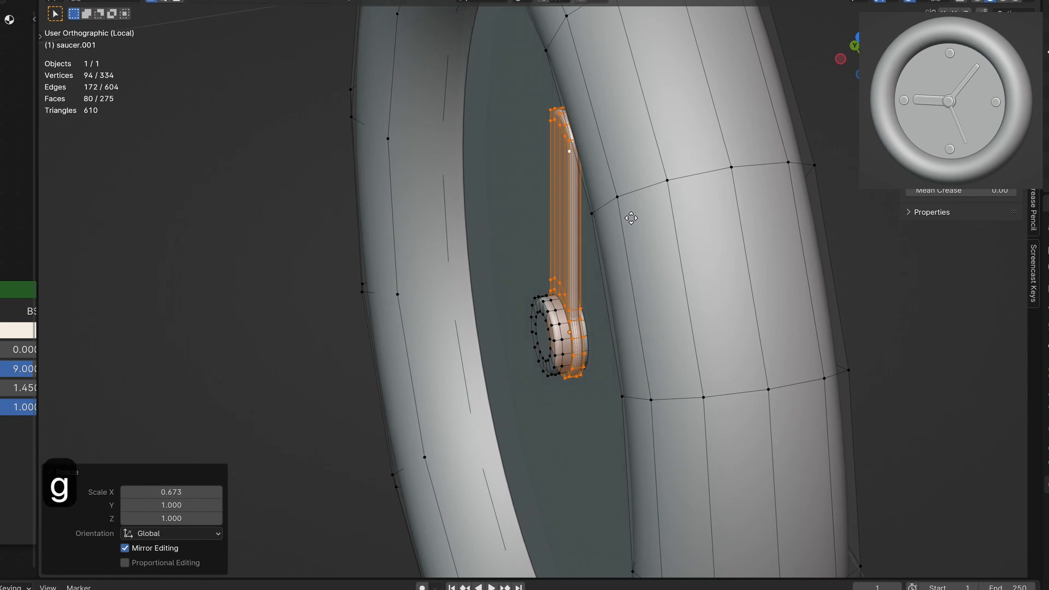
{"action": "key", "text": "x"}
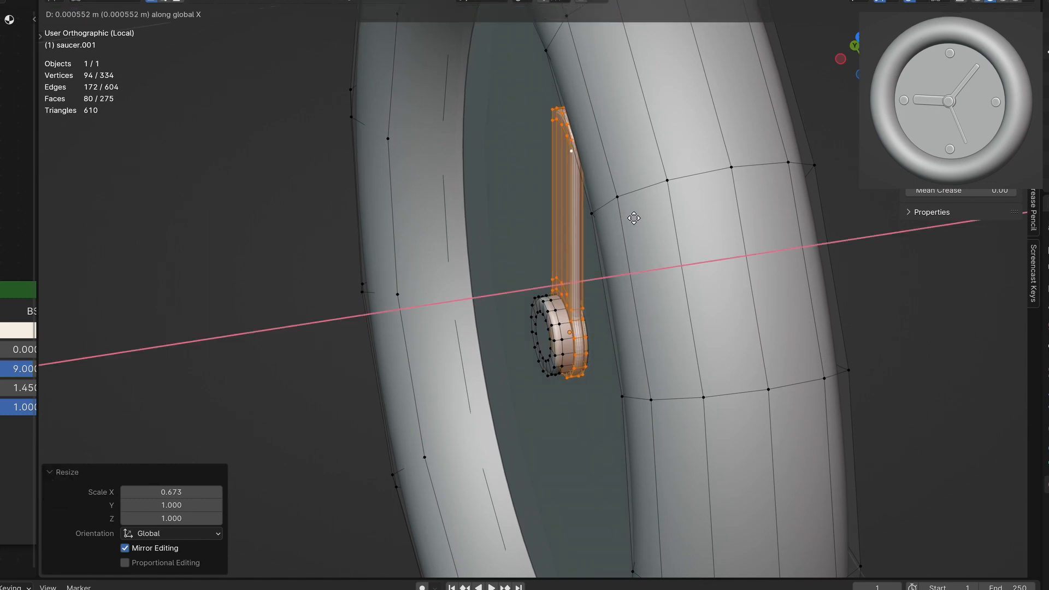
{"action": "left_click", "coordinate": [633, 217]}
- Select the circular edge loop around the hand's base and duplicate it about -0.0017 m along X
{"action": "middle_click_drag", "start_coordinate": [625, 301], "coordinate": [603, 302]}
{"action": "left_click", "coordinate": [601, 302], "text": "alt"}
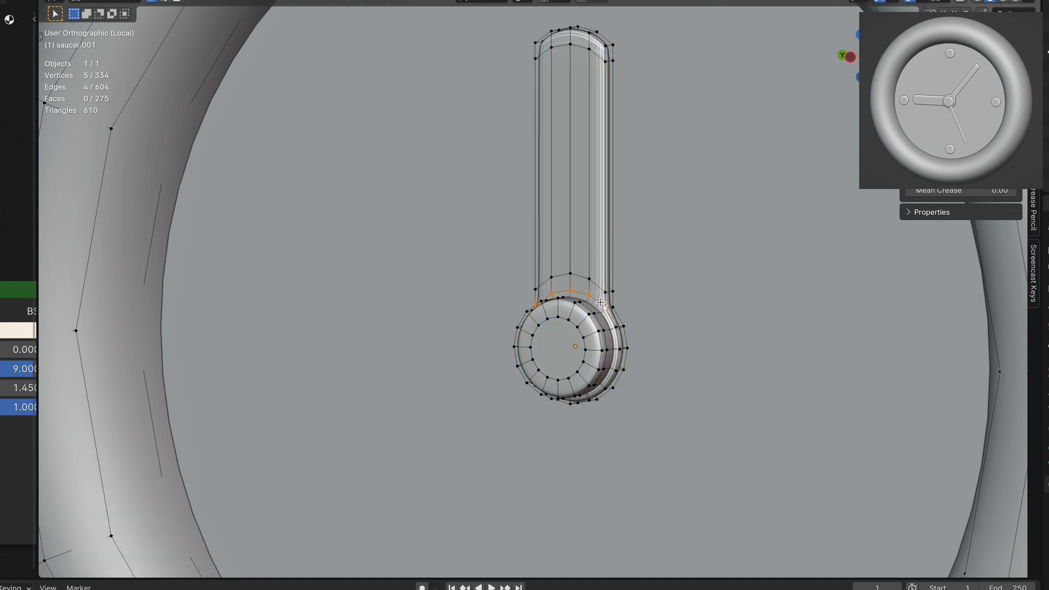
{"action": "middle_click_drag", "start_coordinate": [640, 318], "coordinate": [590, 285]}
{"action": "key", "text": "shift+d"}
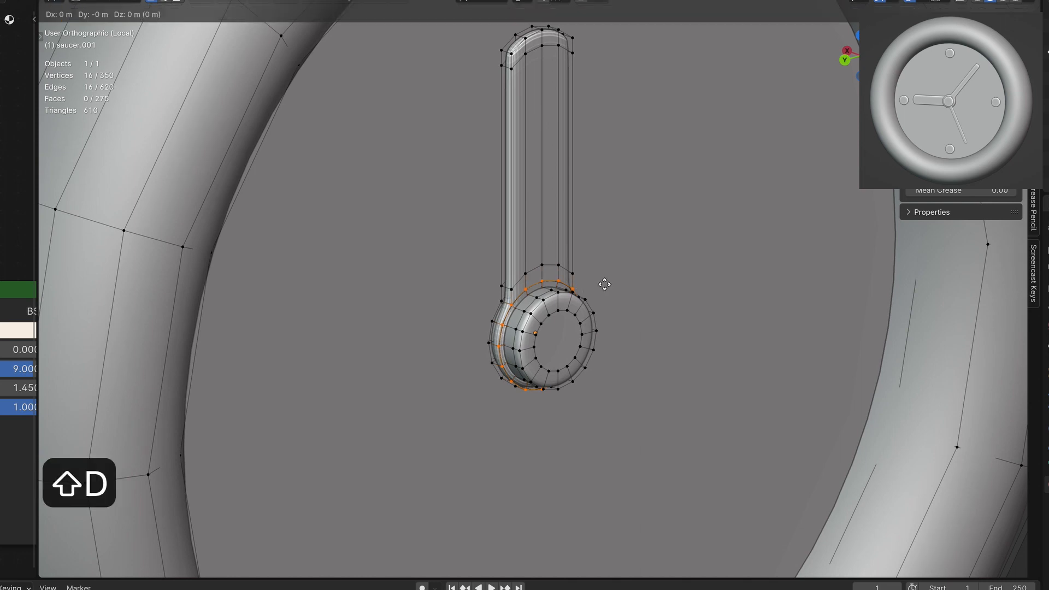
{"action": "key", "text": "x"}
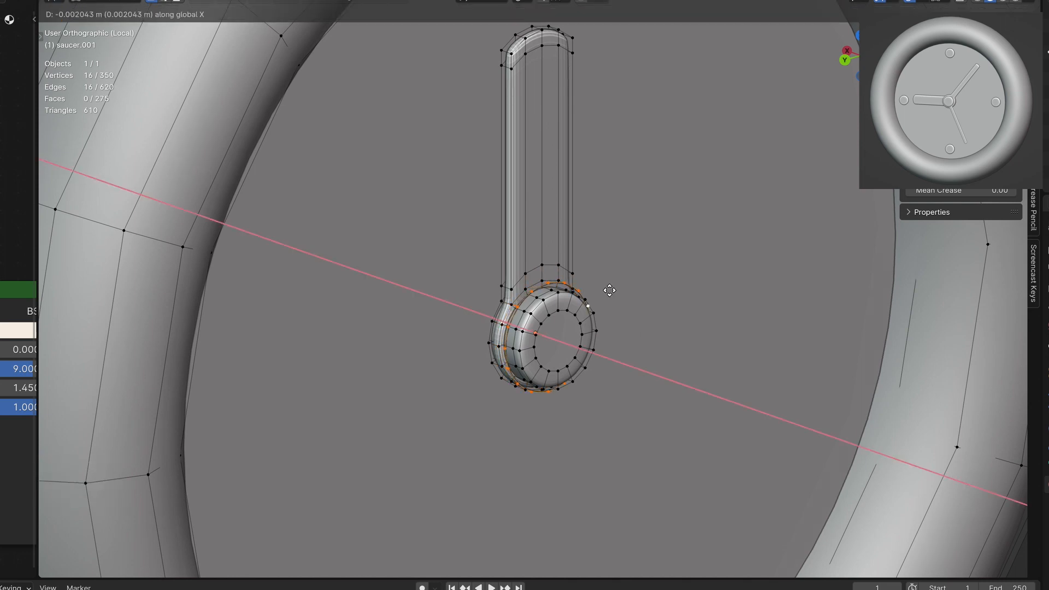
{"action": "left_click", "coordinate": [608, 291]}
{"action": "middle_click_drag", "start_coordinate": [611, 288], "coordinate": [613, 287]}
- Keep only the duplicated ring's three uppermost vertices selected in left view and extrude them about 0.0747 m along Z
{"action": "key", "text": "ctrl+KP_3"}
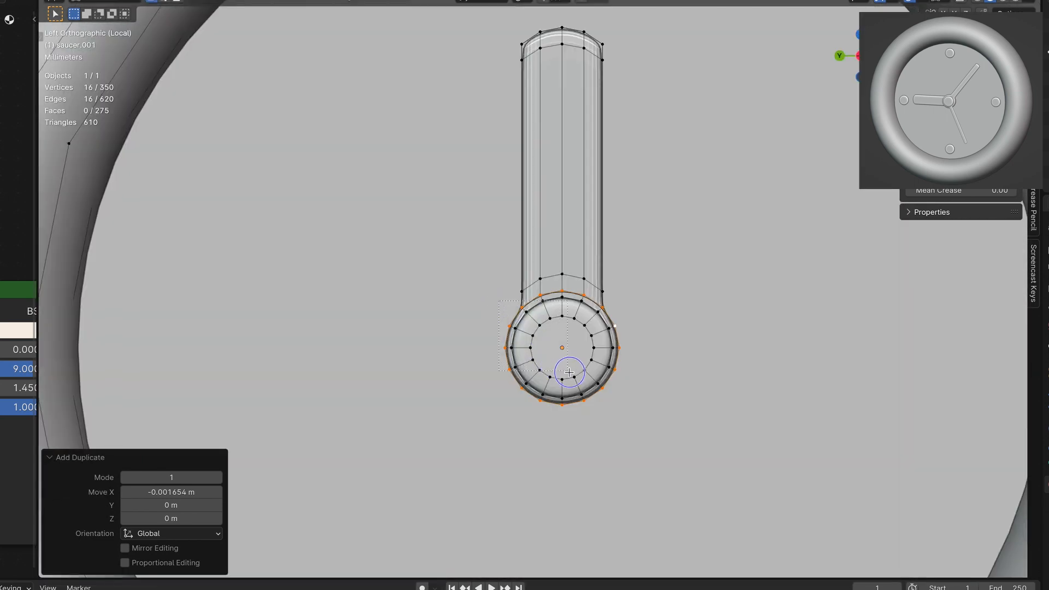
{"action": "left_click_drag", "start_coordinate": [569, 372], "coordinate": [619, 410]}
{"action": "left_click_drag", "start_coordinate": [679, 460], "coordinate": [680, 460], "text": "ctrl"}
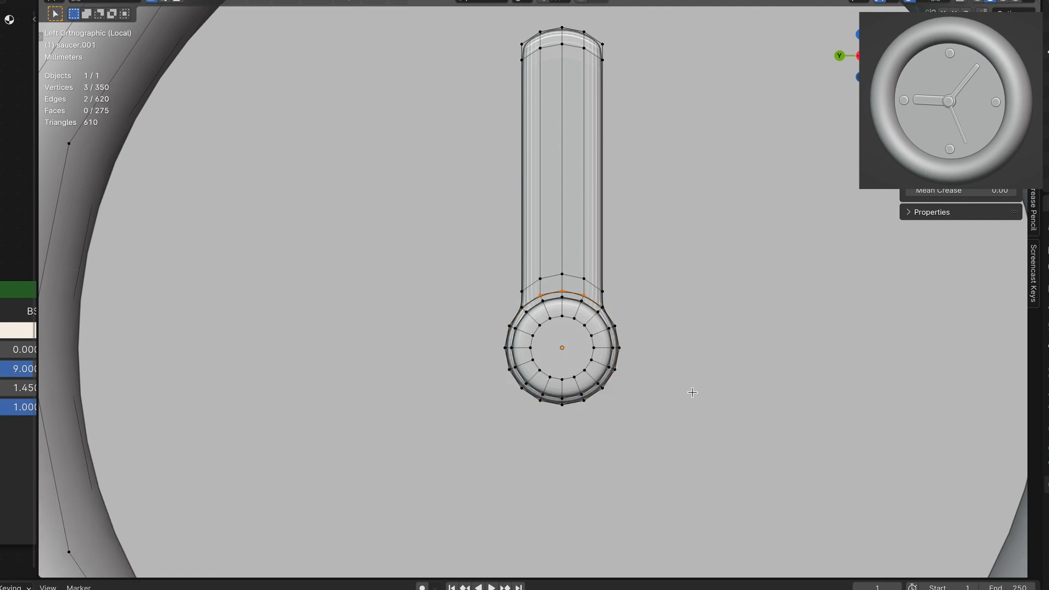
{"action": "scroll", "coordinate": [692, 392], "scroll_direction": "down", "scroll_amount": 4}
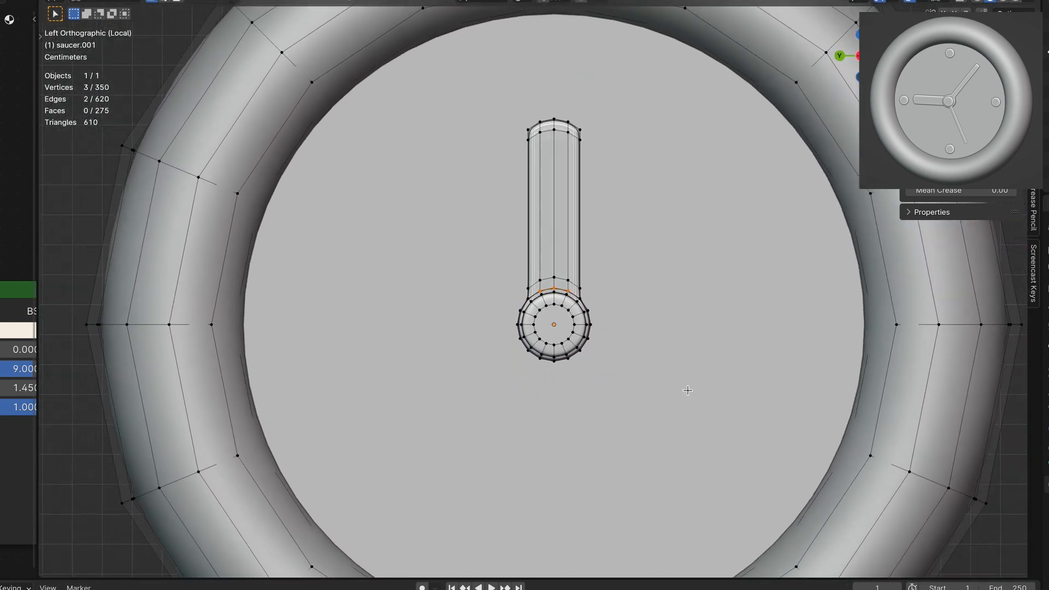
{"action": "key", "text": "e"}
{"action": "key", "text": "z"}
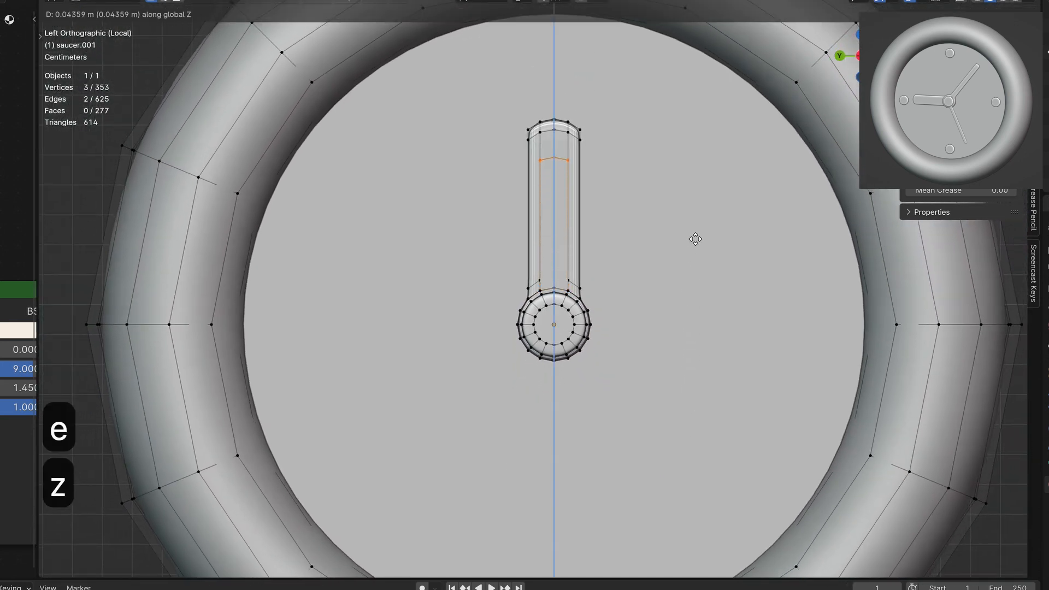
{"action": "left_click", "coordinate": [696, 165]}
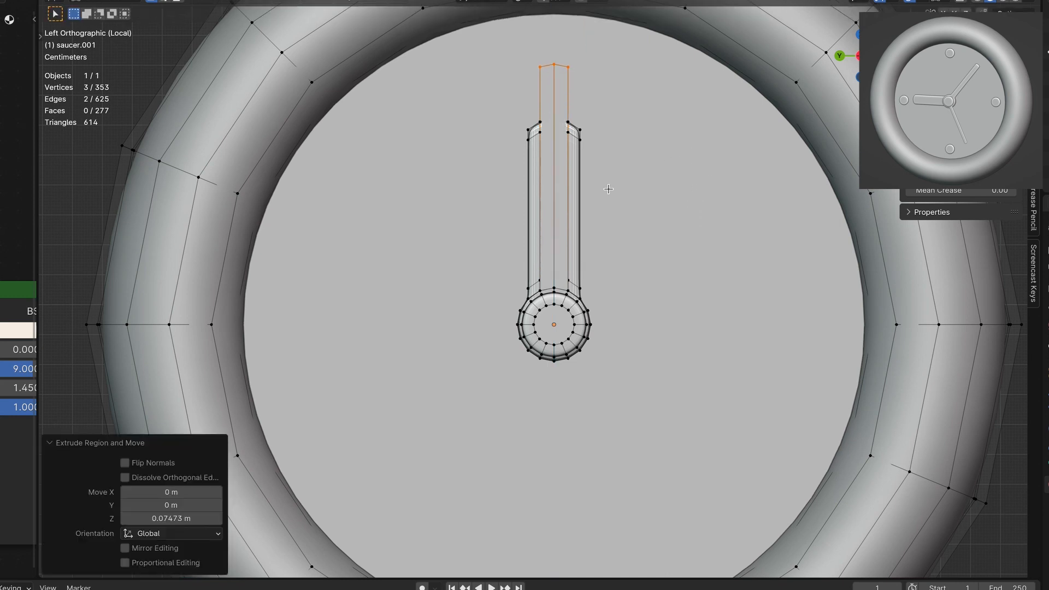
- Isolate the new linked hand and add a centered loop cut across its blade, beveled into two loops near the ends
{"action": "key", "text": "l"}
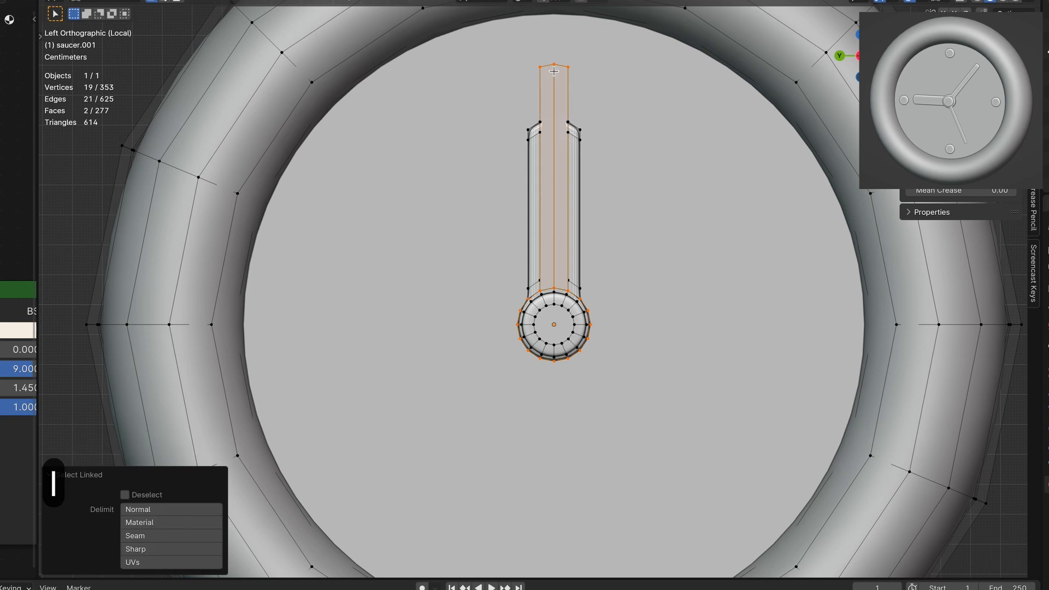
{"action": "key", "text": "shift+h"}
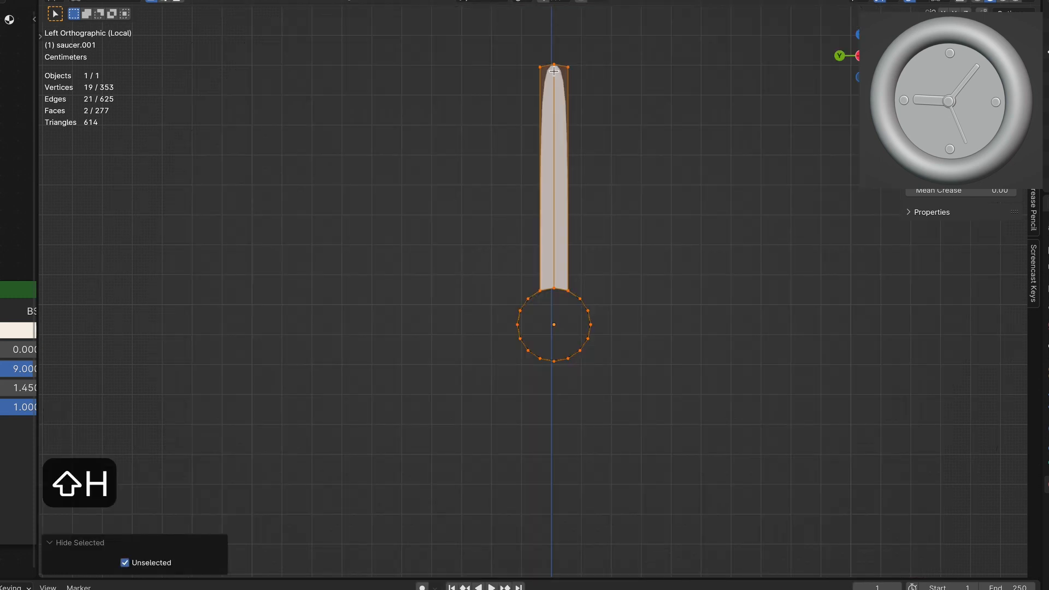
{"action": "key", "text": "ctrl+r"}
{"action": "left_click", "coordinate": [546, 200]}
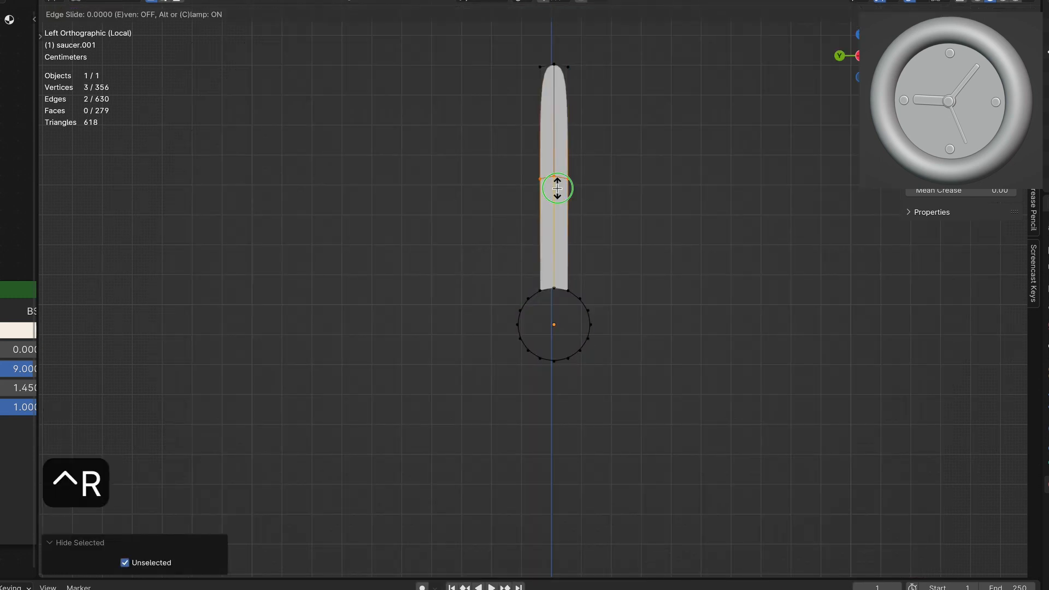
{"action": "right_click", "coordinate": [558, 187]}
{"action": "key", "text": "ctrl+b"}
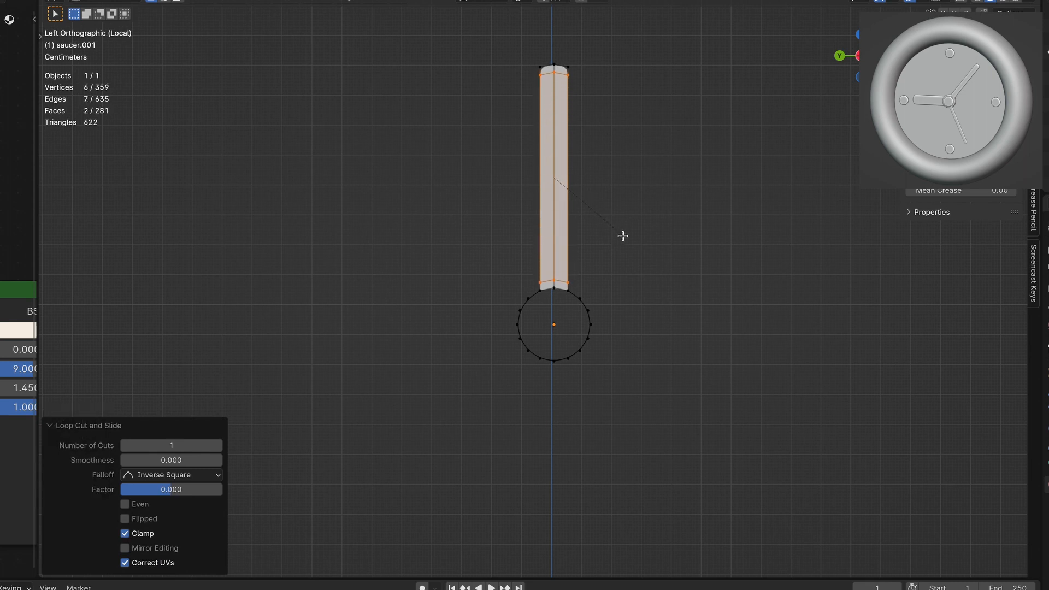
{"action": "left_click", "coordinate": [622, 236]}
- Close the new hand's round base with an inward extrusion scaled to about 0.73 and a face, and reveal the hidden geometry
{"action": "left_click", "coordinate": [562, 295], "text": "alt"}
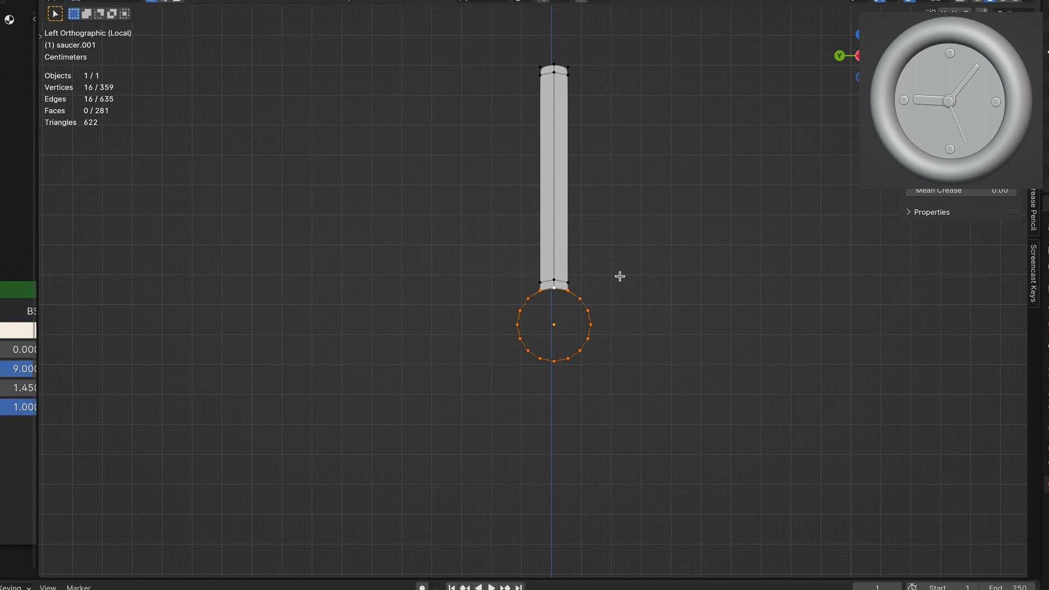
{"action": "scroll", "coordinate": [619, 276], "scroll_direction": "up", "scroll_amount": 4}
{"action": "key", "text": "e"}
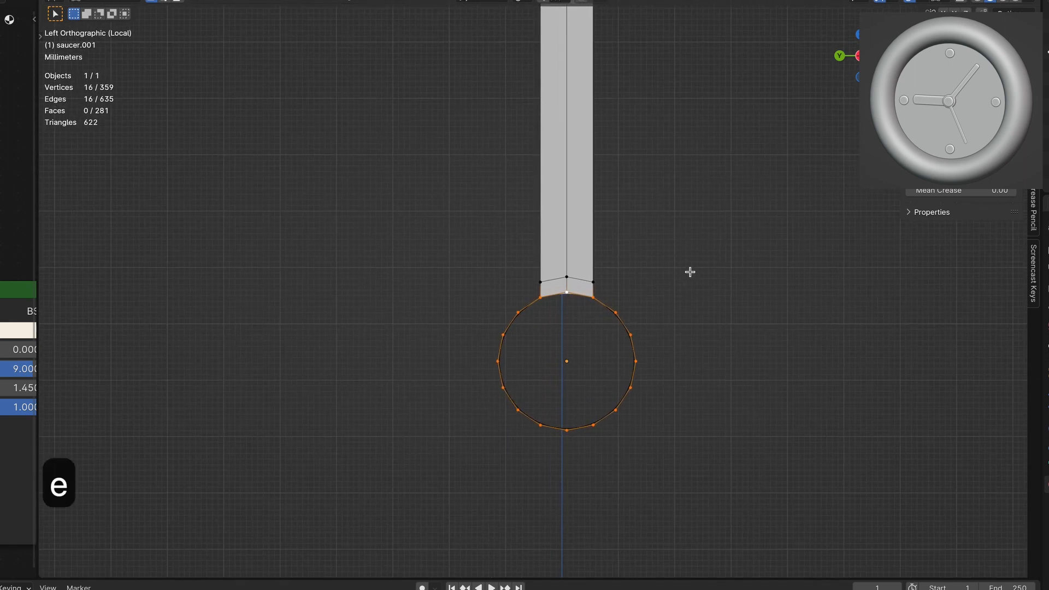
{"action": "key", "text": "s"}
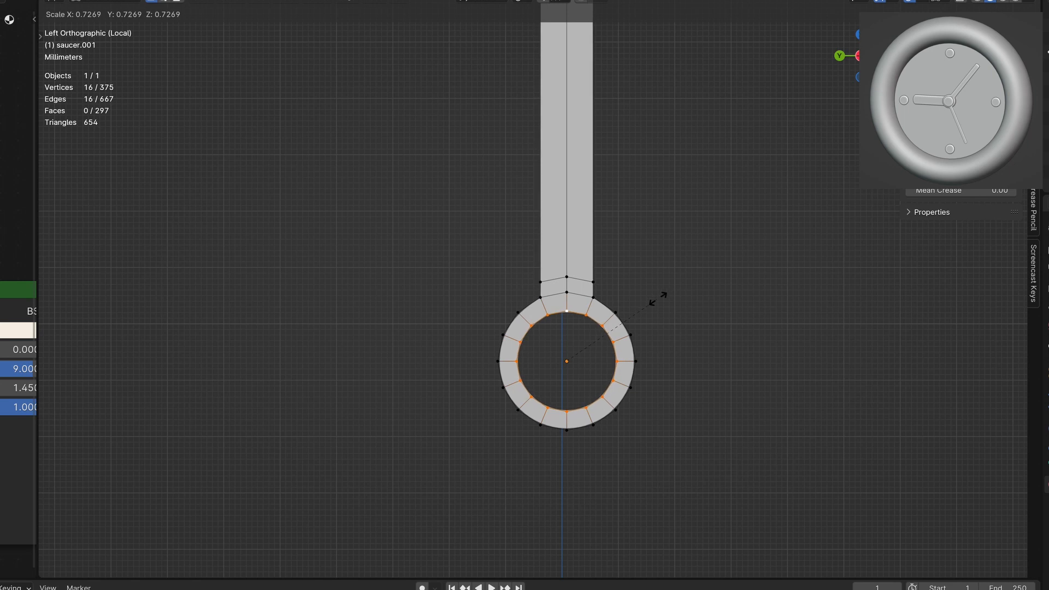
{"action": "left_click", "coordinate": [657, 296]}
{"action": "key", "text": "f"}
{"action": "middle_click_drag", "start_coordinate": [658, 295], "coordinate": [657, 295]}
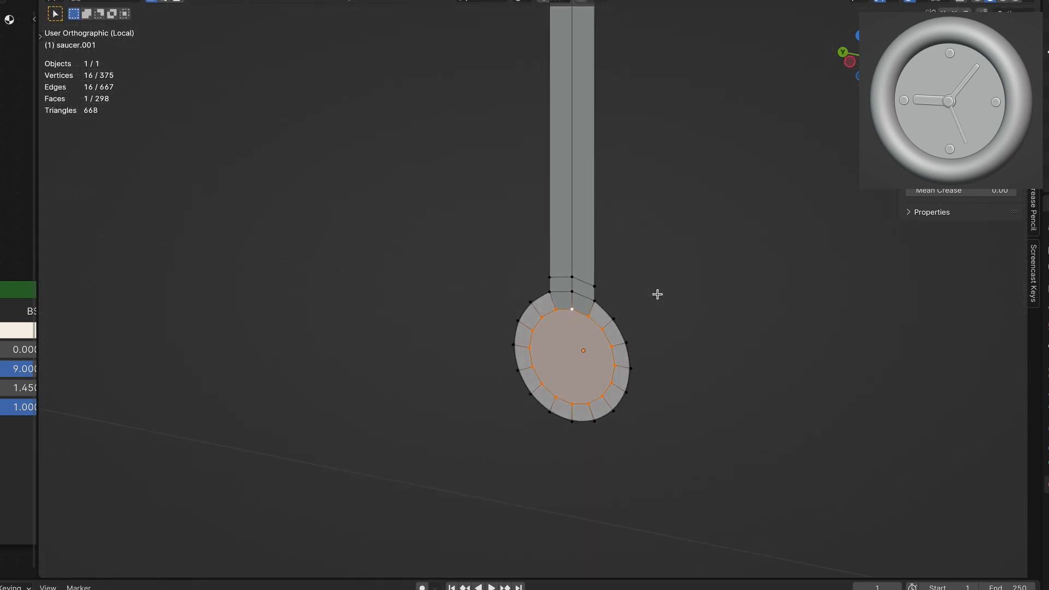
{"action": "key", "text": "alt+h"}
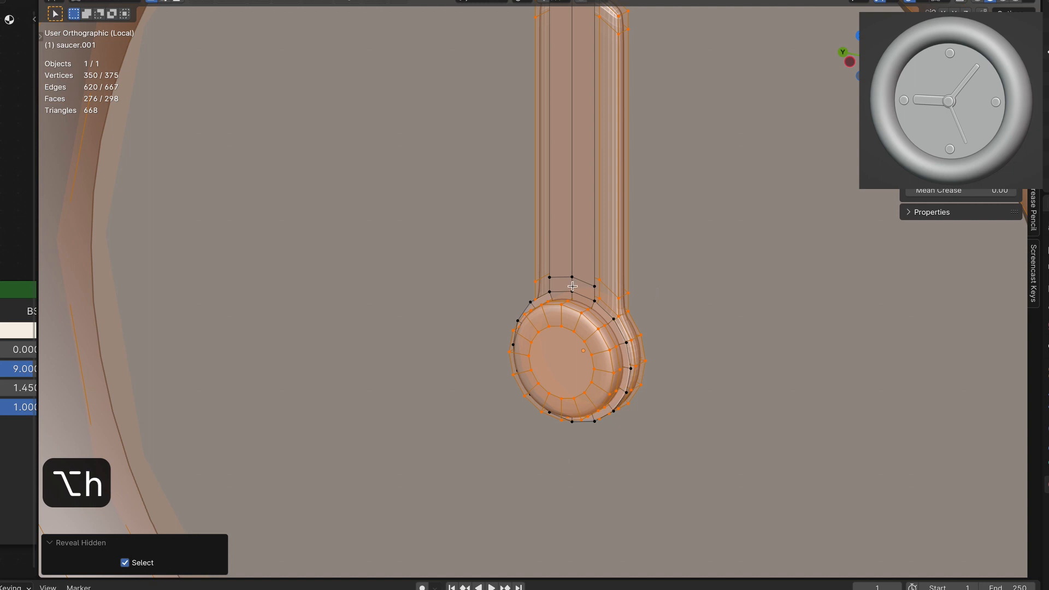
- Select only the new hand's linked geometry and extrude it about -0.0023 m along its normal to give it thickness
{"action": "key", "text": "alt+a"}
{"action": "key", "text": "l"}
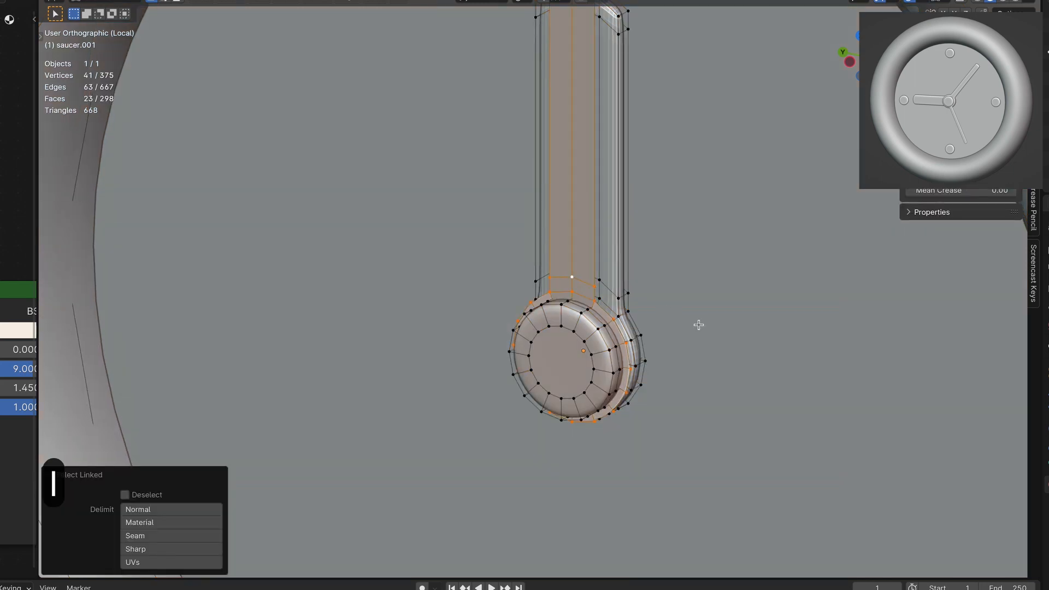
{"action": "scroll", "coordinate": [698, 324], "scroll_direction": "right", "scroll_amount": 10}
{"action": "scroll", "coordinate": [699, 325], "scroll_direction": "left", "scroll_amount": 5}
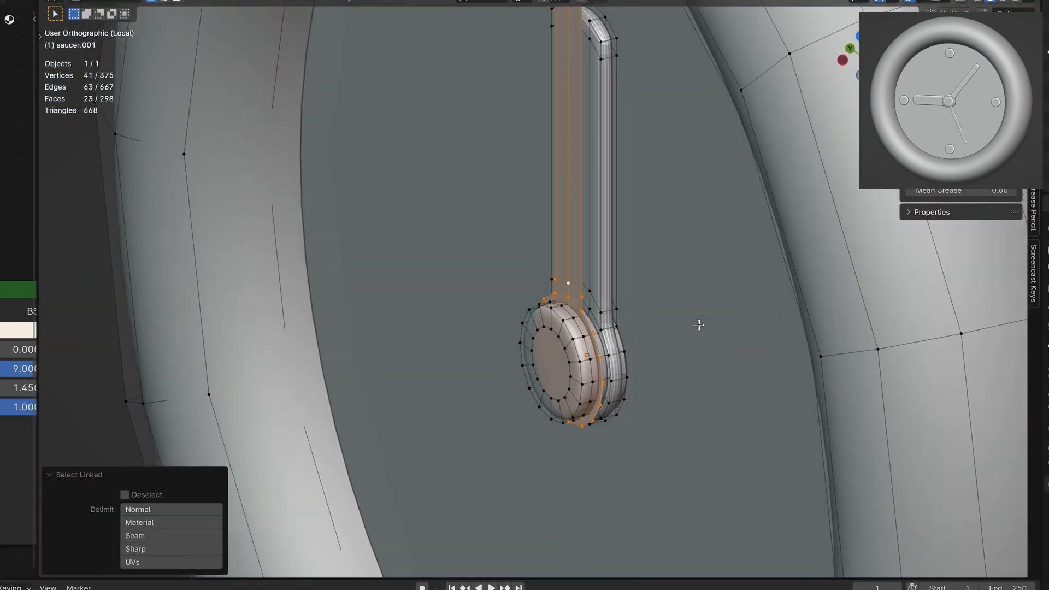
{"action": "scroll", "coordinate": [699, 325], "scroll_direction": "down", "scroll_amount": 2}
{"action": "scroll", "coordinate": [699, 325], "scroll_direction": "up", "scroll_amount": 5, "text": "shift"}
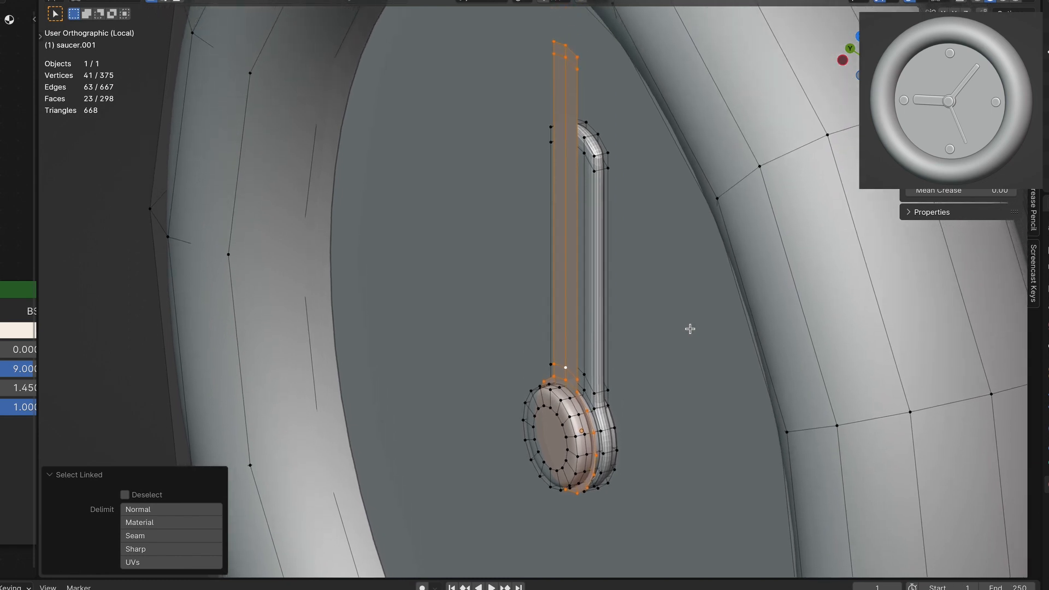
{"action": "key", "text": "e"}
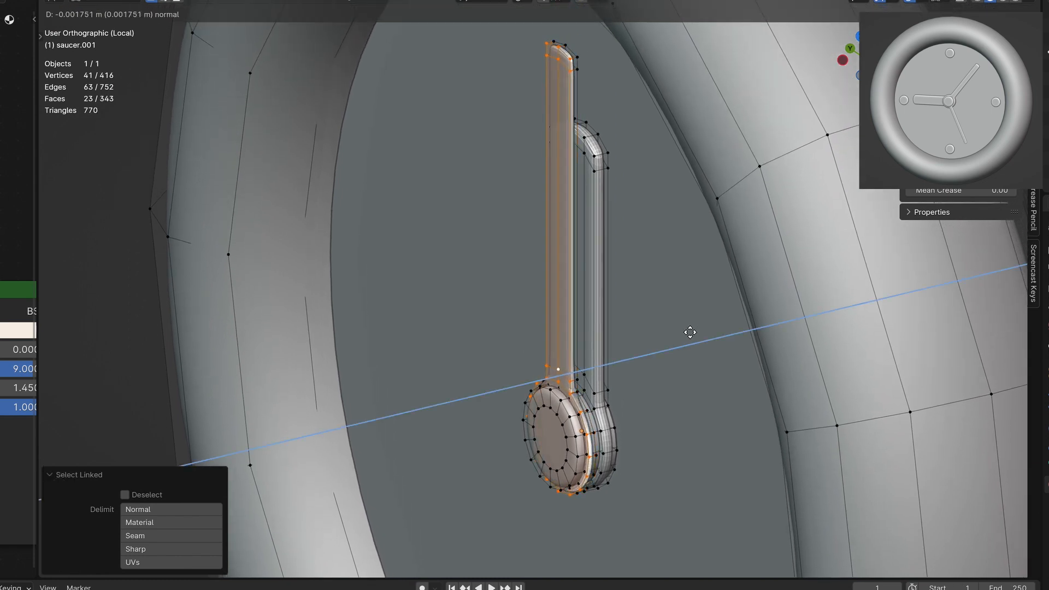
{"action": "left_click", "coordinate": [688, 333]}
- Isolate both clock hands and the center pin by hiding all other geometry, and show them in top view
{"action": "scroll", "coordinate": [687, 333], "scroll_direction": "left", "scroll_amount": 5}
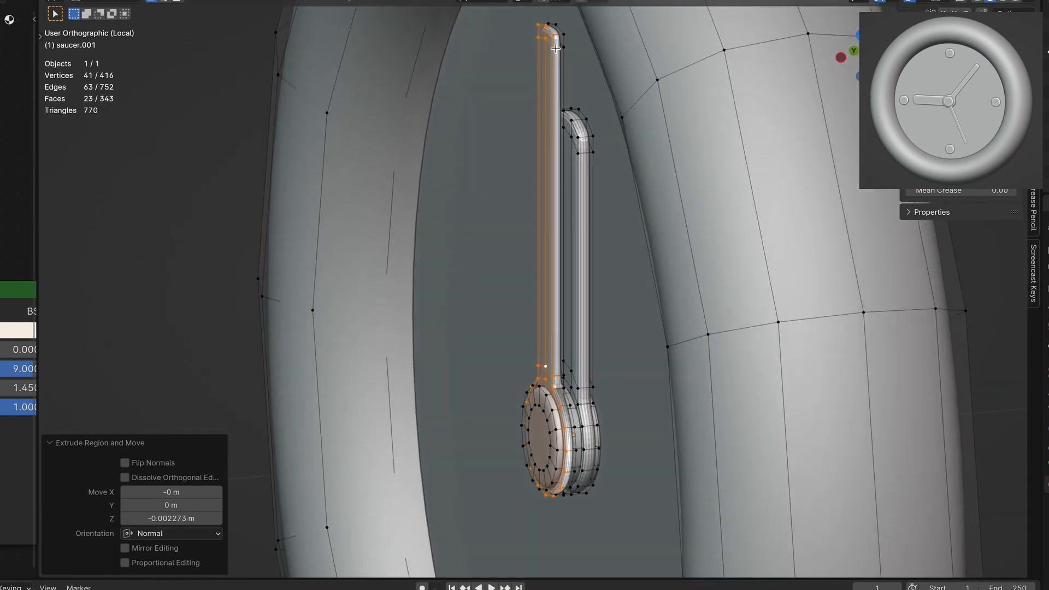
{"action": "key", "text": "l"}
{"action": "key", "text": "l"}
{"action": "key", "text": "l"}
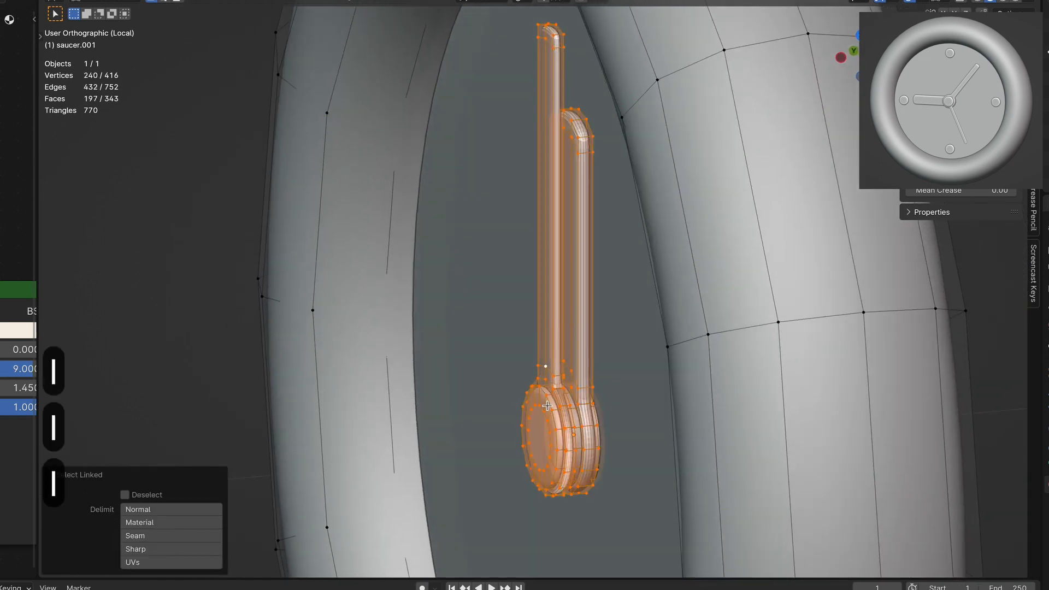
{"action": "key", "text": "shift+h"}
{"action": "key", "text": "7"}
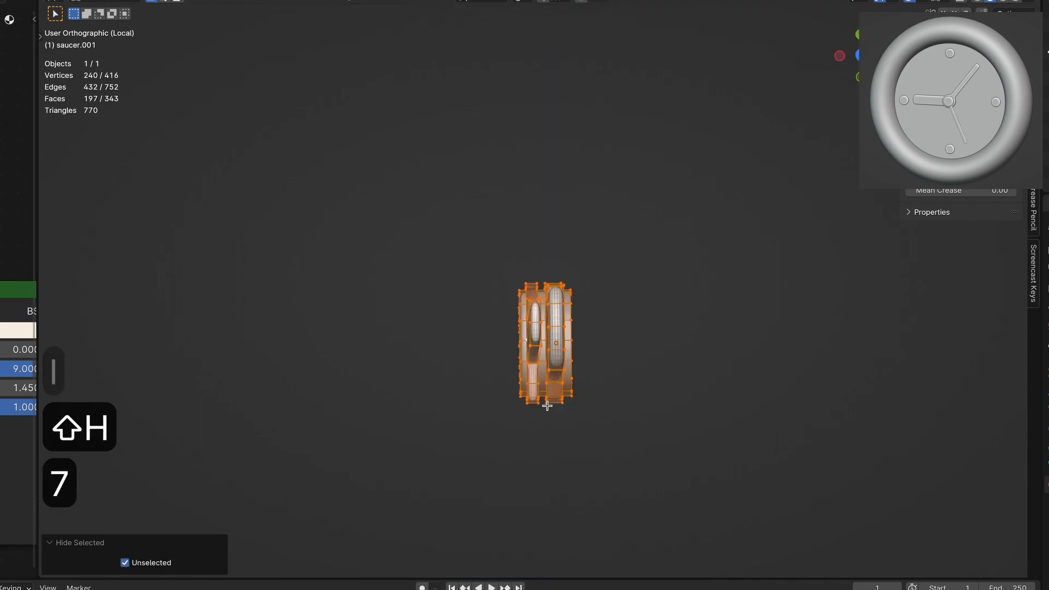
{"action": "scroll", "coordinate": [666, 385], "scroll_direction": "up", "scroll_amount": 2}
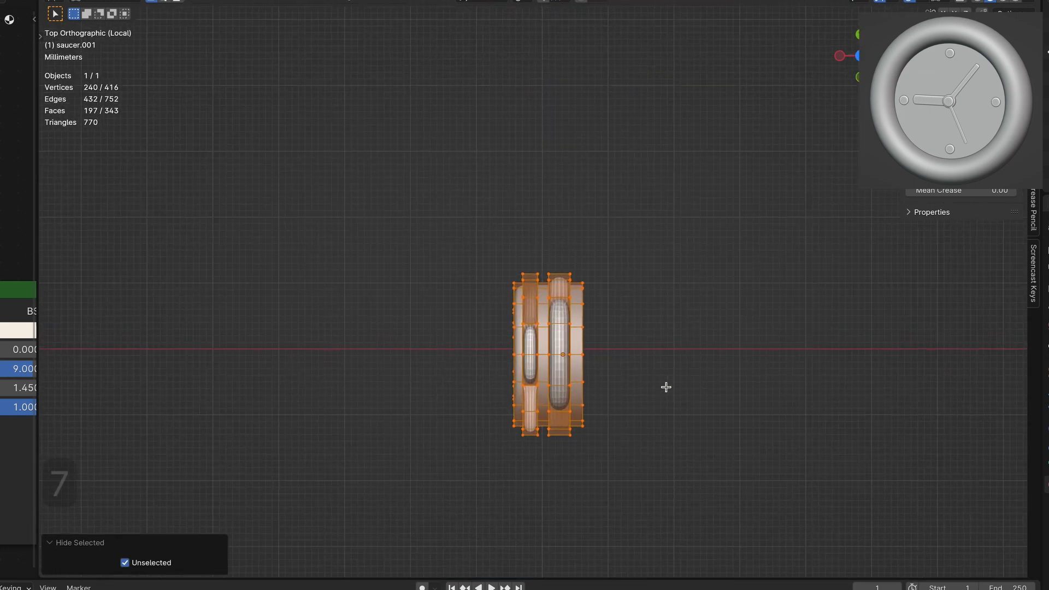
{"action": "scroll", "coordinate": [667, 401], "scroll_direction": "up", "scroll_amount": 1}
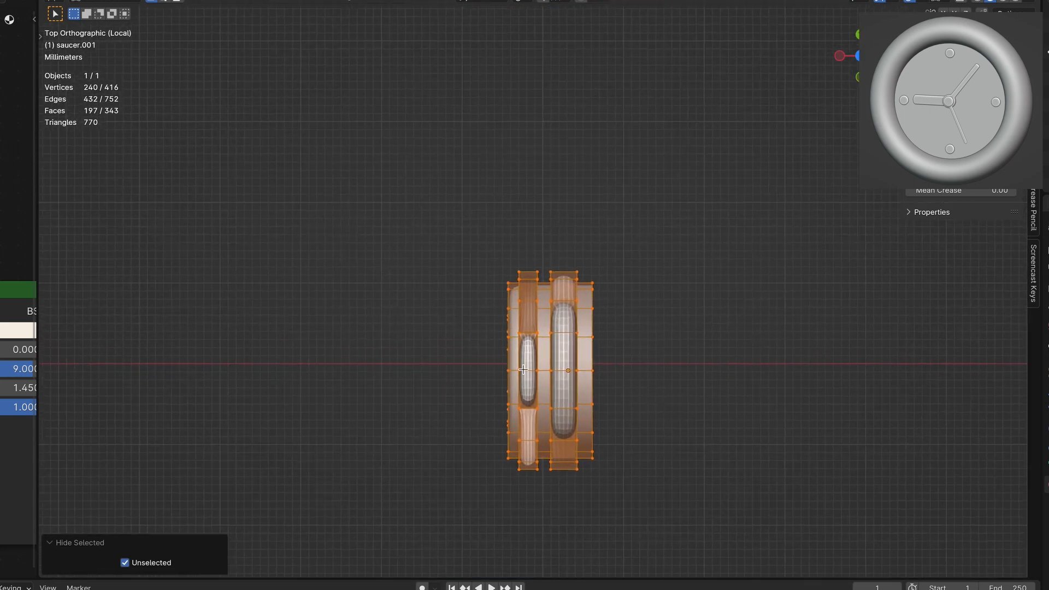
- Select only the new hand's linked geometry and scale it along the X axis to adjust its thickness
{"action": "key", "text": "alt+a"}
{"action": "key", "text": "l"}
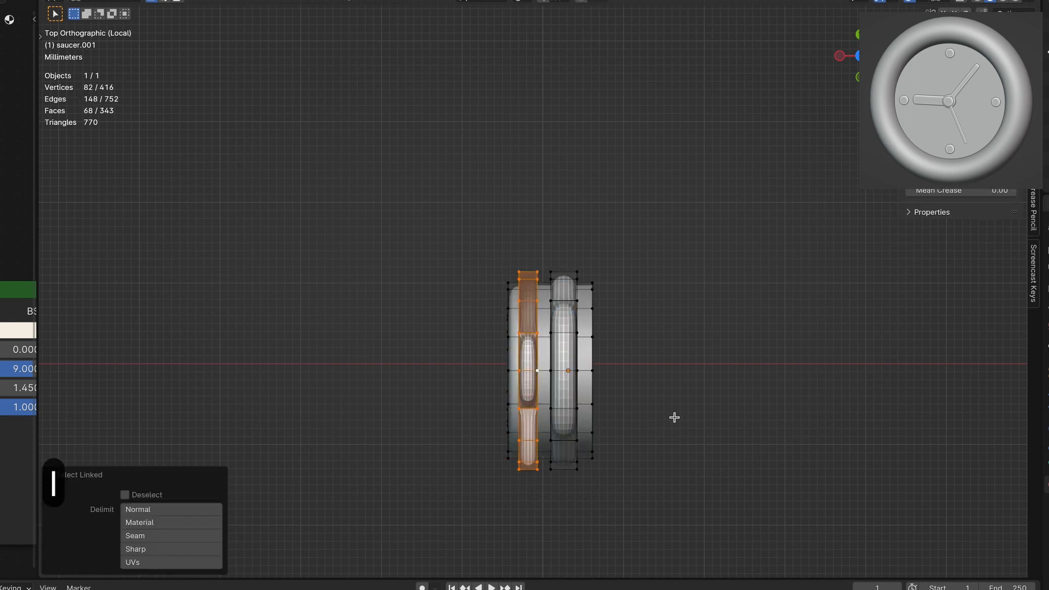
{"action": "key", "text": "s"}
{"action": "key", "text": "x"}
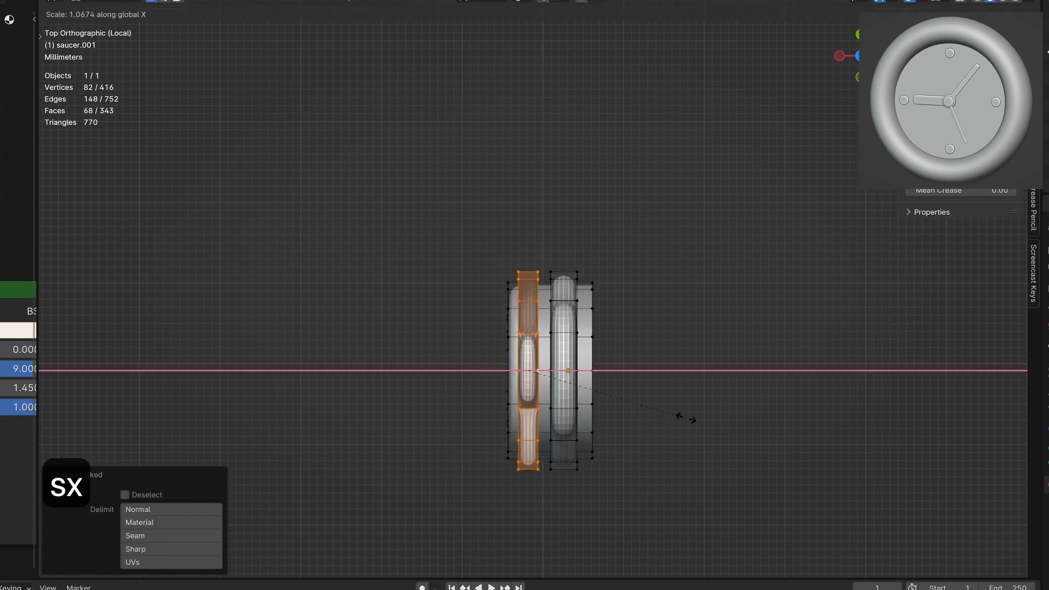
- Thicken the long clock hand by scaling it about 1.303 along X and move it about 0.000578 m along X toward the short hand
{"action": "left_click", "coordinate": [721, 421]}
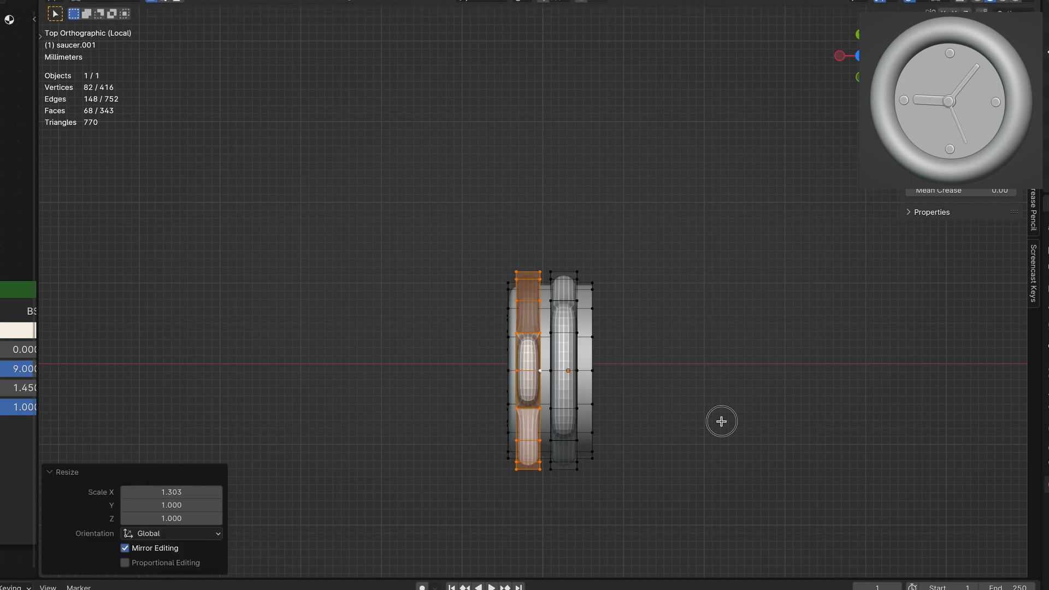
{"action": "key", "text": "g"}
{"action": "key", "text": "x"}
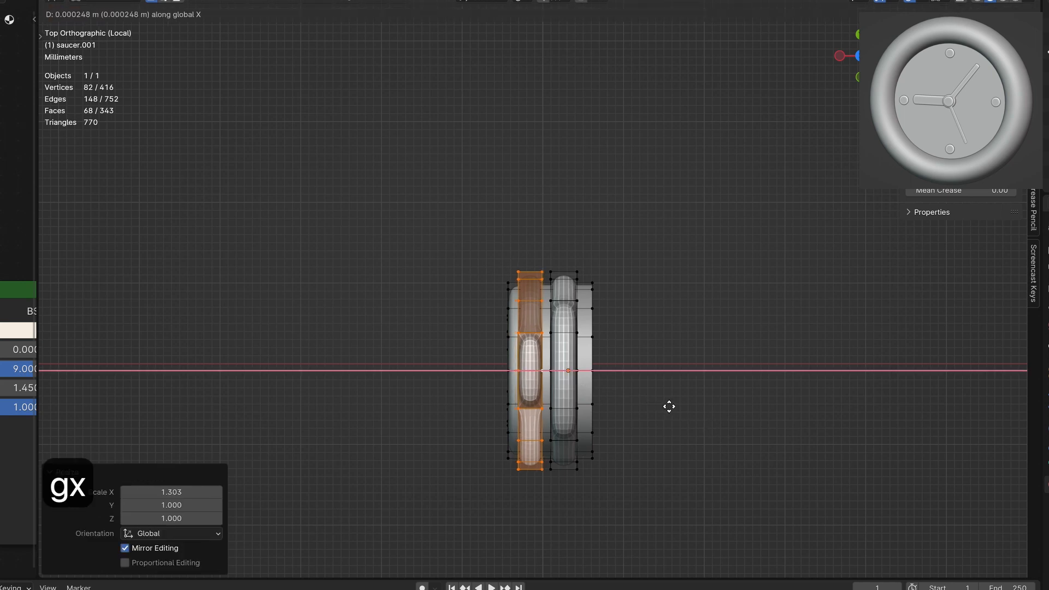
{"action": "left_click", "coordinate": [670, 407]}
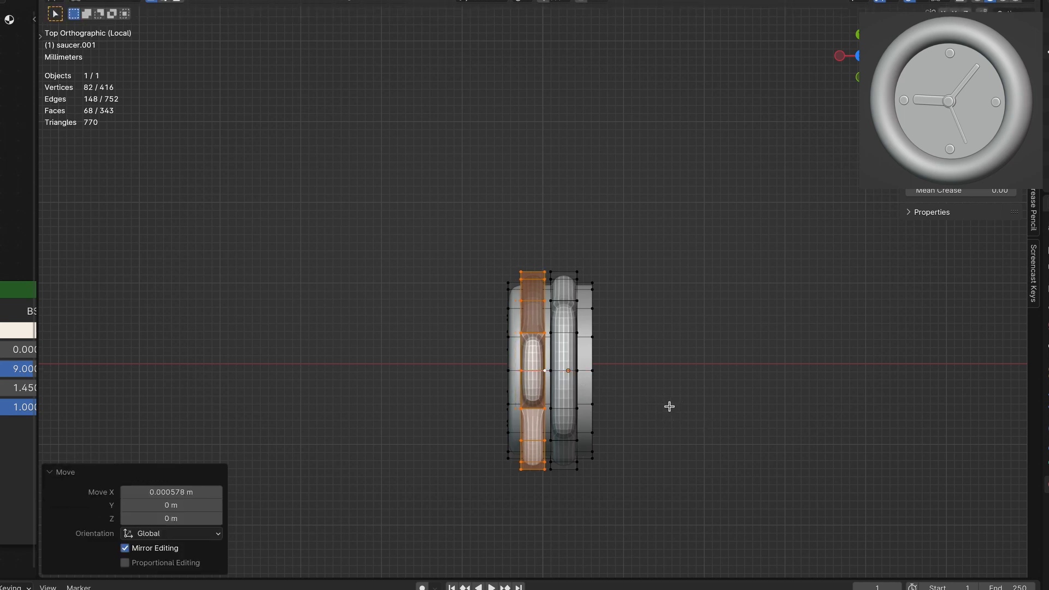
- Turn on the face orientation overlay and recalculate the normals of all visible clock hand geometry to face outward
{"action": "key", "text": "ctrl+KP_3"}
{"action": "scroll", "coordinate": [669, 407], "scroll_direction": "down", "scroll_amount": 4}
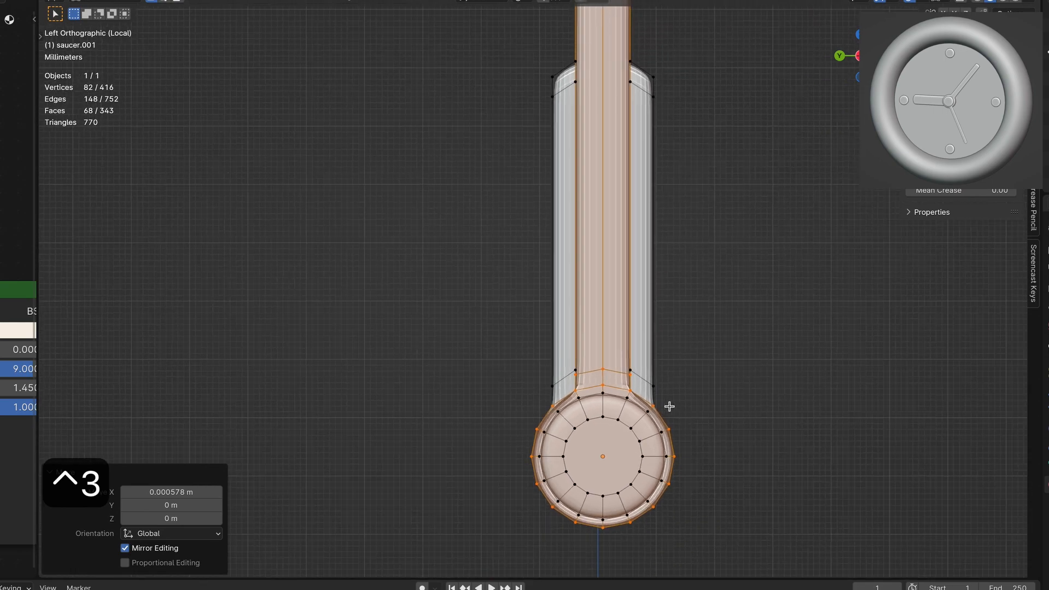
{"action": "scroll", "coordinate": [580, 350], "scroll_direction": "up", "scroll_amount": 2, "text": "shift"}
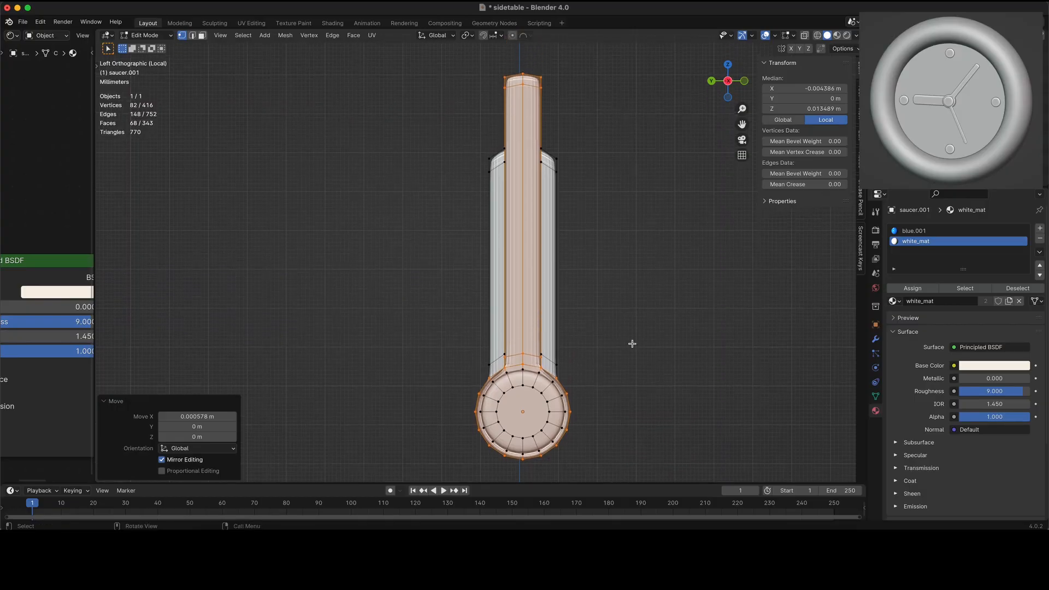
{"action": "left_click", "coordinate": [639, 318]}
{"action": "key", "text": "q"}
{"action": "left_click", "coordinate": [639, 318]}
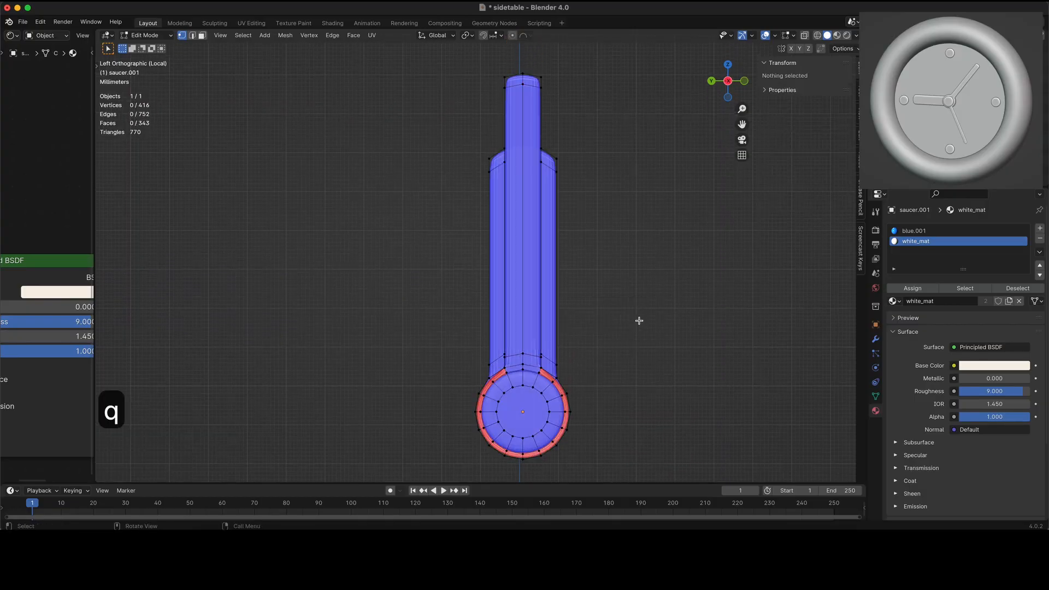
{"action": "key", "text": "a"}
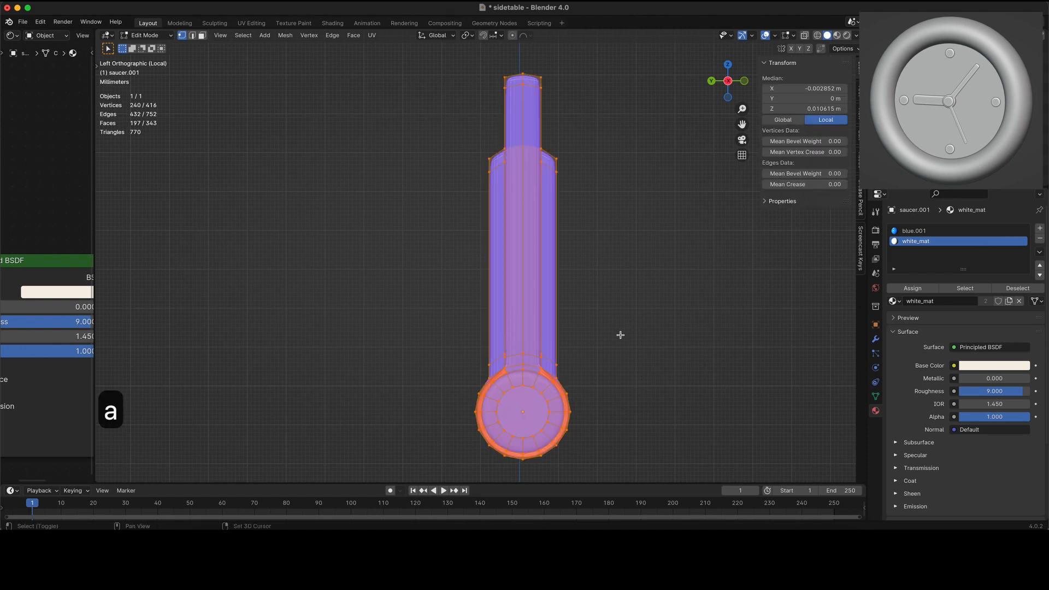
{"action": "key", "text": "shift+n"}
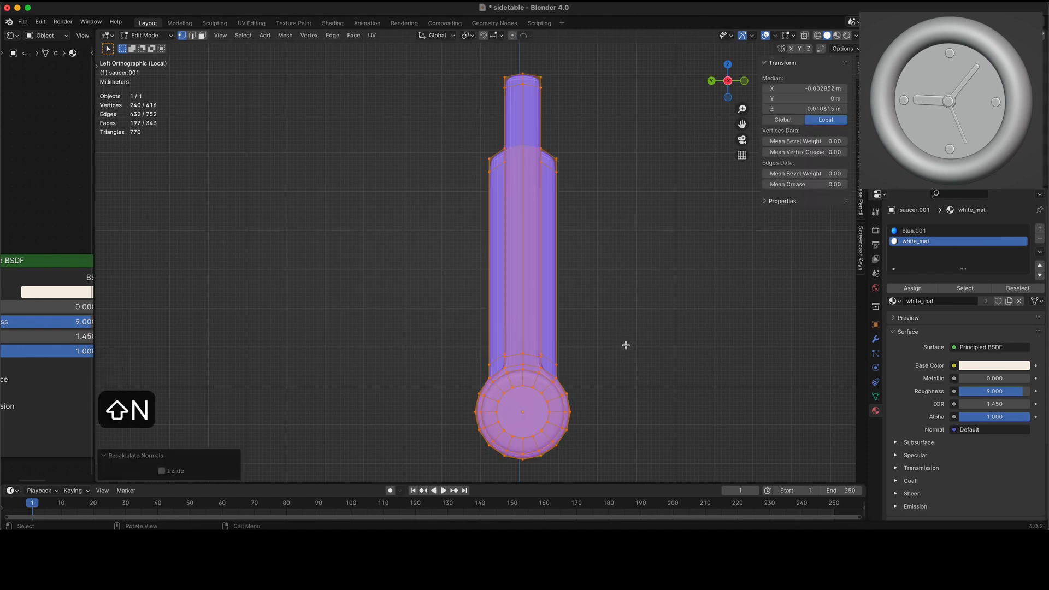
- Examine the face orientation around the clock hands and turn the overlay off
{"action": "left_click", "coordinate": [647, 346]}
{"action": "scroll", "coordinate": [647, 347], "scroll_direction": "right", "scroll_amount": 5}
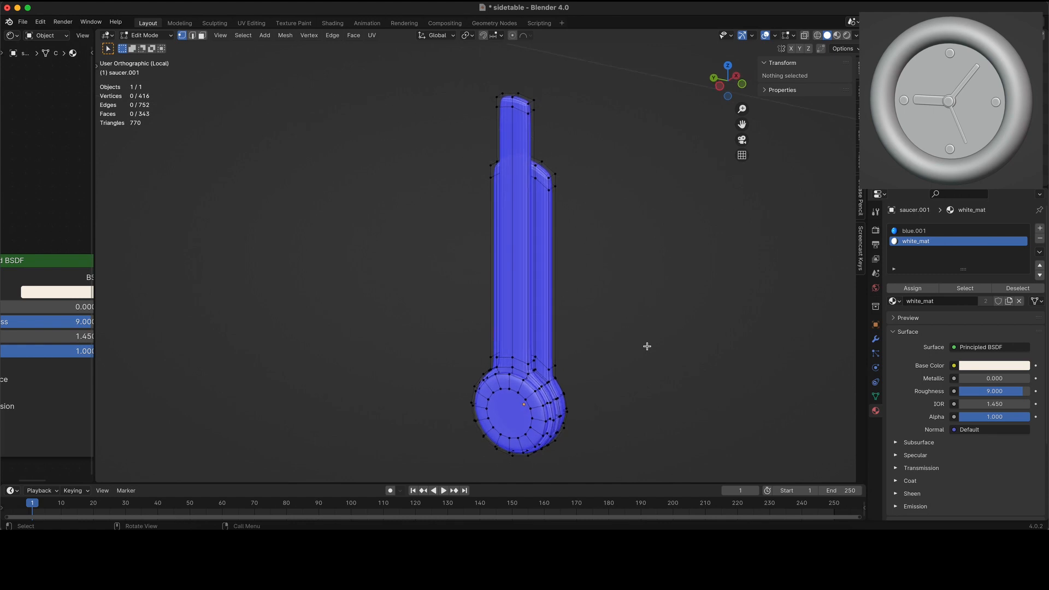
{"action": "scroll", "coordinate": [647, 346], "scroll_direction": "right", "scroll_amount": 5}
{"action": "scroll", "coordinate": [646, 346], "scroll_direction": "right", "scroll_amount": 5}
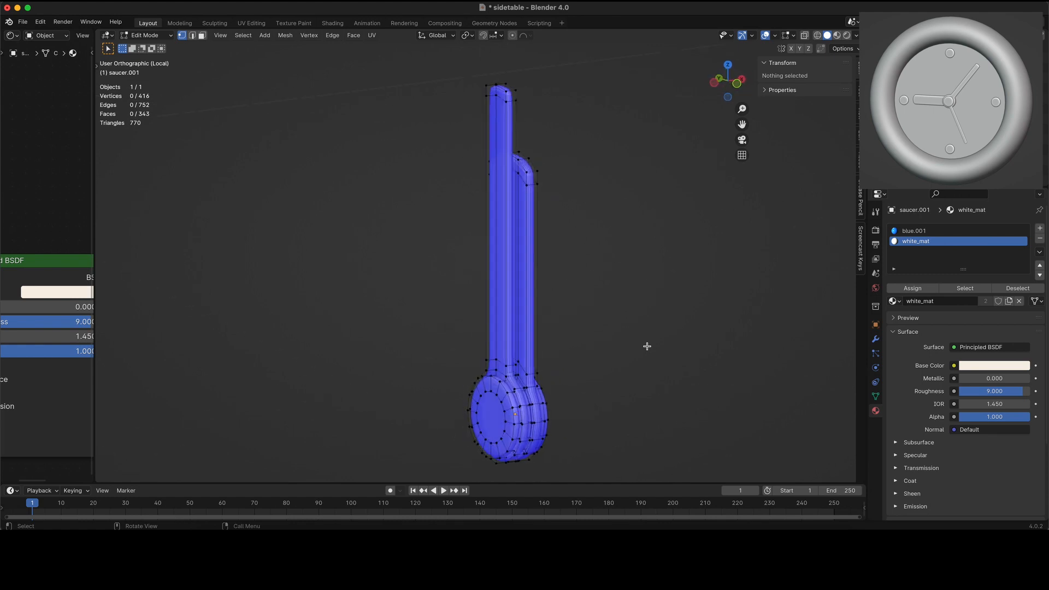
{"action": "key", "text": "q"}
{"action": "left_click", "coordinate": [647, 346]}
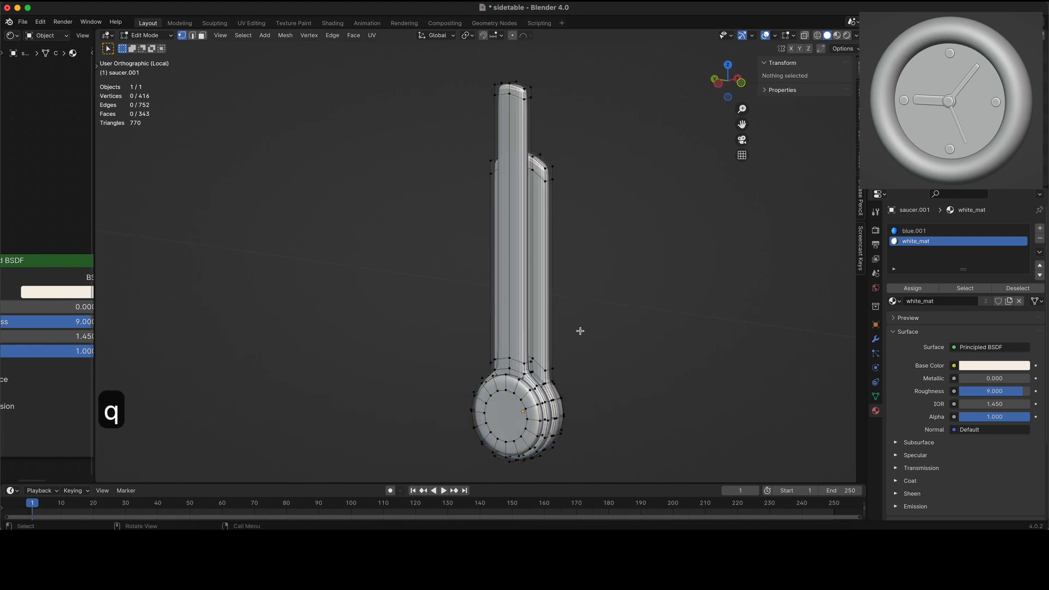
- Reveal the hidden clock geometry, return to Object Mode and apply Shade Smooth to the clock
{"action": "key", "text": "alt+h"}
{"action": "key", "text": "Tab"}
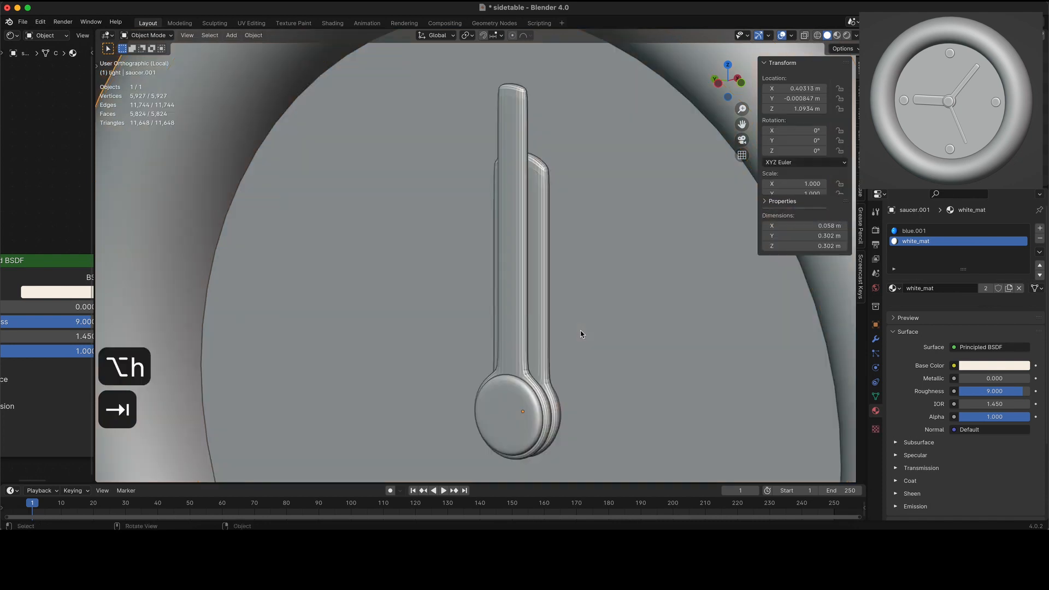
{"action": "right_click", "coordinate": [584, 329]}
{"action": "left_click", "coordinate": [585, 327]}
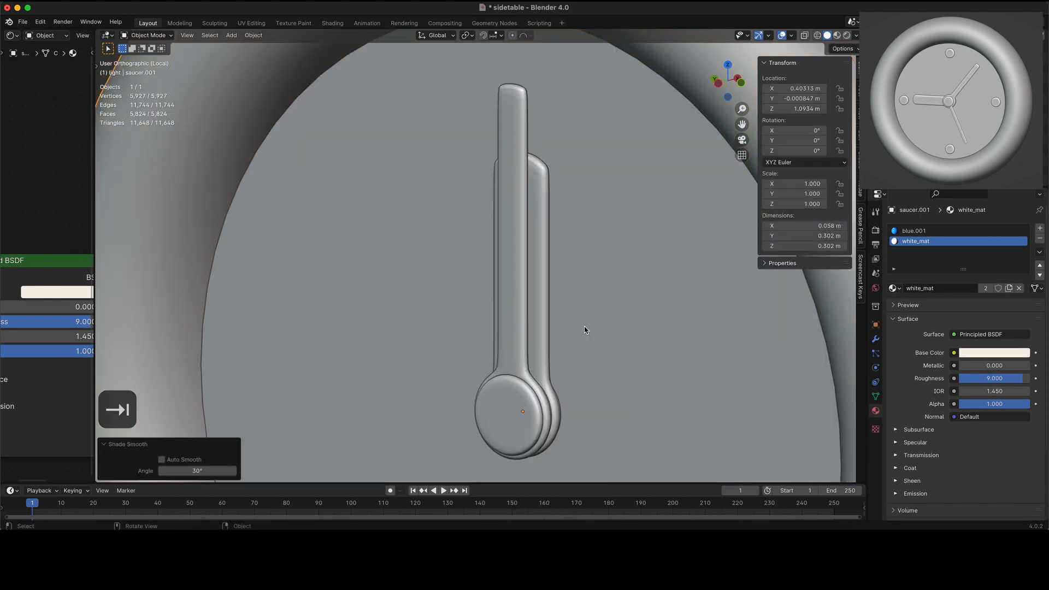
- View the whole clock face straight on and switch the viewport to rendered shading
{"action": "scroll", "coordinate": [608, 356], "scroll_direction": "down", "scroll_amount": 4, "text": "ctrl"}
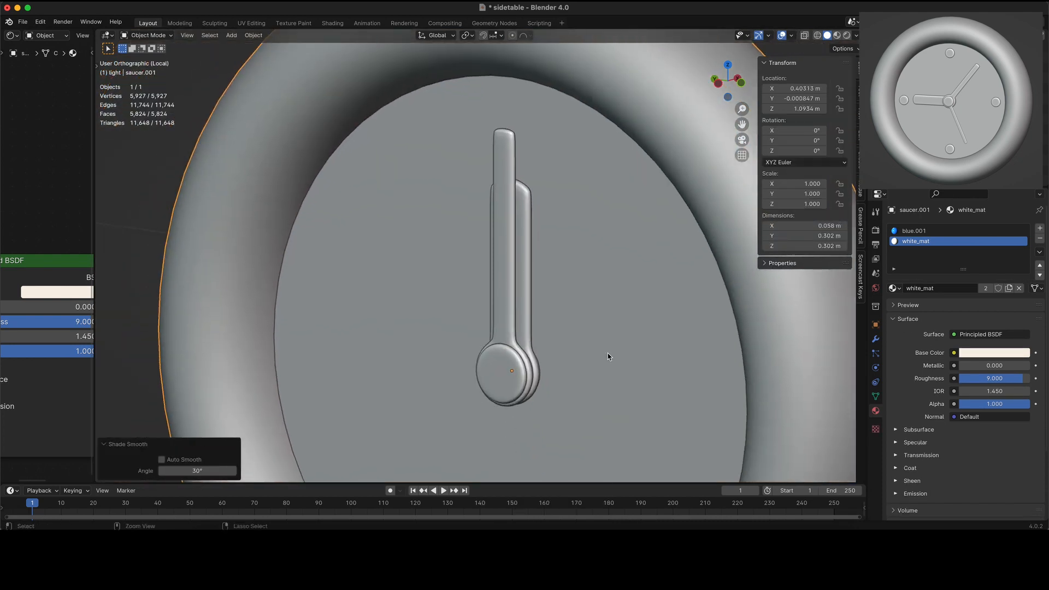
{"action": "scroll", "coordinate": [607, 353], "scroll_direction": "right", "scroll_amount": 10}
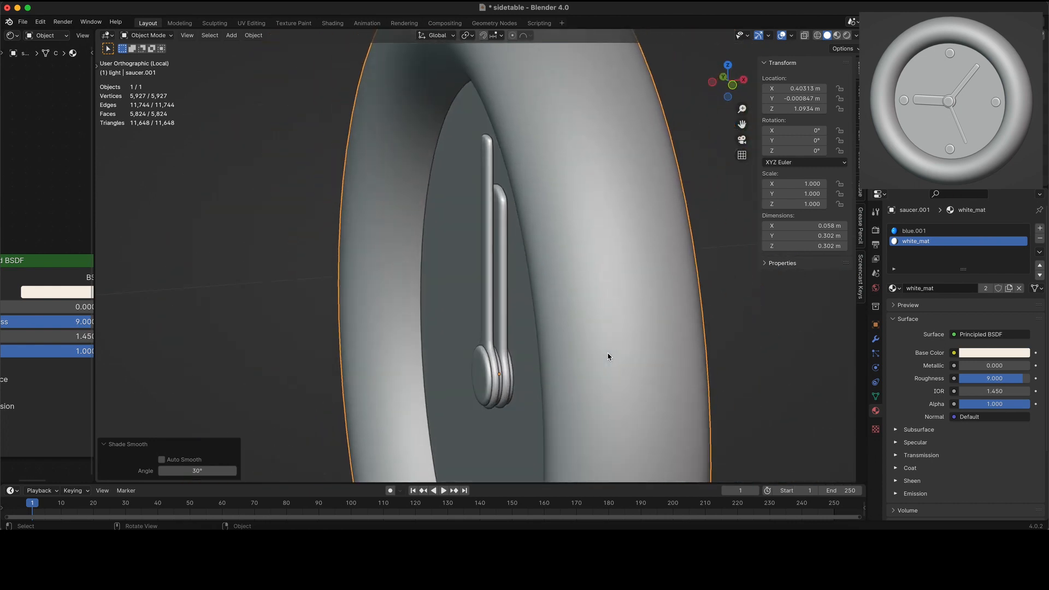
{"action": "scroll", "coordinate": [607, 353], "scroll_direction": "left", "scroll_amount": 10}
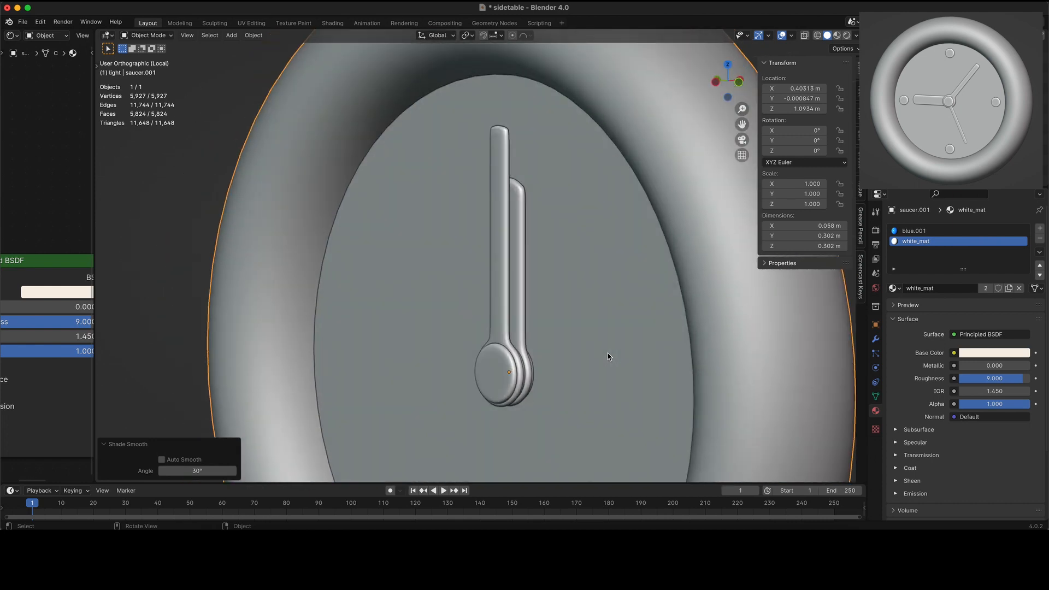
{"action": "key", "text": "ctrl+3"}
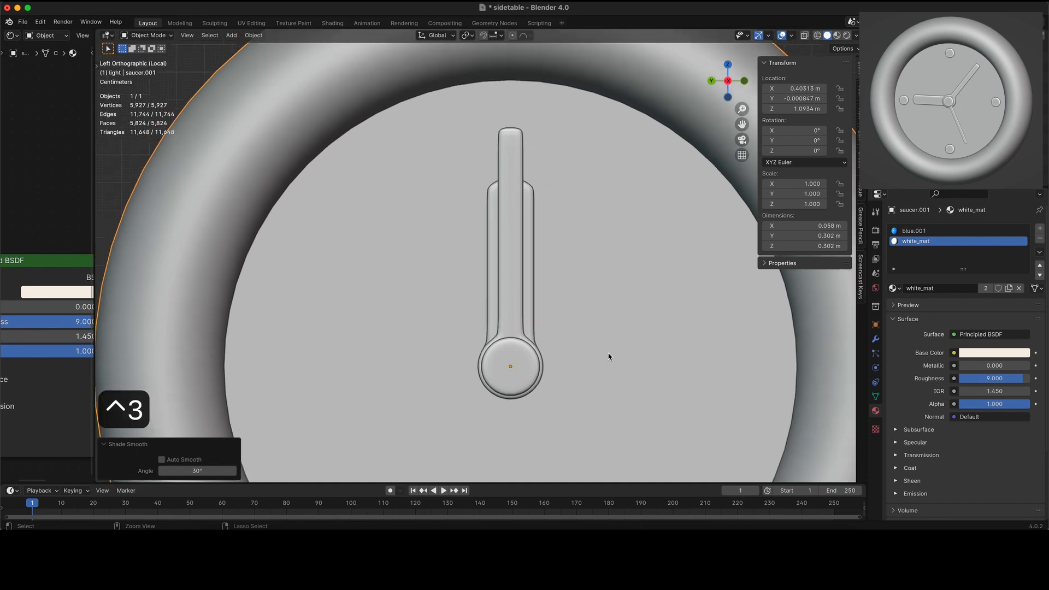
{"action": "scroll", "coordinate": [608, 356], "scroll_direction": "down", "scroll_amount": 5, "text": "ctrl"}
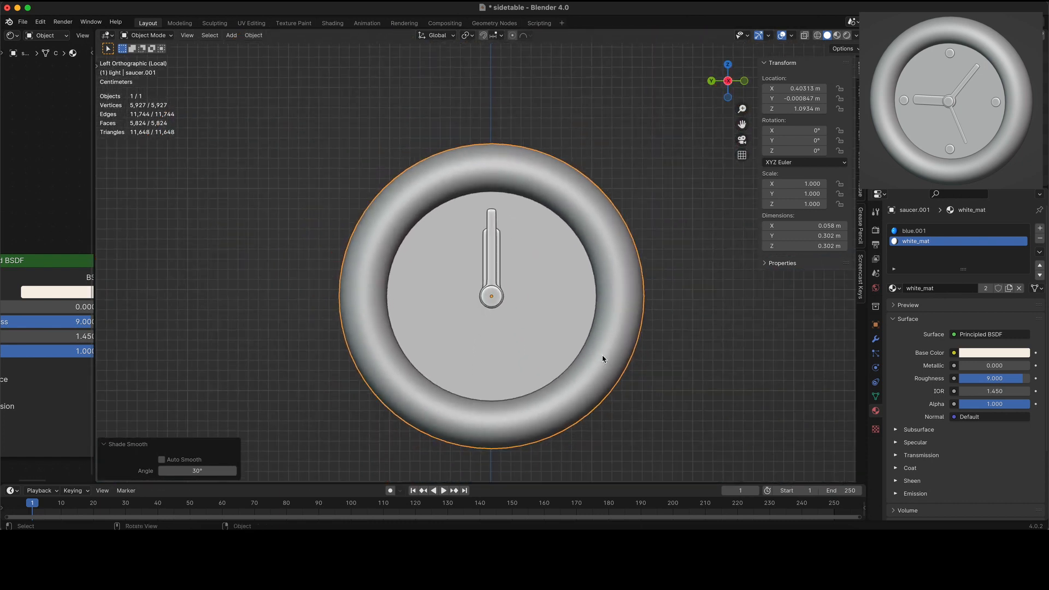
{"action": "scroll", "coordinate": [639, 218], "scroll_direction": "down", "scroll_amount": 2, "text": "shift"}
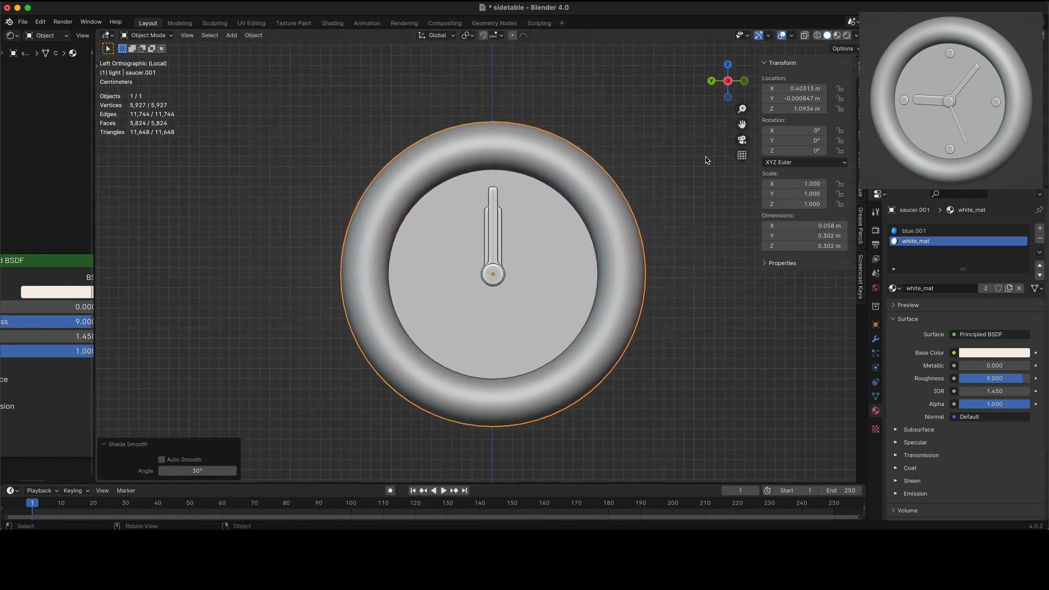
{"action": "left_click", "coordinate": [846, 35]}
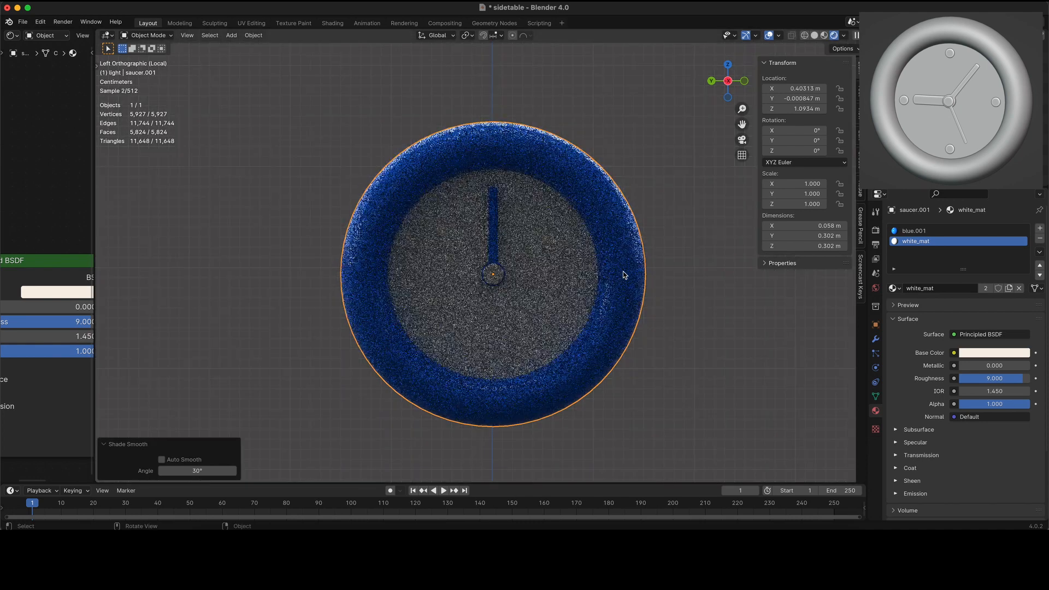
- In Edit Mode, select only the linked geometry of the round centre cap and assign the blue.001 material to it
{"action": "key", "text": "Tab"}
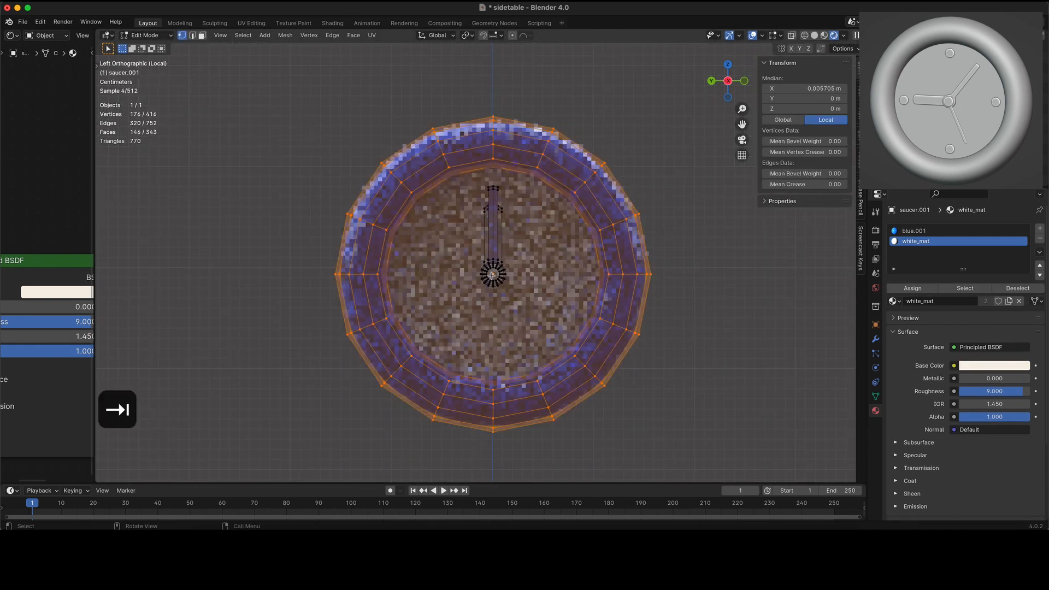
{"action": "key", "text": "alt+a"}
{"action": "key", "text": "l"}
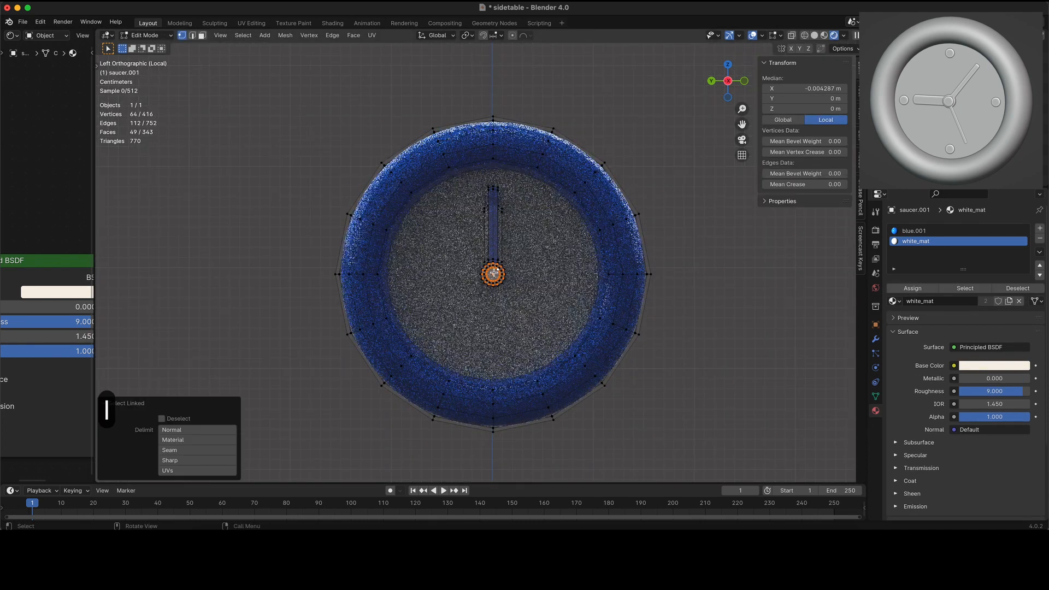
{"action": "middle_click_drag", "start_coordinate": [579, 284], "coordinate": [546, 306]}
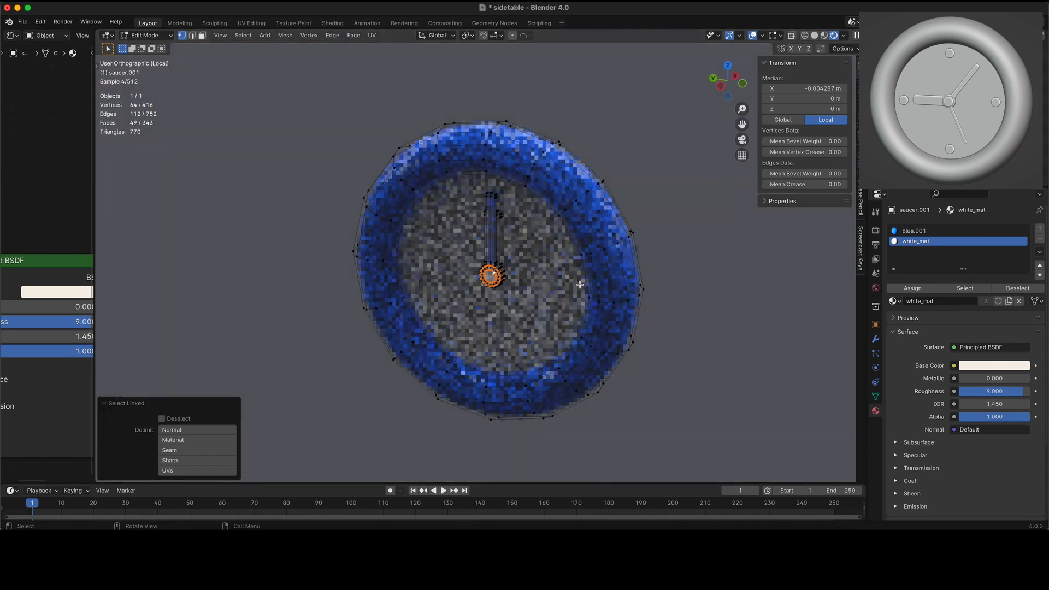
{"action": "left_click", "coordinate": [917, 230]}
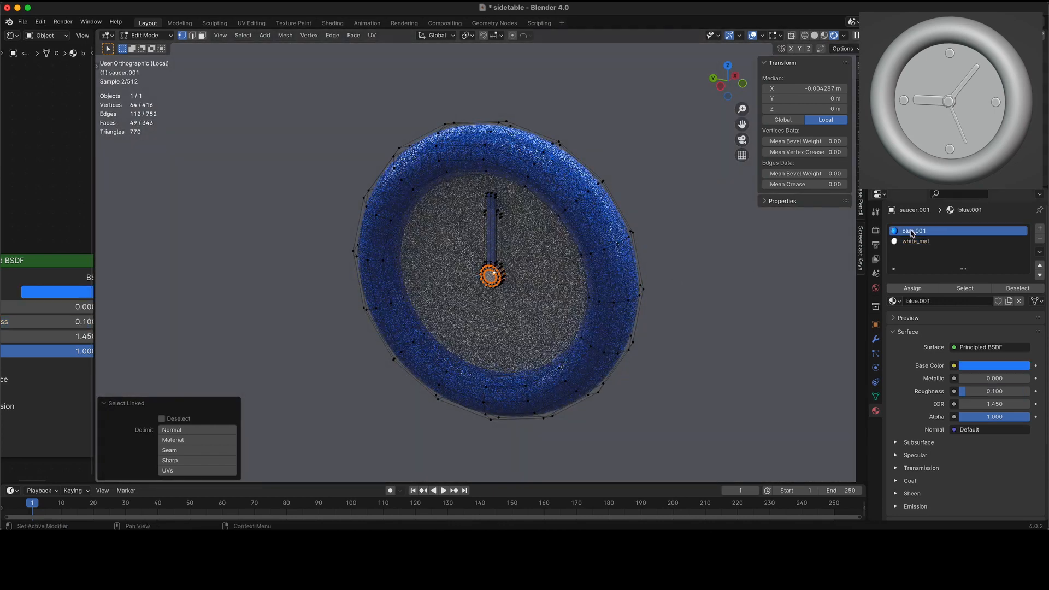
{"action": "left_click", "coordinate": [903, 289]}
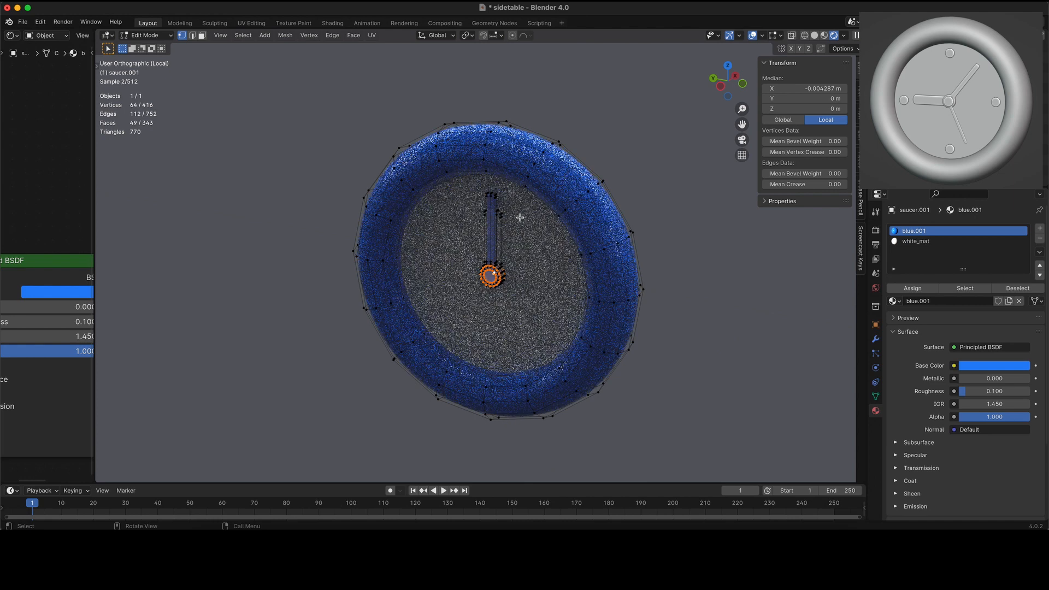
- Select both clock hands, add a slot with a new material and assign it to them
{"action": "key", "text": "l"}
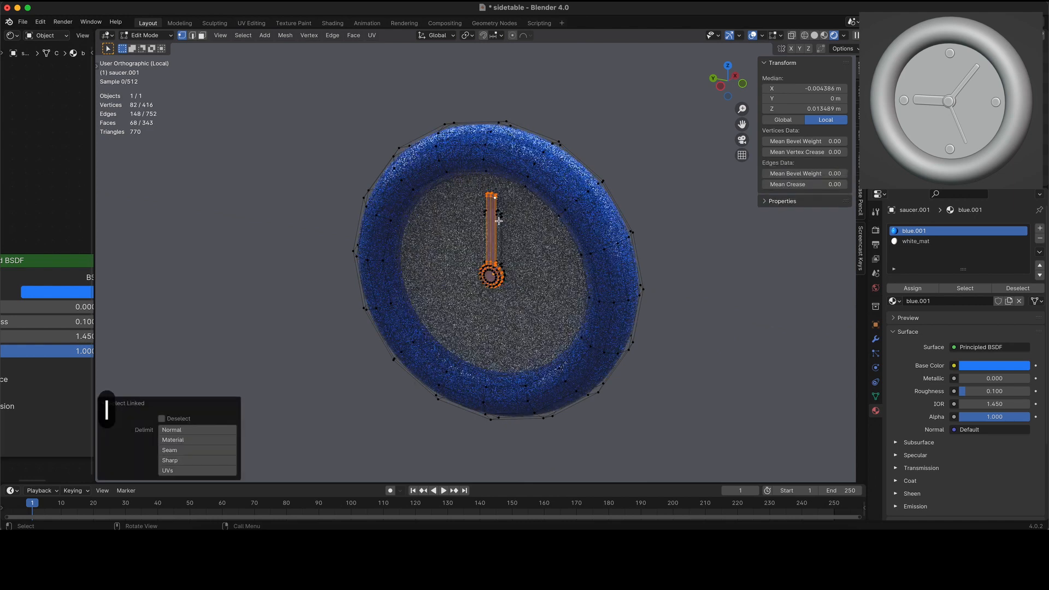
{"action": "key", "text": "l"}
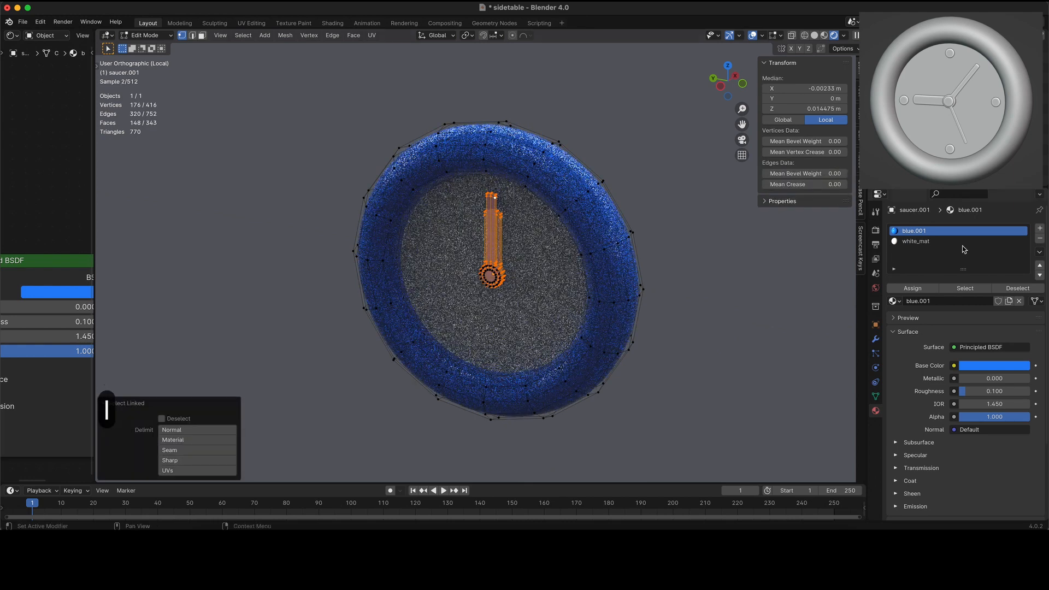
{"action": "left_click", "coordinate": [1039, 229]}
{"action": "left_click", "coordinate": [957, 301]}
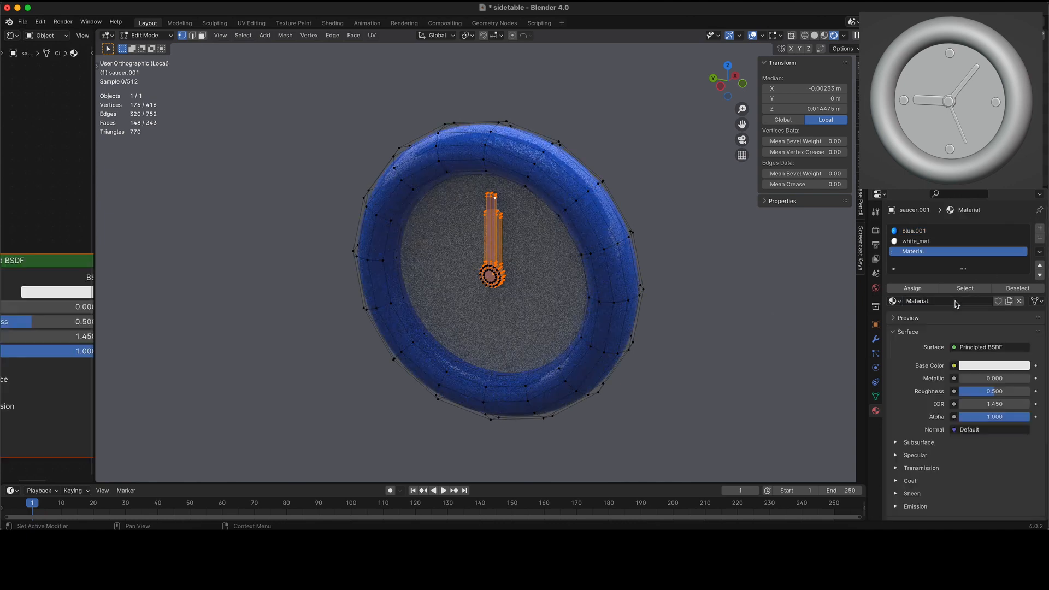
{"action": "left_click", "coordinate": [927, 289]}
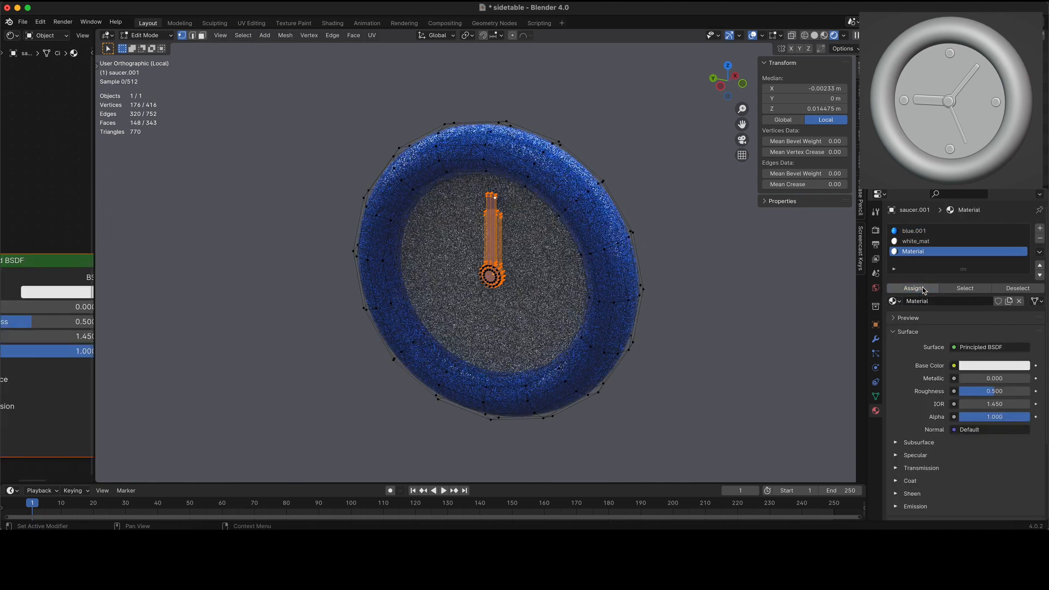
- Back in Object Mode, rename the hands' new material to black and set its roughness to 0.1
{"action": "key", "text": "Tab"}
{"action": "scroll", "coordinate": [532, 293], "scroll_direction": "up", "scroll_amount": 5}
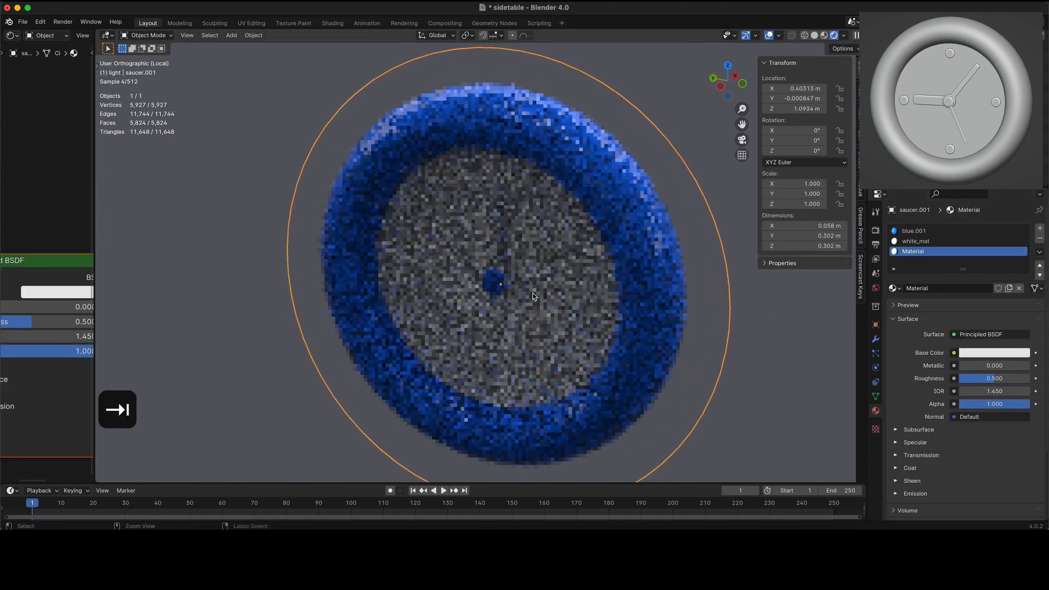
{"action": "scroll", "coordinate": [533, 293], "scroll_direction": "up", "scroll_amount": 1, "text": "ctrl"}
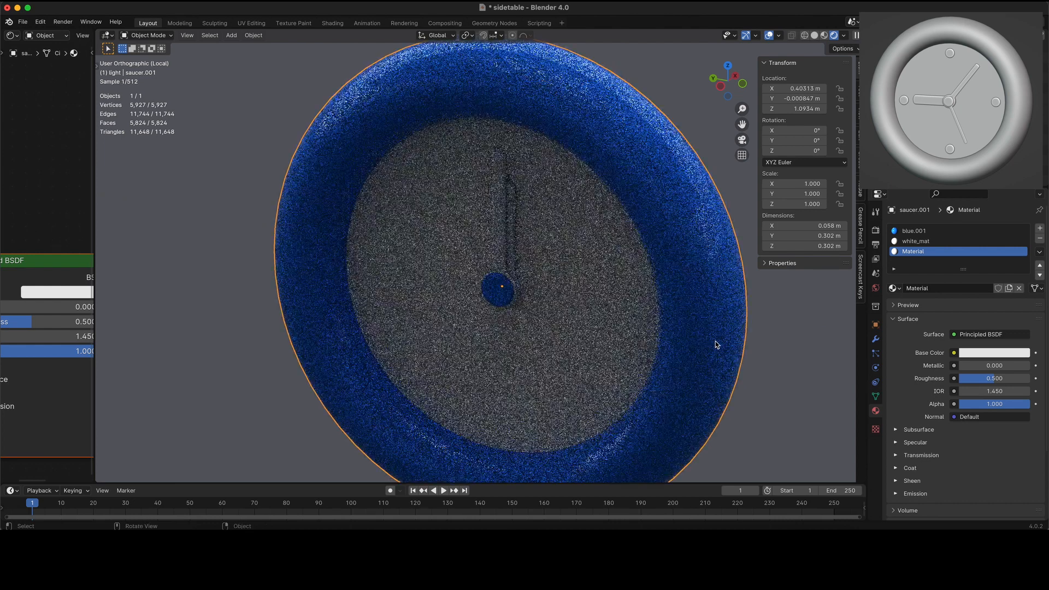
{"action": "left_click", "coordinate": [921, 290]}
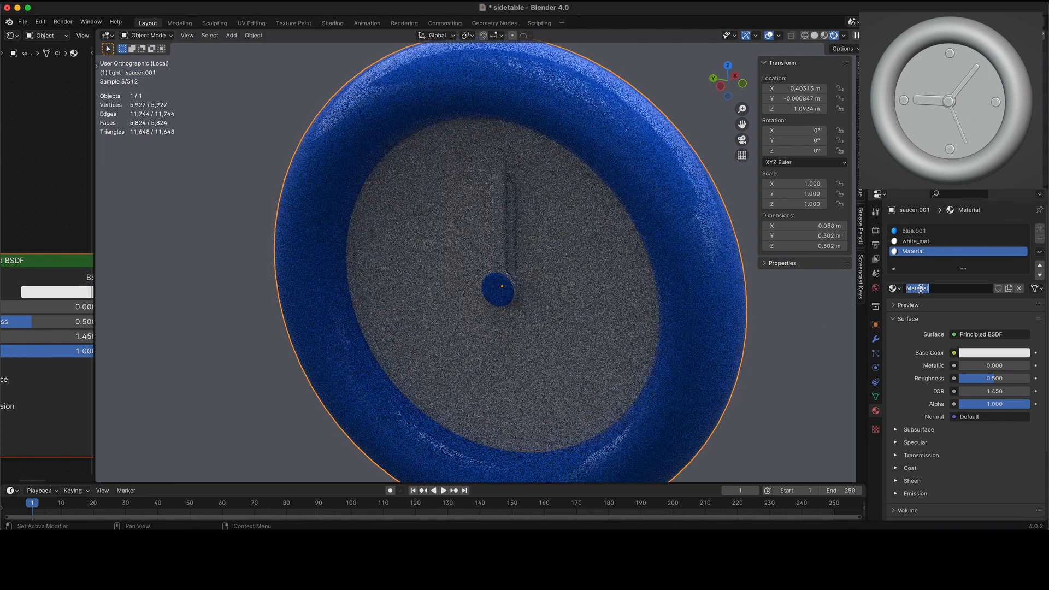
{"action": "type", "text": "black"}
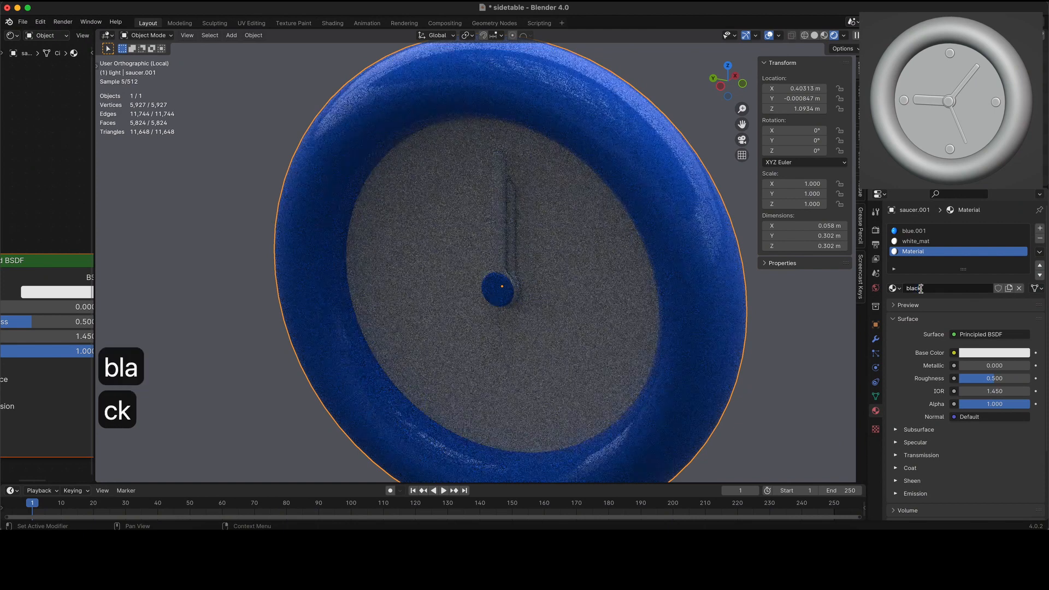
{"action": "key", "text": "Return"}
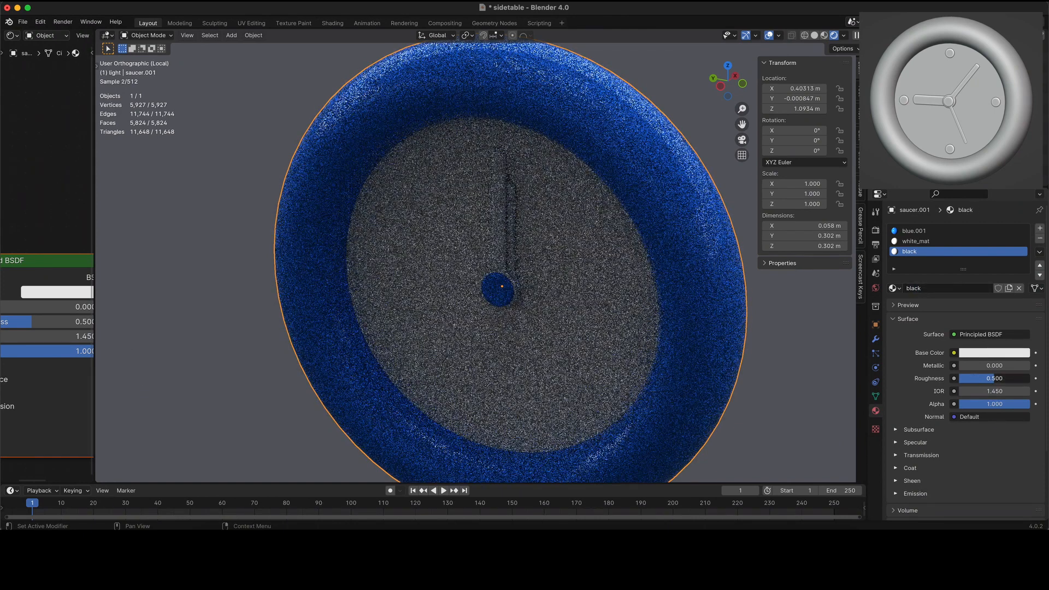
{"action": "type", "text": "0.1"}
{"action": "key", "text": "Return"}
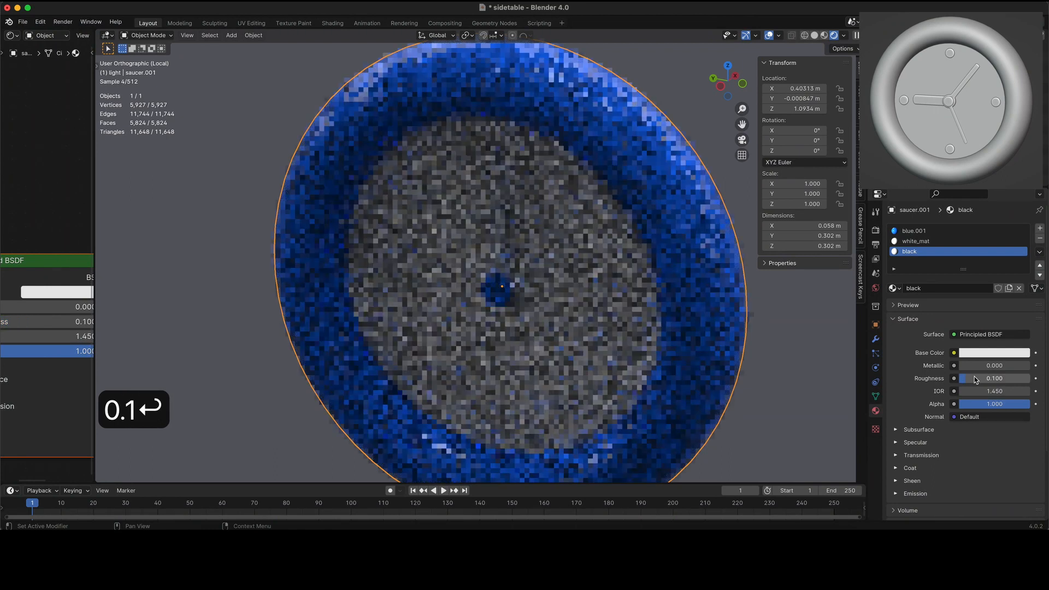
- Set the black material's base colour to hex 444A51 and return the viewport to solid shading
{"action": "left_click", "coordinate": [980, 353]}
{"action": "type", "text": "444A51"}
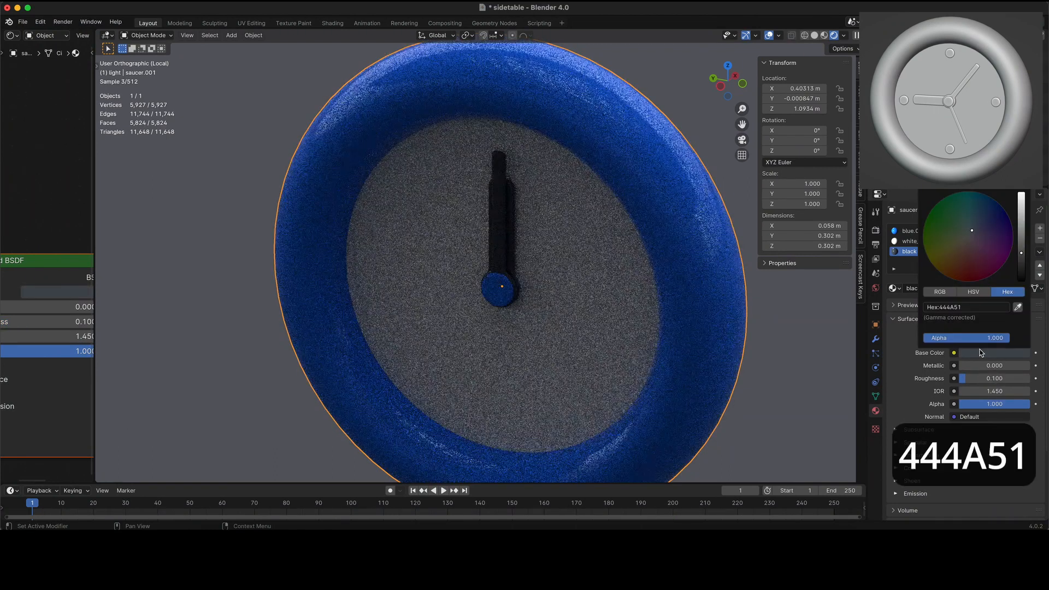
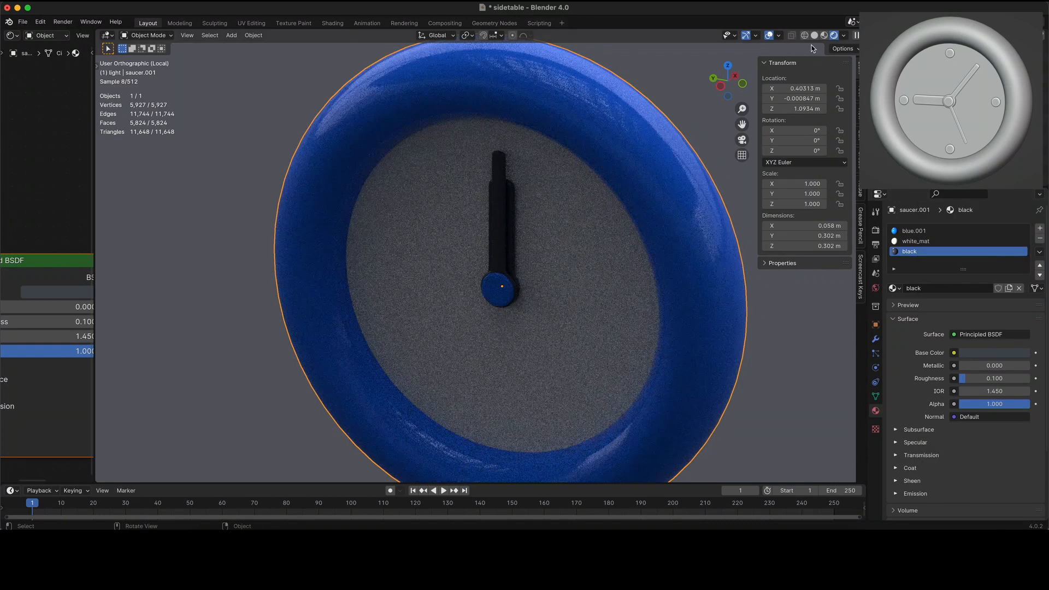
{"action": "left_click", "coordinate": [814, 36]}
- View the clock face straight on in Edit Mode and check its normals by briefly overlaying the face orientation
{"action": "key", "text": "ctrl+KP_3"}
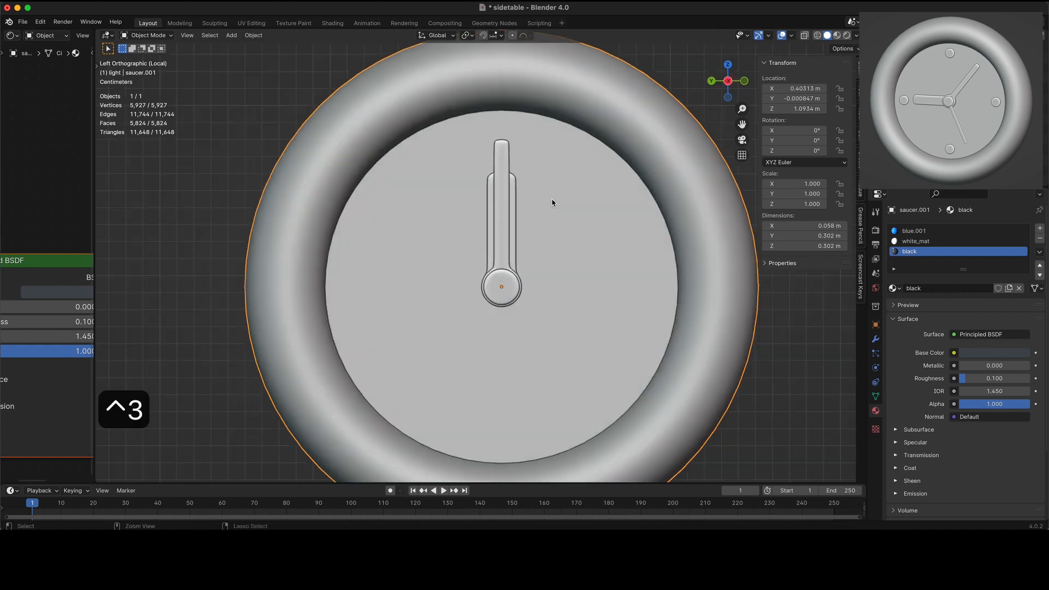
{"action": "key", "text": "Tab"}
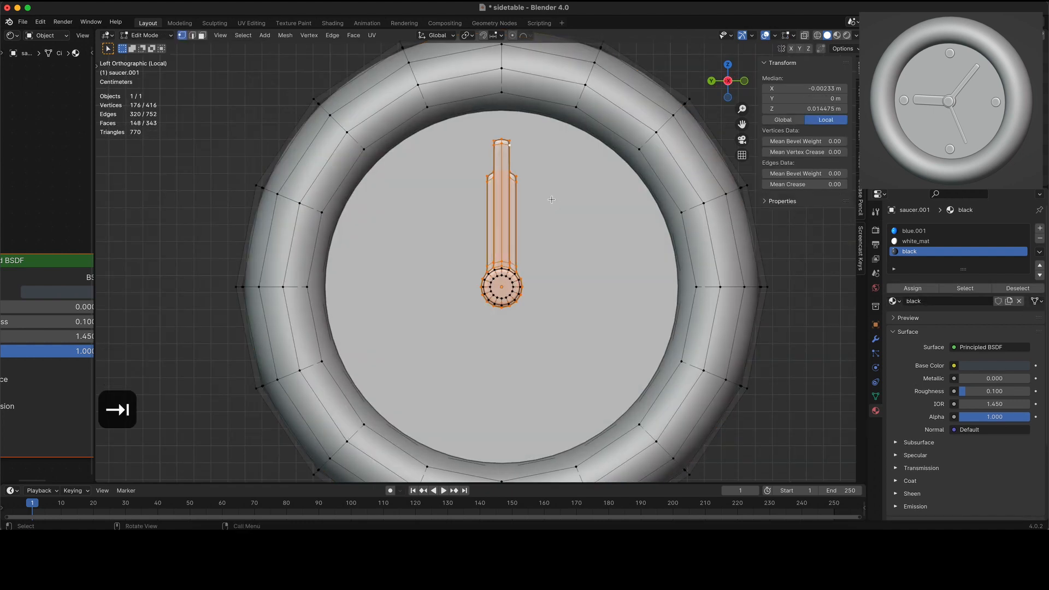
{"action": "key", "text": "q"}
{"action": "left_click", "coordinate": [552, 200]}
{"action": "key", "text": "q"}
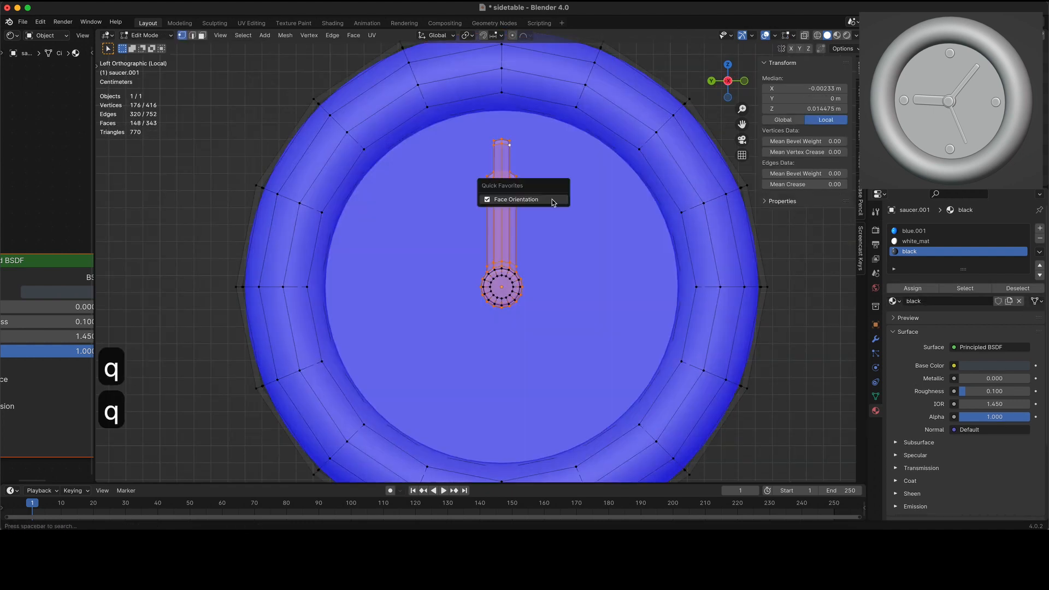
{"action": "left_click", "coordinate": [552, 199]}
- In Object Mode, snap the 3D cursor to the selected clock
{"action": "scroll", "coordinate": [588, 227], "scroll_direction": "down", "scroll_amount": 2}
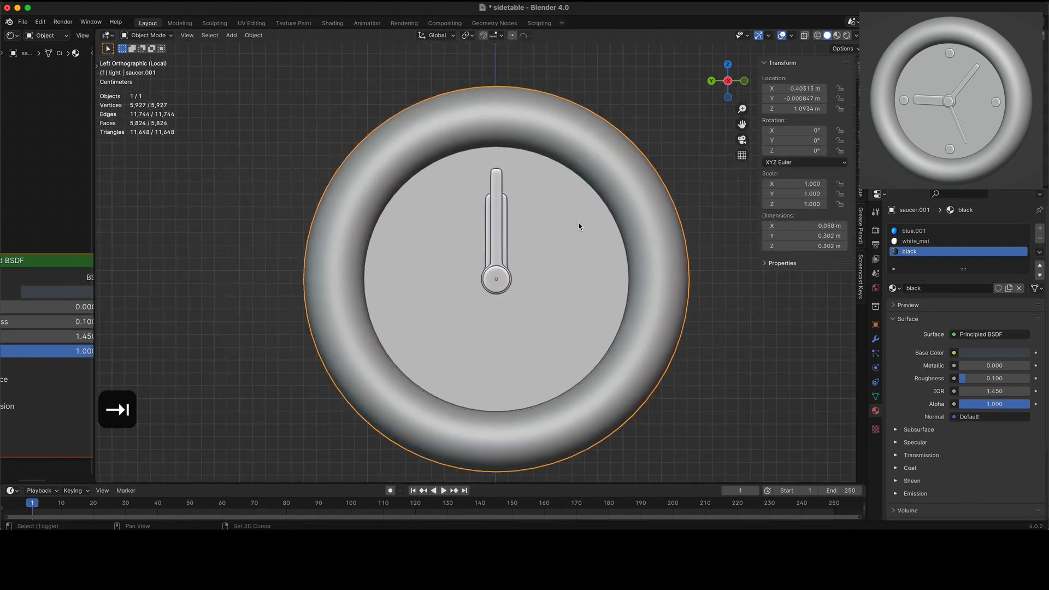
{"action": "key", "text": "shift+s"}
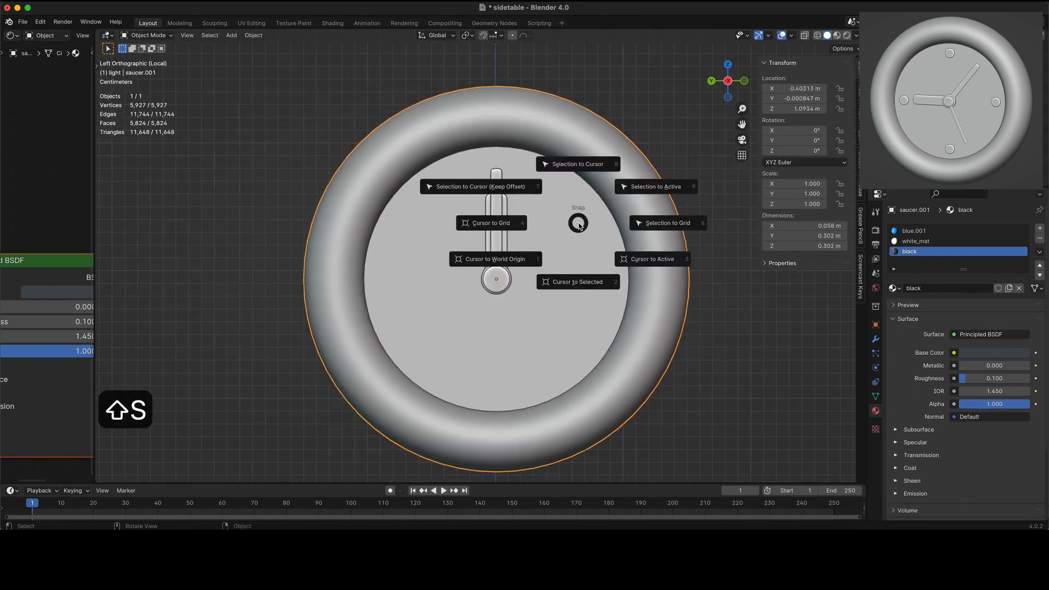
{"action": "left_click", "coordinate": [576, 285]}
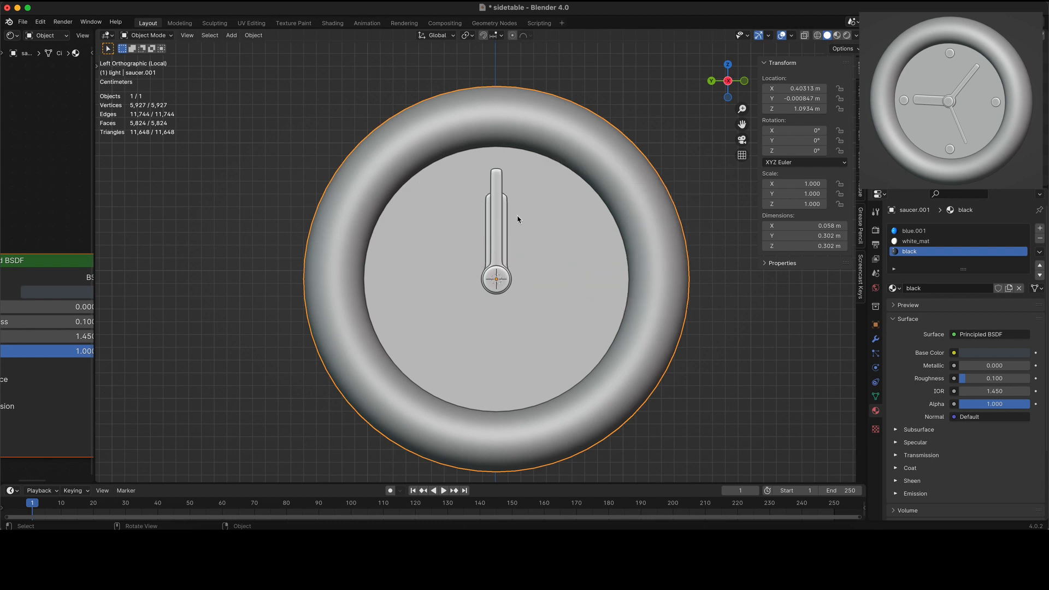
- In Edit Mode, select the linked geometry of the short wide hand and rotate it around the 3D cursor to just past nine o'clock
{"action": "key", "text": "Tab"}
{"action": "scroll", "coordinate": [550, 214], "scroll_direction": "up", "scroll_amount": 1}
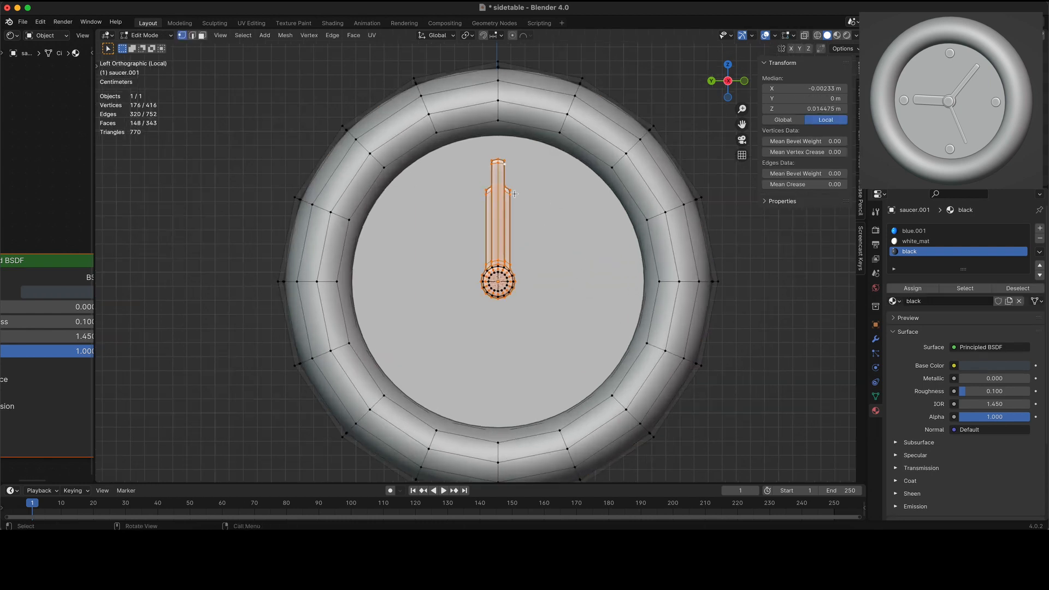
{"action": "left_click", "coordinate": [512, 193]}
{"action": "key", "text": "l"}
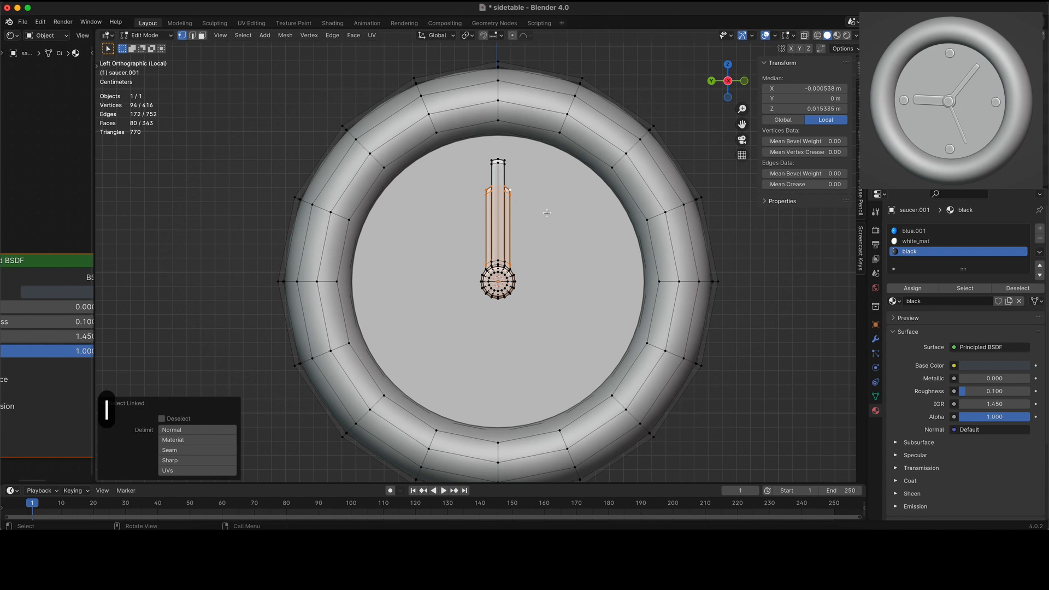
{"action": "left_click", "coordinate": [467, 35]}
{"action": "left_click", "coordinate": [473, 74]}
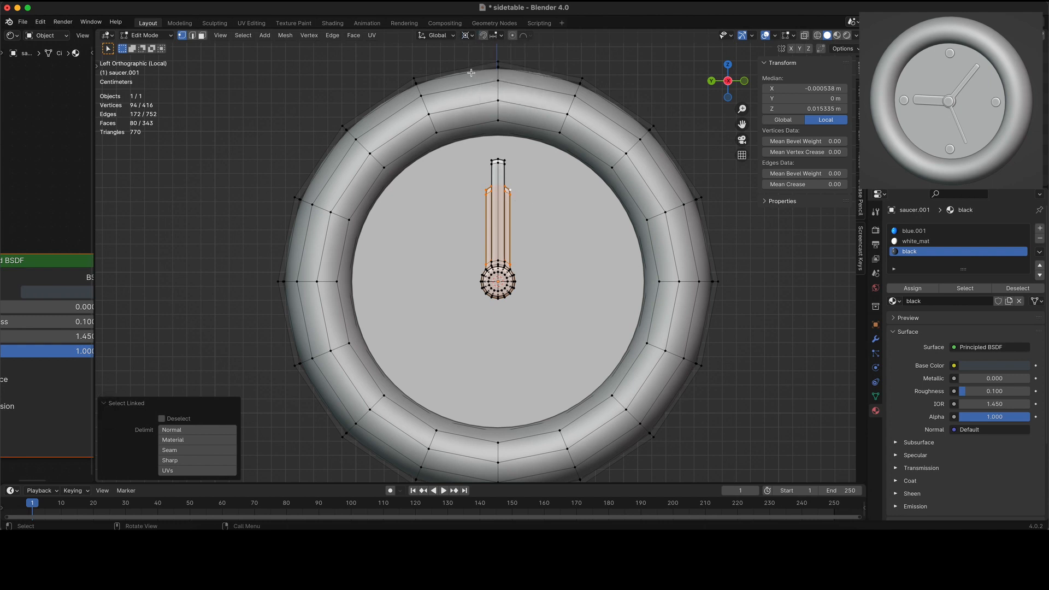
{"action": "key", "text": "r"}
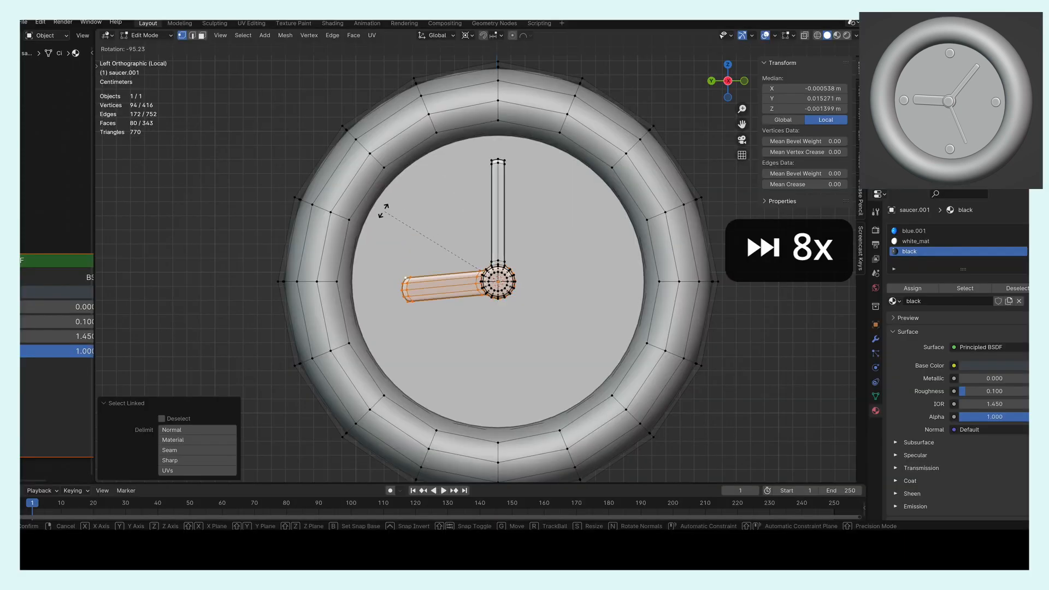
{"action": "left_click", "coordinate": [411, 246]}
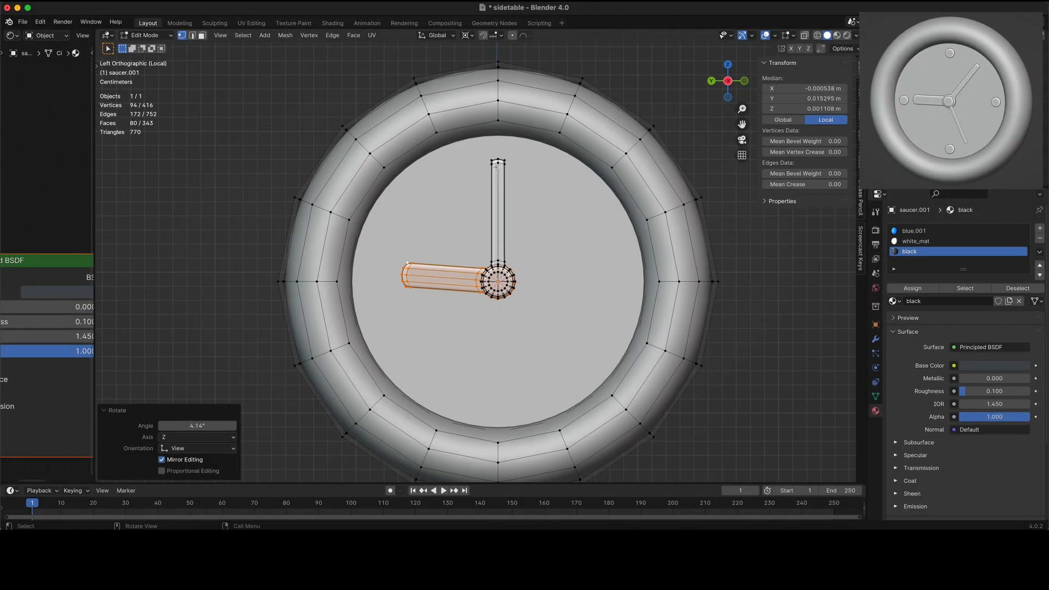
- Select the linked geometry of the long thin hand and rotate it clockwise by about 39.5° around the 3D cursor
{"action": "left_click", "coordinate": [497, 165]}
{"action": "key", "text": "l"}
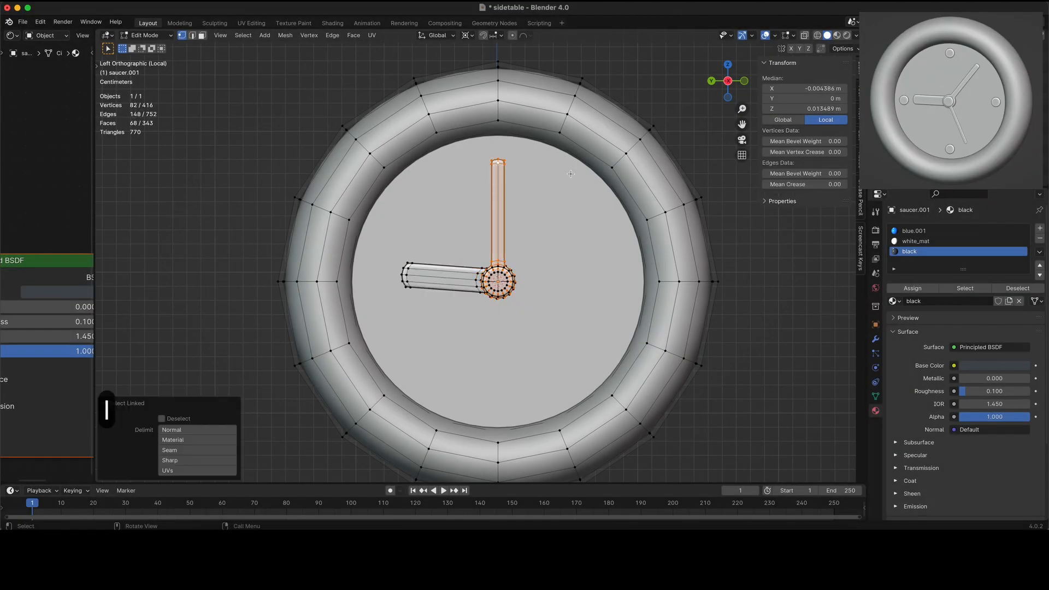
{"action": "key", "text": "r"}
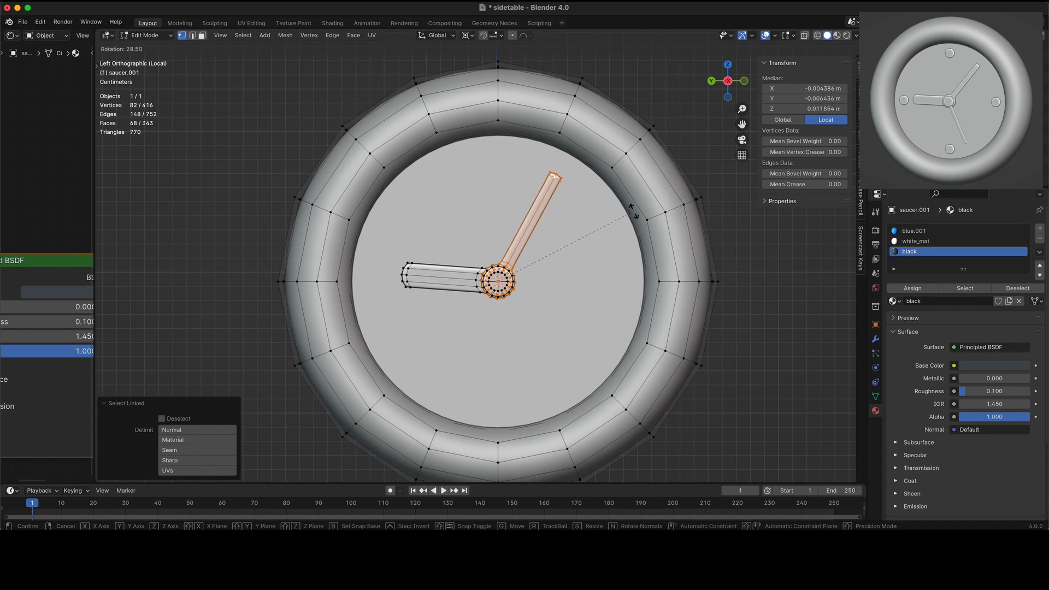
{"action": "left_click", "coordinate": [663, 232]}
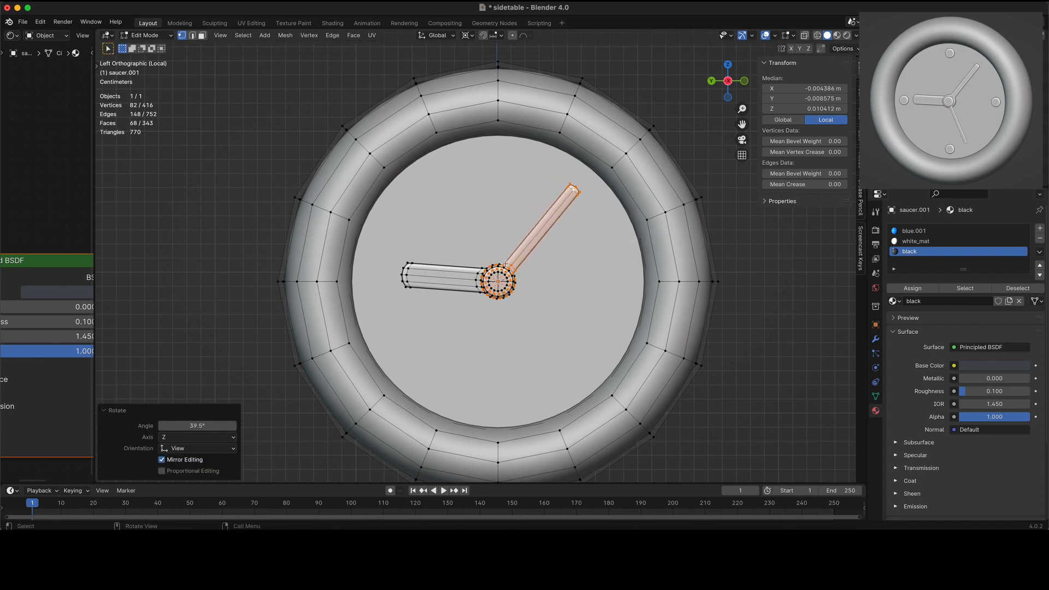
- Select the short wide hand again, fine-tune its rotation by about -2.49° and leave Edit Mode
{"action": "left_click", "coordinate": [410, 266]}
{"action": "key", "text": "l"}
{"action": "key", "text": "r"}
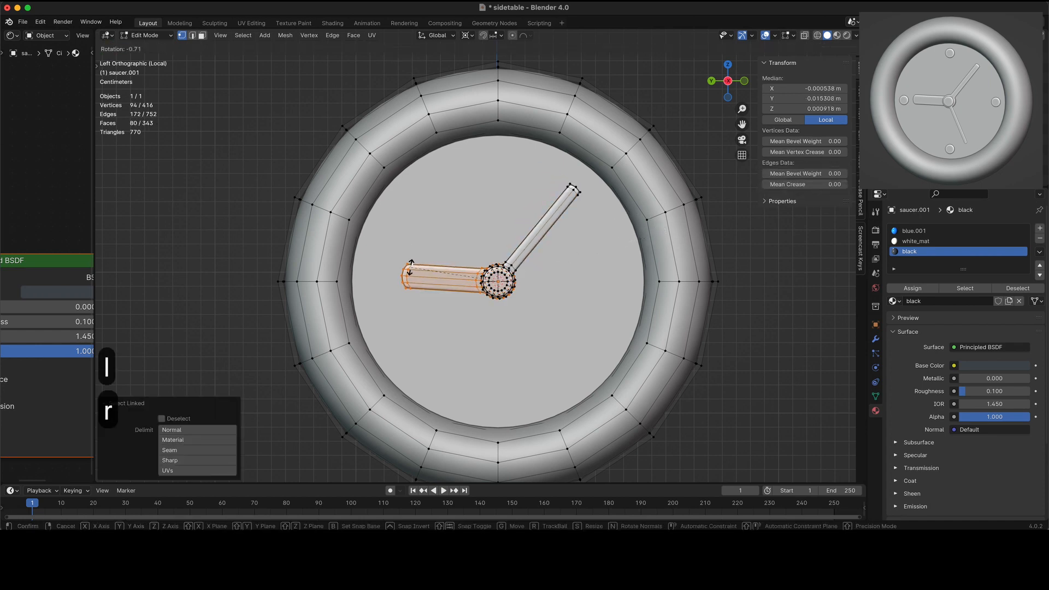
{"action": "left_click", "coordinate": [409, 270]}
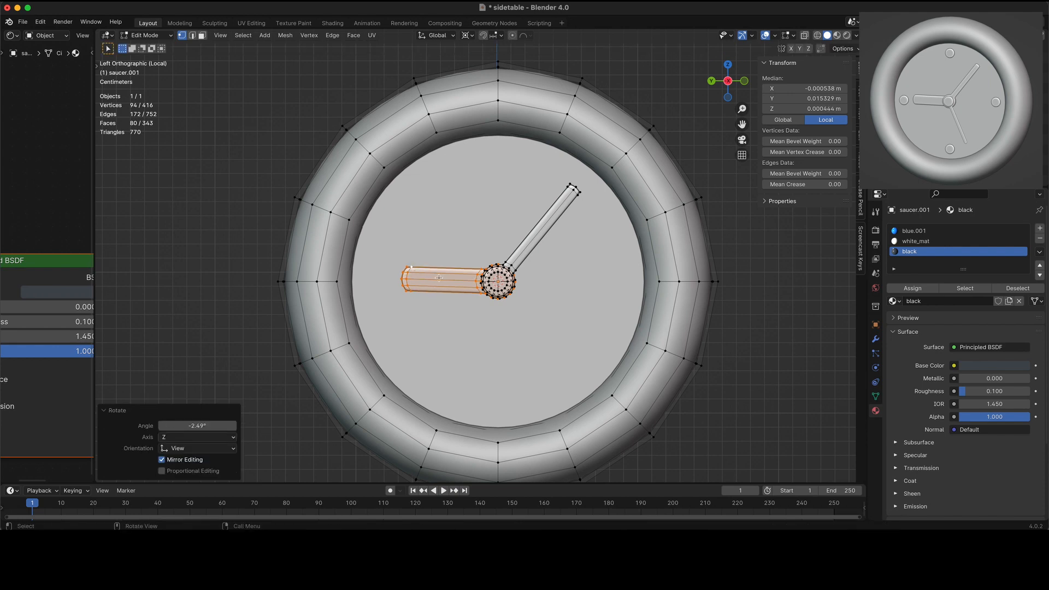
{"action": "key", "text": "Tab"}
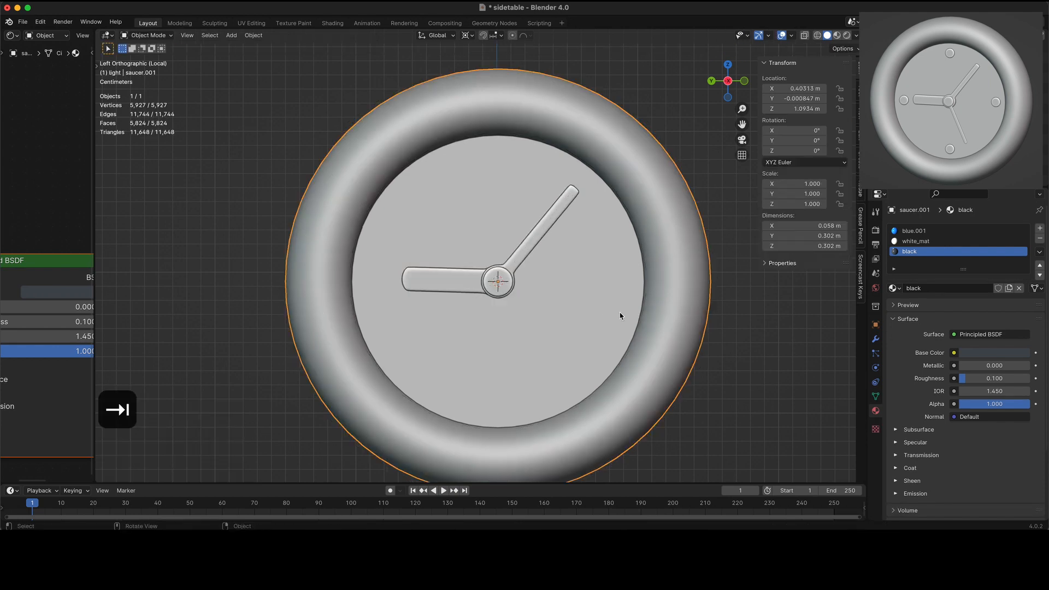
- In Edit Mode, select the linked centre cap and scale it to about 0.872 in Y and Z, leaving X locked
{"action": "key", "text": "Tab"}
{"action": "scroll", "coordinate": [559, 290], "scroll_direction": "up", "scroll_amount": 3}
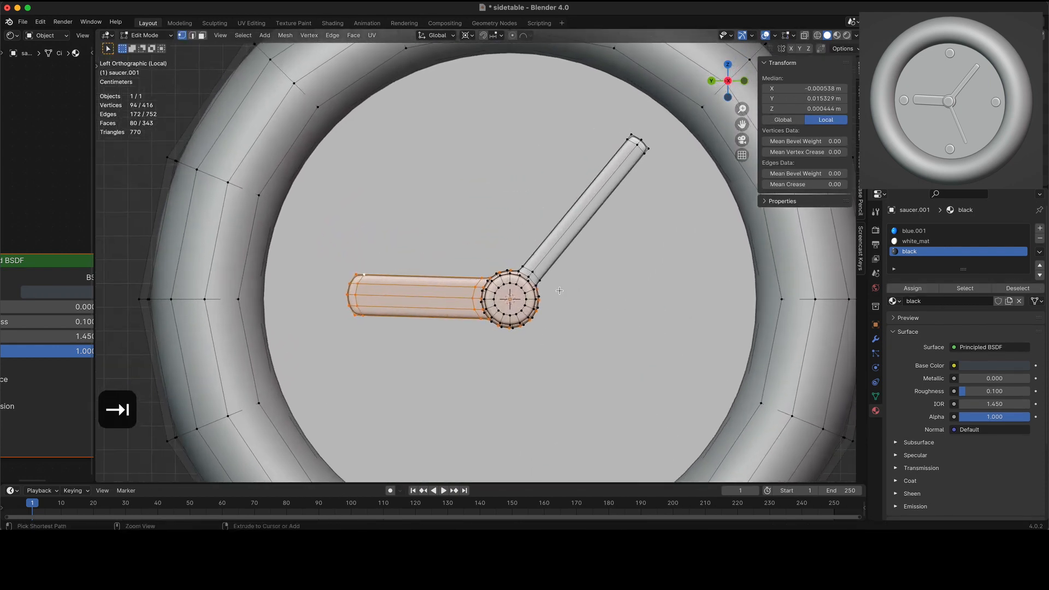
{"action": "left_click", "coordinate": [528, 295]}
{"action": "key", "text": "l"}
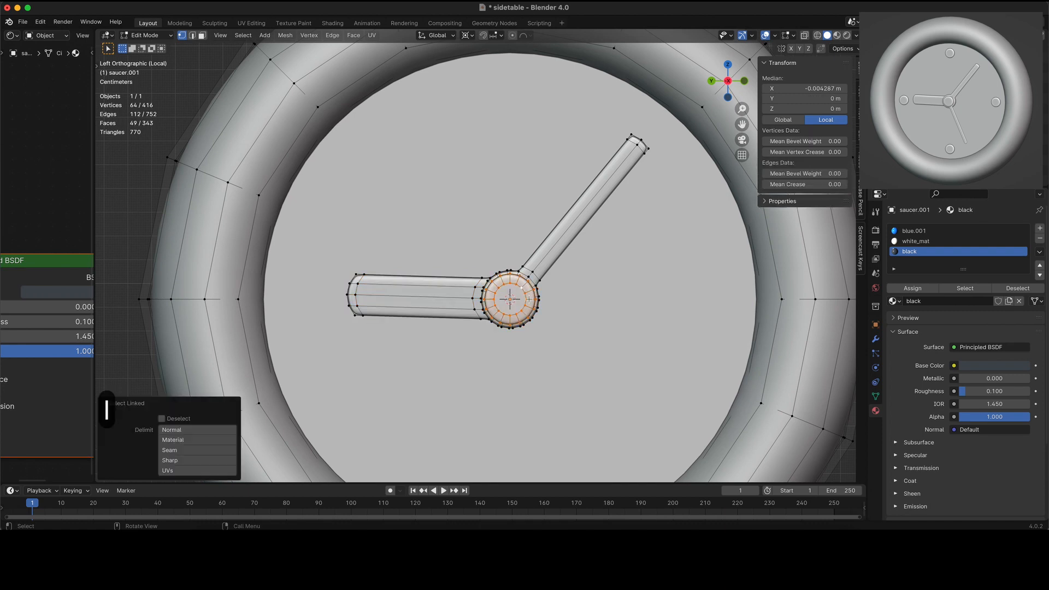
{"action": "key", "text": "s"}
{"action": "key", "text": "shift+x"}
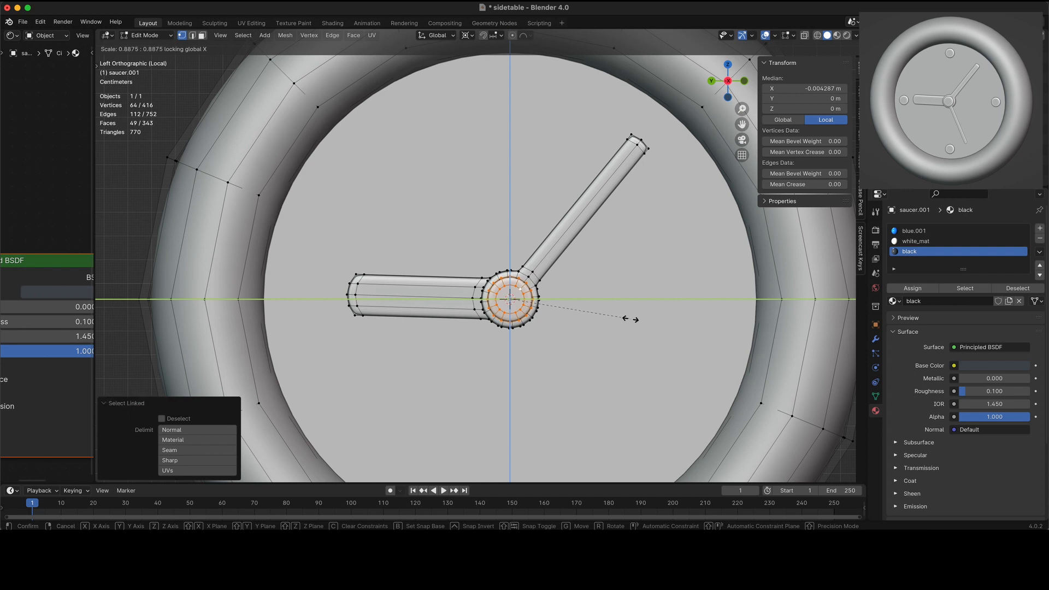
{"action": "left_click", "coordinate": [628, 320]}
{"action": "scroll", "coordinate": [636, 296], "scroll_direction": "down", "scroll_amount": 3}
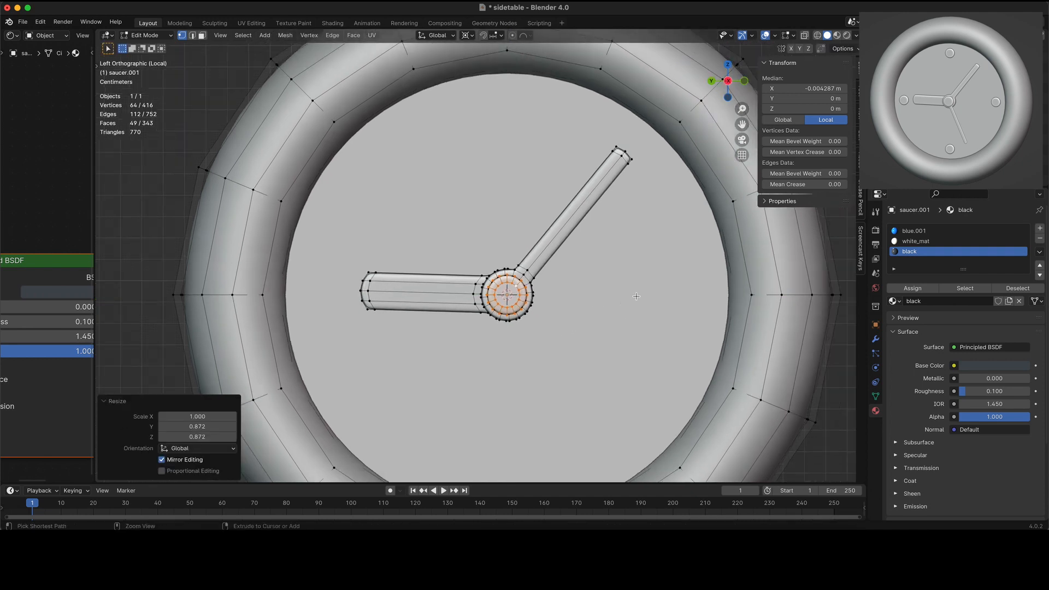
- Back in Object Mode, check the whole clock in rendered shading and return to solid shading
{"action": "key", "text": "Tab"}
{"action": "scroll", "coordinate": [637, 298], "scroll_direction": "down", "scroll_amount": 3}
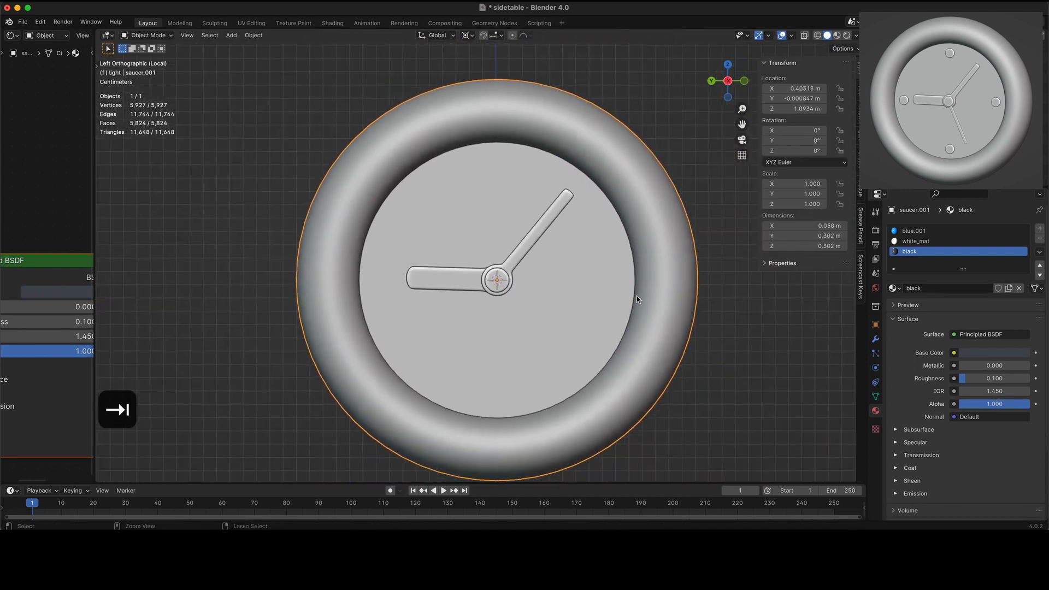
{"action": "left_click", "coordinate": [846, 35]}
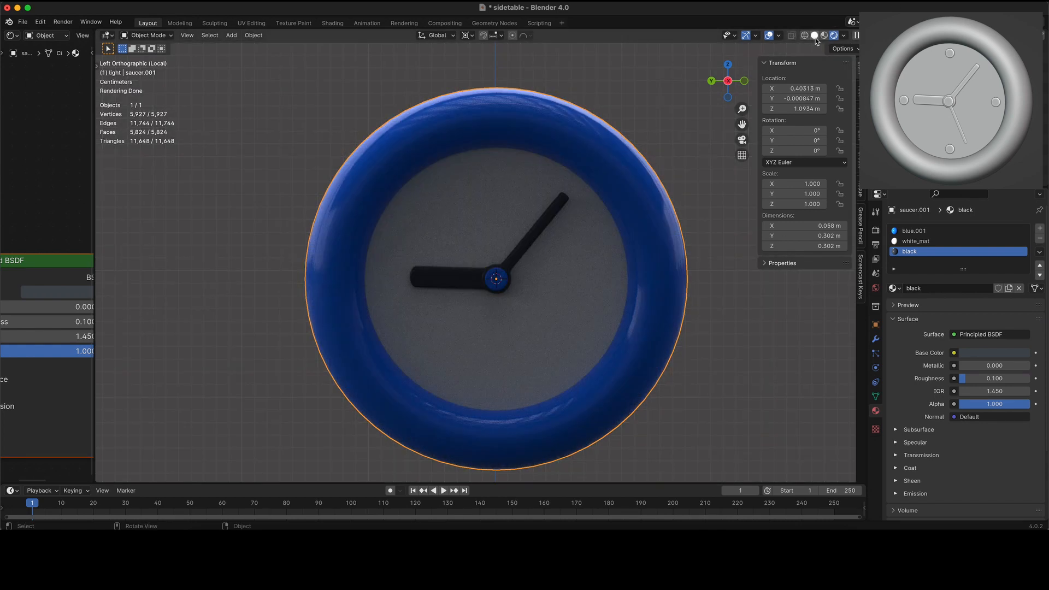
{"action": "left_click", "coordinate": [814, 35]}
- In Edit Mode, use X-ray to select only the front vertices of the centre cap and move them about -0.00075 m along X
{"action": "key", "text": "Tab"}
{"action": "scroll", "coordinate": [545, 338], "scroll_direction": "up", "scroll_amount": 2}
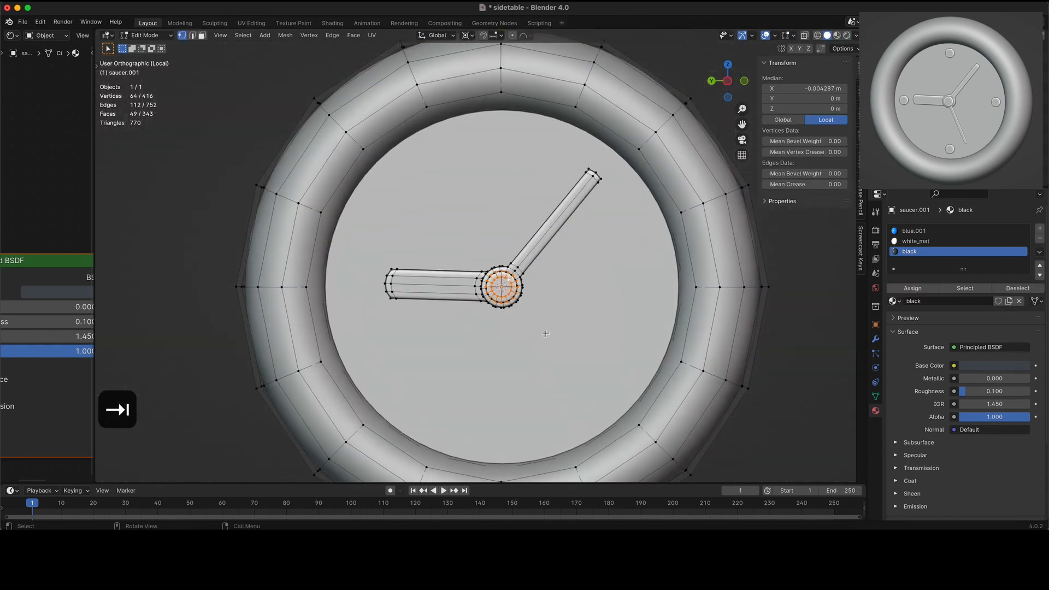
{"action": "middle_click_drag", "start_coordinate": [545, 334], "coordinate": [545, 333]}
{"action": "scroll", "coordinate": [545, 333], "scroll_direction": "up", "scroll_amount": 5}
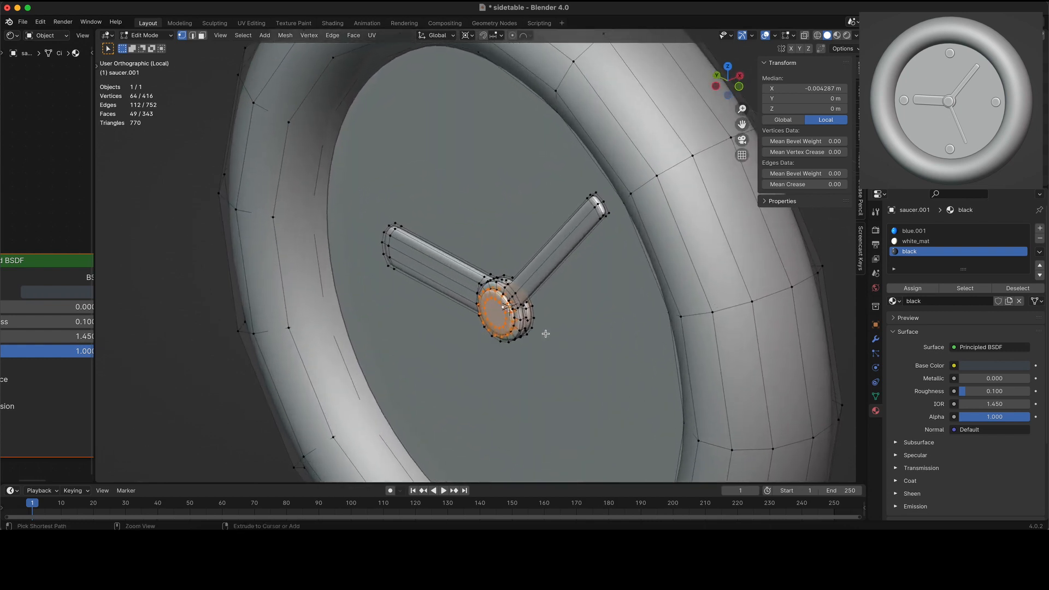
{"action": "scroll", "coordinate": [546, 333], "scroll_direction": "up", "scroll_amount": 3}
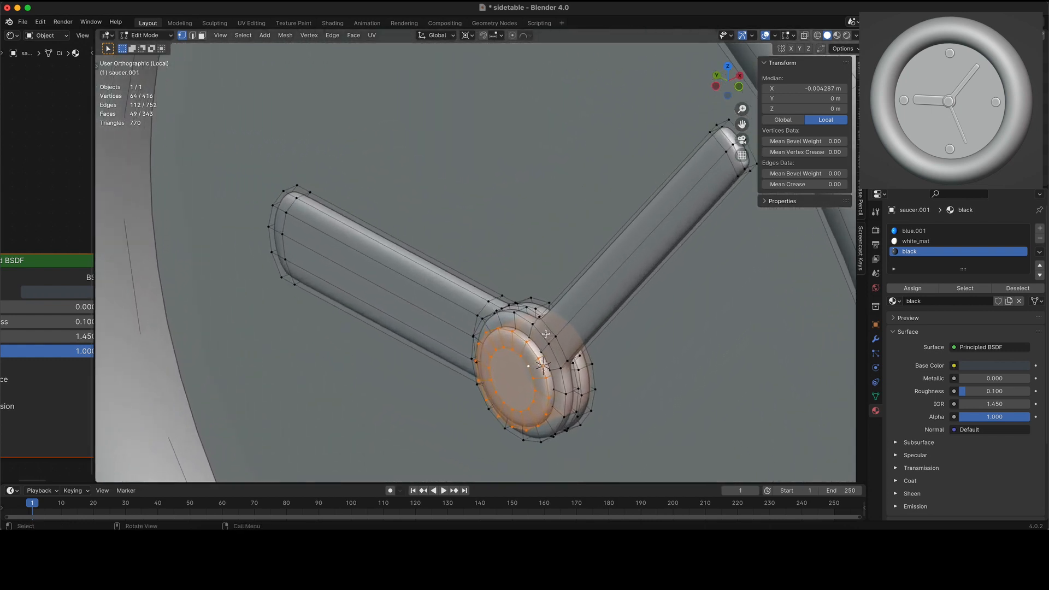
{"action": "middle_click_drag", "start_coordinate": [552, 350], "coordinate": [555, 350]}
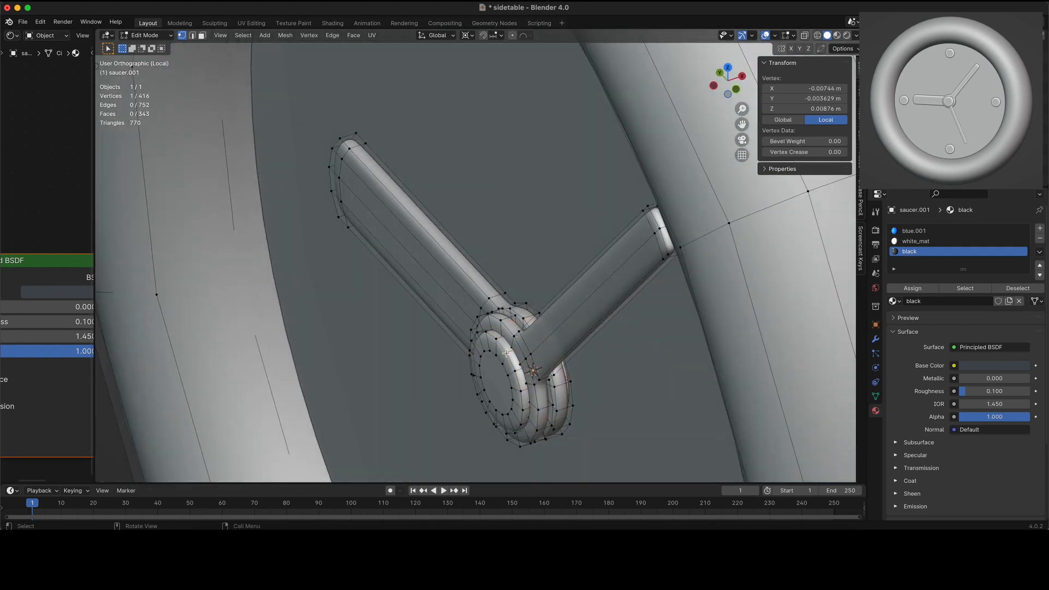
{"action": "key", "text": "l"}
{"action": "key", "text": "alt+z"}
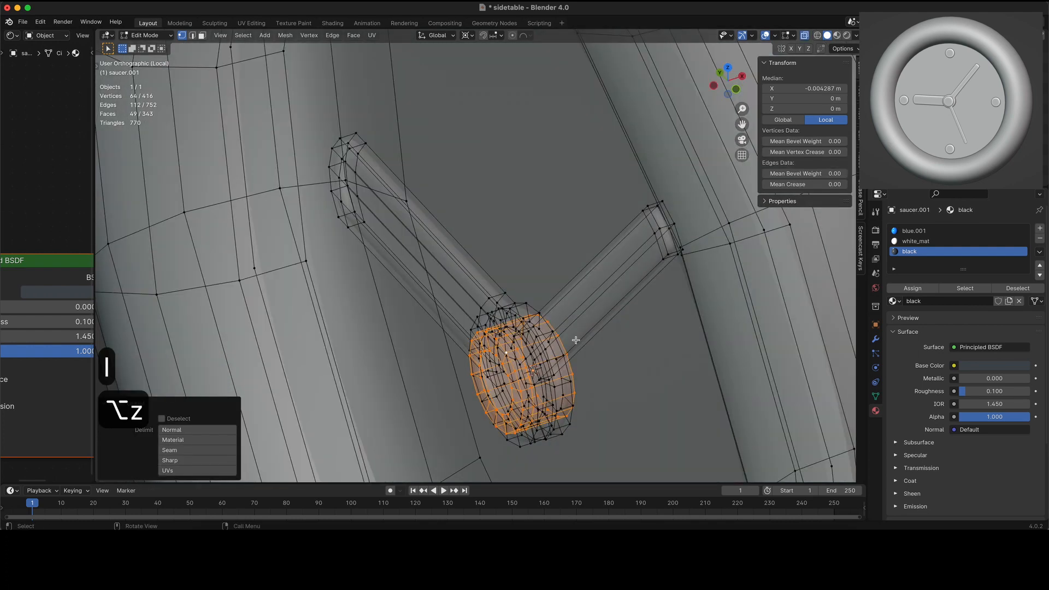
{"action": "middle_click_drag", "start_coordinate": [575, 340], "coordinate": [525, 302]}
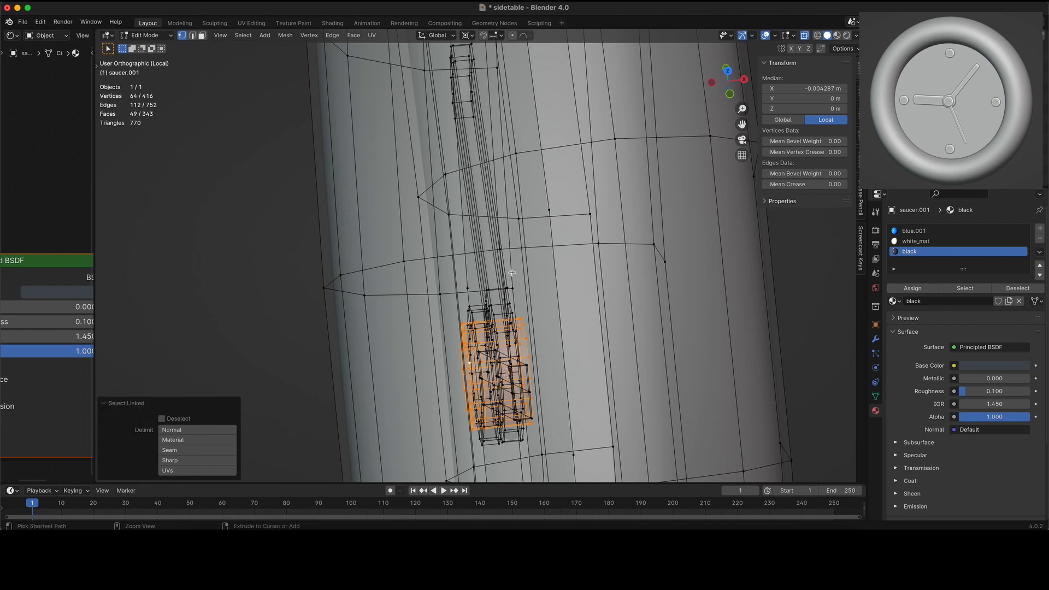
{"action": "left_click_drag", "start_coordinate": [503, 276], "coordinate": [579, 475], "text": "ctrl"}
{"action": "middle_click_drag", "start_coordinate": [577, 367], "coordinate": [597, 347]}
{"action": "key", "text": "alt+z"}
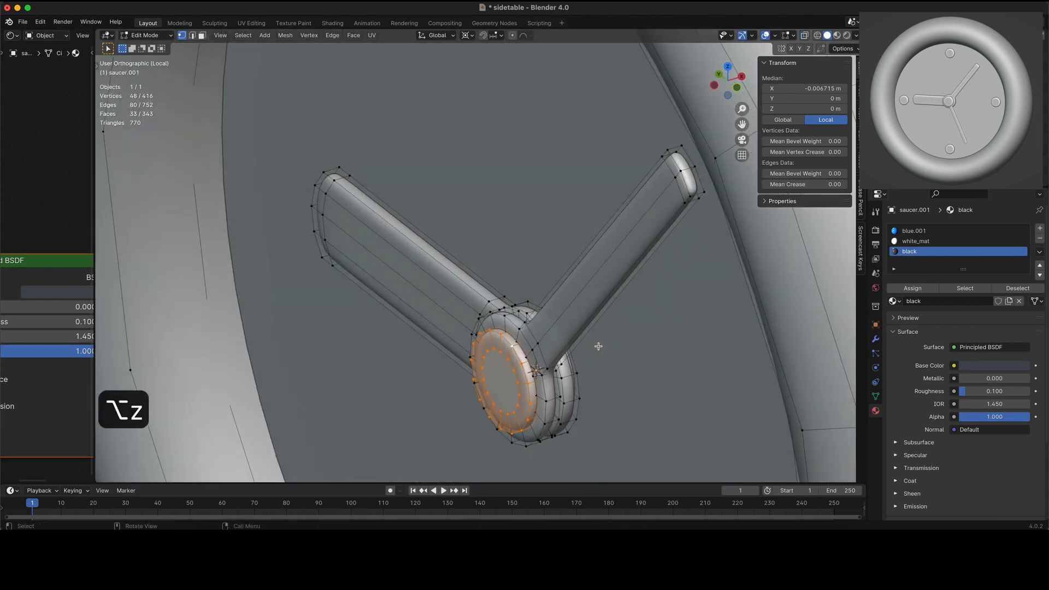
{"action": "key", "text": "g"}
{"action": "key", "text": "x"}
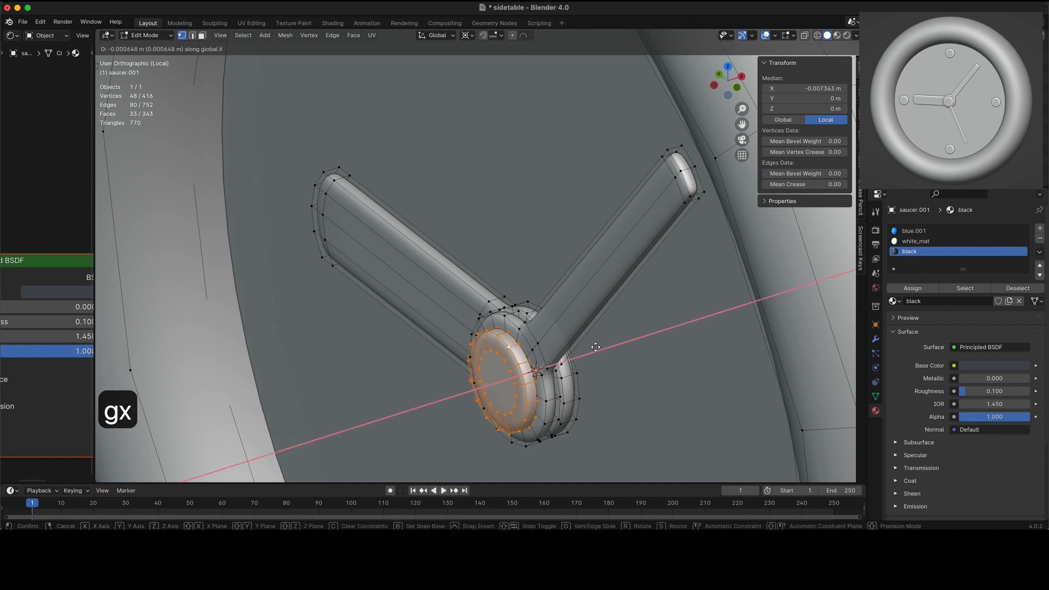
{"action": "left_click", "coordinate": [595, 347]}
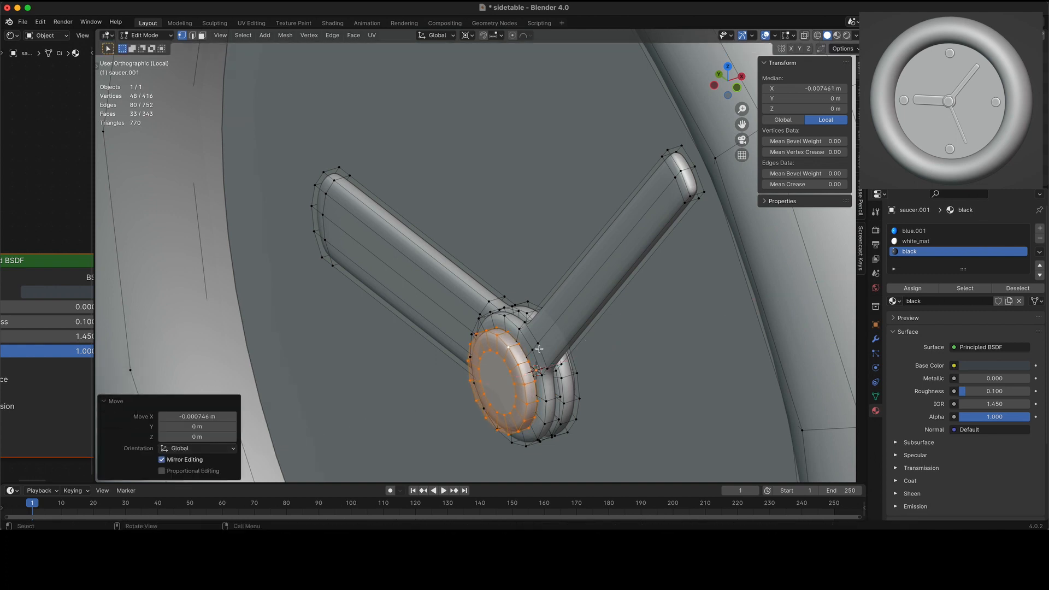
- Duplicate the outer edge loop at the front of the centre cap and offset the copy about 0.0016 m along X
{"action": "left_click", "coordinate": [502, 343], "text": "alt"}
{"action": "key", "text": "shift+d"}
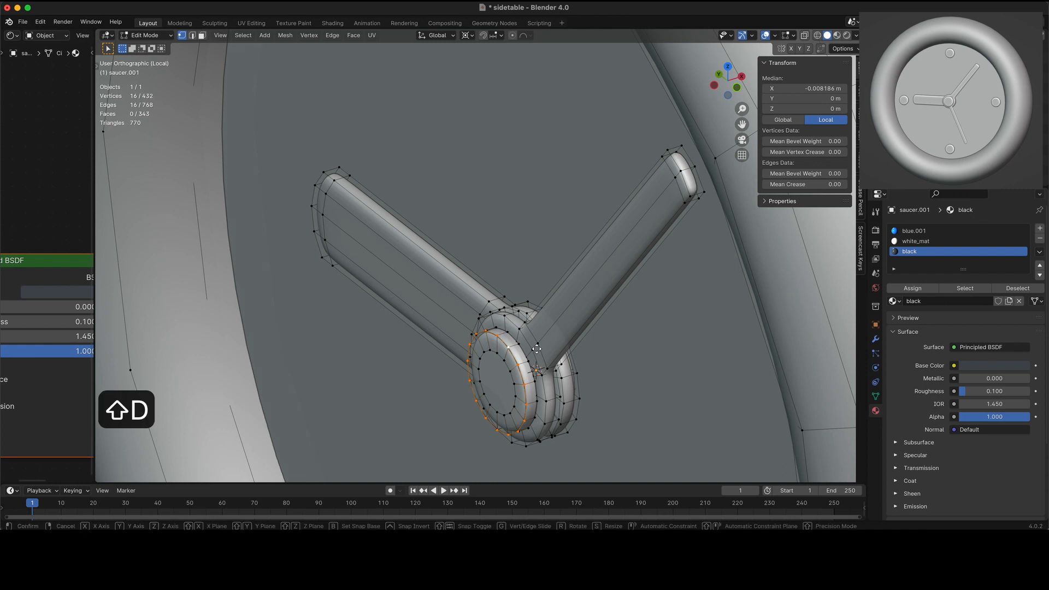
{"action": "key", "text": "x"}
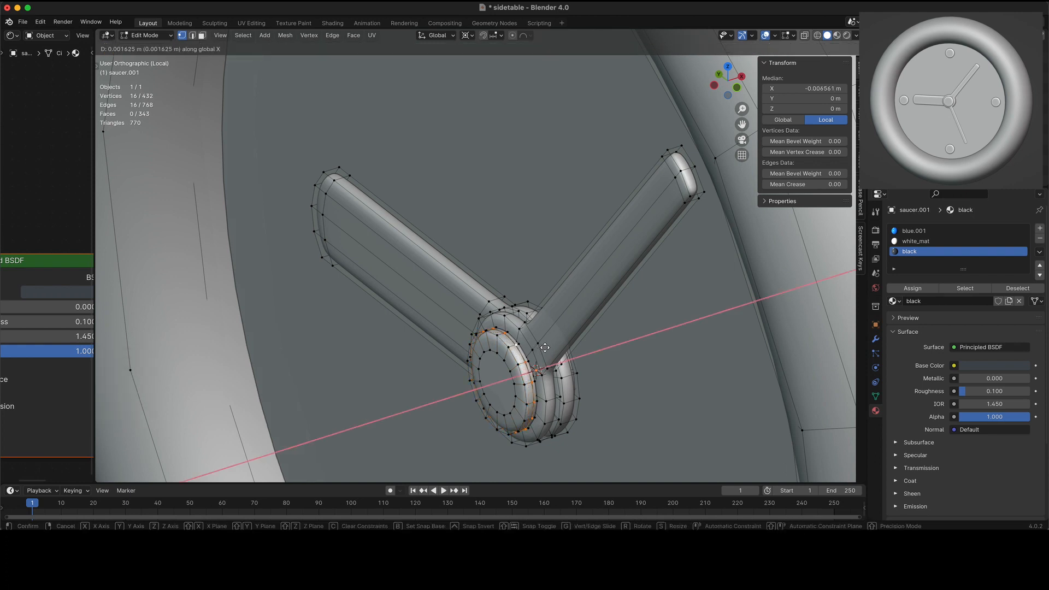
{"action": "left_click", "coordinate": [544, 348]}
- Change the transform pivot so the duplicated ring scales about its own centre, then enlarge it by about 1.081 and again by 1.020
{"action": "key", "text": "s"}
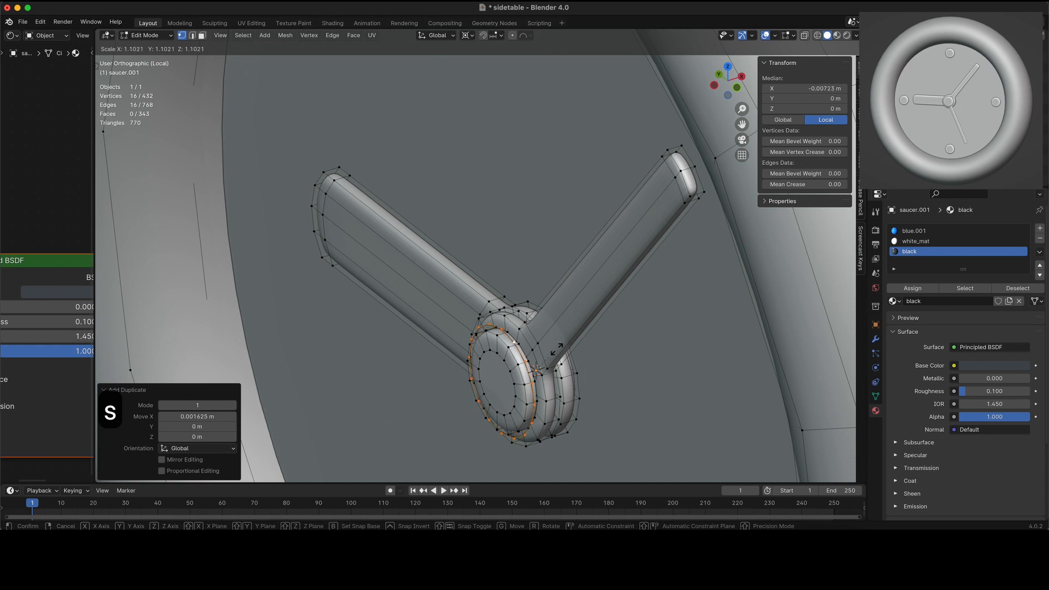
{"action": "right_click", "coordinate": [556, 350]}
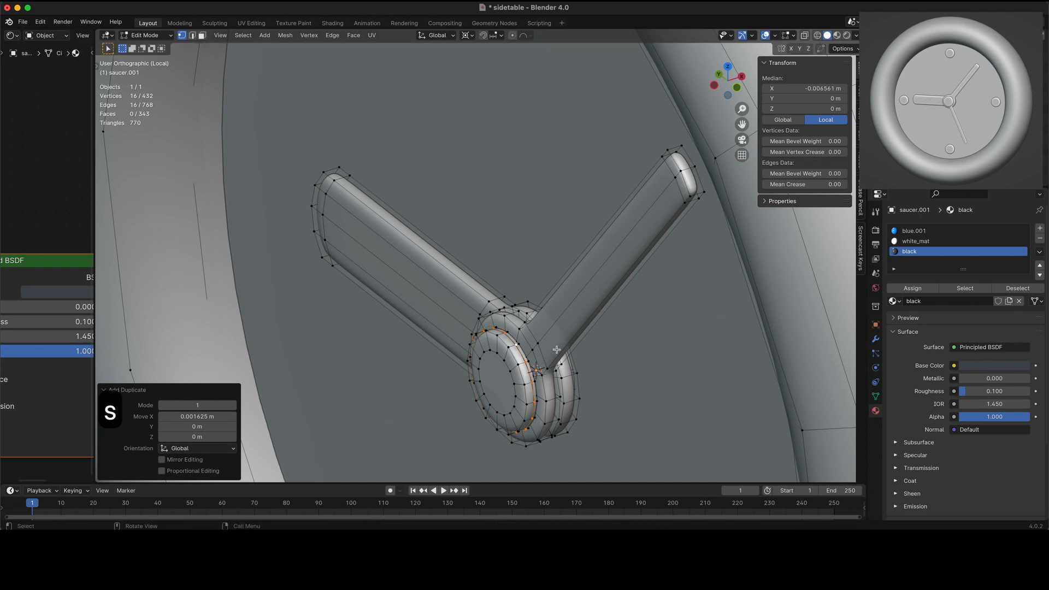
{"action": "left_click", "coordinate": [473, 41]}
{"action": "left_click", "coordinate": [492, 83]}
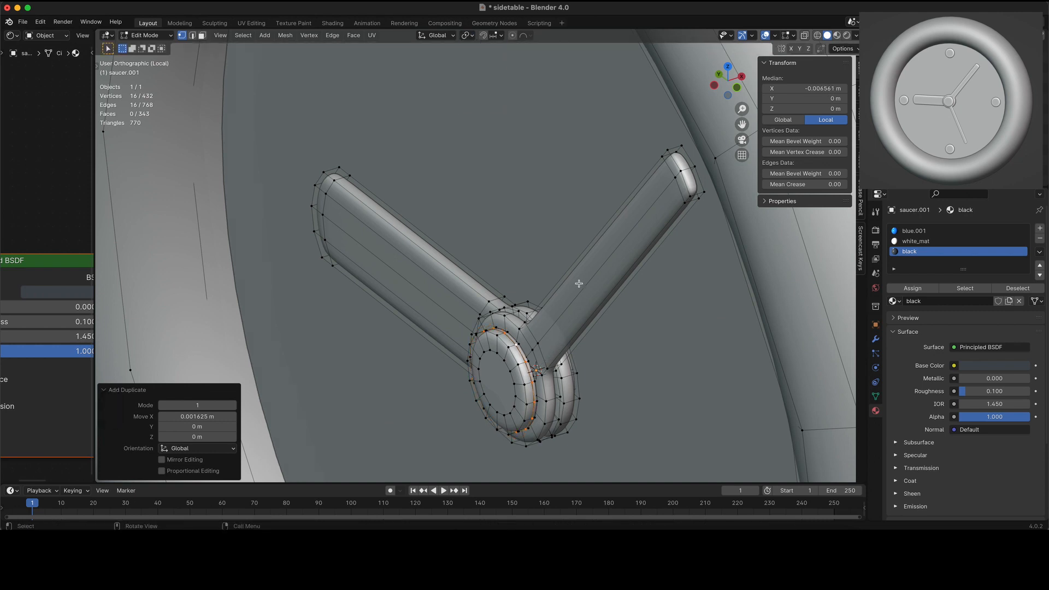
{"action": "key", "text": "s"}
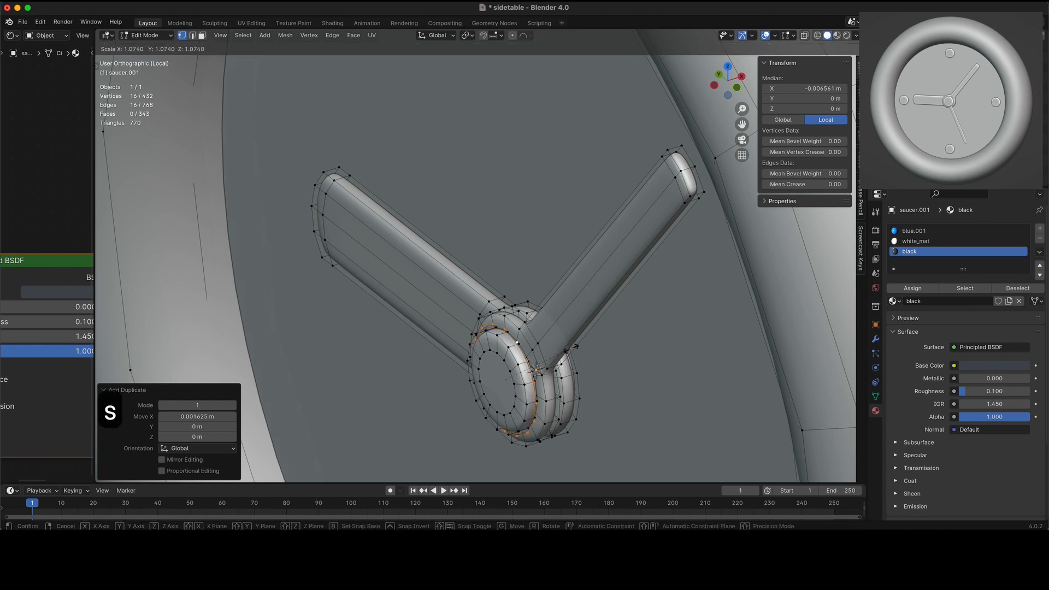
{"action": "left_click", "coordinate": [571, 349]}
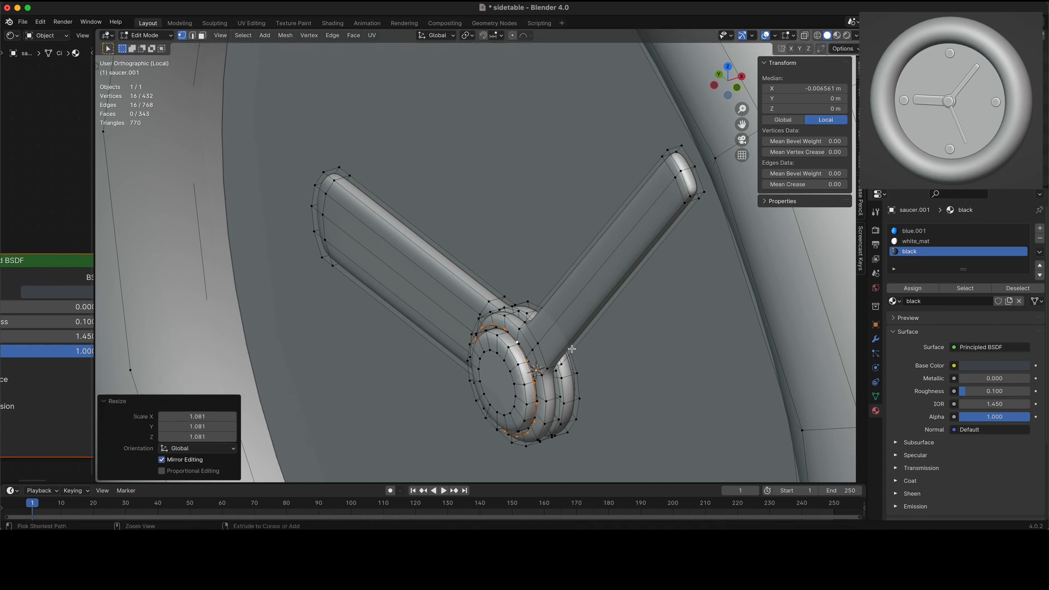
{"action": "key", "text": "ctrl+KP_3"}
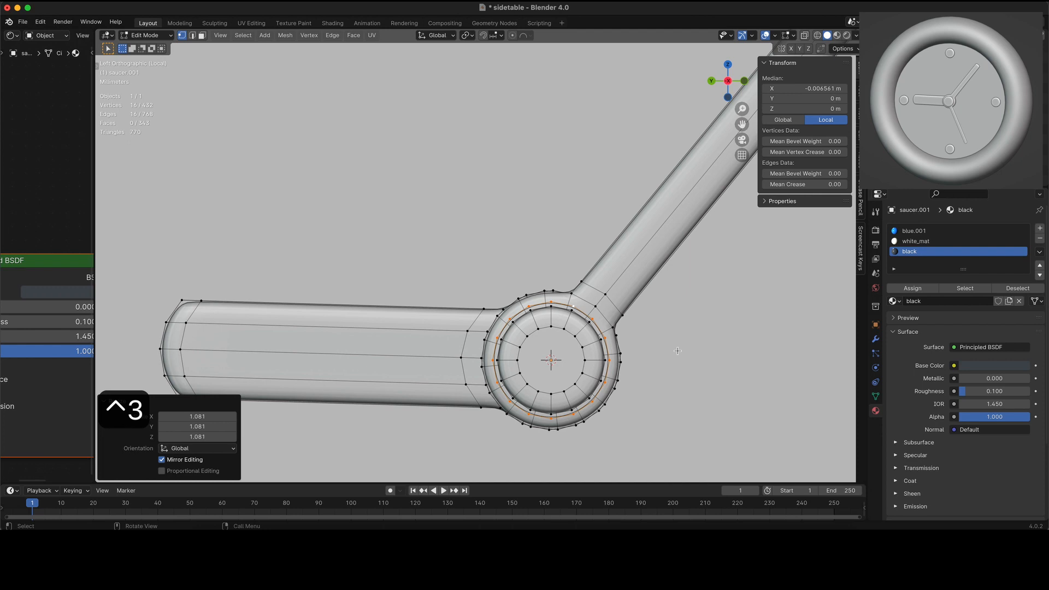
{"action": "key", "text": "s"}
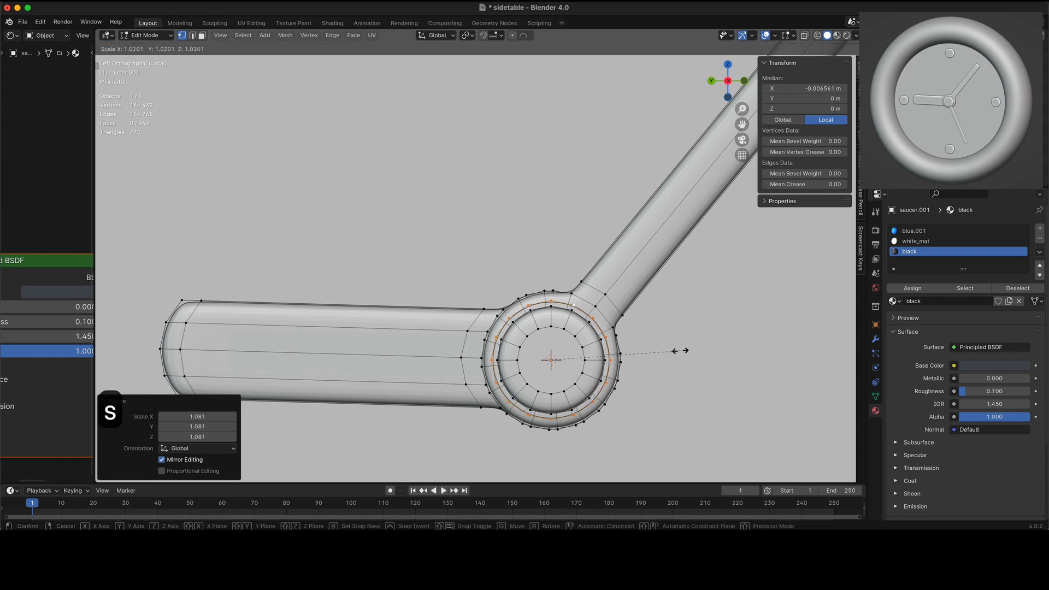
{"action": "left_click", "coordinate": [680, 351]}
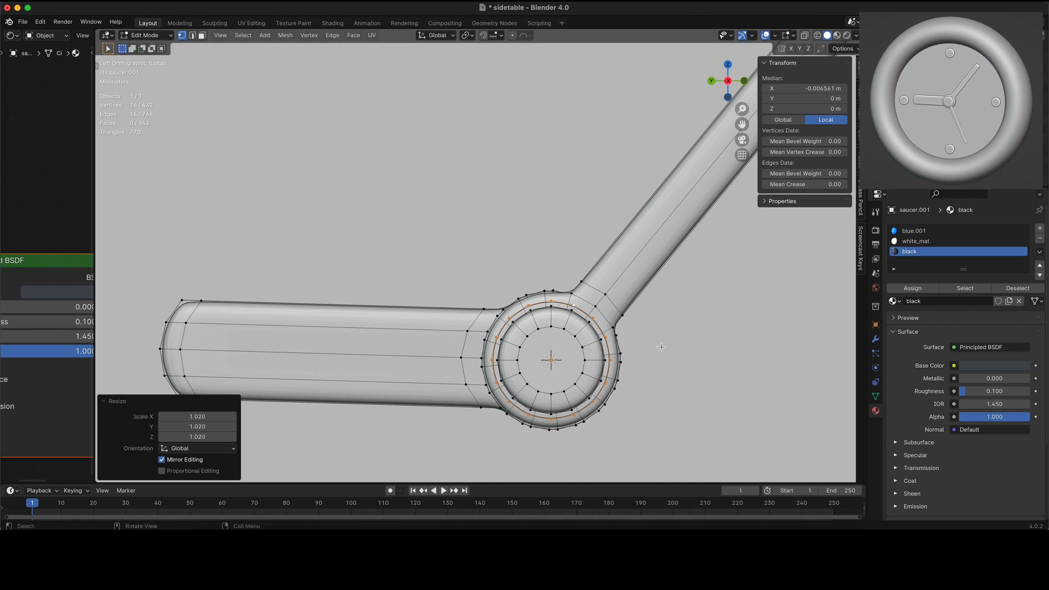
- Isolate the duplicated ring, fill it with a face and inset that face by about 0.0022 m
{"action": "key", "text": "shift+h"}
{"action": "scroll", "coordinate": [580, 314], "scroll_direction": "down", "scroll_amount": 3}
{"action": "key", "text": "f"}
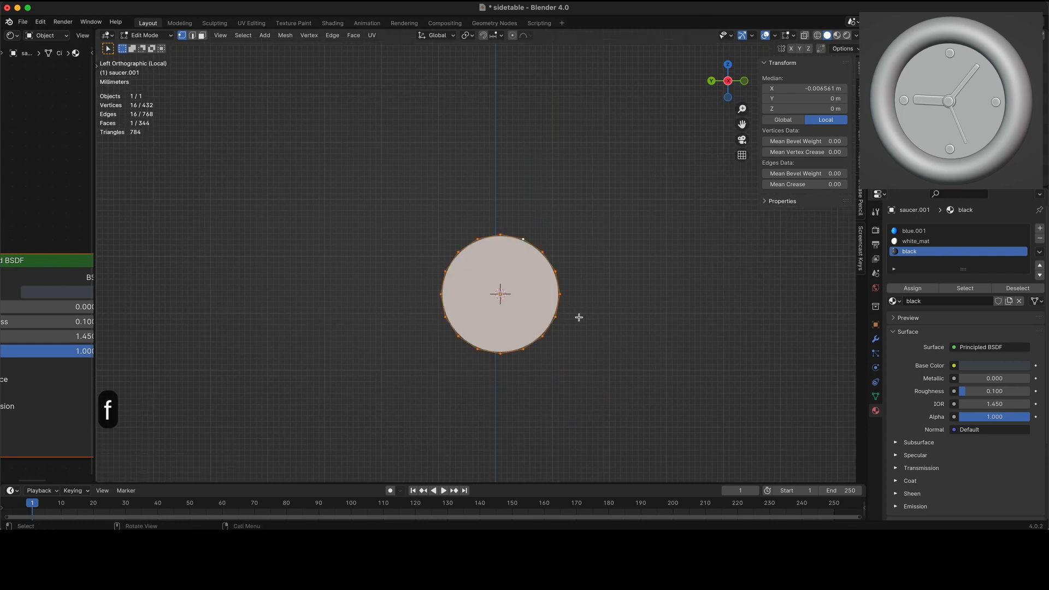
{"action": "key", "text": "i"}
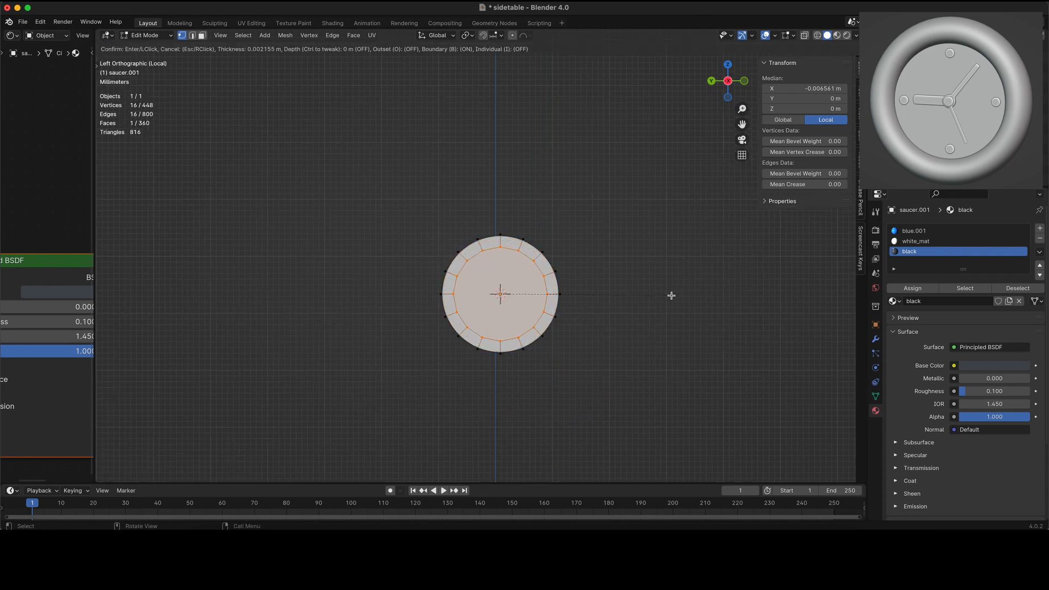
{"action": "left_click", "coordinate": [671, 296]}
- Reveal the hidden geometry, select the new disc's three uppermost outer vertices and extrude them about 0.082 m along Z
{"action": "left_click_drag", "start_coordinate": [468, 220], "coordinate": [536, 243]}
{"action": "scroll", "coordinate": [536, 243], "scroll_direction": "down", "scroll_amount": 2}
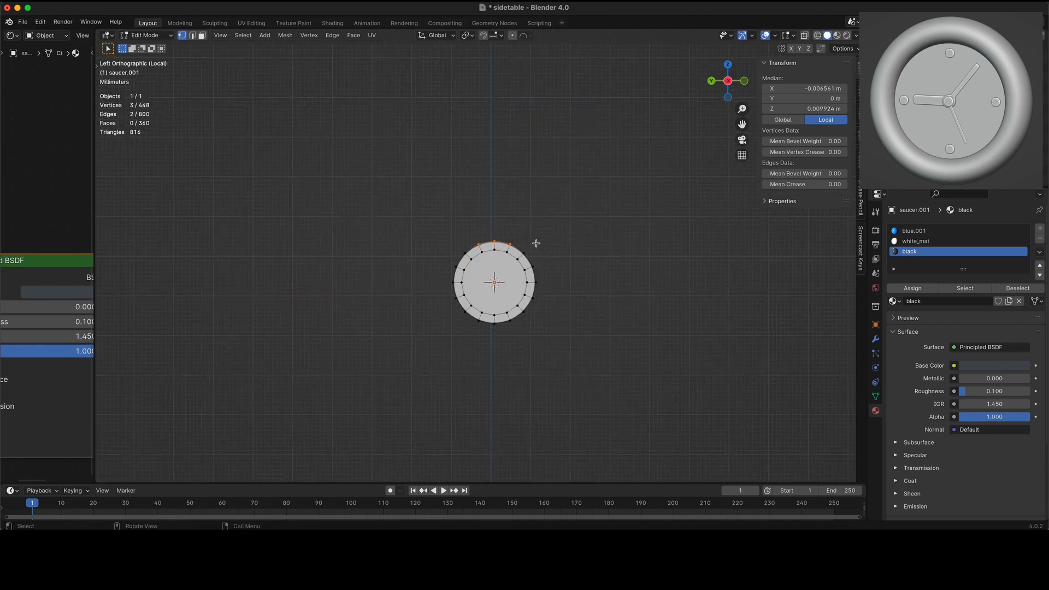
{"action": "key", "text": "alt+h"}
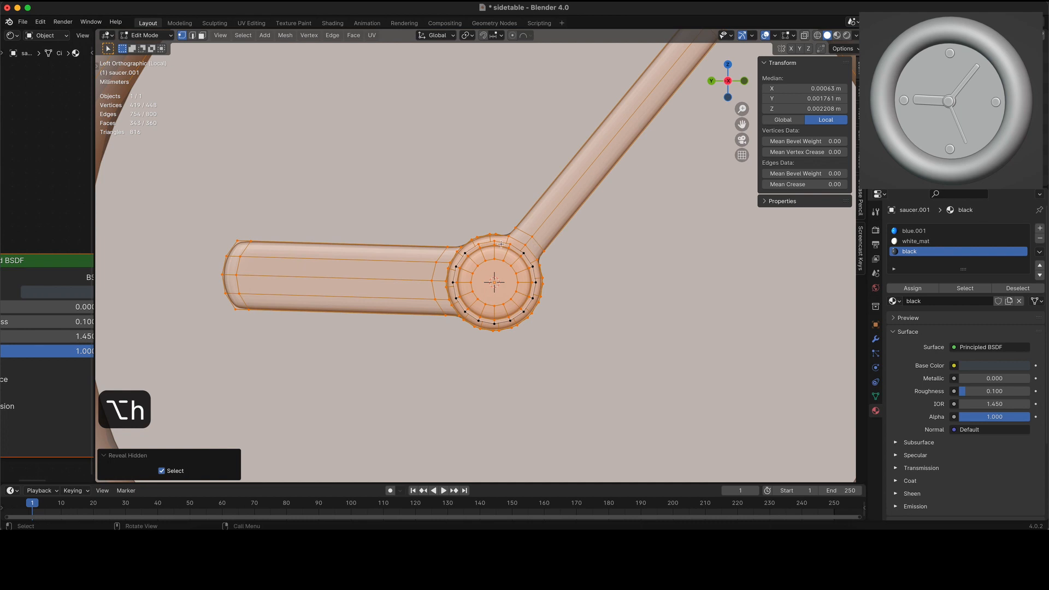
{"action": "left_click", "coordinate": [511, 242]}
{"action": "left_click", "coordinate": [495, 241], "text": "shift"}
{"action": "left_click", "coordinate": [481, 243], "text": "shift"}
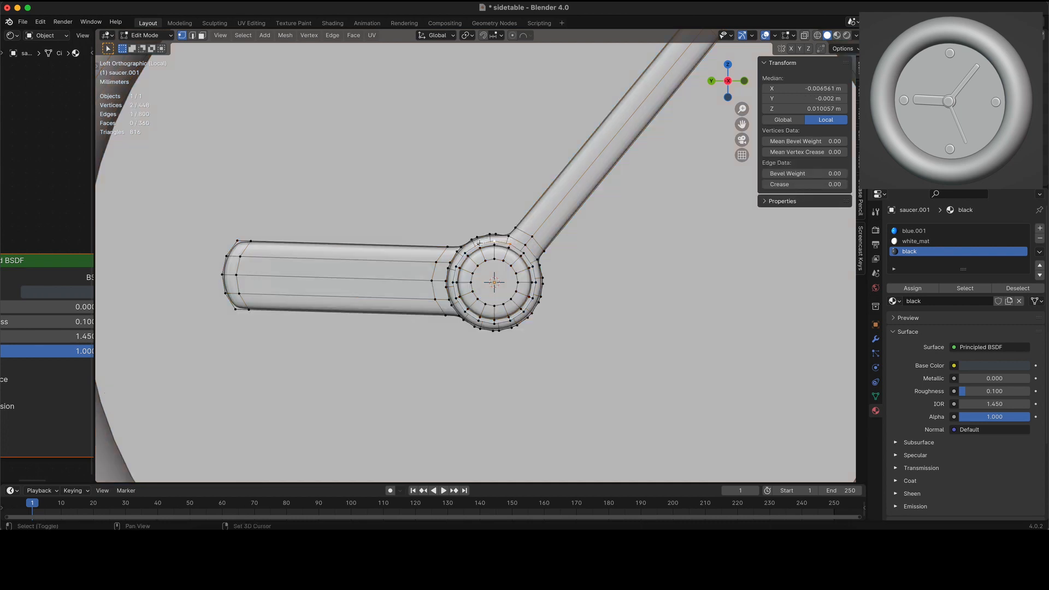
{"action": "scroll", "coordinate": [572, 291], "scroll_direction": "down", "scroll_amount": 5}
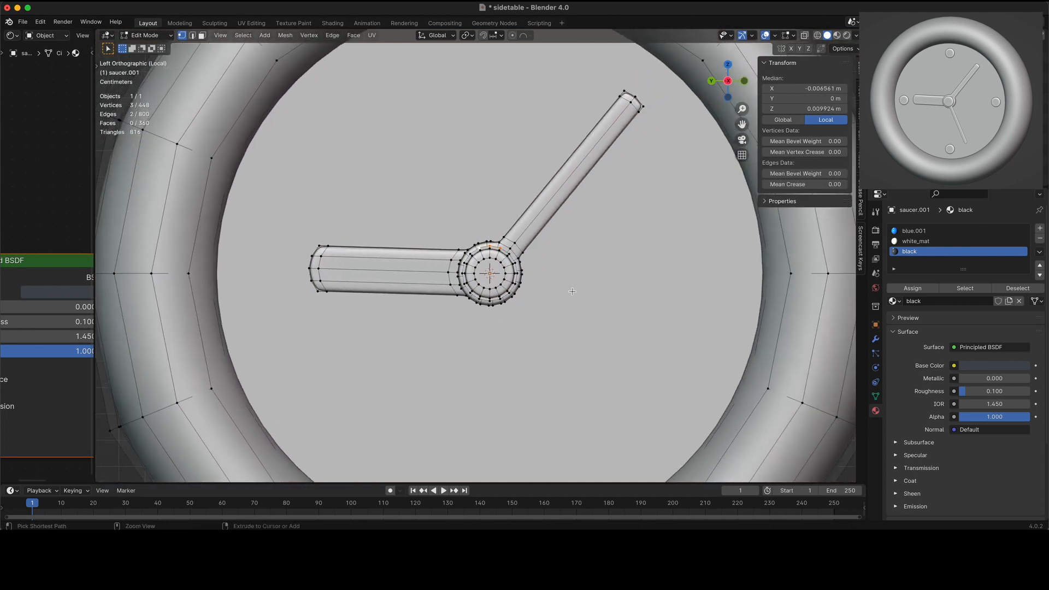
{"action": "key", "text": "e"}
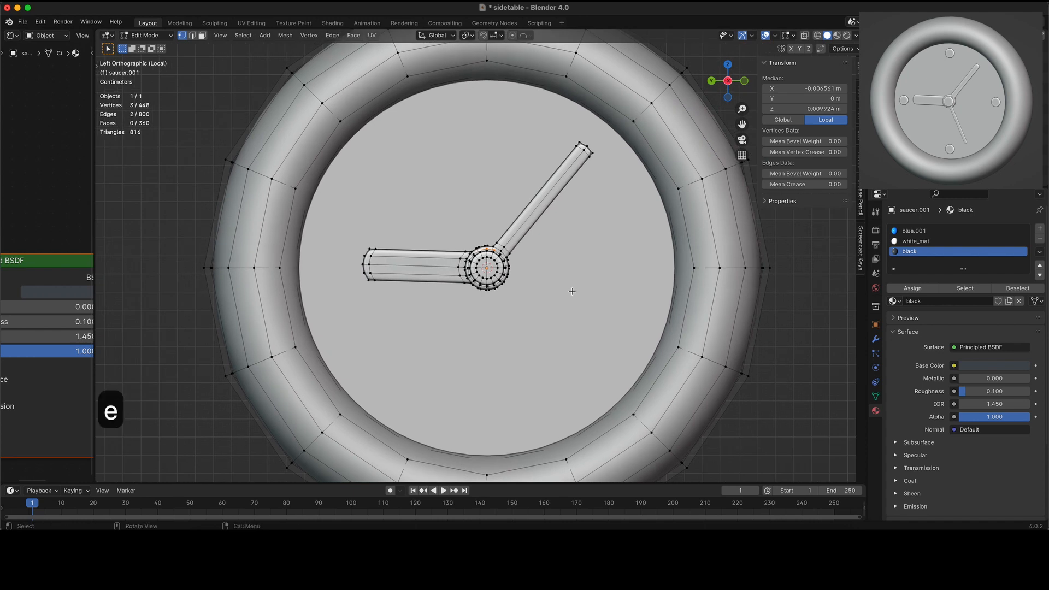
{"action": "key", "text": "z"}
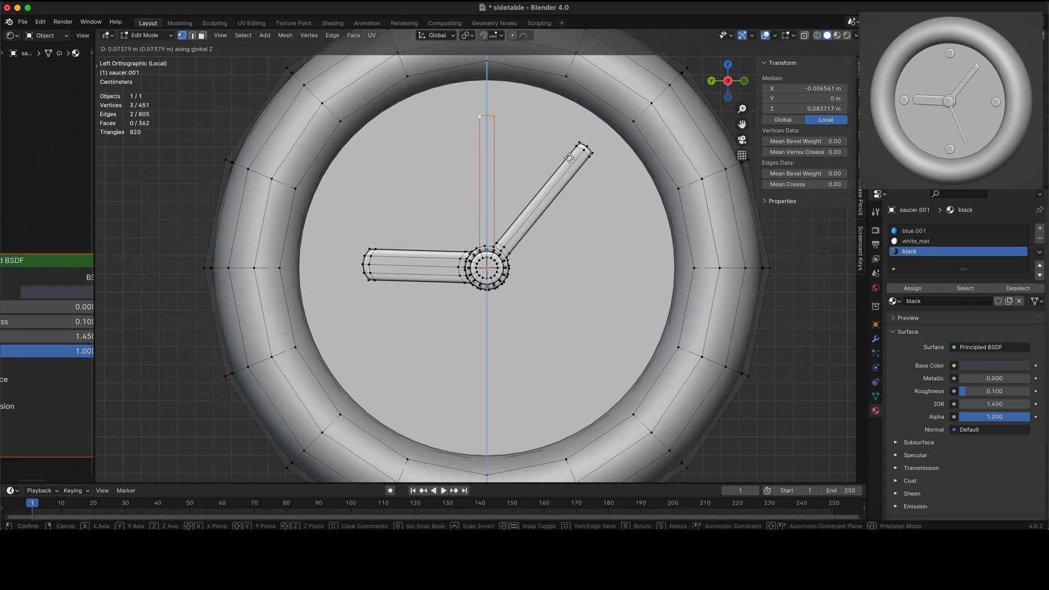
{"action": "left_click", "coordinate": [572, 143]}
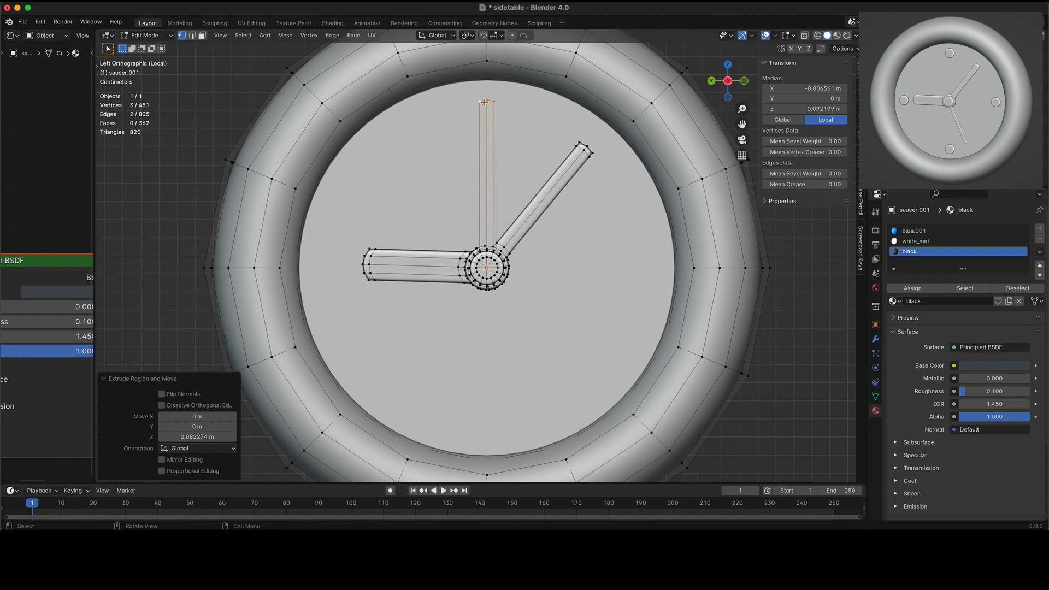
- Isolate the linked disc and strip, add a loop cut across the strip and bevel it about 0.037 m towards both ends
{"action": "key", "text": "l"}
{"action": "key", "text": "shift+h"}
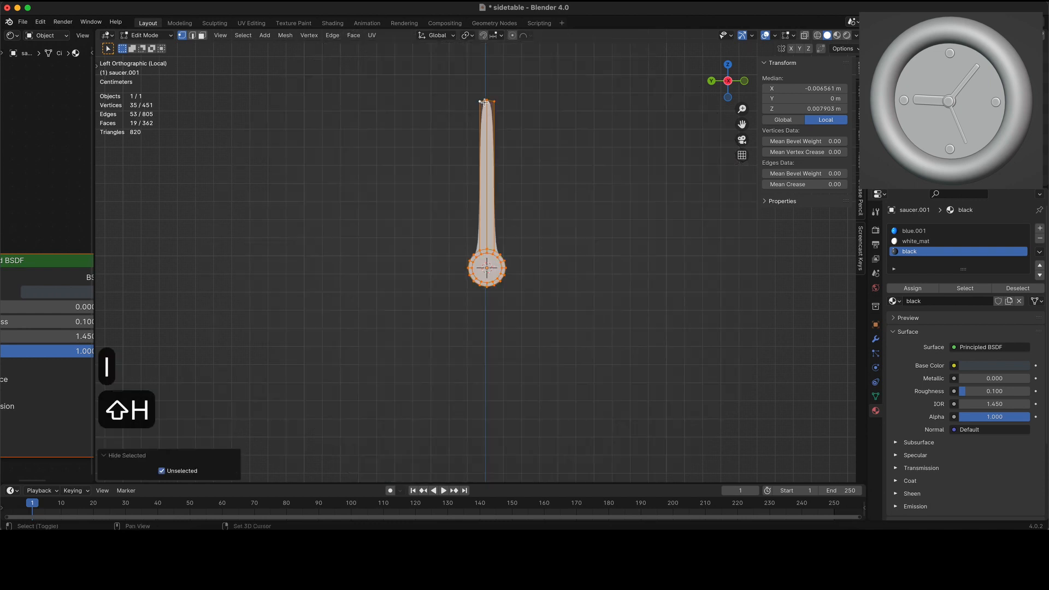
{"action": "key", "text": "ctrl+r"}
{"action": "double_click", "coordinate": [486, 165]}
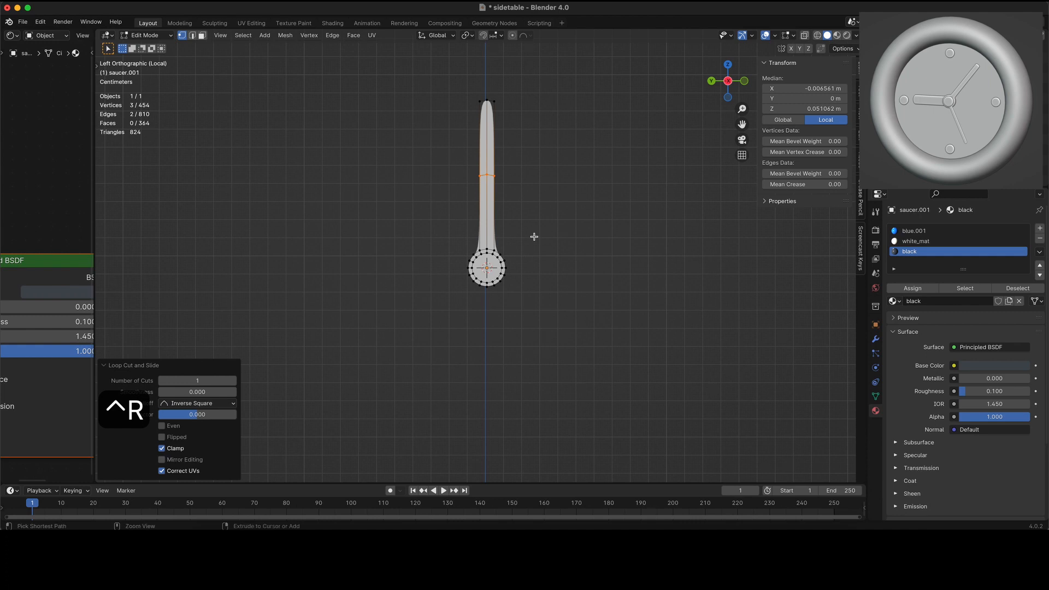
{"action": "key", "text": "ctrl+b"}
{"action": "left_click", "coordinate": [574, 242]}
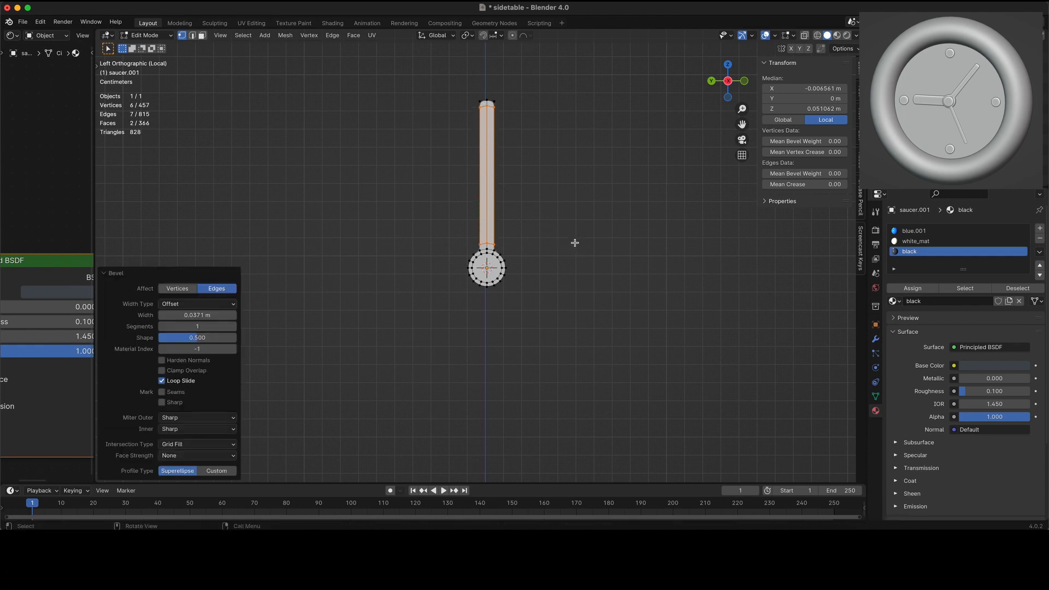
- Select the side vertices at the strip's tip and base and scale them to about 0.644 along Y
{"action": "scroll", "coordinate": [476, 101], "scroll_direction": "up", "scroll_amount": 4}
{"action": "left_click_drag", "start_coordinate": [462, 71], "coordinate": [484, 121]}
{"action": "left_click_drag", "start_coordinate": [498, 71], "coordinate": [519, 132], "text": "shift"}
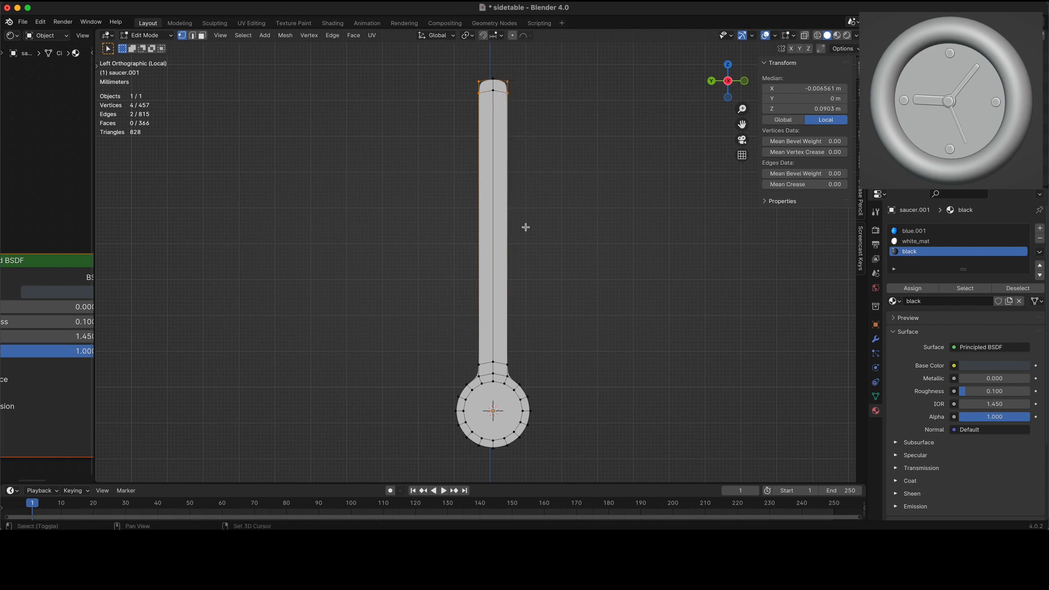
{"action": "left_click", "coordinate": [503, 365], "text": "shift"}
{"action": "left_click", "coordinate": [473, 362], "text": "shift"}
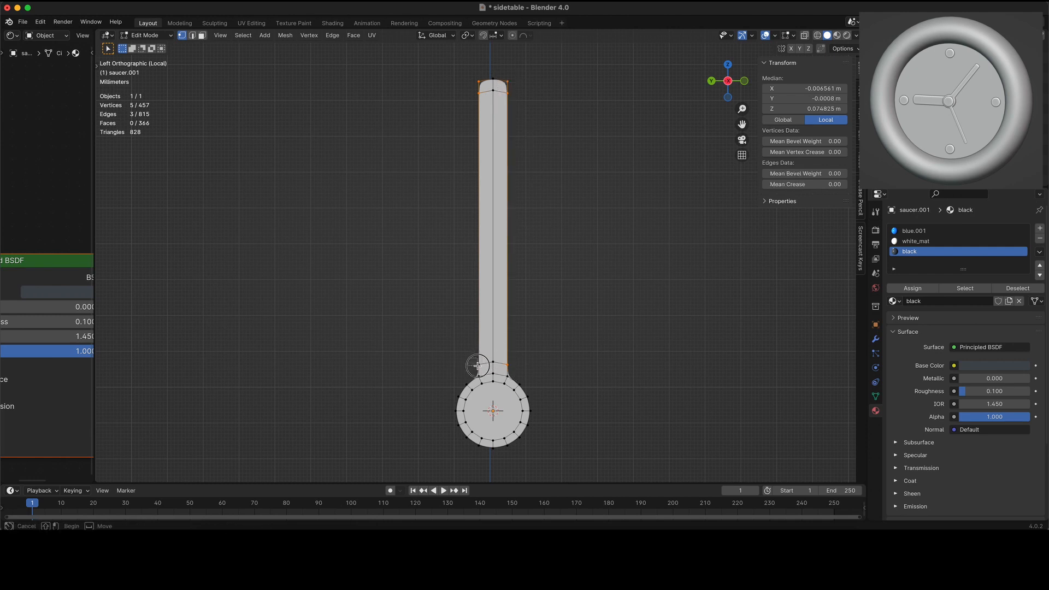
{"action": "key", "text": "s"}
{"action": "key", "text": "y"}
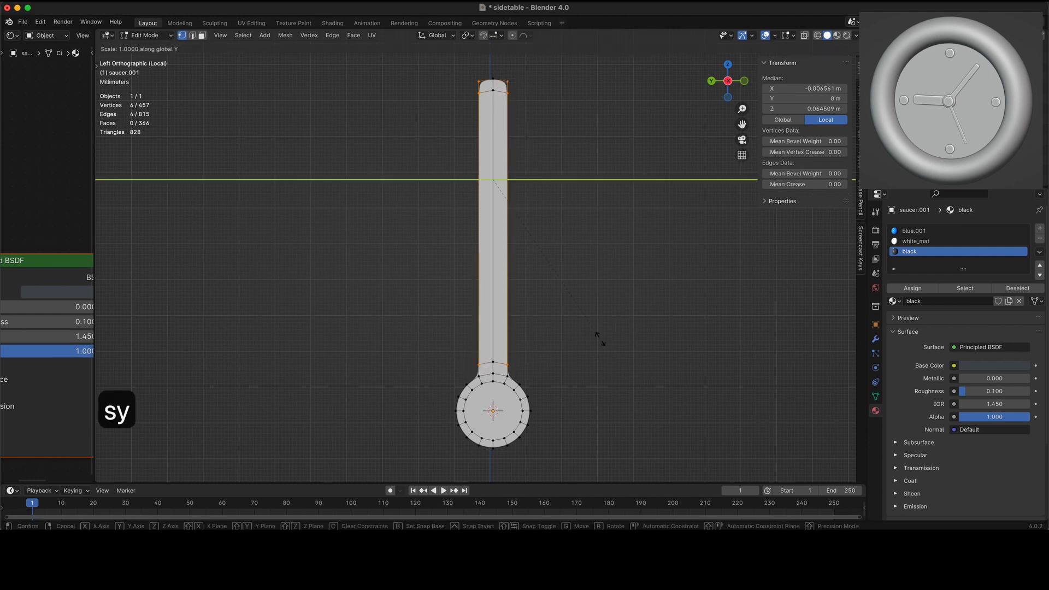
{"action": "left_click", "coordinate": [548, 290]}
- Move the selected side vertices of the strip about -0.0013 m along Z
{"action": "key", "text": "g"}
{"action": "key", "text": "z"}
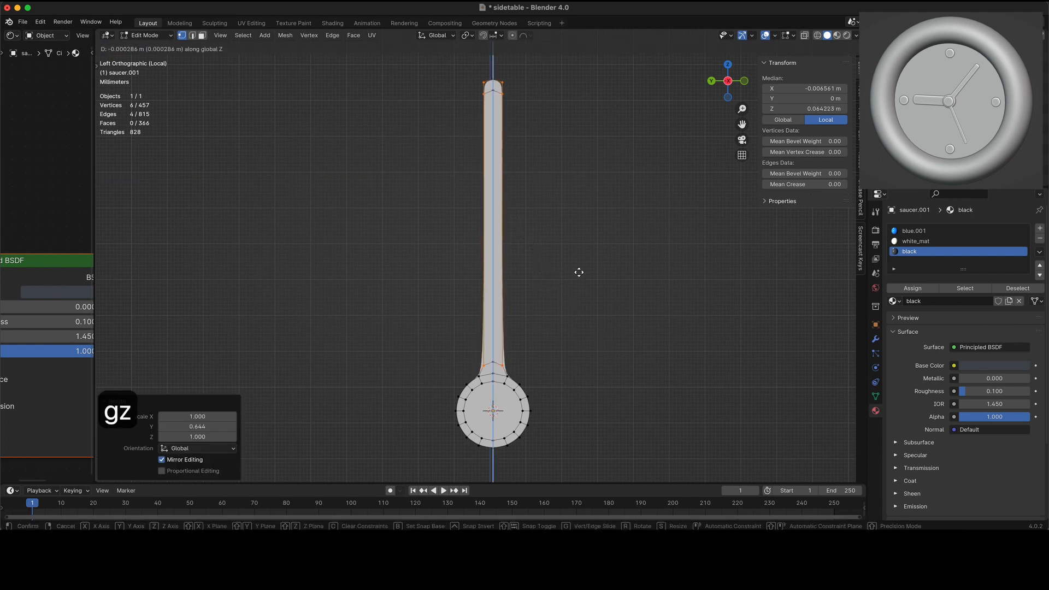
{"action": "left_click", "coordinate": [577, 276]}
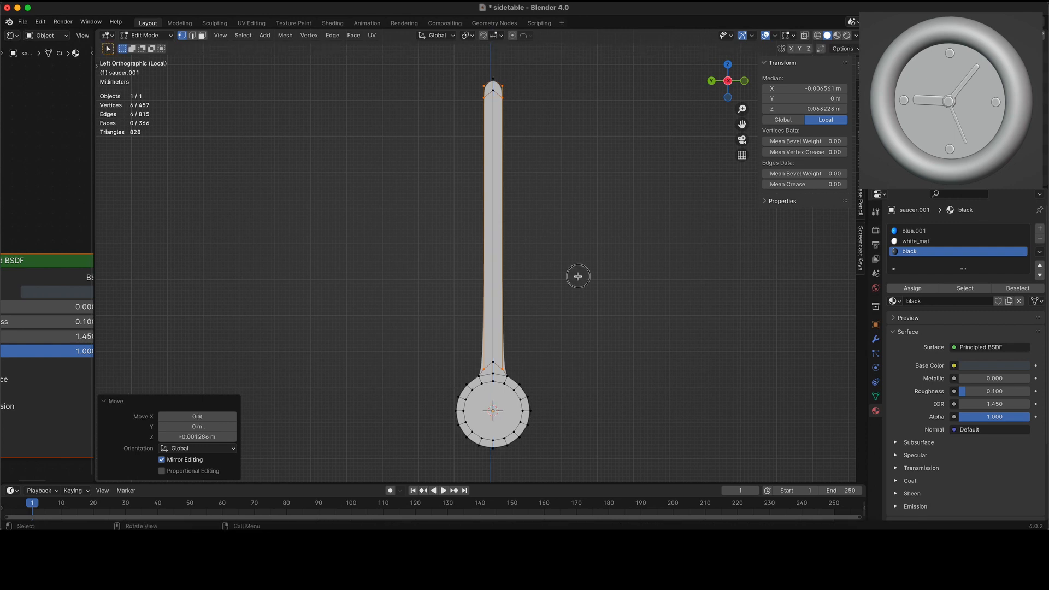
- Lower the middle vertex of the loop at the strip's base by about 0.0013 m and a further 0.0006 m along Z
{"action": "left_click", "coordinate": [491, 363]}
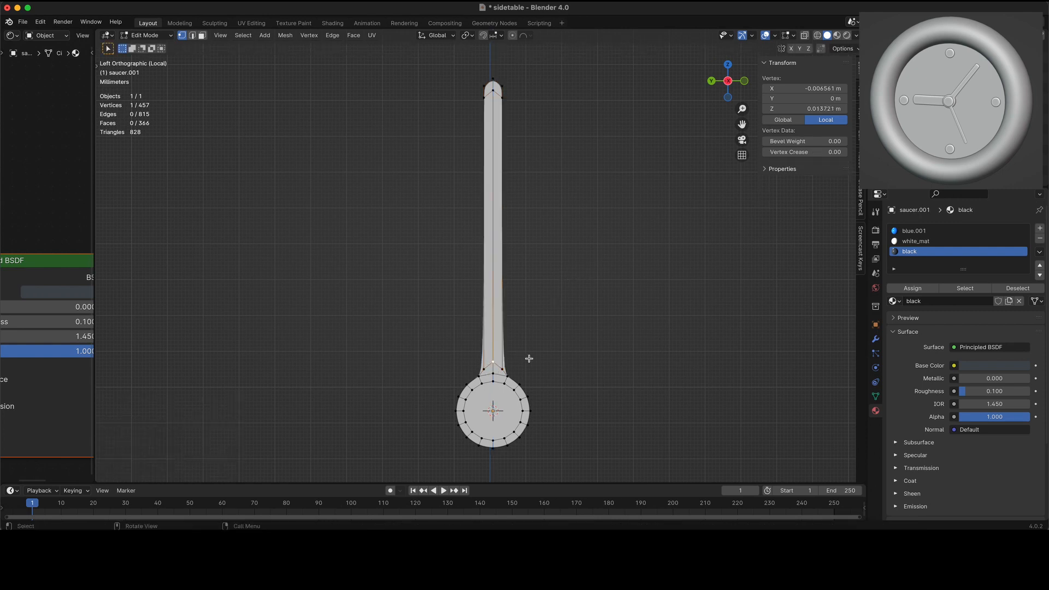
{"action": "key", "text": "g"}
{"action": "key", "text": "z"}
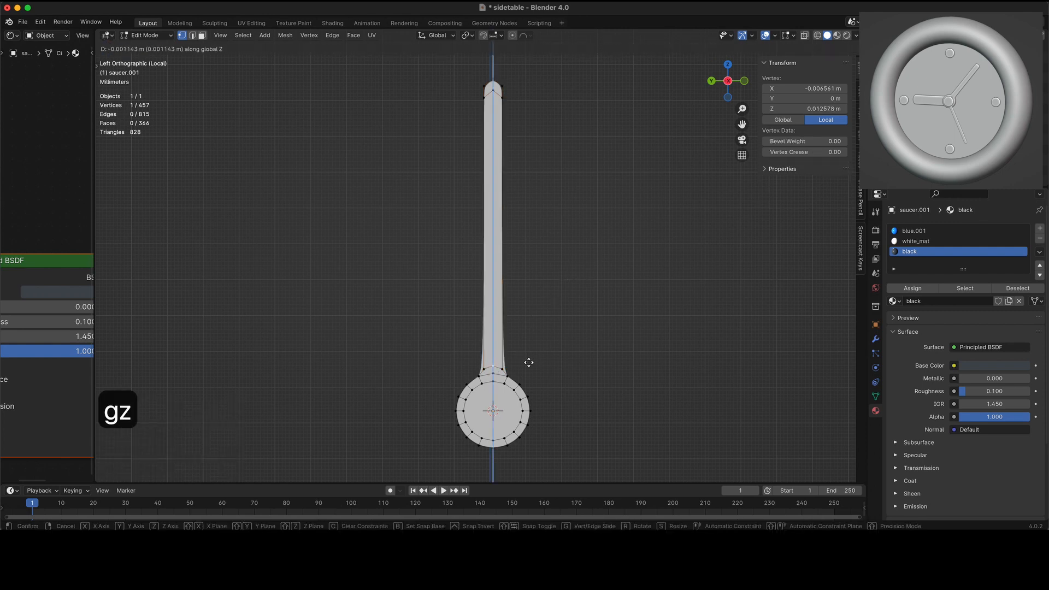
{"action": "left_click", "coordinate": [529, 363]}
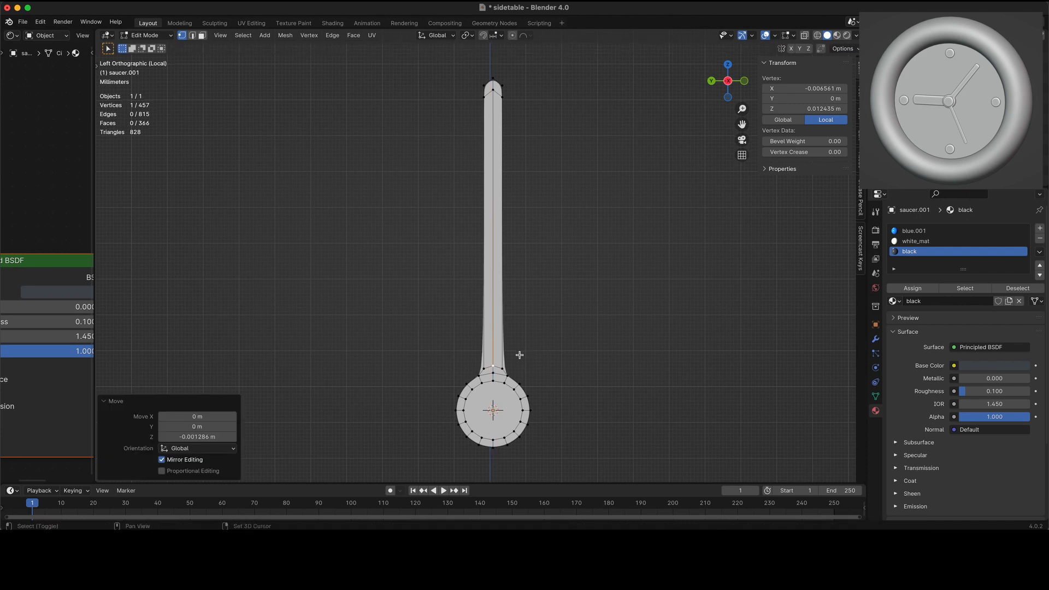
{"action": "scroll", "coordinate": [515, 358], "scroll_direction": "down", "scroll_amount": 2, "text": "shift"}
{"action": "scroll", "coordinate": [519, 355], "scroll_direction": "up", "scroll_amount": 5}
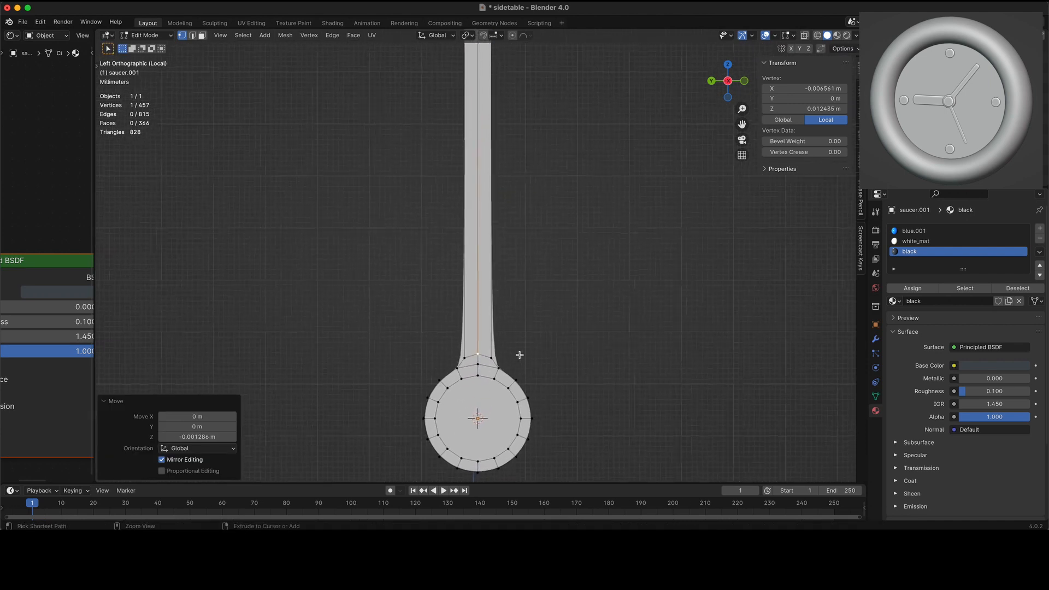
{"action": "scroll", "coordinate": [574, 356], "scroll_direction": "up", "scroll_amount": 3}
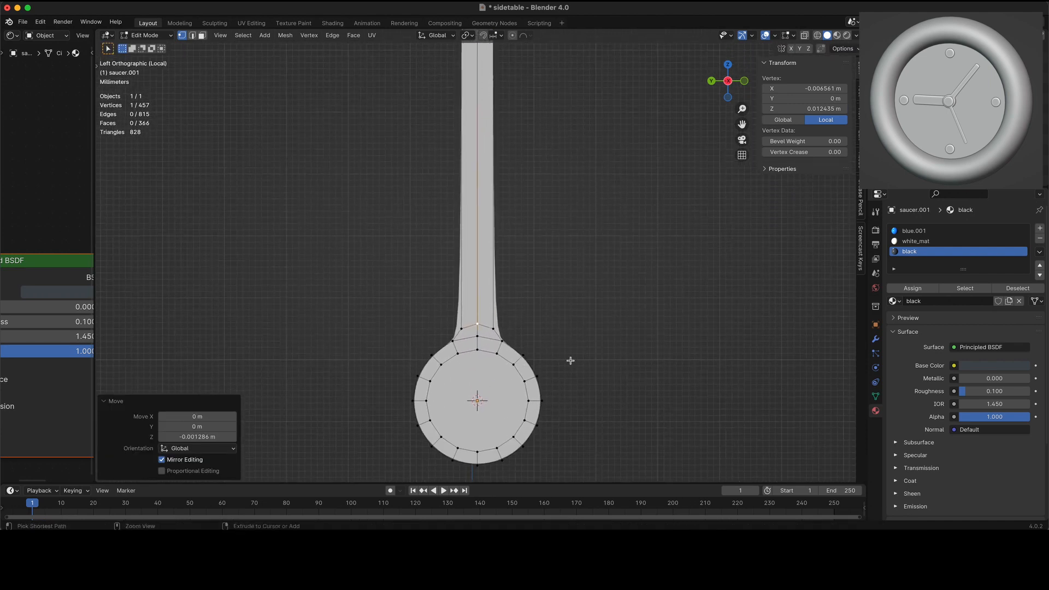
{"action": "key", "text": "g"}
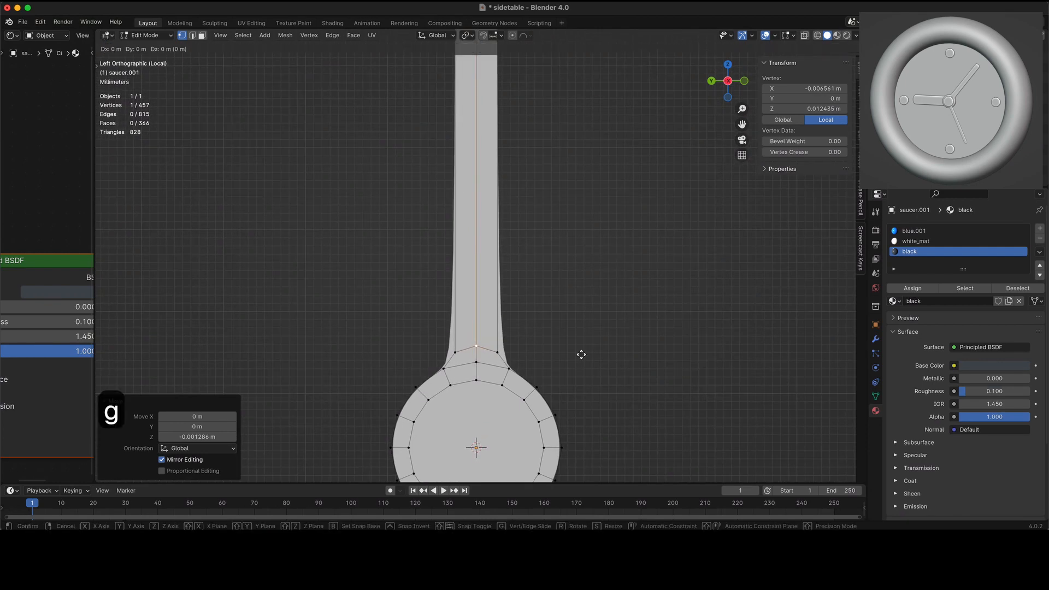
{"action": "key", "text": "z"}
{"action": "left_click", "coordinate": [579, 359]}
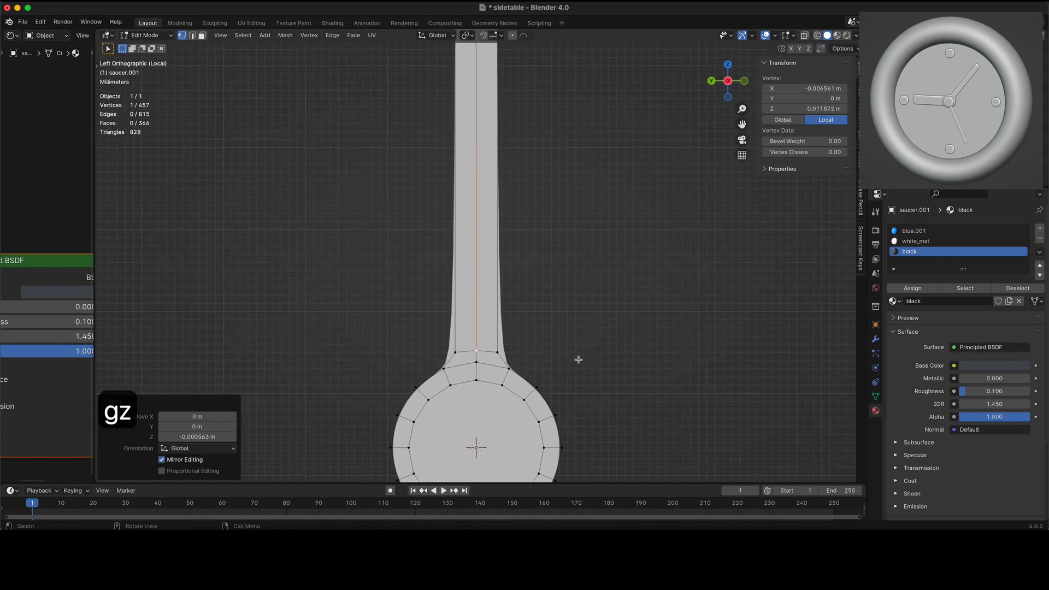
- Lower the two side vertices at the strip's base by about 0.0008 m and the middle vertex by about 0.0006 m along Z
{"action": "left_click", "coordinate": [455, 353]}
{"action": "left_click", "coordinate": [497, 353], "text": "shift"}
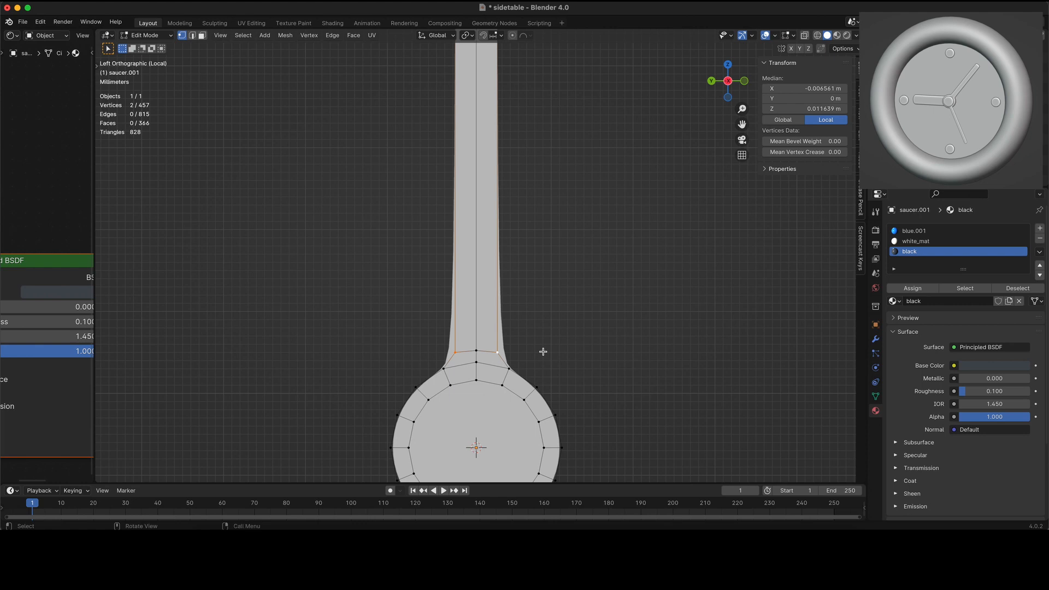
{"action": "key", "text": "g"}
{"action": "key", "text": "z"}
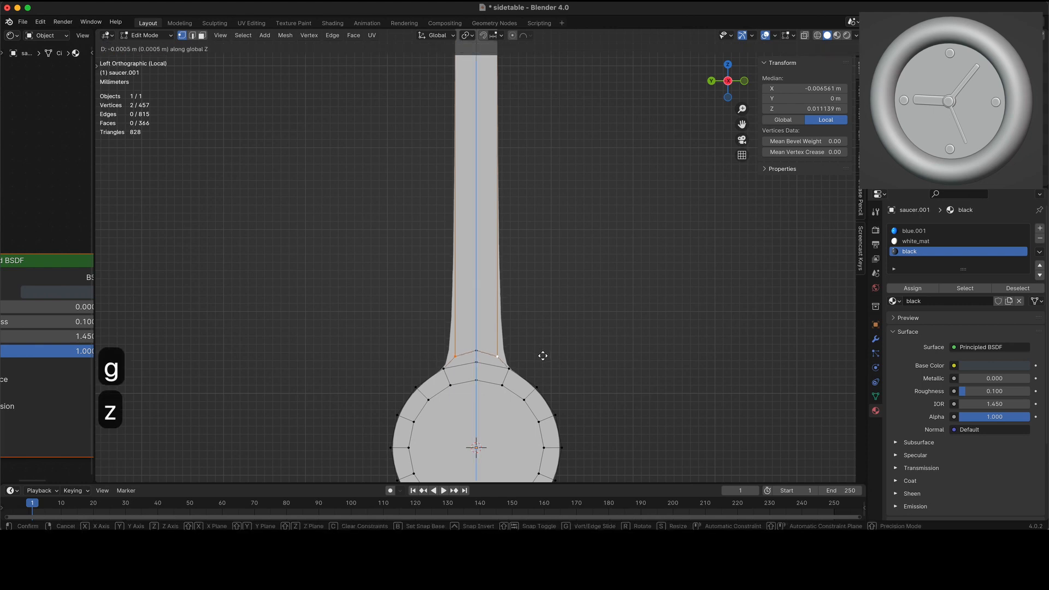
{"action": "left_click", "coordinate": [543, 358]}
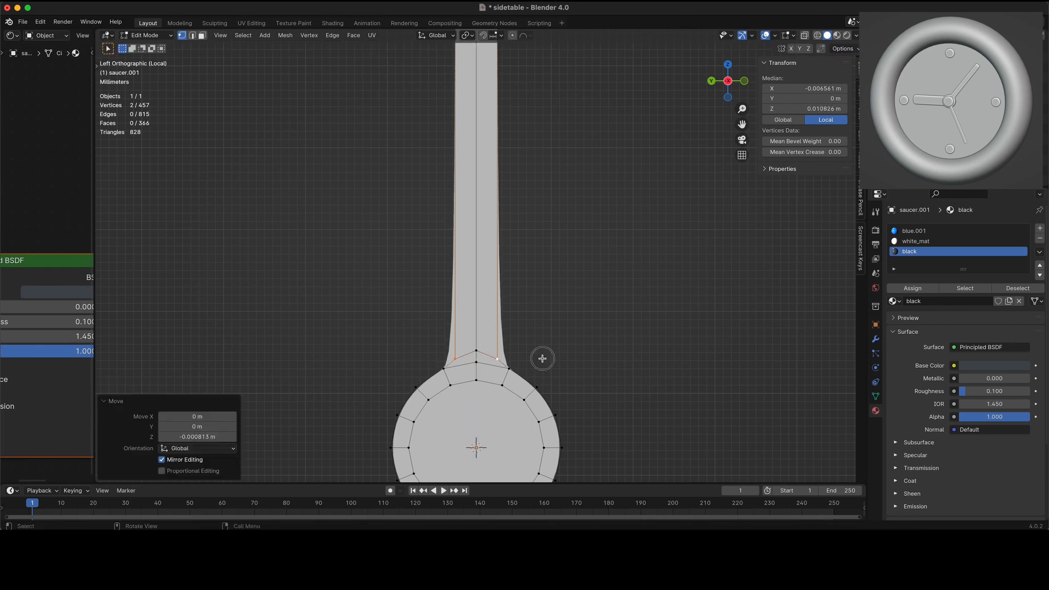
{"action": "left_click", "coordinate": [477, 350]}
{"action": "key", "text": "g"}
{"action": "key", "text": "z"}
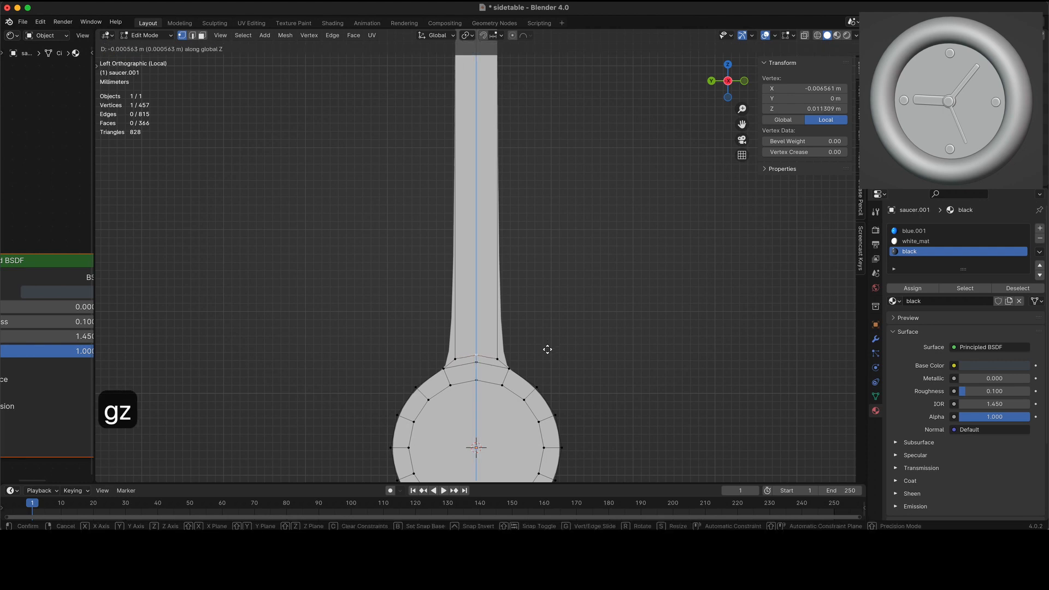
{"action": "left_click", "coordinate": [547, 349]}
- Add a single loop cut across the strip and slide it down close to the disc, at a factor of about -0.968
{"action": "key", "text": "ctrl+r"}
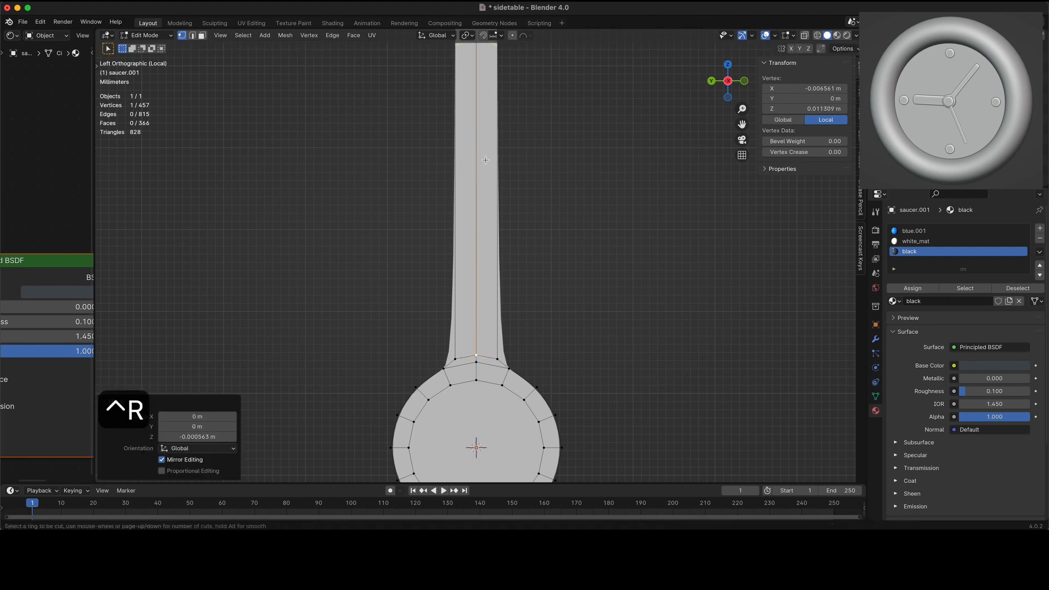
{"action": "left_click", "coordinate": [496, 142]}
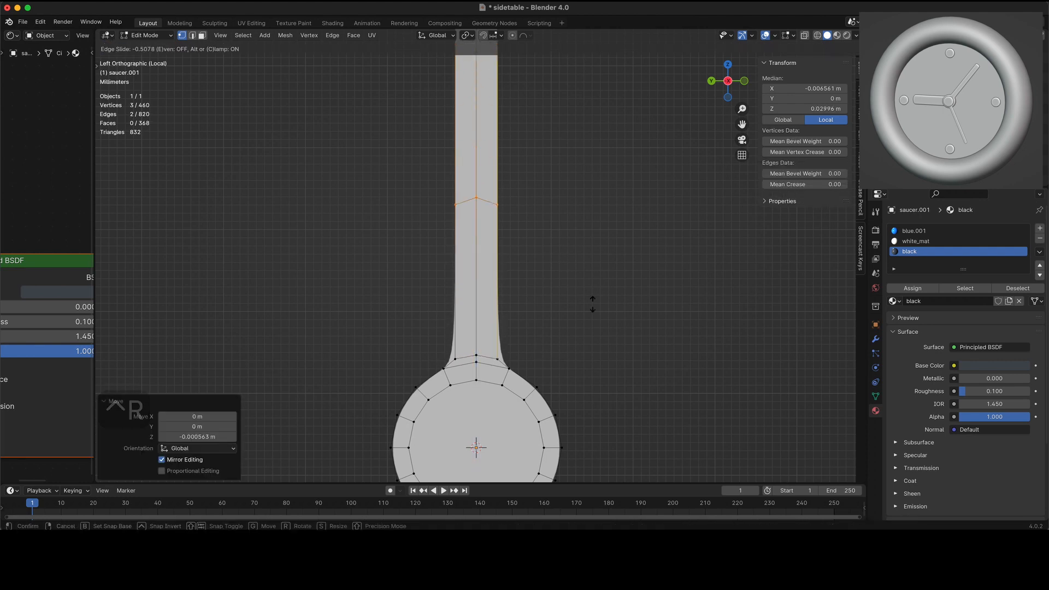
{"action": "left_click", "coordinate": [599, 445]}
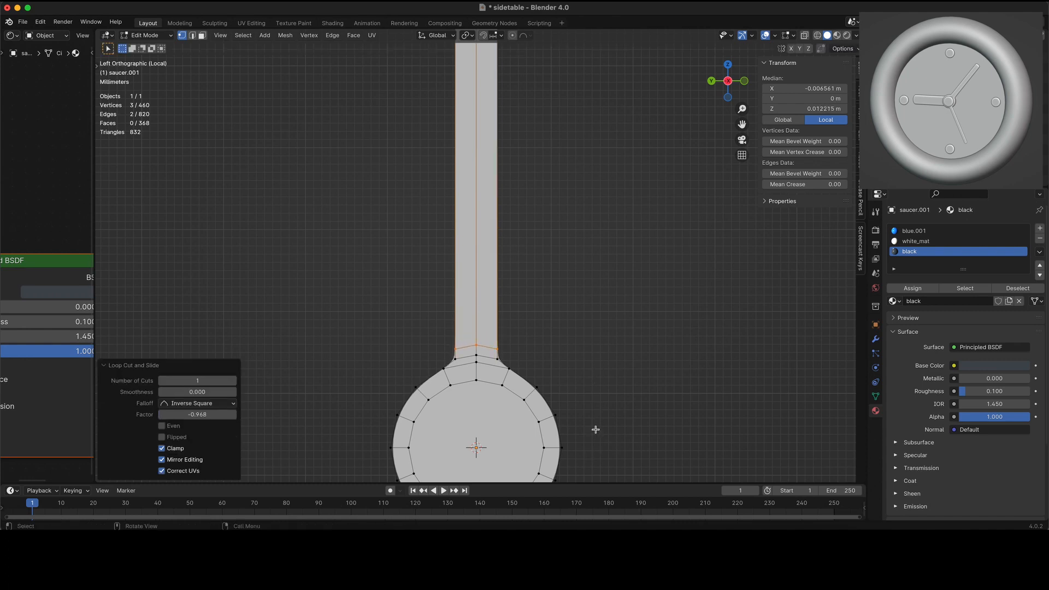
- Reveal the hidden geometry and isolate the thin strip with its disc, the diagonal clock hand and the centre cap
{"action": "key", "text": "alt+h"}
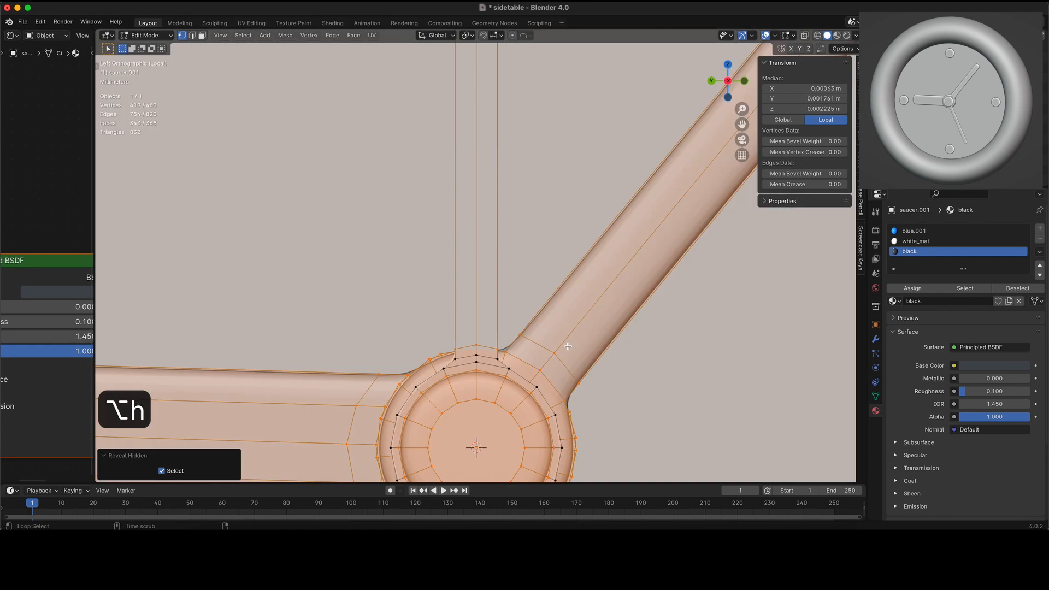
{"action": "scroll", "coordinate": [567, 346], "scroll_direction": "down", "scroll_amount": 4}
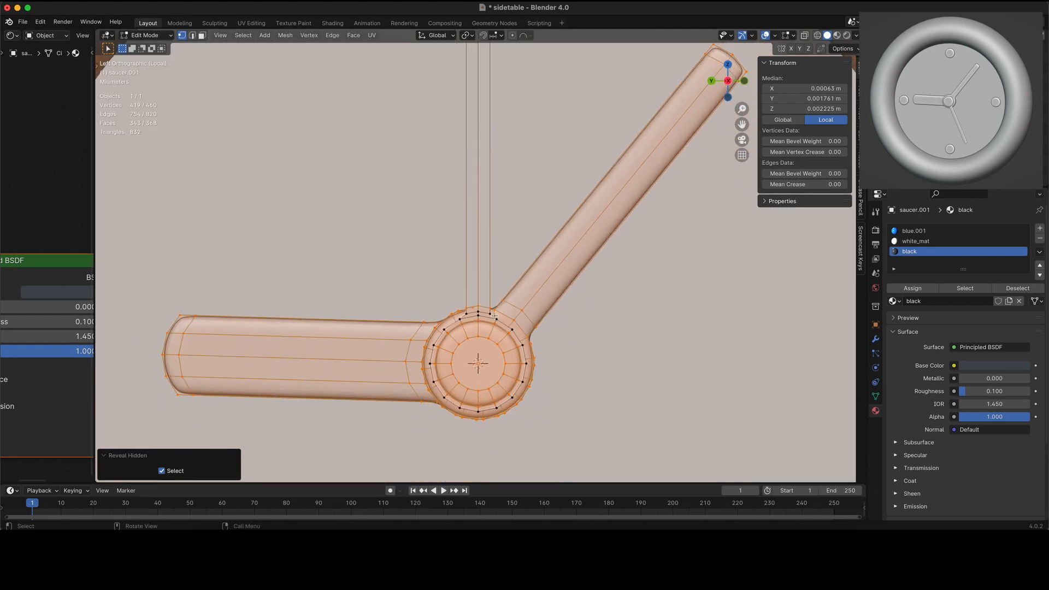
{"action": "key", "text": "alt+a"}
{"action": "key", "text": "l"}
{"action": "middle_click_drag", "start_coordinate": [479, 302], "coordinate": [500, 319]}
{"action": "key", "text": "l"}
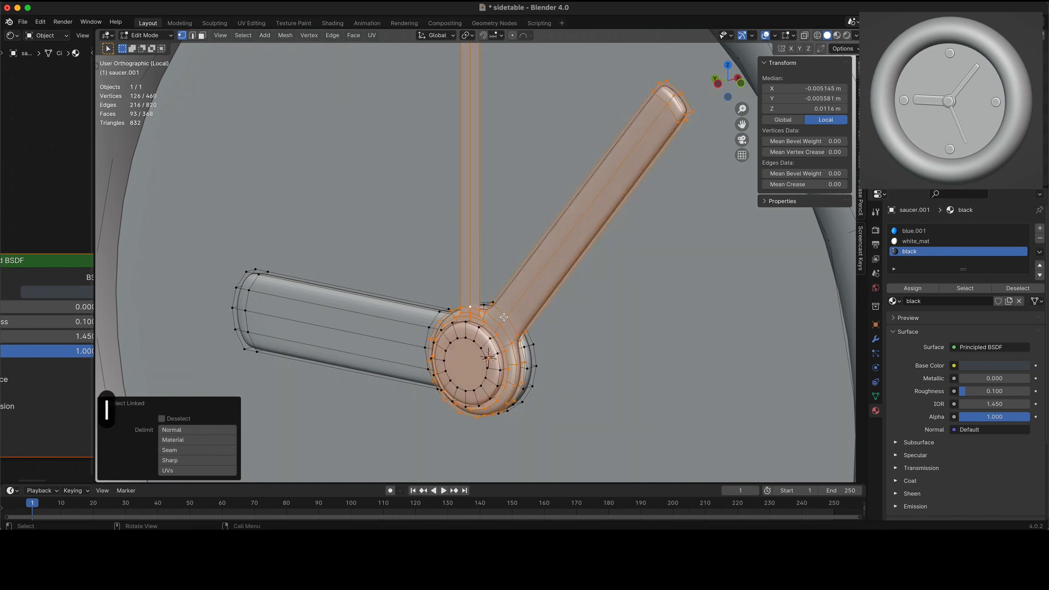
{"action": "key", "text": "l"}
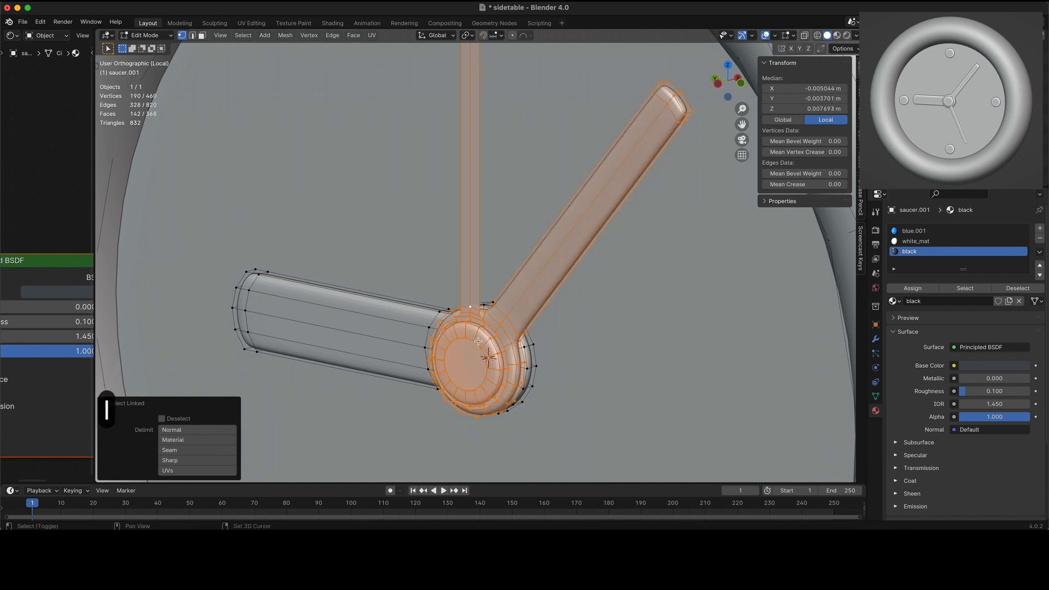
{"action": "key", "text": "shift+h"}
{"action": "left_click", "coordinate": [613, 377]}
- Select the whole linked strip and disc of the second hand and move it about 0.00017 m along X
{"action": "scroll", "coordinate": [614, 377], "scroll_direction": "right", "scroll_amount": 5}
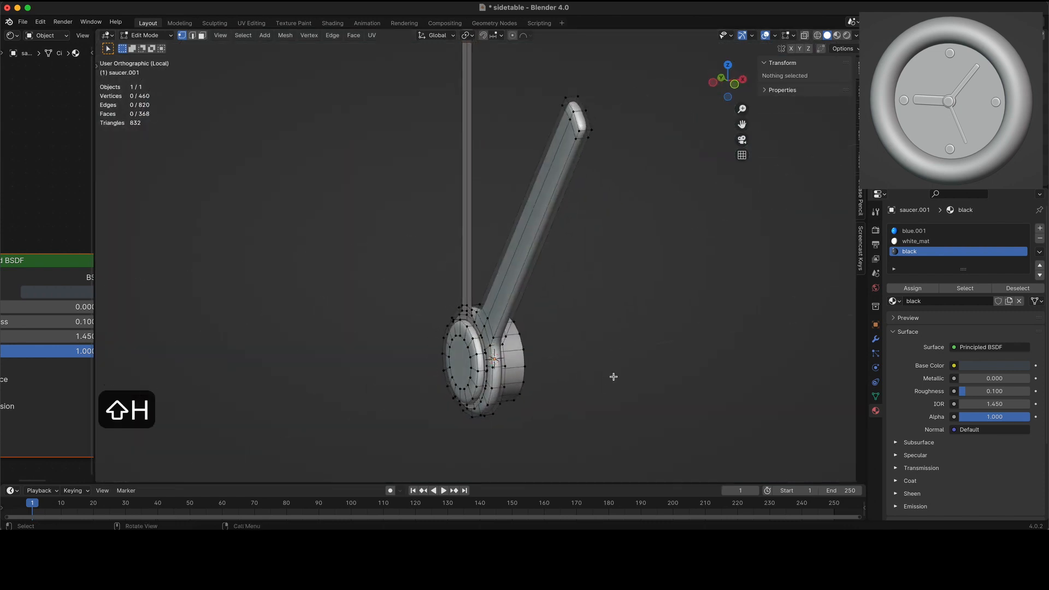
{"action": "scroll", "coordinate": [613, 377], "scroll_direction": "left", "scroll_amount": 3}
{"action": "scroll", "coordinate": [614, 377], "scroll_direction": "right", "scroll_amount": 8}
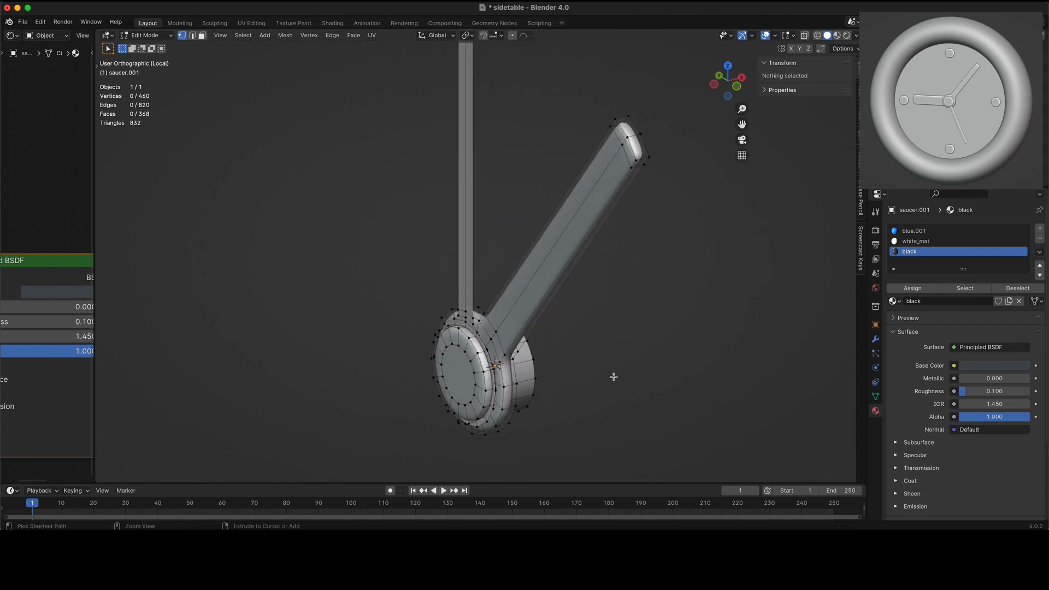
{"action": "scroll", "coordinate": [613, 377], "scroll_direction": "right", "scroll_amount": 6}
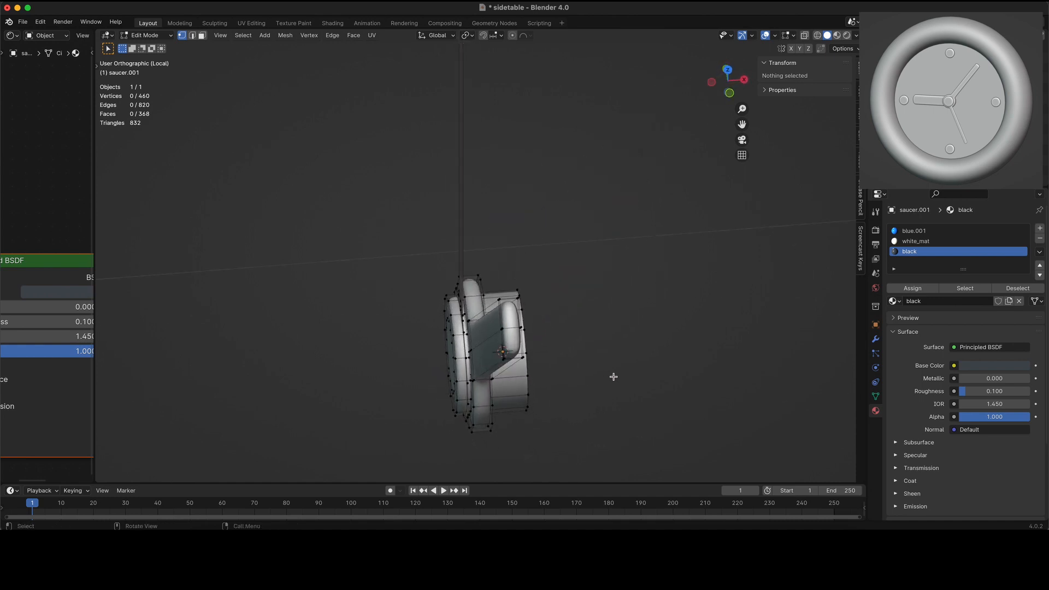
{"action": "scroll", "coordinate": [614, 377], "scroll_direction": "left", "scroll_amount": 4}
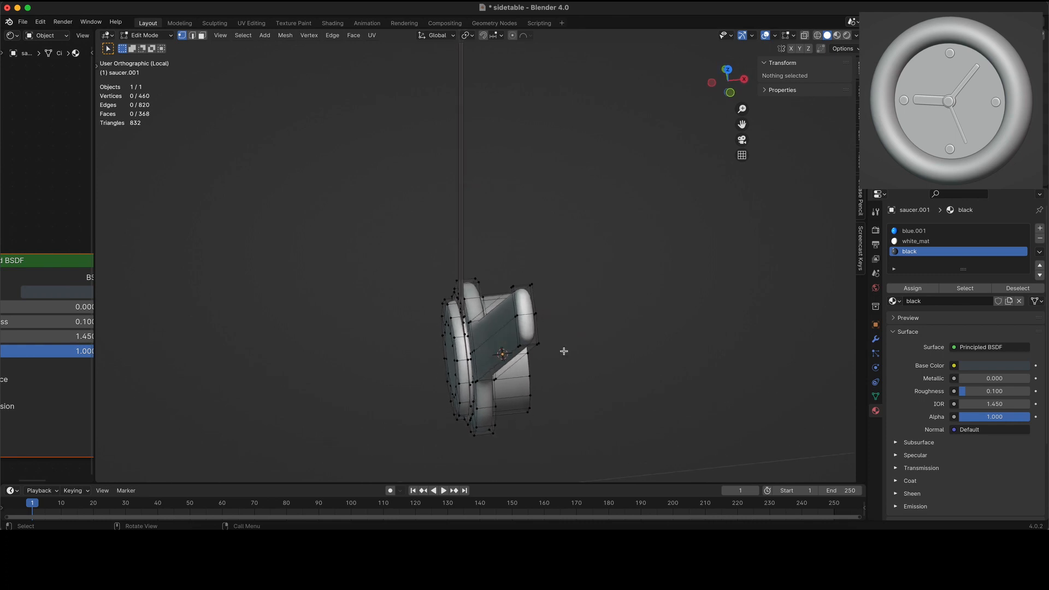
{"action": "scroll", "coordinate": [449, 260], "scroll_direction": "right", "scroll_amount": 6}
{"action": "scroll", "coordinate": [473, 187], "scroll_direction": "up", "scroll_amount": 10, "text": "shift"}
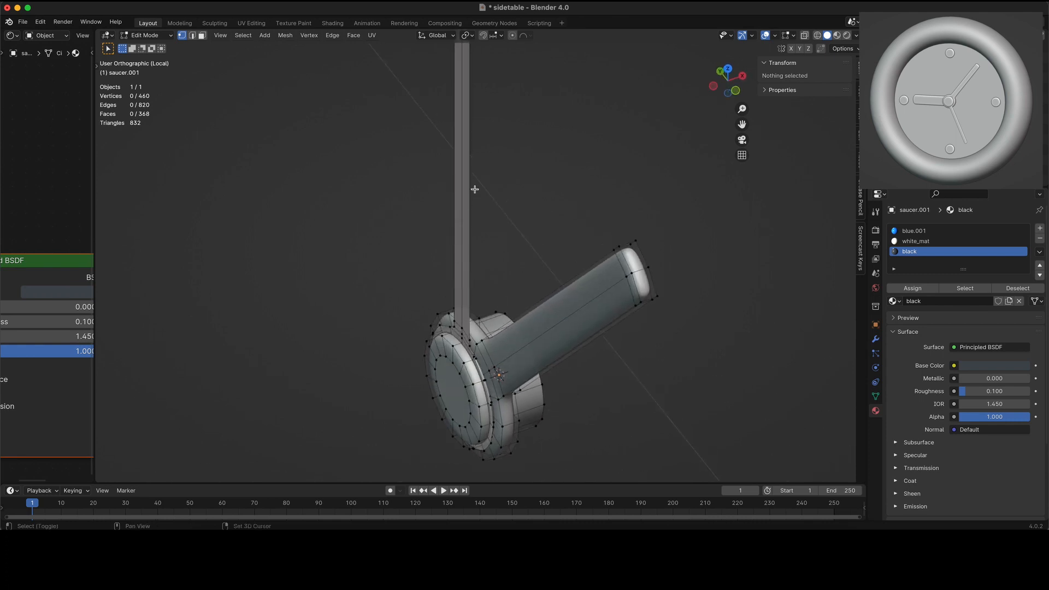
{"action": "left_click", "coordinate": [468, 134]}
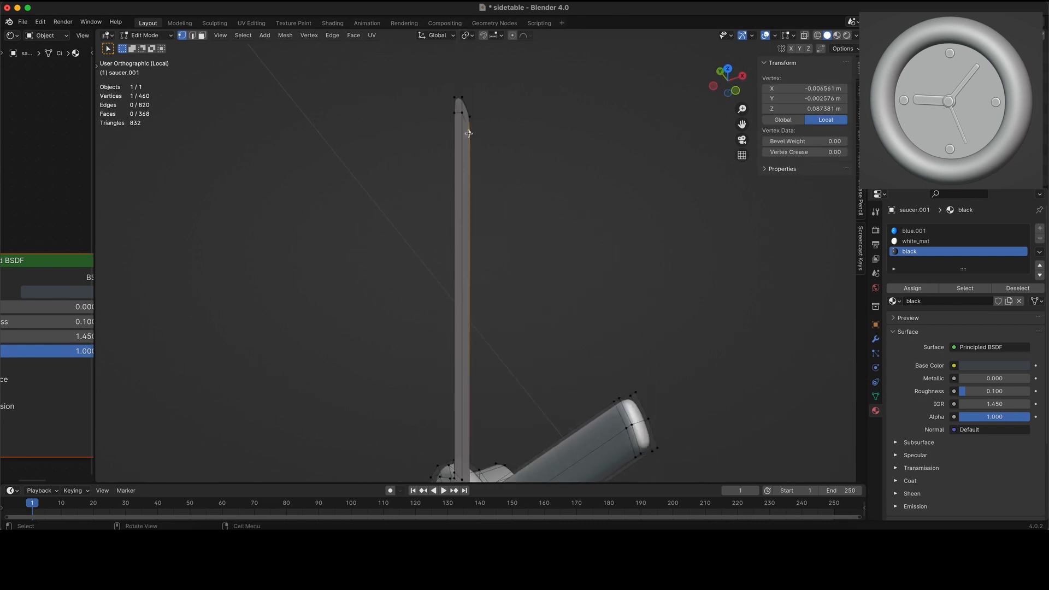
{"action": "key", "text": "ctrl+l"}
{"action": "scroll", "coordinate": [560, 300], "scroll_direction": "down", "scroll_amount": 5, "text": "shift"}
{"action": "scroll", "coordinate": [582, 375], "scroll_direction": "right", "scroll_amount": 5}
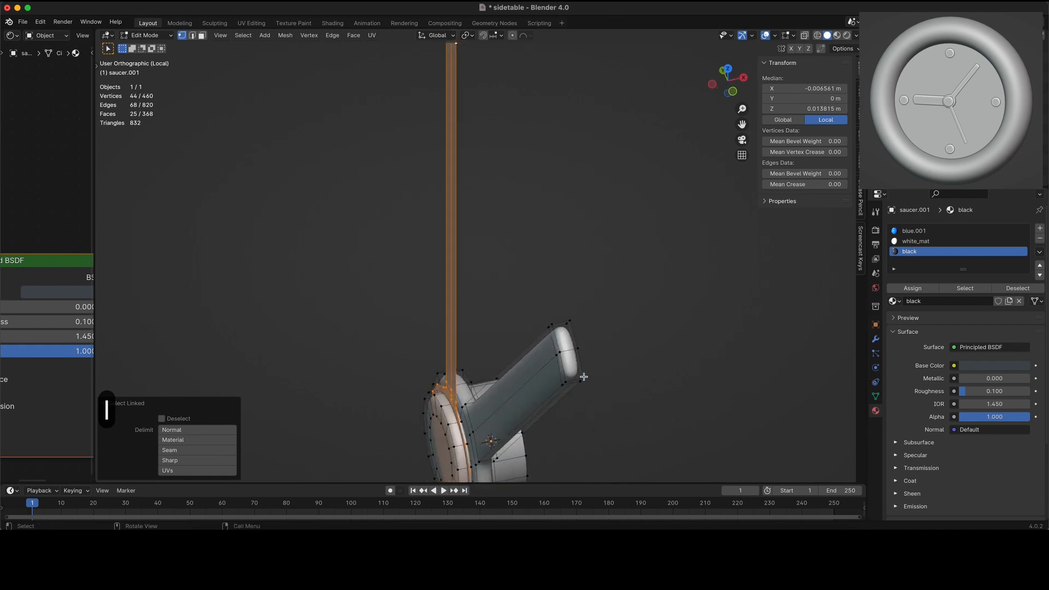
{"action": "scroll", "coordinate": [583, 376], "scroll_direction": "down", "scroll_amount": 3, "text": "shift"}
{"action": "key", "text": "g"}
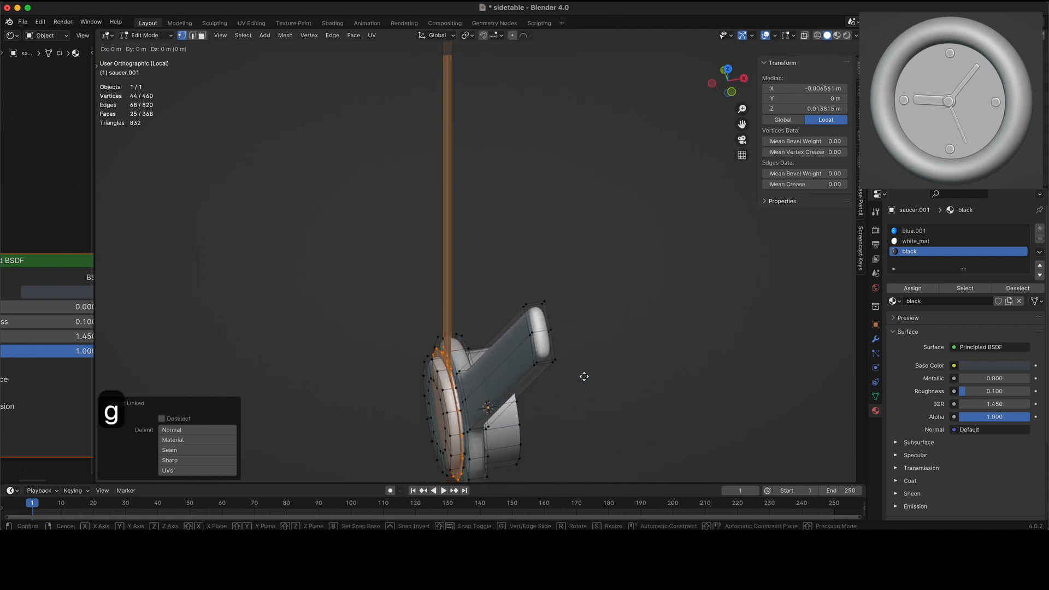
{"action": "key", "text": "x"}
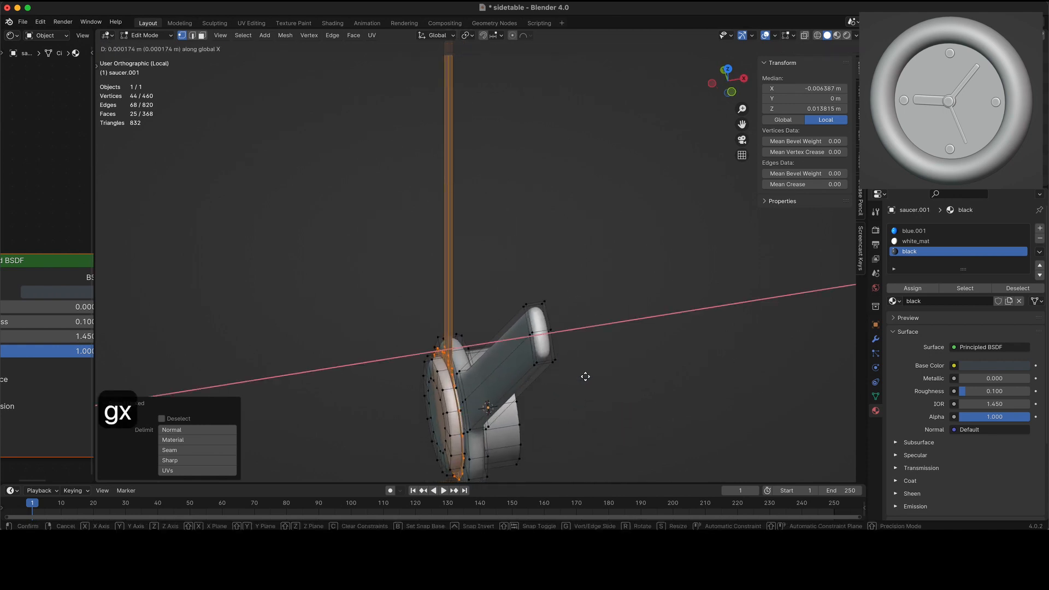
{"action": "left_click", "coordinate": [585, 376]}
- Extrude the second hand's flat shape about 0.0007 m outwards along its normal to give it thickness
{"action": "key", "text": "e"}
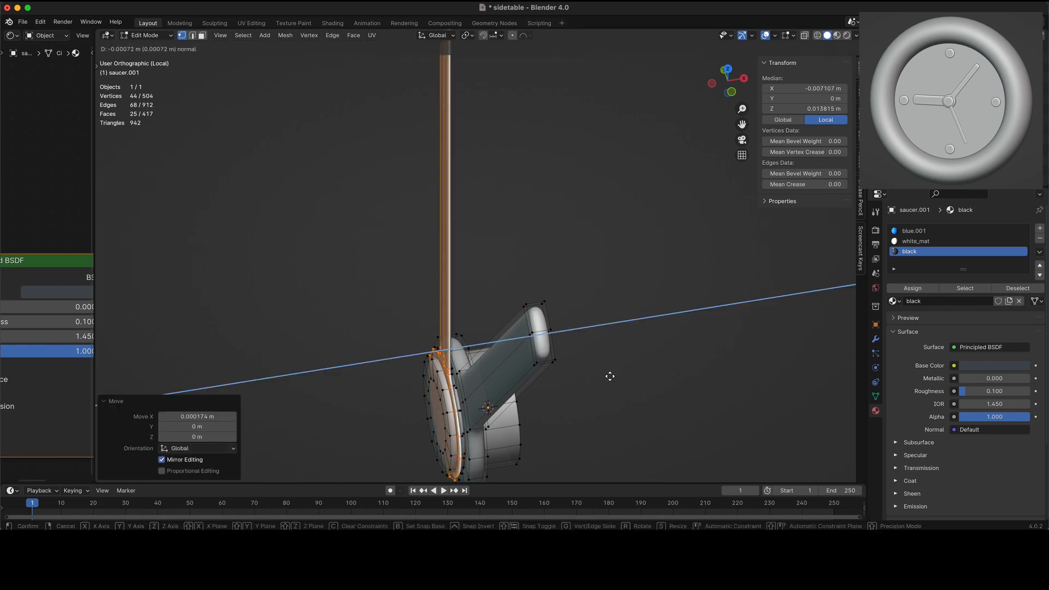
{"action": "left_click", "coordinate": [610, 376]}
{"action": "key", "text": "Tab"}
{"action": "scroll", "coordinate": [613, 379], "scroll_direction": "left", "scroll_amount": 15}
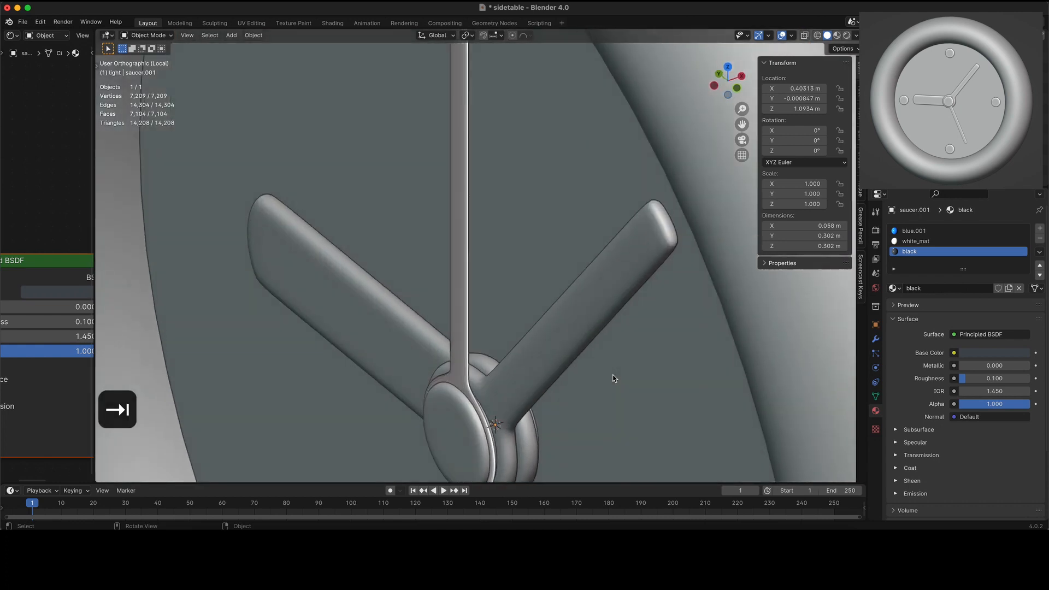
{"action": "scroll", "coordinate": [613, 378], "scroll_direction": "left", "scroll_amount": 5}
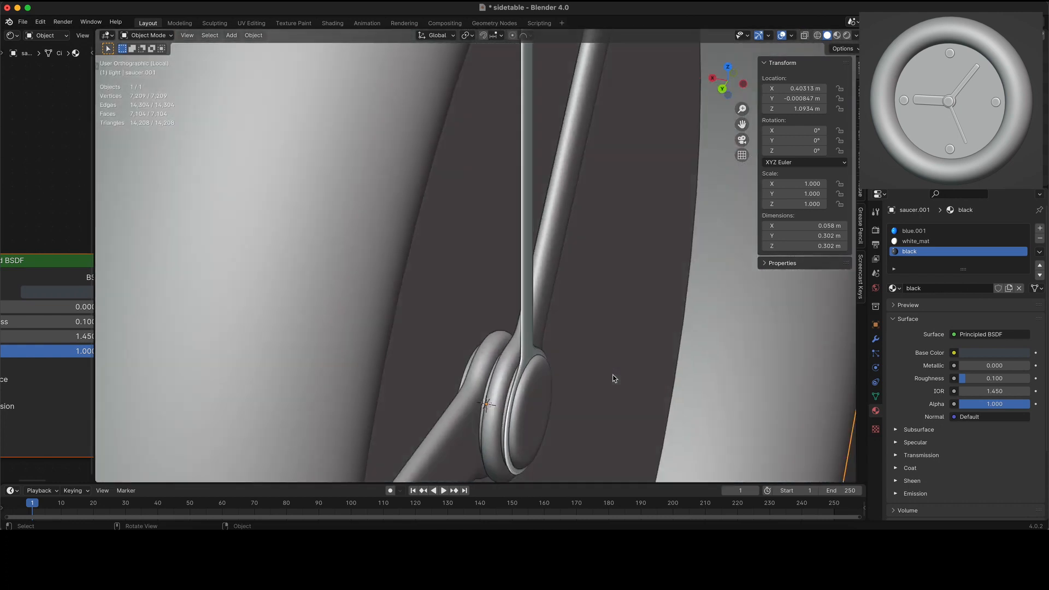
- Expand the selection to the second hand's whole extruded body and move it about 0.00028 m along X
{"action": "key", "text": "Tab"}
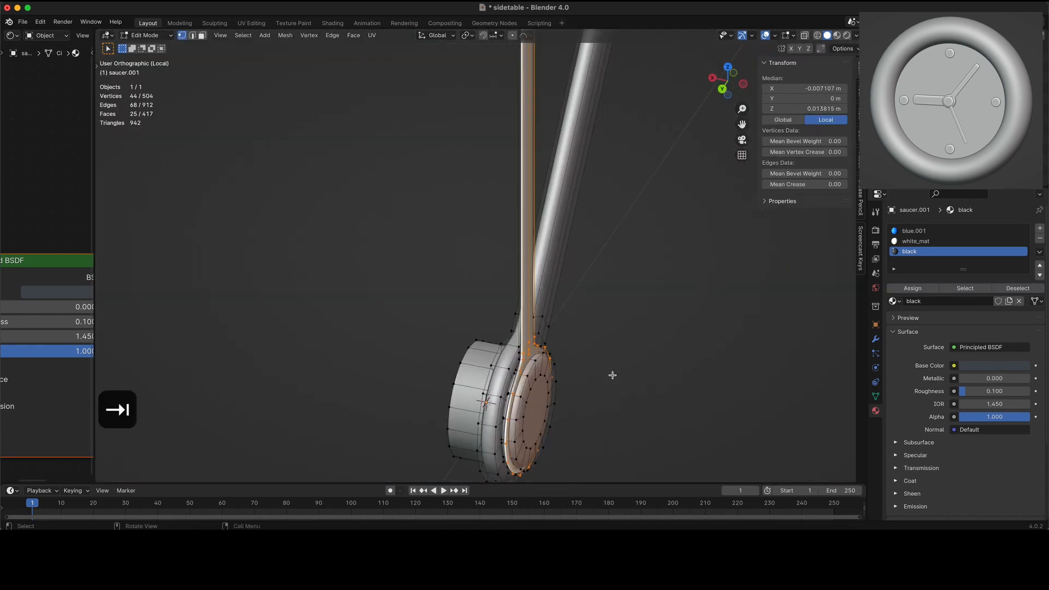
{"action": "scroll", "coordinate": [613, 376], "scroll_direction": "left", "scroll_amount": 5}
{"action": "scroll", "coordinate": [613, 375], "scroll_direction": "left", "scroll_amount": 5}
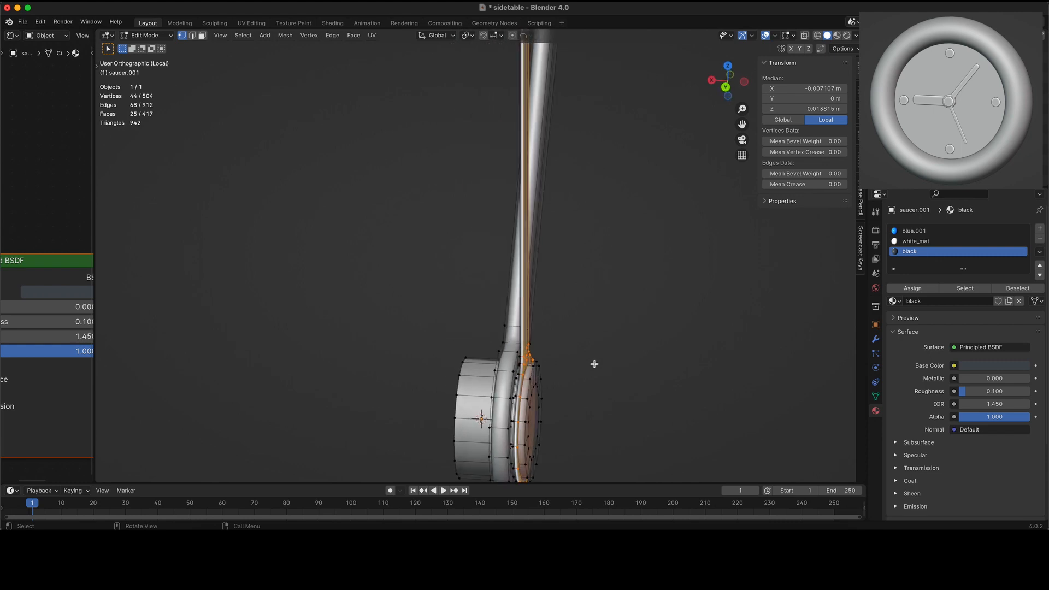
{"action": "key", "text": "ctrl+KP_Add"}
{"action": "key", "text": "ctrl+KP_Add"}
{"action": "key", "text": "ctrl+KP_Add"}
{"action": "key", "text": "ctrl+KP_Add"}
{"action": "key", "text": "ctrl+KP_Add"}
{"action": "key", "text": "ctrl+KP_Add"}
{"action": "key", "text": "ctrl+KP_Add"}
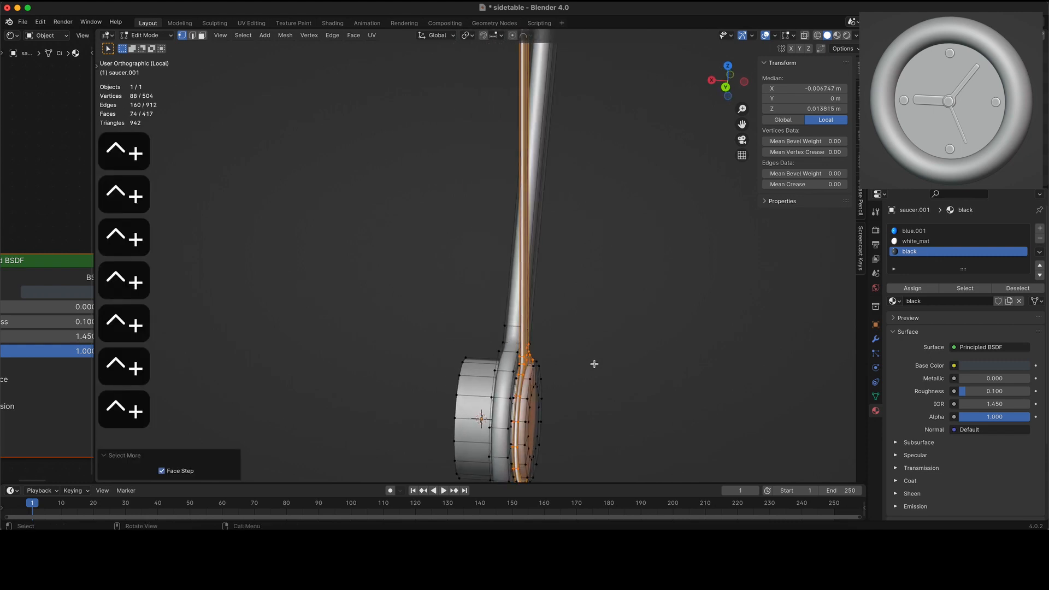
{"action": "scroll", "coordinate": [594, 364], "scroll_direction": "up", "scroll_amount": 10, "text": "shift"}
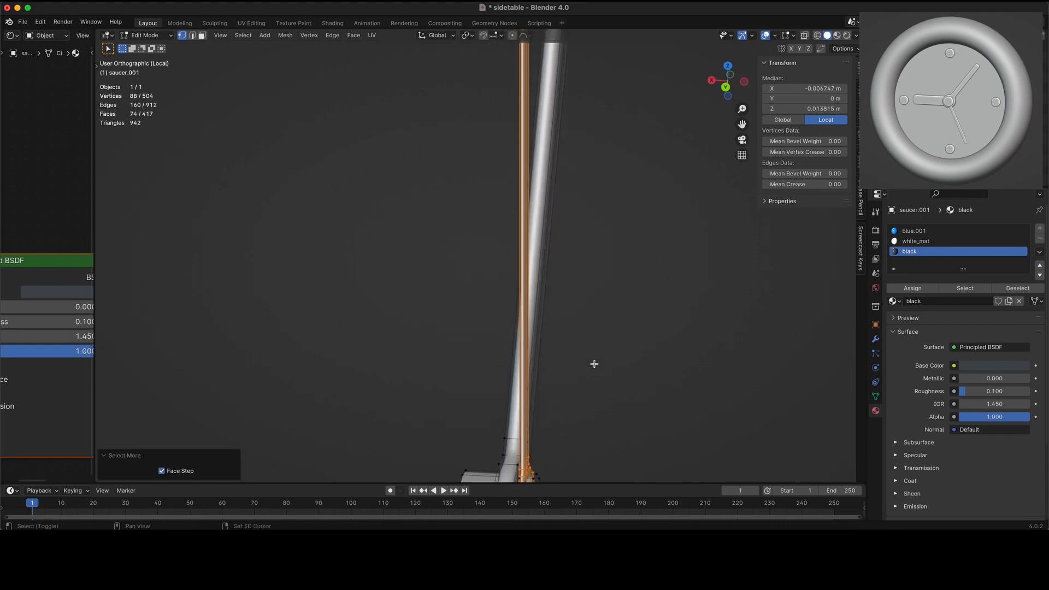
{"action": "scroll", "coordinate": [594, 364], "scroll_direction": "down", "scroll_amount": 8, "text": "shift"}
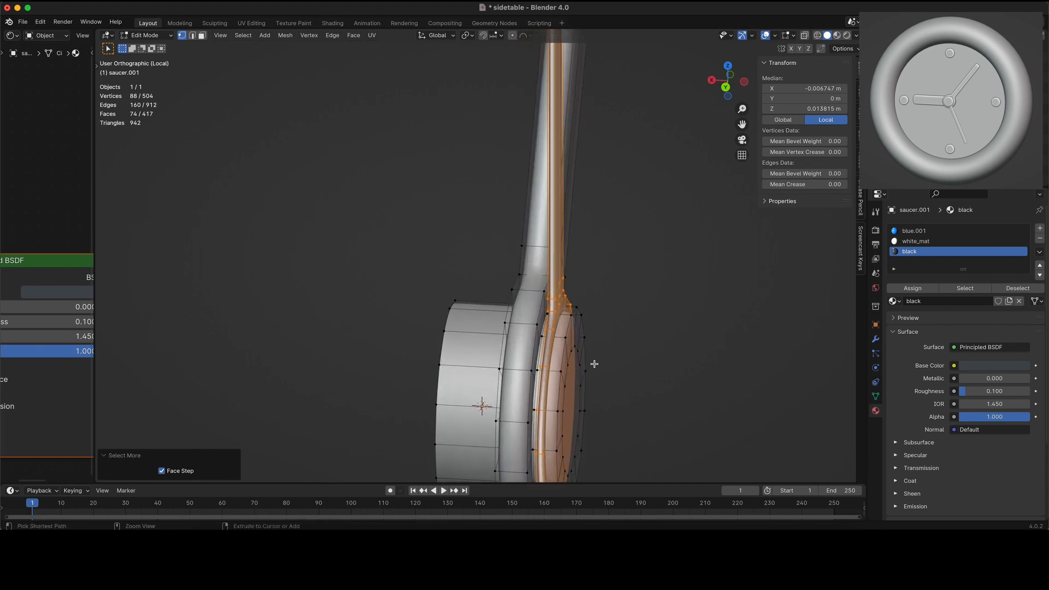
{"action": "scroll", "coordinate": [594, 364], "scroll_direction": "left", "scroll_amount": 4}
{"action": "key", "text": "g"}
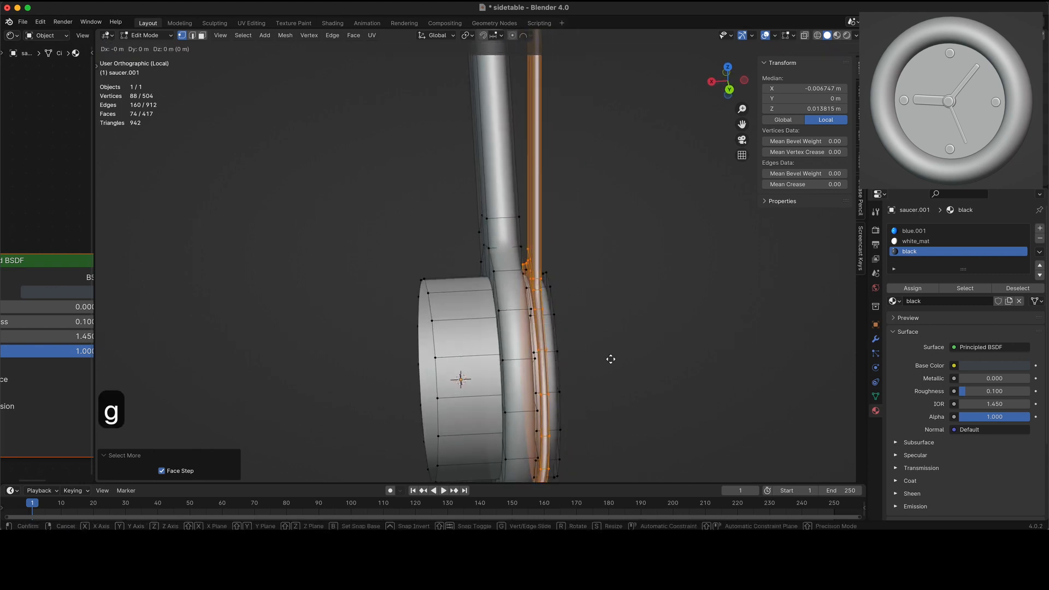
{"action": "key", "text": "x"}
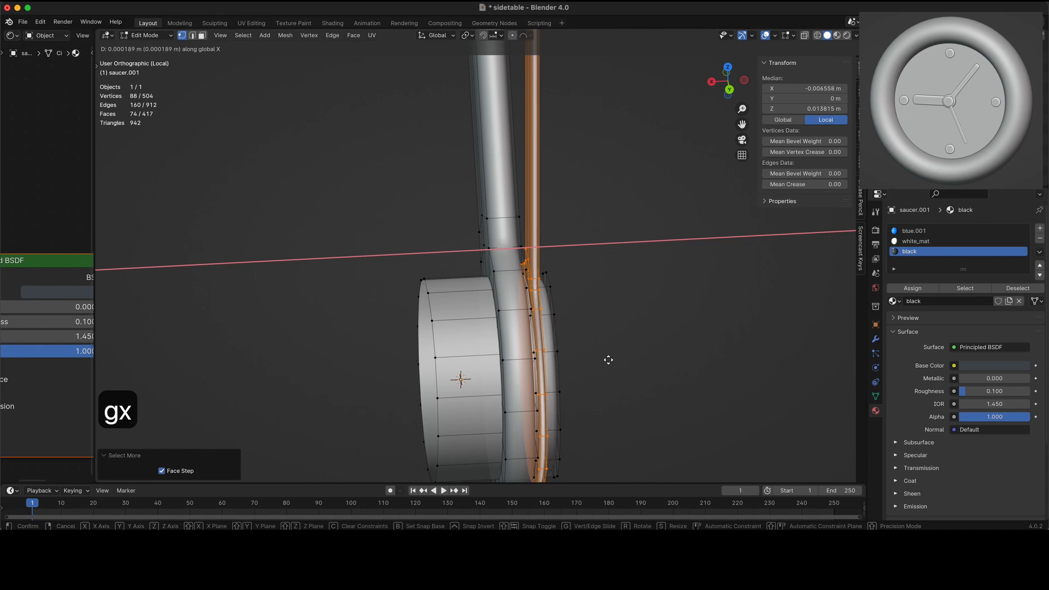
{"action": "left_click", "coordinate": [609, 360]}
- Recalculate the second hand's normals to face outwards, using the face orientation overlay as a check, and reveal the hidden geometry
{"action": "scroll", "coordinate": [613, 360], "scroll_direction": "up", "scroll_amount": 1}
{"action": "scroll", "coordinate": [612, 360], "scroll_direction": "left", "scroll_amount": 3}
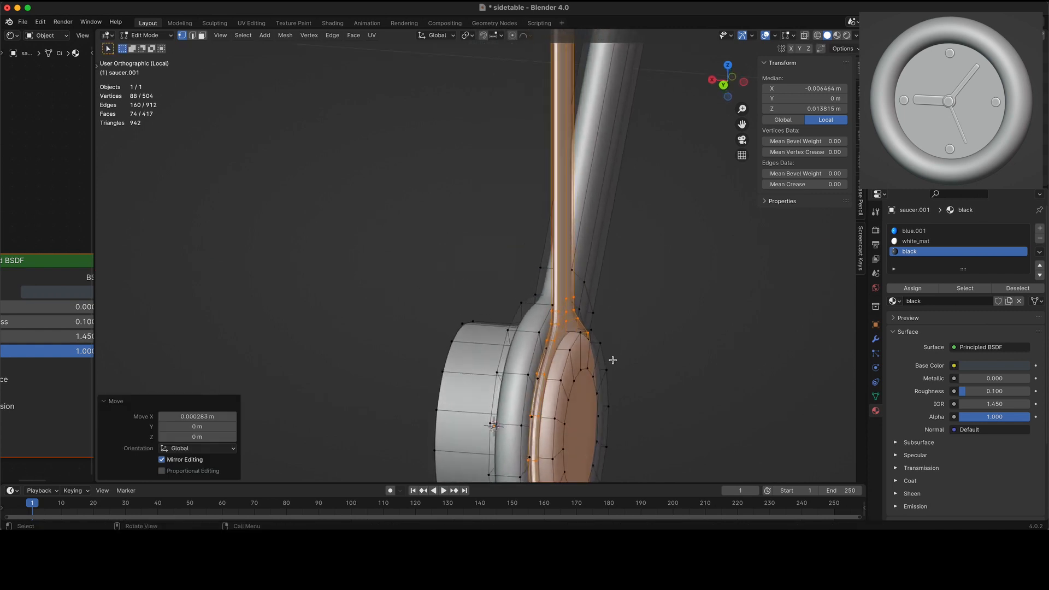
{"action": "scroll", "coordinate": [612, 360], "scroll_direction": "left", "scroll_amount": 10}
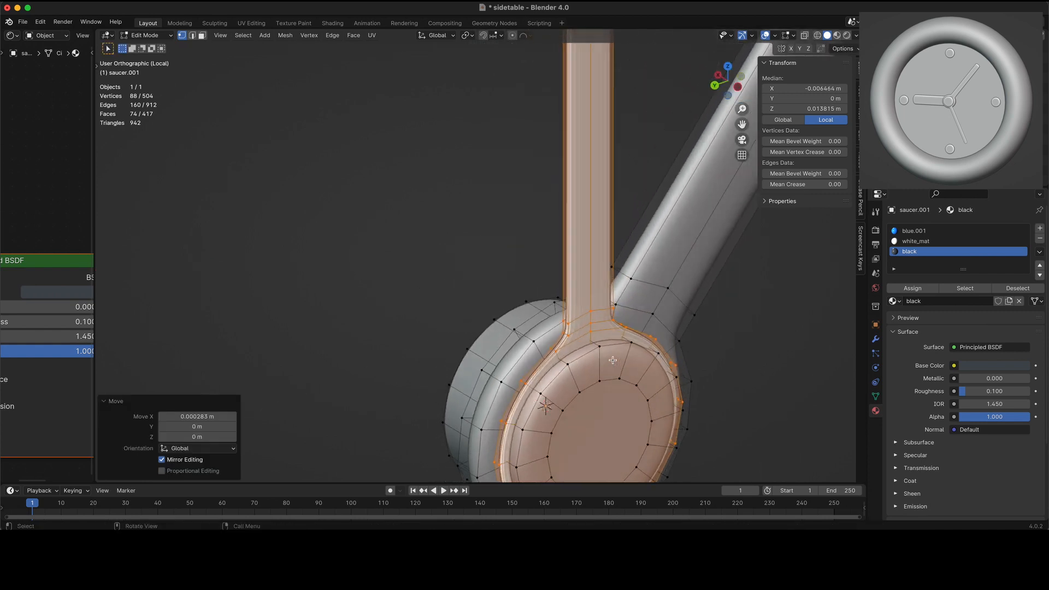
{"action": "key", "text": "q"}
{"action": "left_click", "coordinate": [612, 360]}
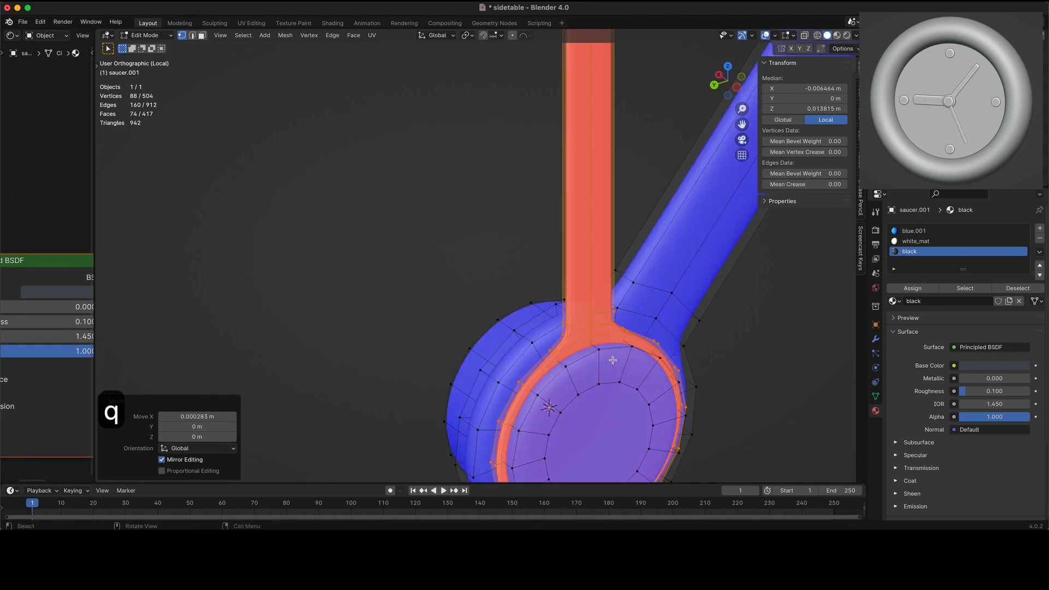
{"action": "key", "text": "shift+n"}
{"action": "key", "text": "q"}
{"action": "left_click", "coordinate": [612, 360]}
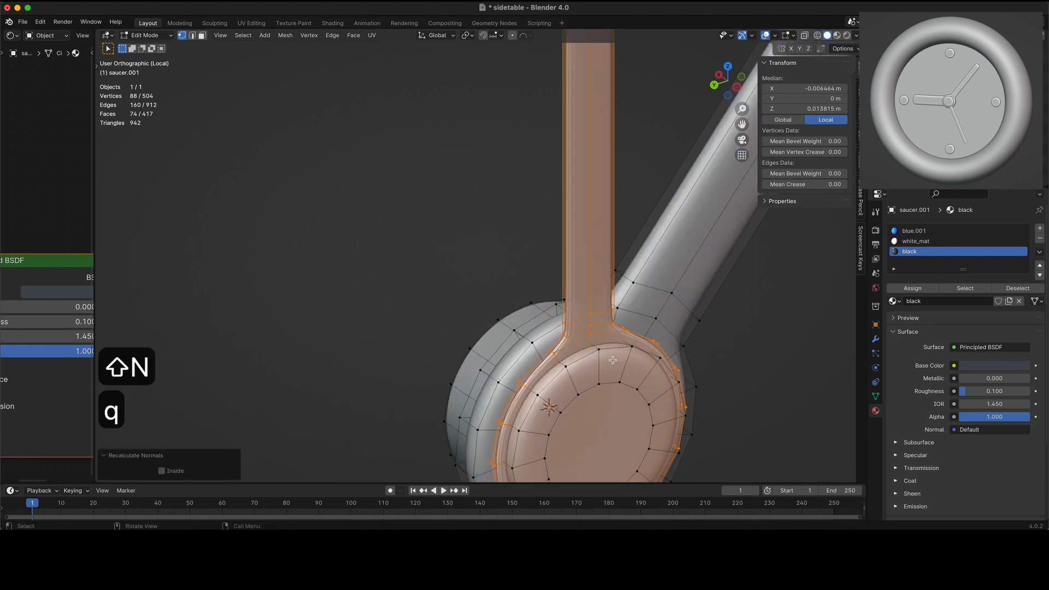
{"action": "key", "text": "alt+h"}
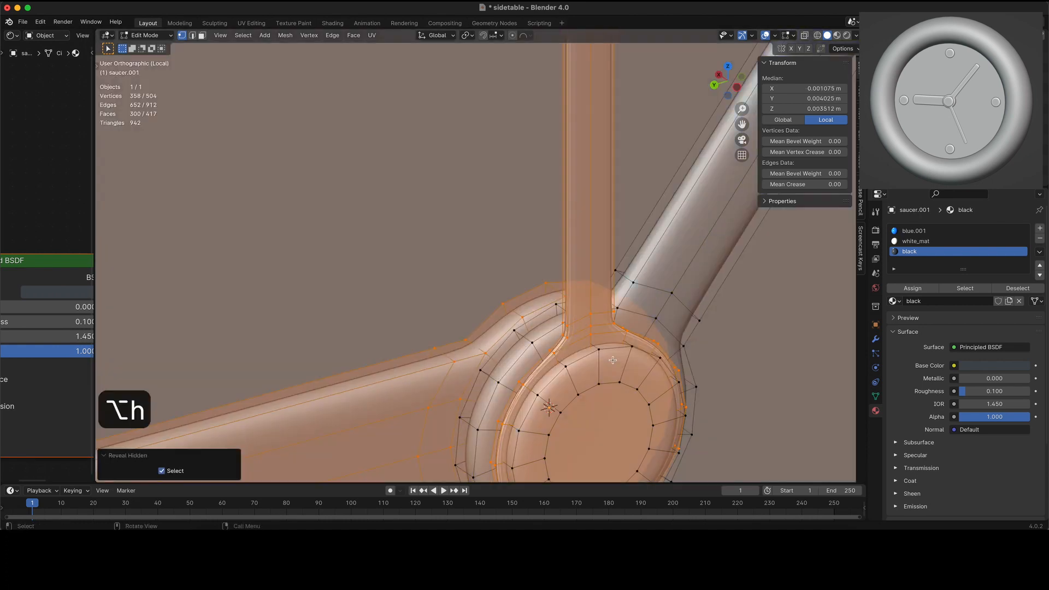
- Apply smooth shading to the whole clock and preview it rendered from the left orthographic view
{"action": "key", "text": "ctrl+3"}
{"action": "scroll", "coordinate": [612, 359], "scroll_direction": "down", "scroll_amount": 7}
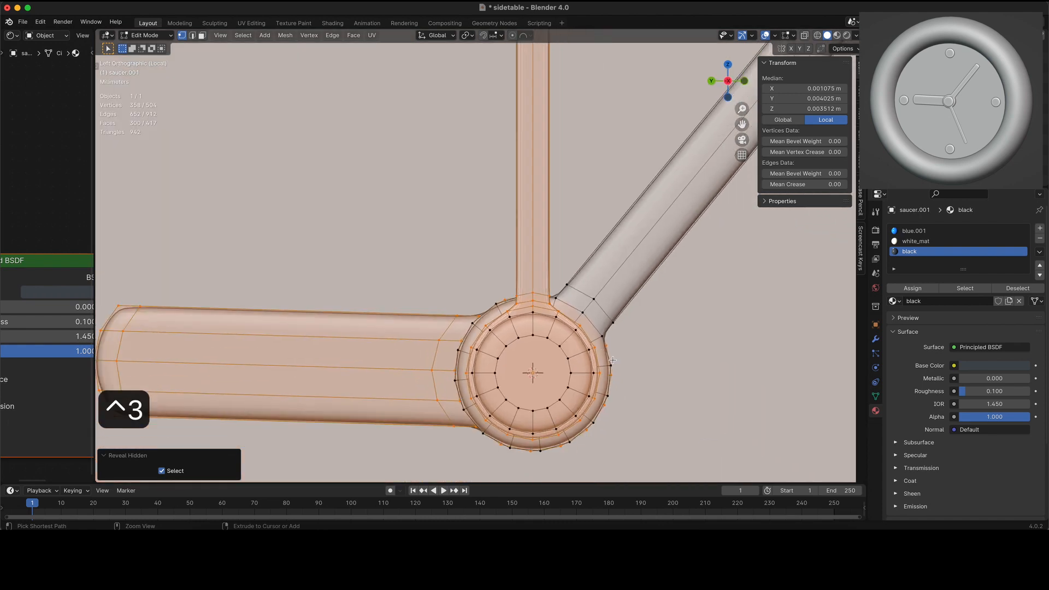
{"action": "scroll", "coordinate": [613, 360], "scroll_direction": "down", "scroll_amount": 2}
{"action": "key", "text": "Tab"}
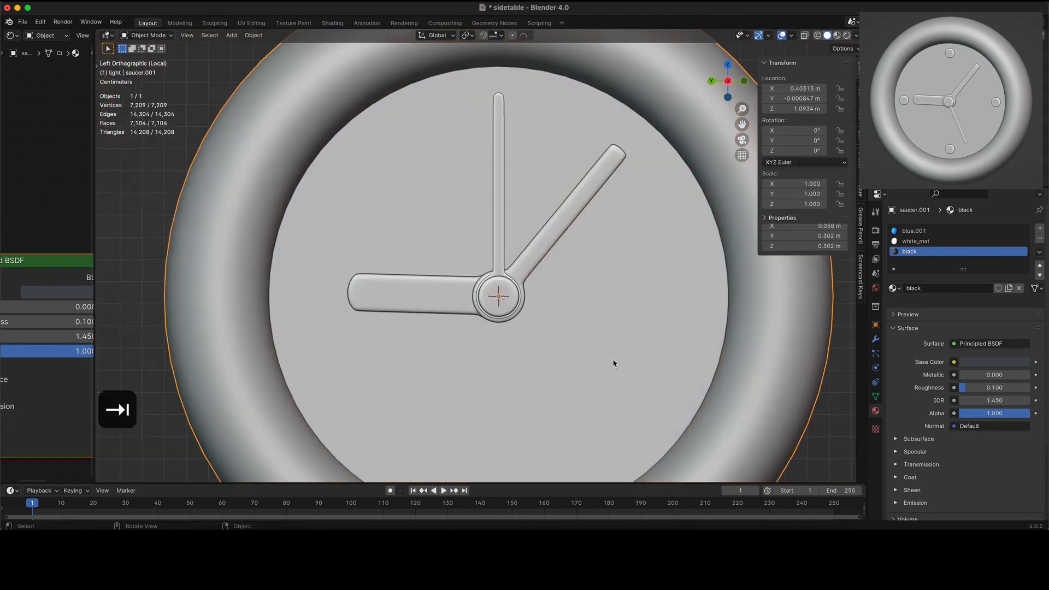
{"action": "right_click", "coordinate": [613, 360]}
{"action": "left_click", "coordinate": [575, 344]}
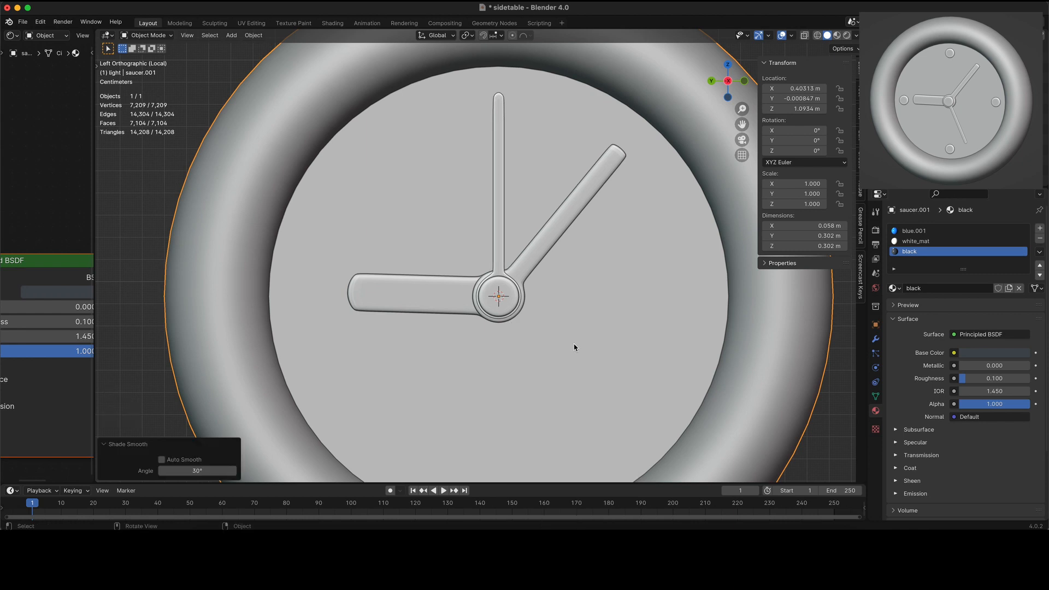
{"action": "scroll", "coordinate": [575, 346], "scroll_direction": "down", "scroll_amount": 2}
{"action": "left_click", "coordinate": [846, 37]}
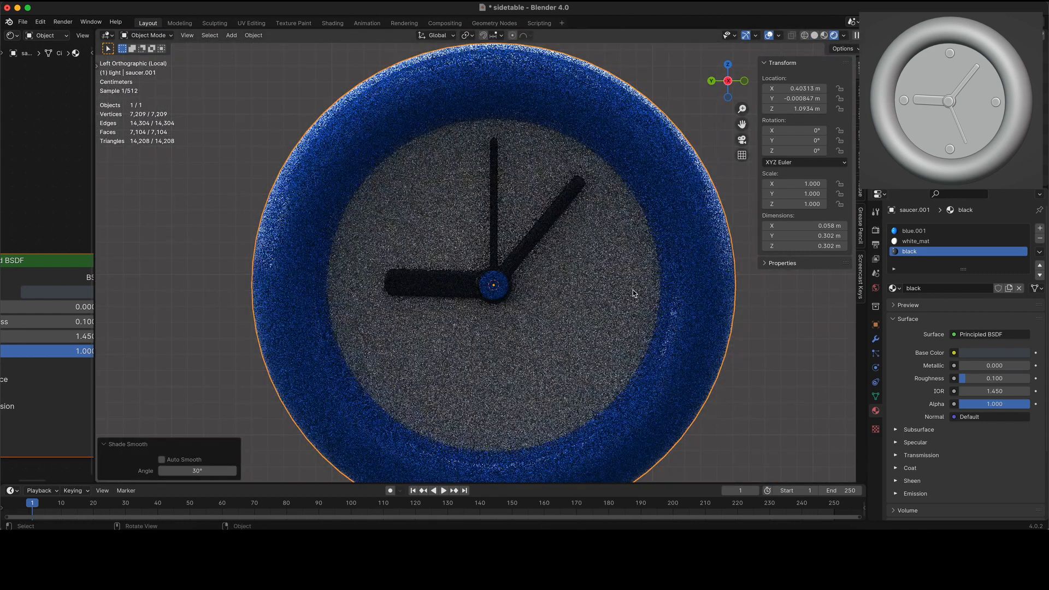
- Select the linked centre cap and assign it a new material slot holding a separate copy of blue.001
{"action": "key", "text": "Tab"}
{"action": "left_click", "coordinate": [497, 279]}
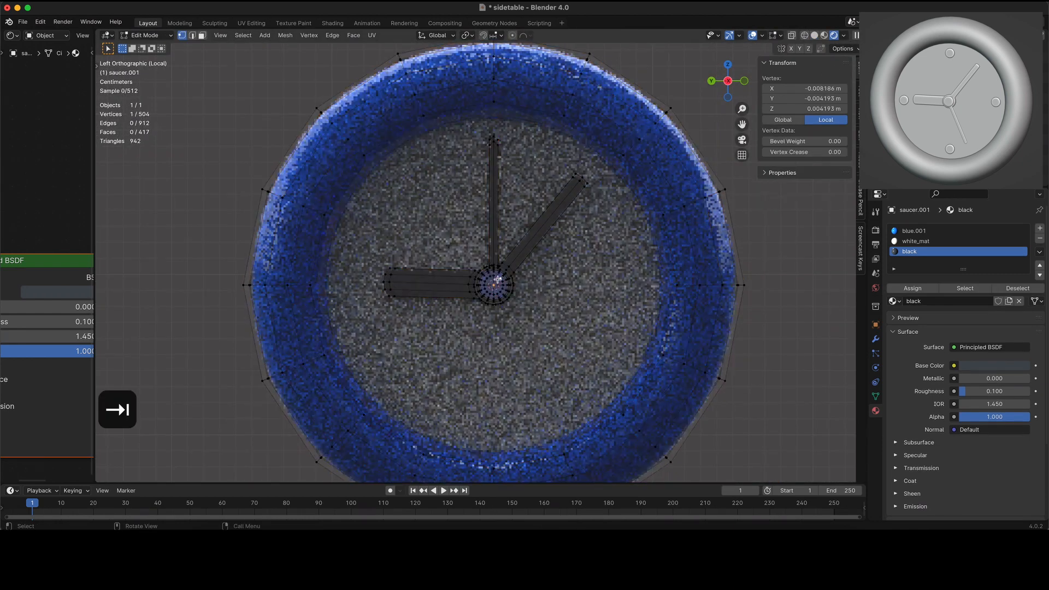
{"action": "key", "text": "l"}
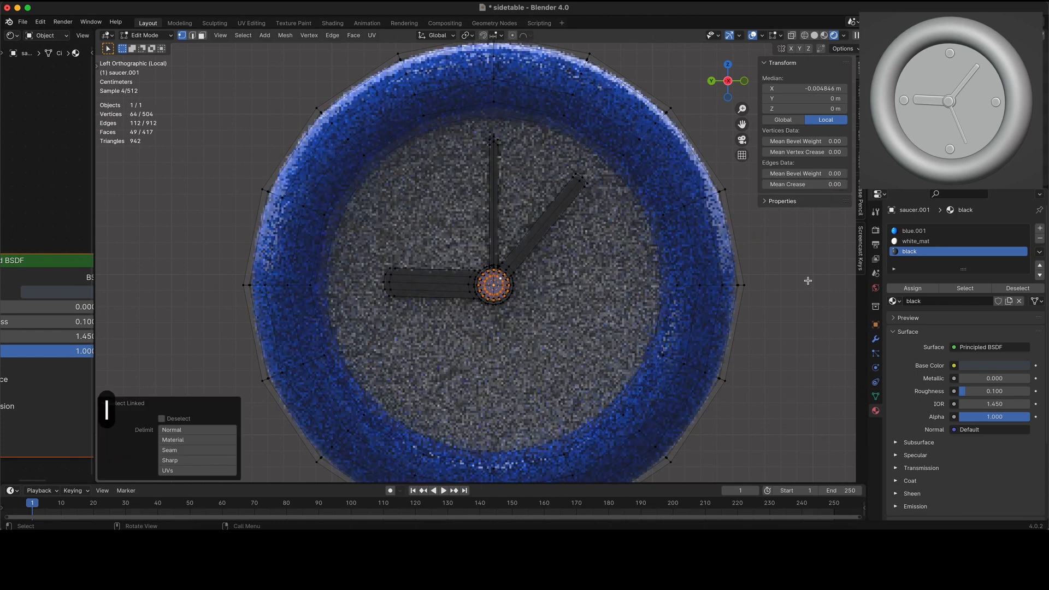
{"action": "left_click", "coordinate": [1040, 228]}
{"action": "left_click", "coordinate": [894, 301]}
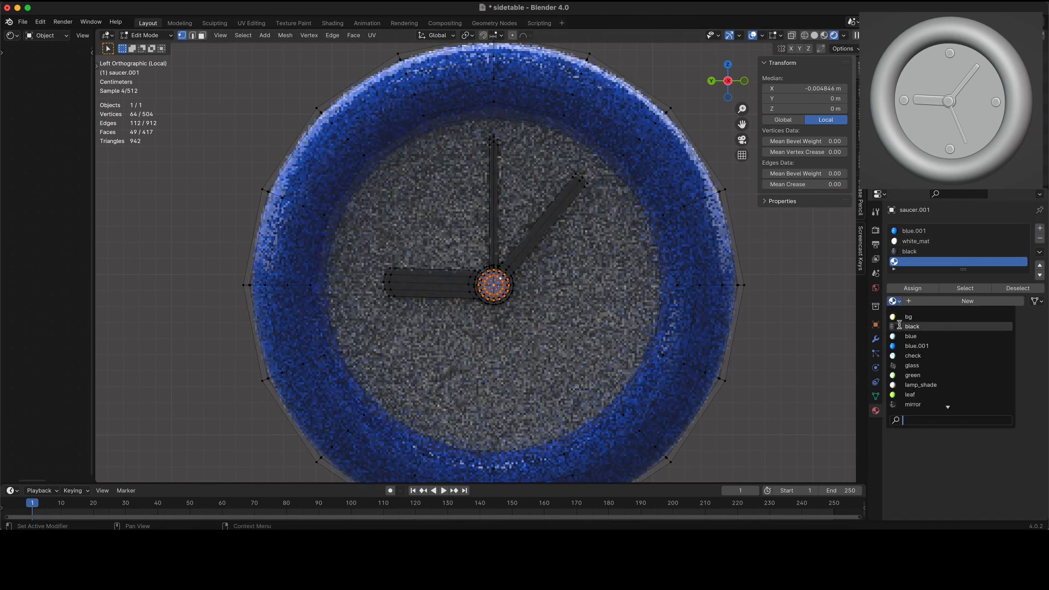
{"action": "left_click", "coordinate": [916, 346]}
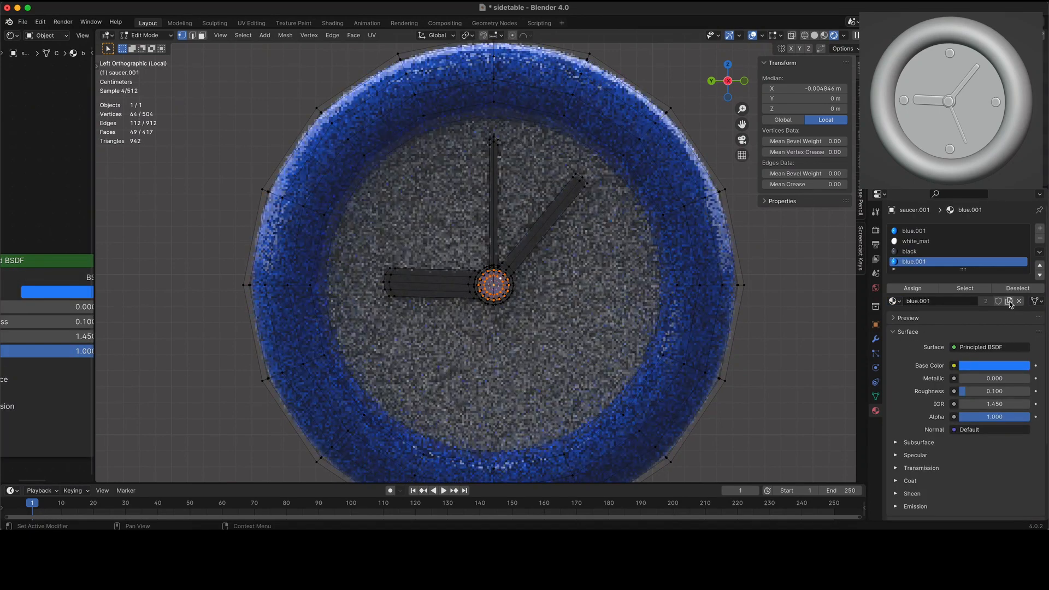
{"action": "left_click", "coordinate": [920, 288]}
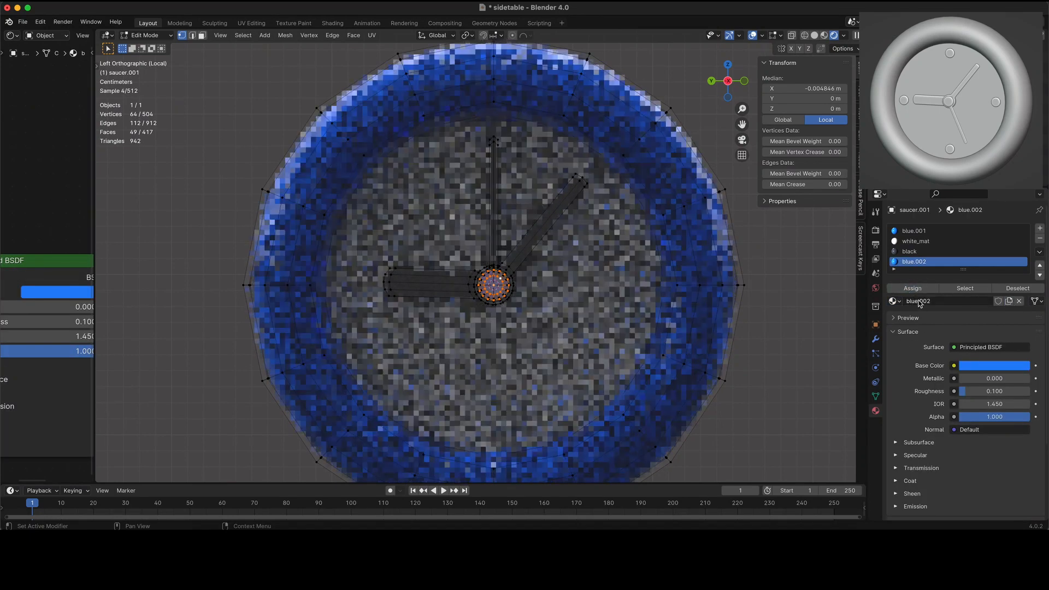
- Rename the cap's copied material as red and set its base colour's hue to 0.993
{"action": "left_click", "coordinate": [919, 301]}
{"action": "type", "text": "r"}
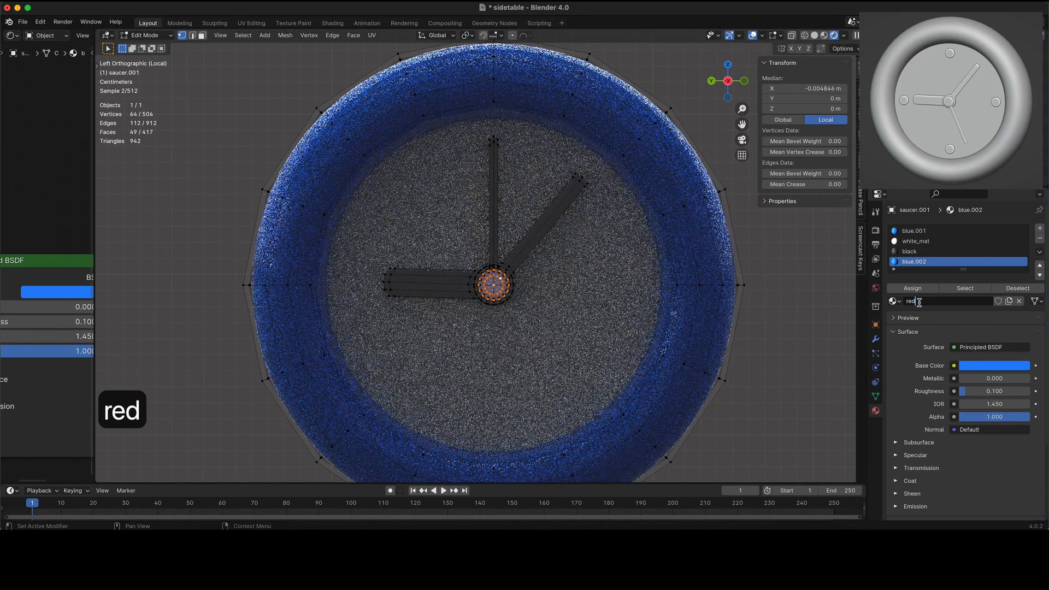
{"action": "type", "text": "ed"}
{"action": "key", "text": "Return"}
{"action": "key", "text": "Tab"}
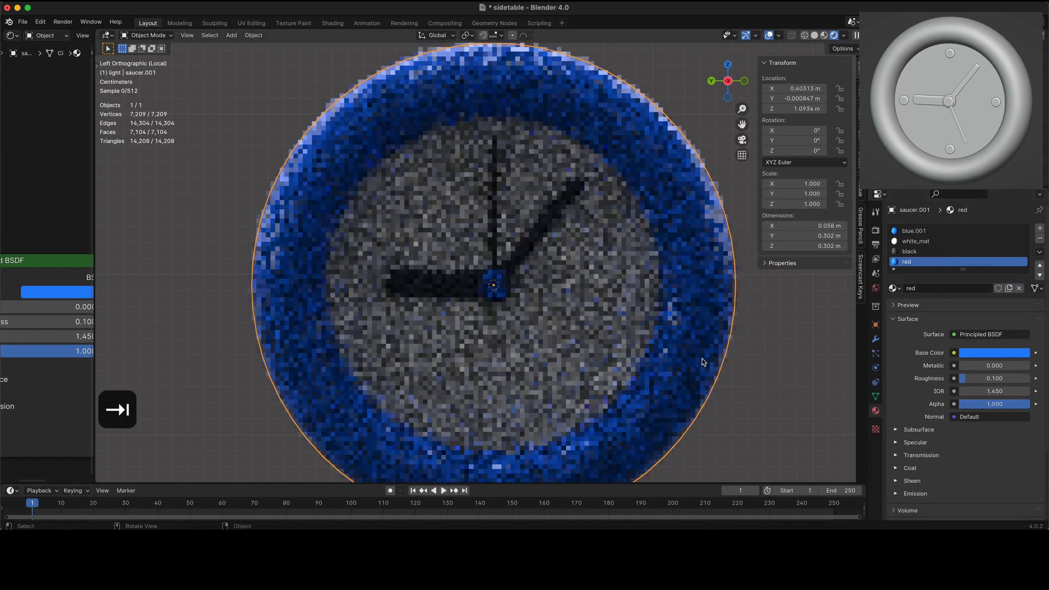
{"action": "left_click", "coordinate": [991, 353]}
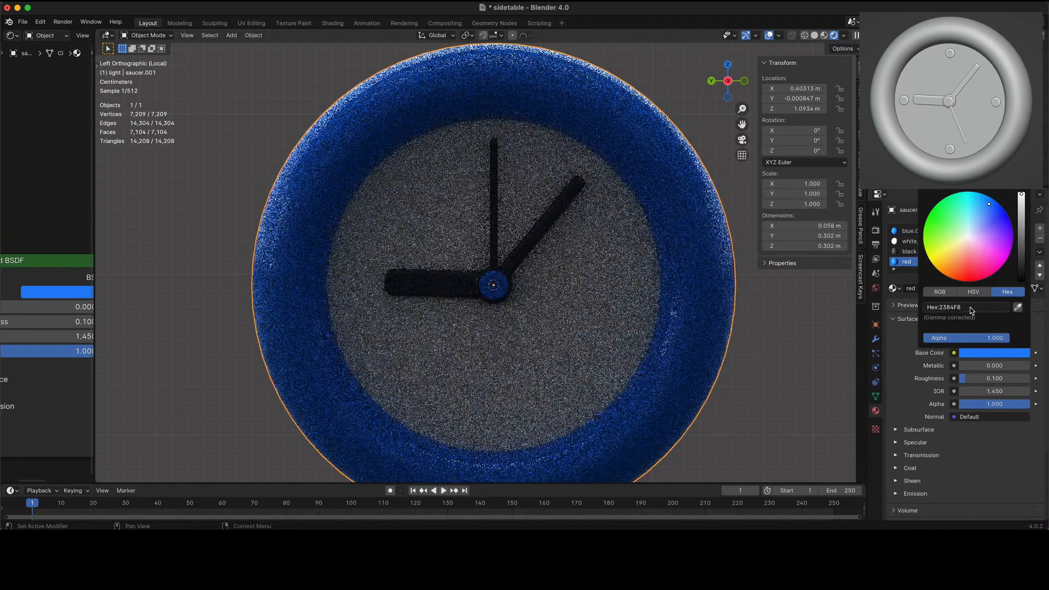
{"action": "left_click", "coordinate": [969, 293]}
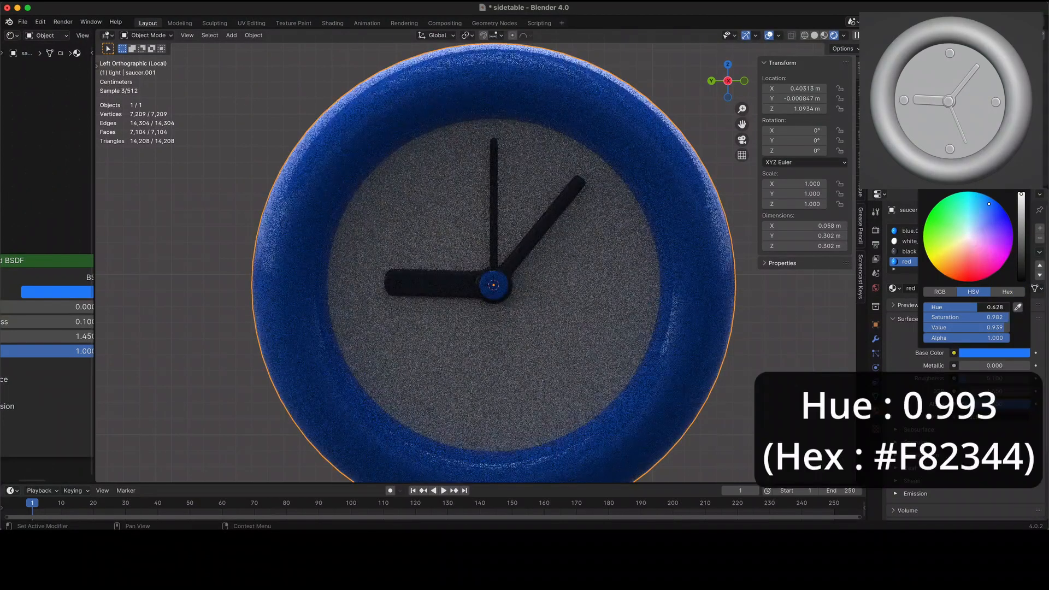
{"action": "left_click_drag", "start_coordinate": [974, 307], "coordinate": [988, 307]}
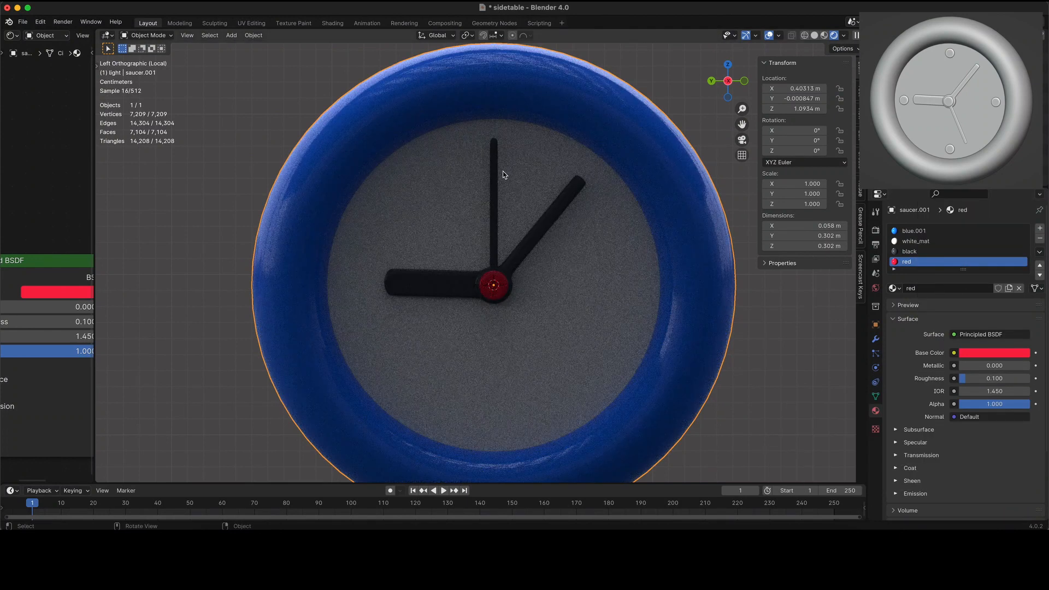
- Select the whole linked second hand and assign the red material to it
{"action": "key", "text": "Tab"}
{"action": "left_click", "coordinate": [495, 145]}
{"action": "key", "text": "l"}
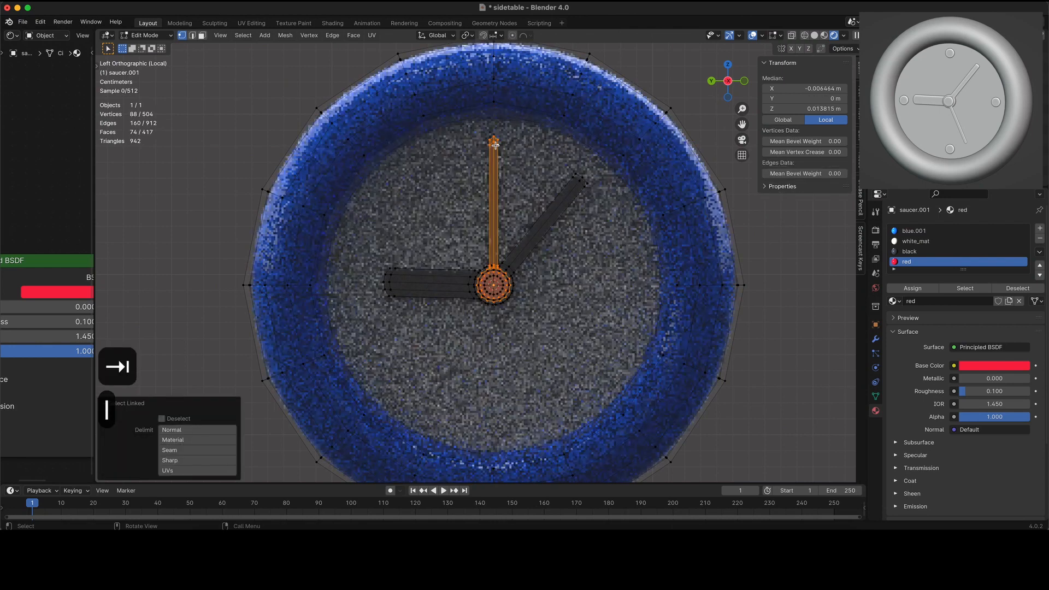
{"action": "left_click", "coordinate": [912, 287]}
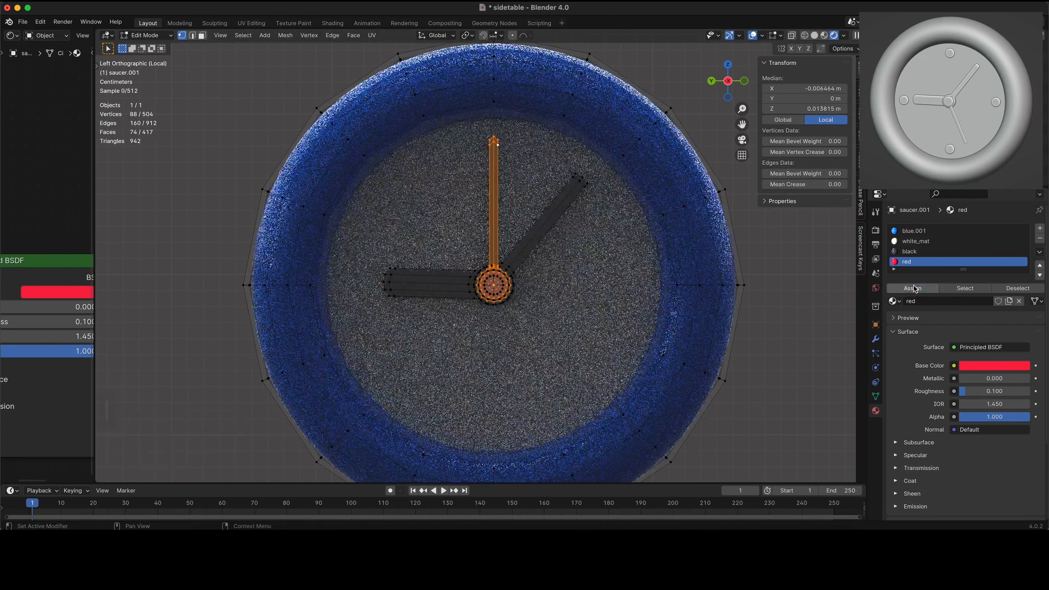
{"action": "key", "text": "Tab"}
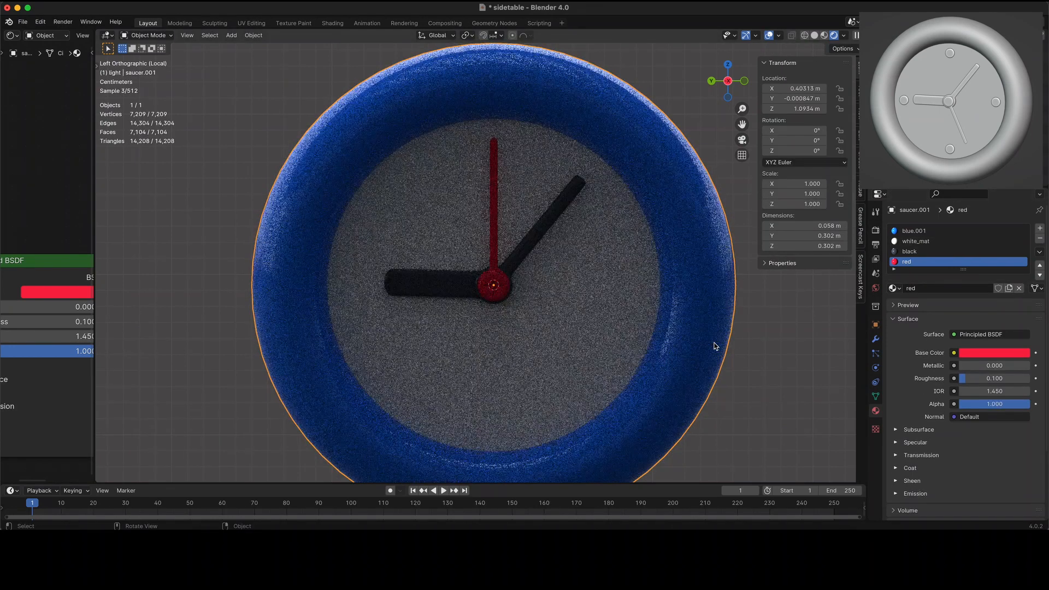
- Use the 3D cursor as pivot point and rotate the second hand around the clock's centre to just past four o'clock
{"action": "left_click", "coordinate": [813, 36]}
{"action": "left_click", "coordinate": [466, 38]}
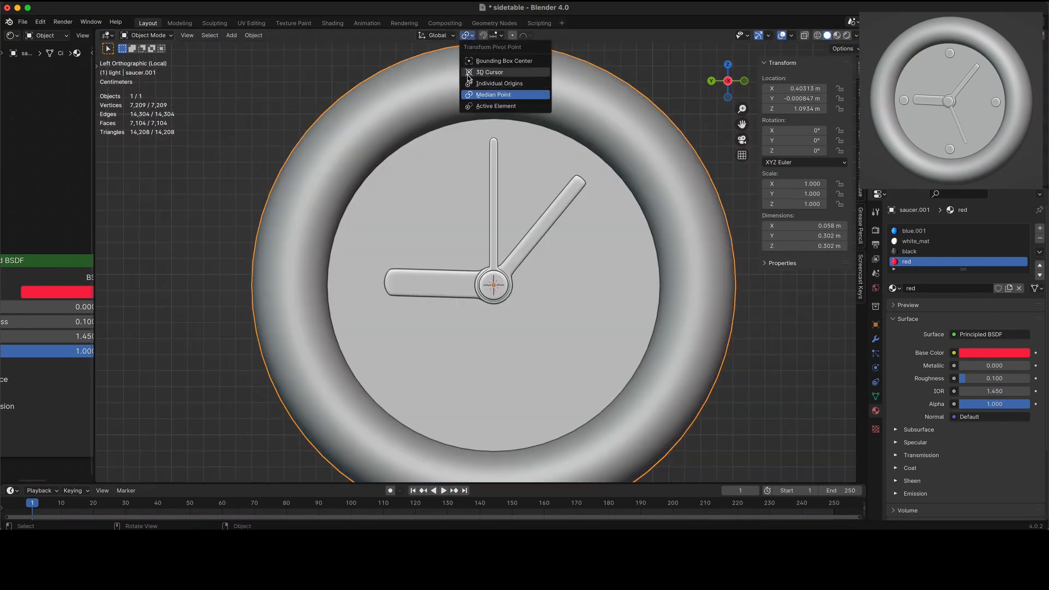
{"action": "left_click", "coordinate": [468, 77]}
{"action": "key", "text": "Tab"}
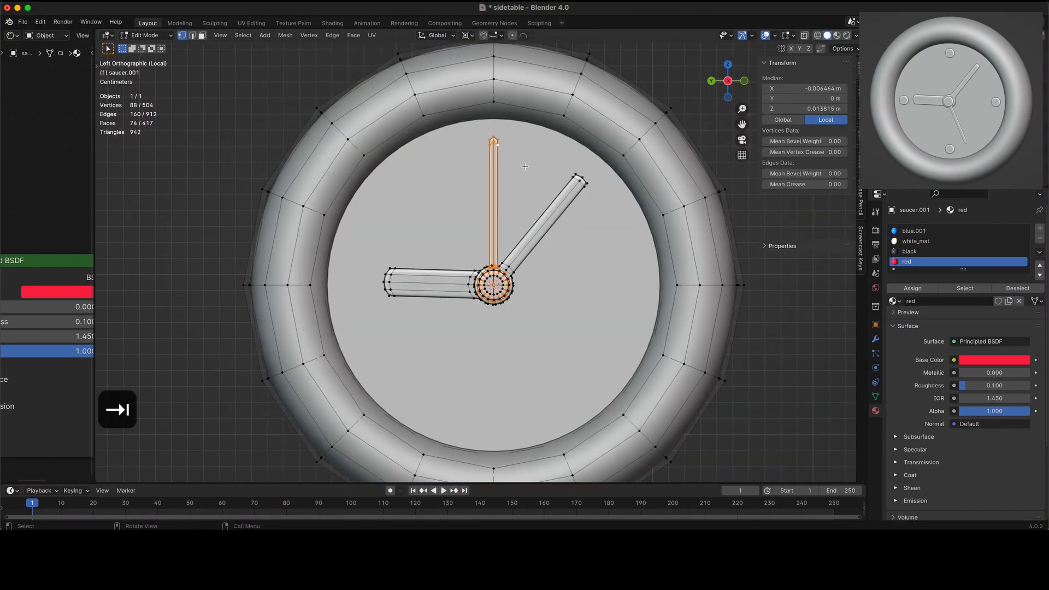
{"action": "left_click", "coordinate": [493, 141]}
{"action": "key", "text": "ctrl+l"}
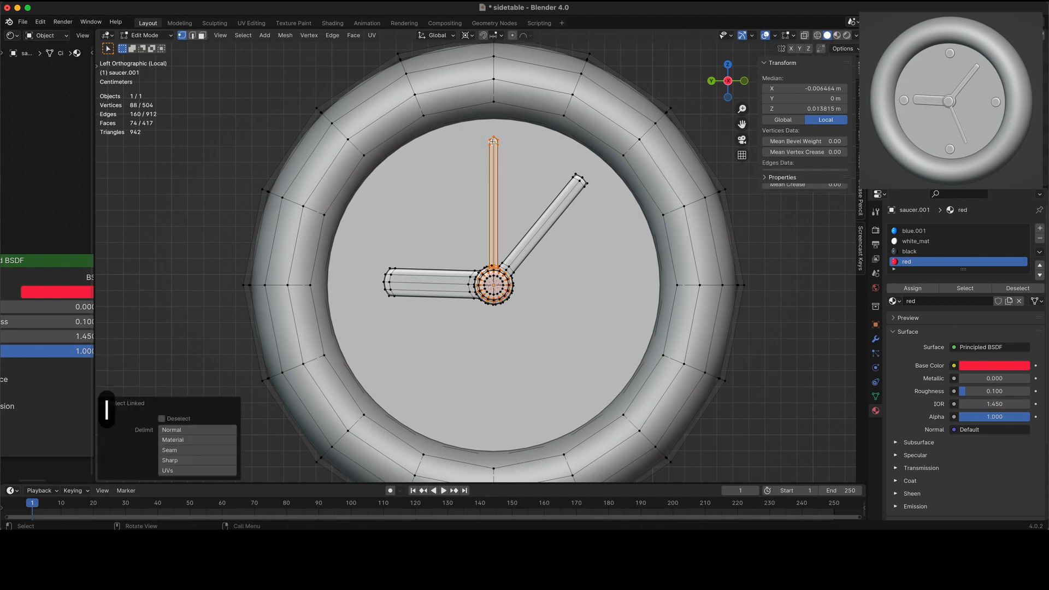
{"action": "key", "text": "r"}
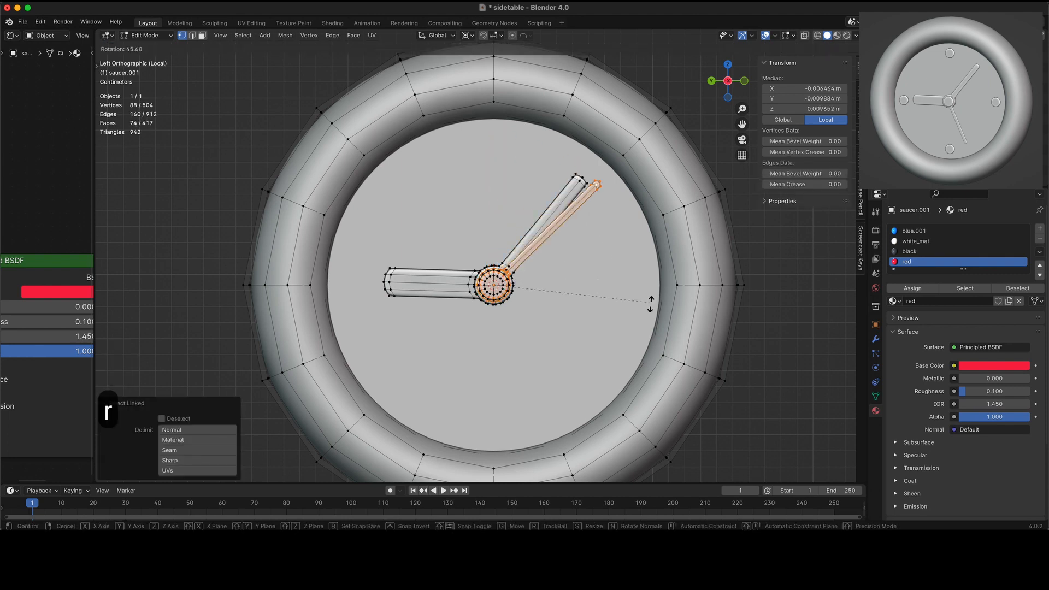
{"action": "left_click", "coordinate": [494, 189]}
{"action": "key", "text": "Tab"}
{"action": "scroll", "coordinate": [504, 188], "scroll_direction": "down", "scroll_amount": 4}
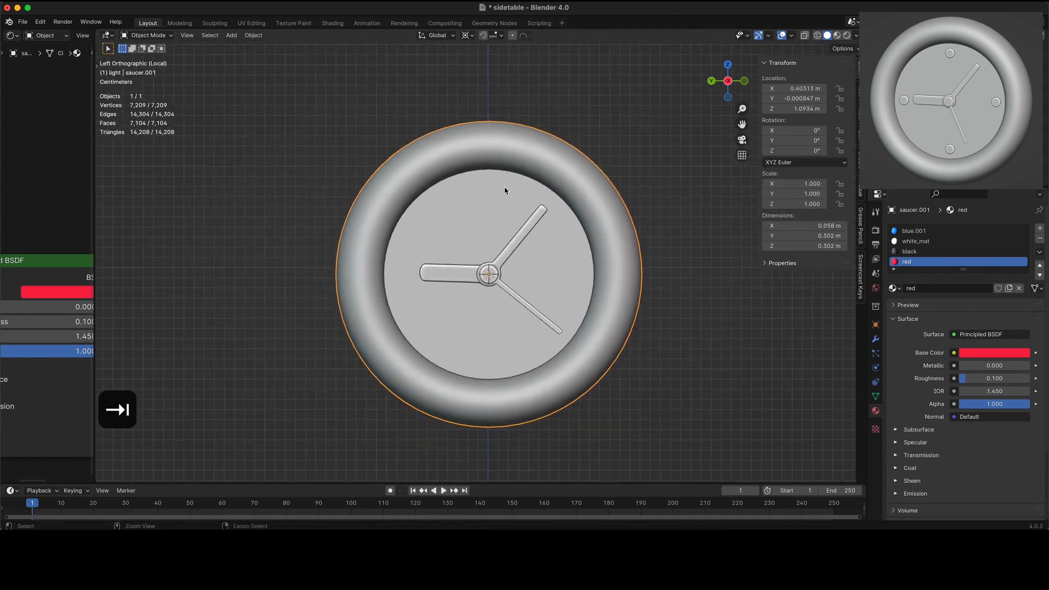
{"action": "left_click", "coordinate": [846, 36]}
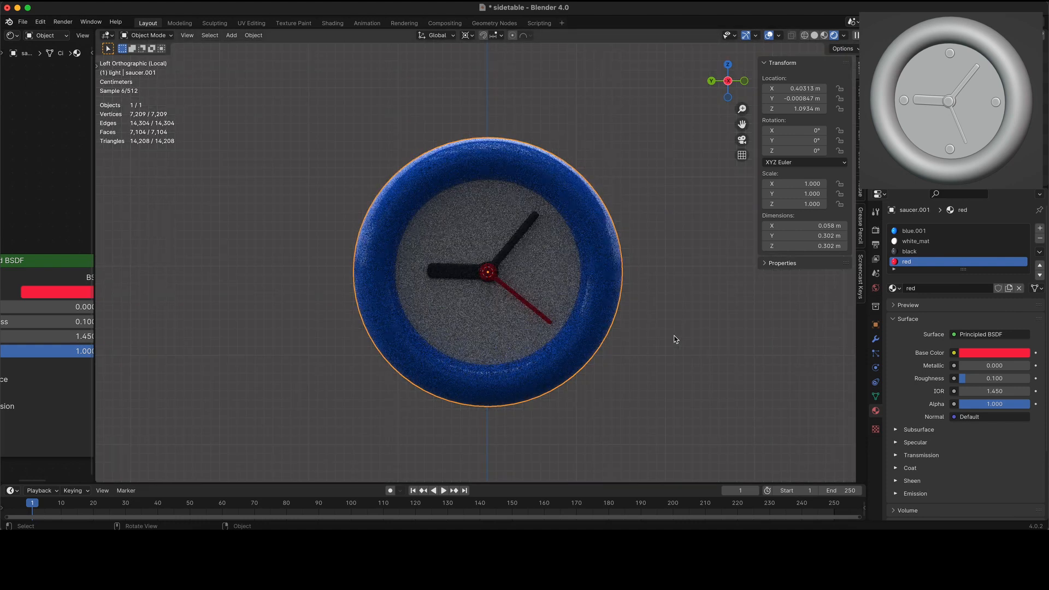
- Rotate the second hand further so that it points just past five o'clock
{"action": "key", "text": "Tab"}
{"action": "key", "text": "r"}
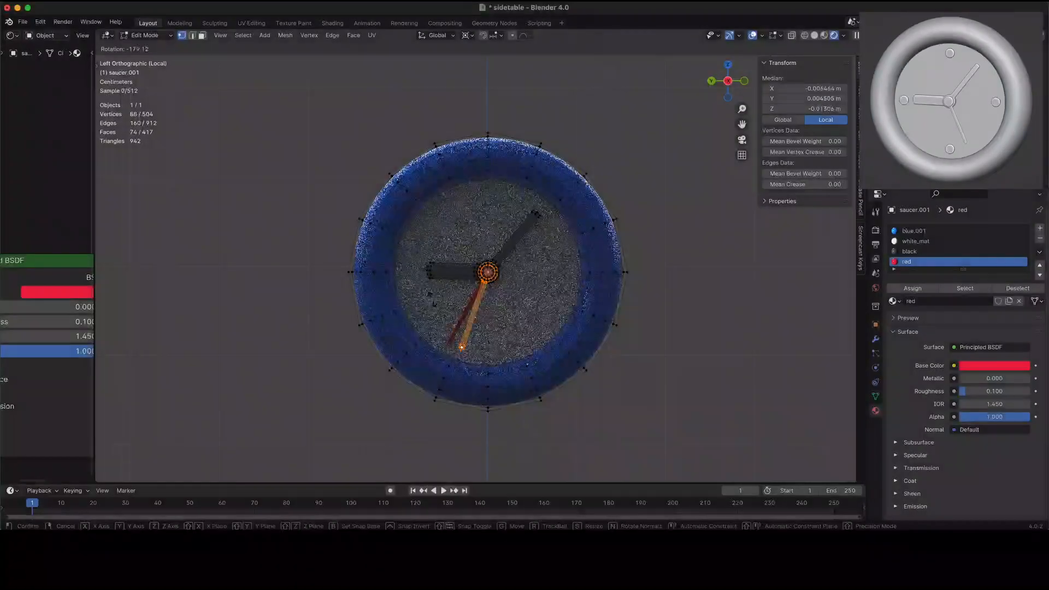
{"action": "left_click", "coordinate": [466, 323]}
{"action": "key", "text": "Tab"}
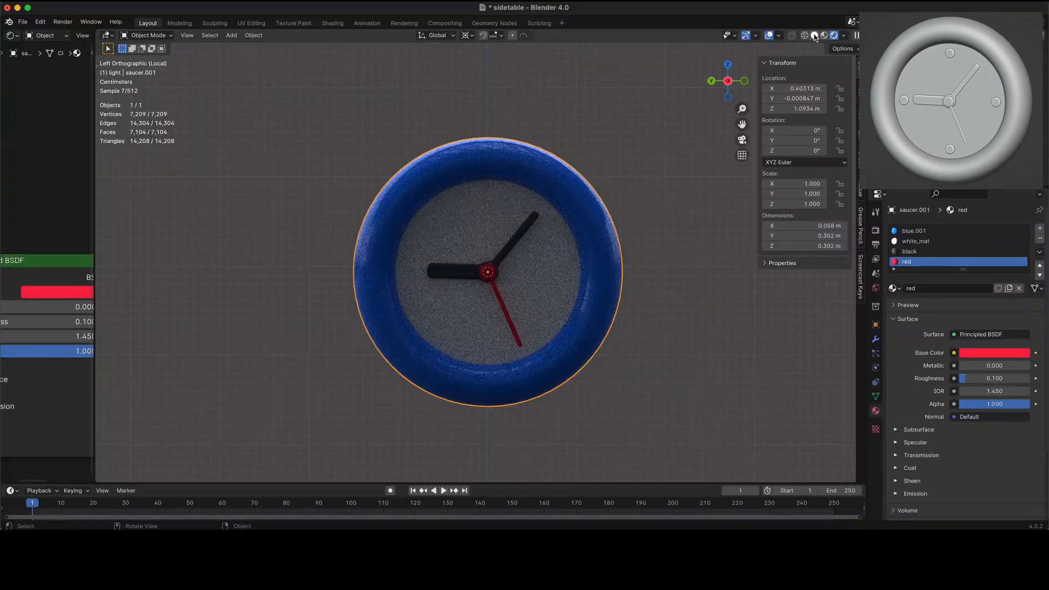
- Return to solid shading and add an 8-vertex circle to the clock mesh at its centre
{"action": "left_click", "coordinate": [827, 35]}
{"action": "key", "text": "Tab"}
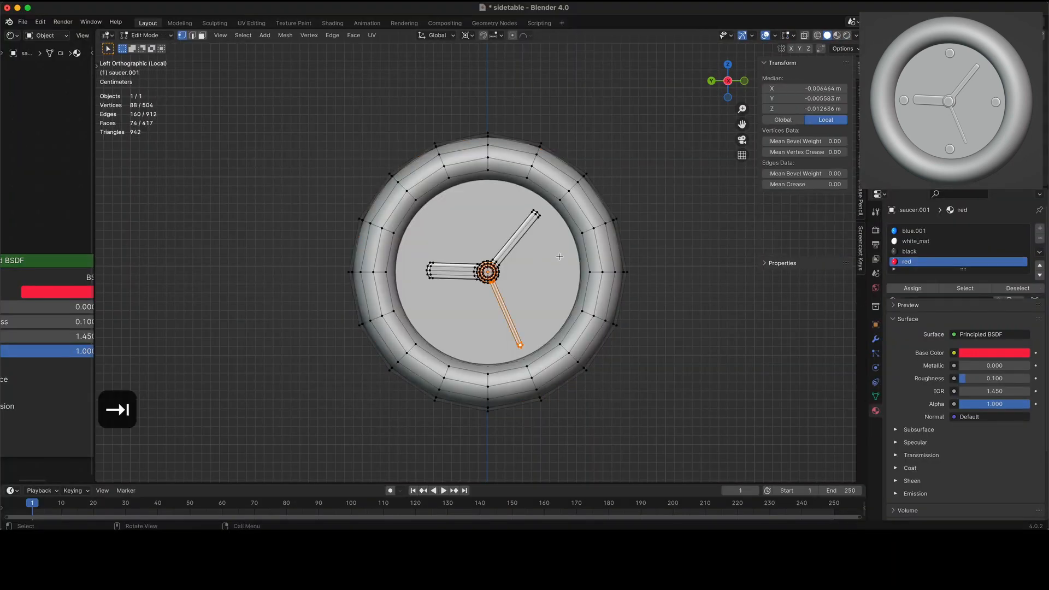
{"action": "scroll", "coordinate": [561, 259], "scroll_direction": "up", "scroll_amount": 4}
{"action": "key", "text": "shift+a"}
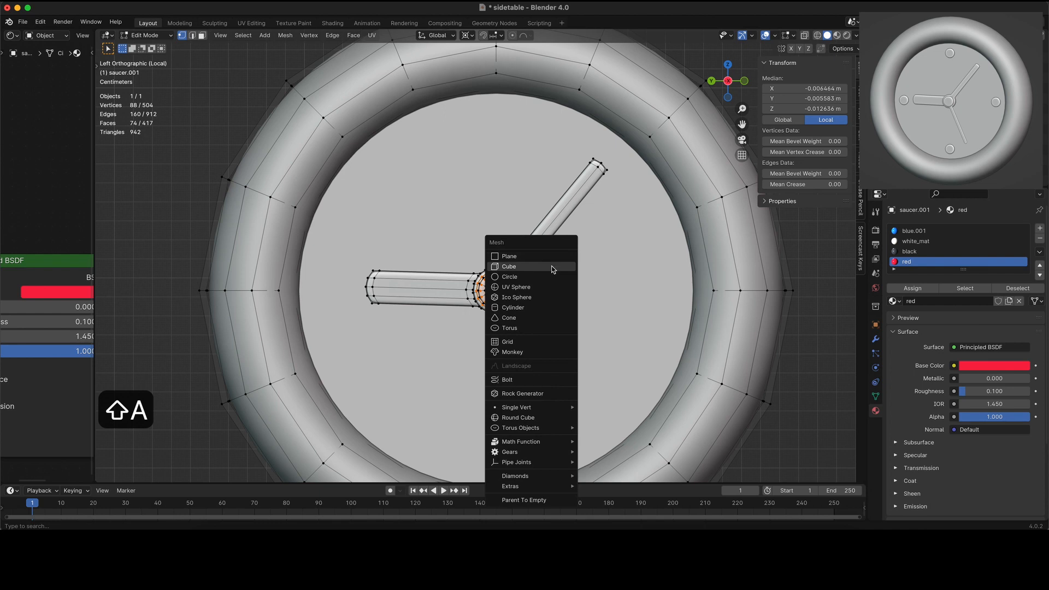
{"action": "left_click", "coordinate": [549, 277]}
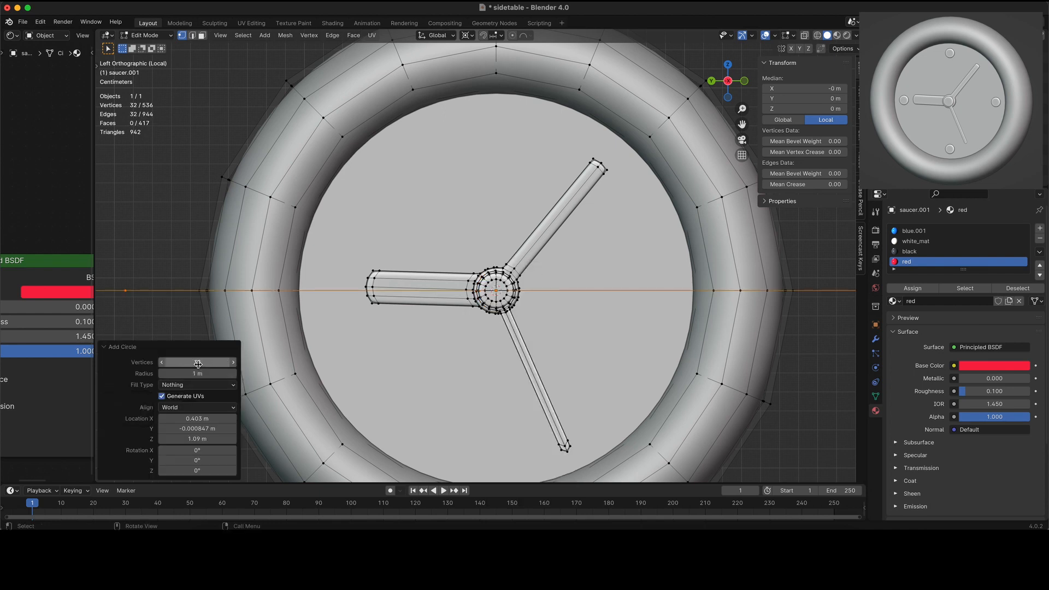
{"action": "type", "text": "8"}
{"action": "key", "text": "Return"}
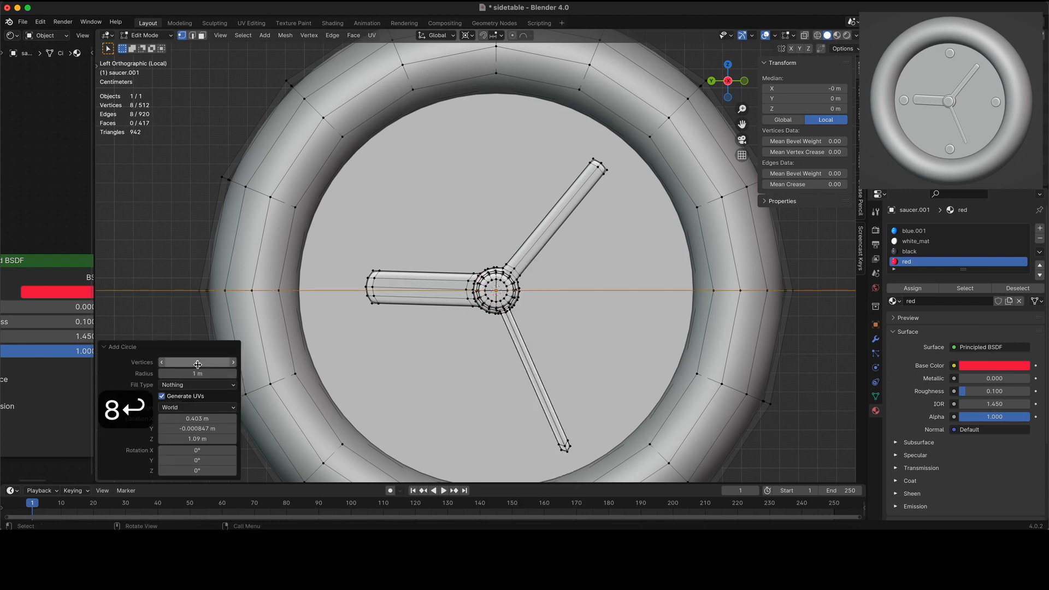
- Rotate the new circle 90° about the Y axis
{"action": "key", "text": "r"}
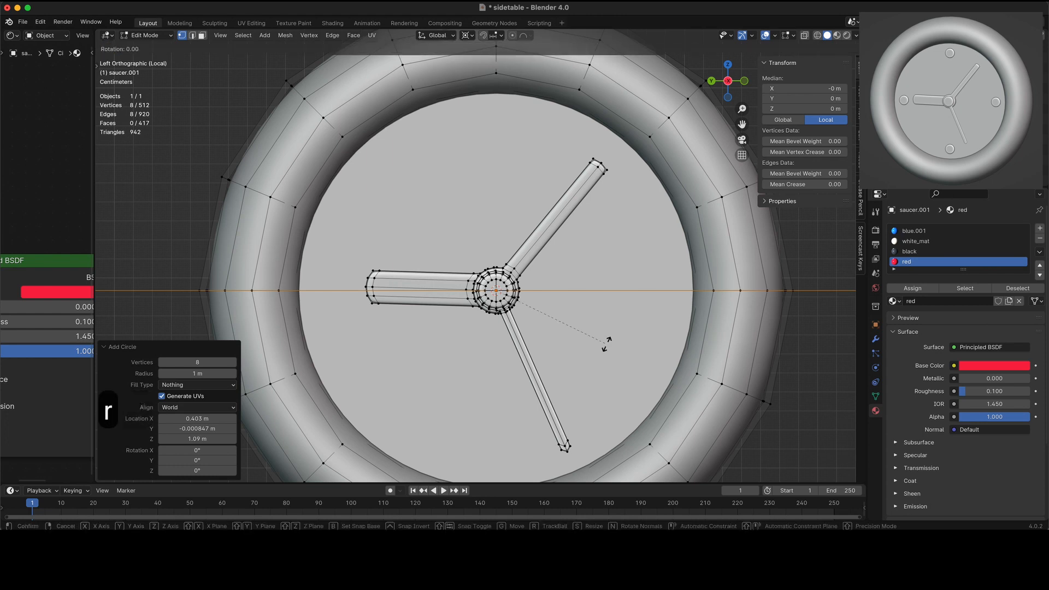
{"action": "key", "text": "y"}
{"action": "key", "text": "9"}
{"action": "key", "text": "0"}
{"action": "key", "text": "Return"}
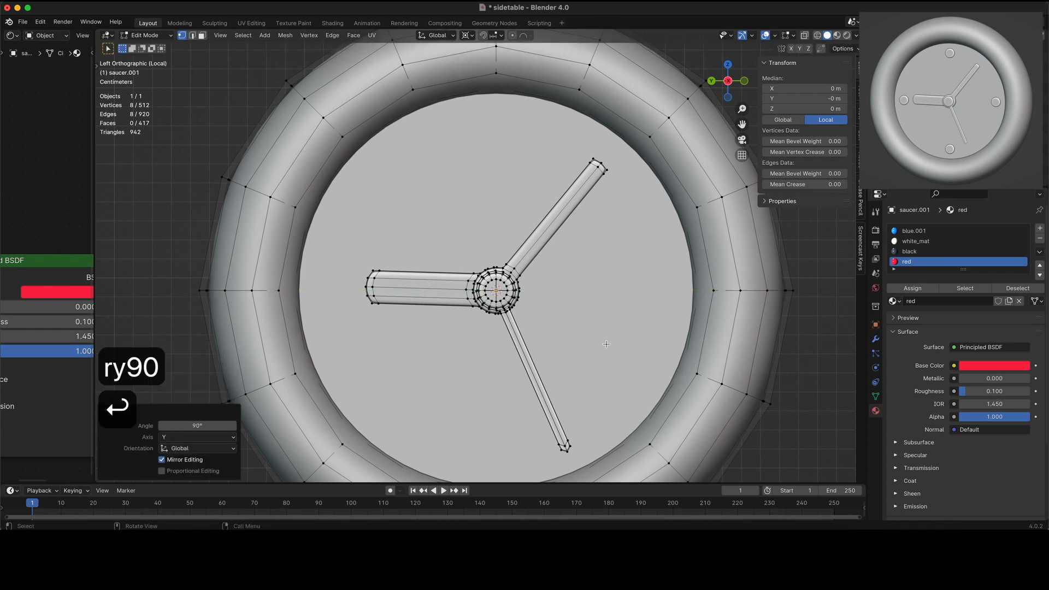
- Scale the circle down to roughly the centre cap's size and move it about 0.079 m up along Z
{"action": "key", "text": "s"}
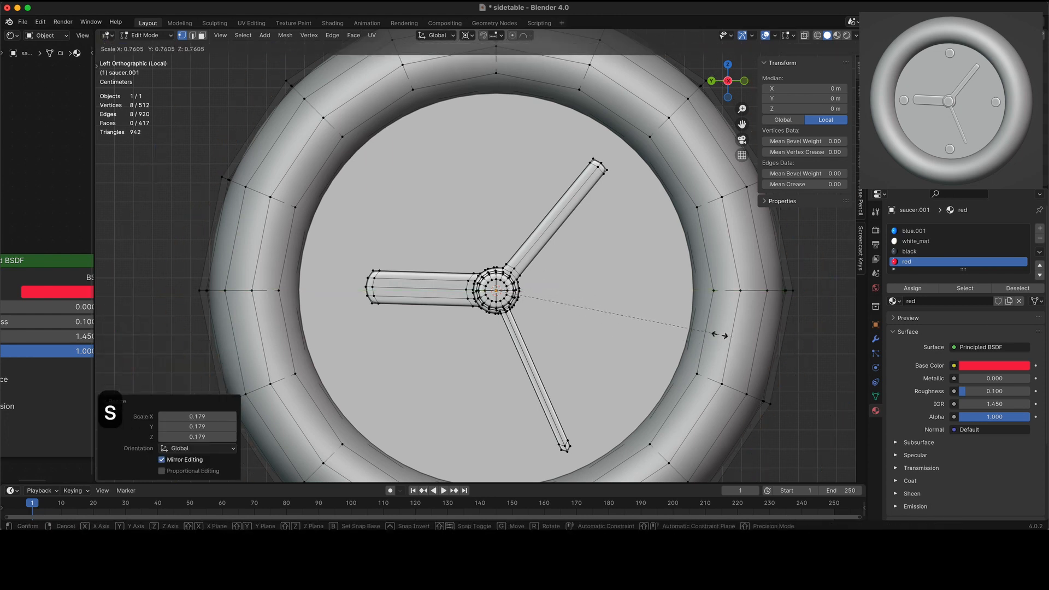
{"action": "left_click", "coordinate": [592, 310]}
{"action": "key", "text": "s"}
{"action": "left_click", "coordinate": [532, 292]}
{"action": "key", "text": "s"}
{"action": "left_click", "coordinate": [556, 296]}
{"action": "key", "text": "g"}
{"action": "key", "text": "z"}
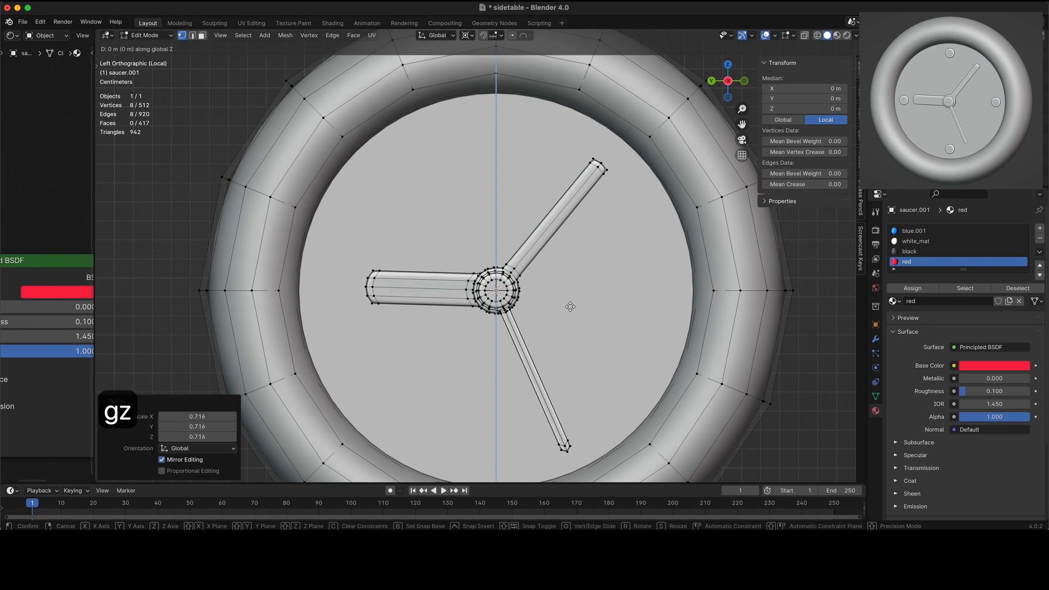
{"action": "left_click", "coordinate": [571, 156]}
- With the pivot set to Median Point, scale the circle to about 0.82 and raise it about 0.0067 m along Z
{"action": "left_click", "coordinate": [467, 35]}
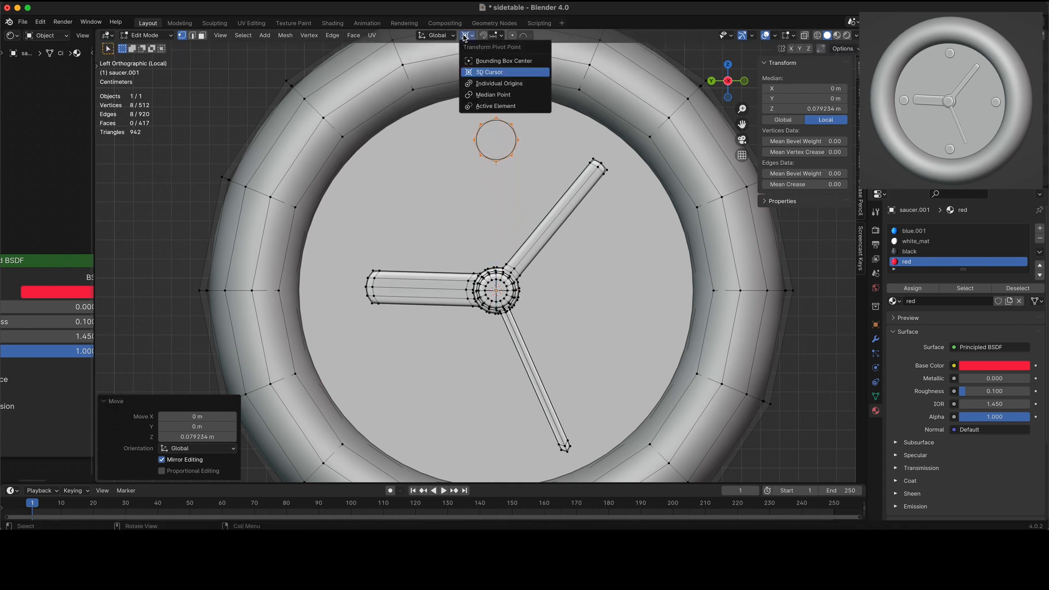
{"action": "left_click", "coordinate": [473, 95]}
{"action": "key", "text": "s"}
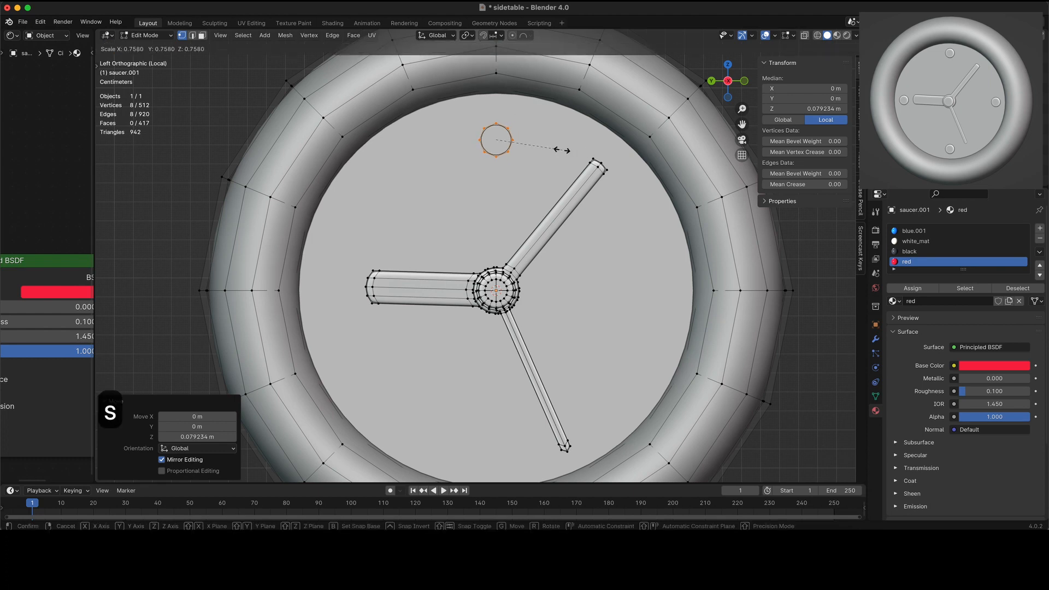
{"action": "left_click", "coordinate": [565, 148]}
{"action": "key", "text": "g"}
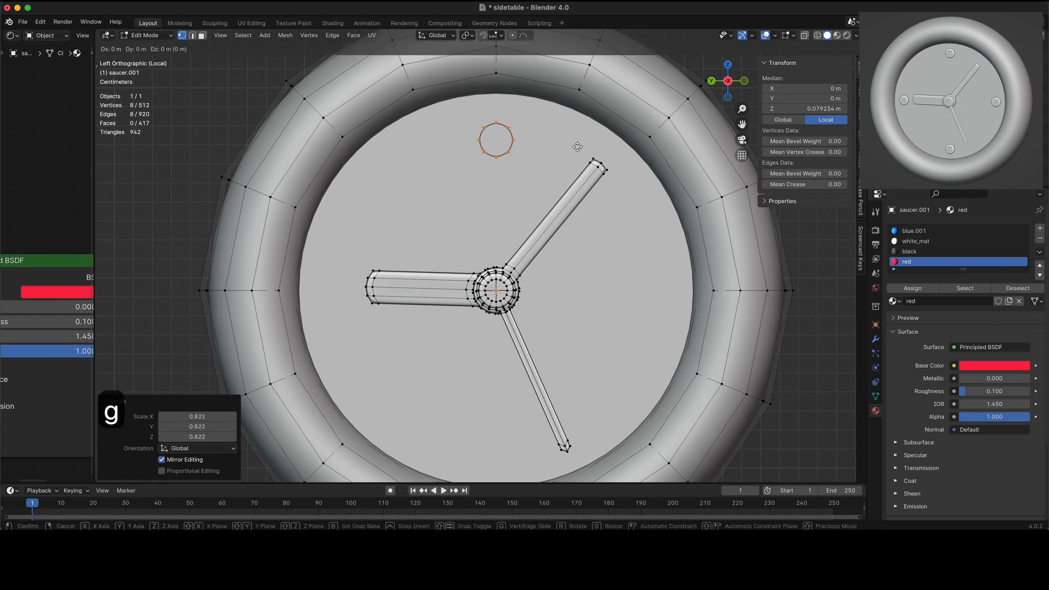
{"action": "key", "text": "z"}
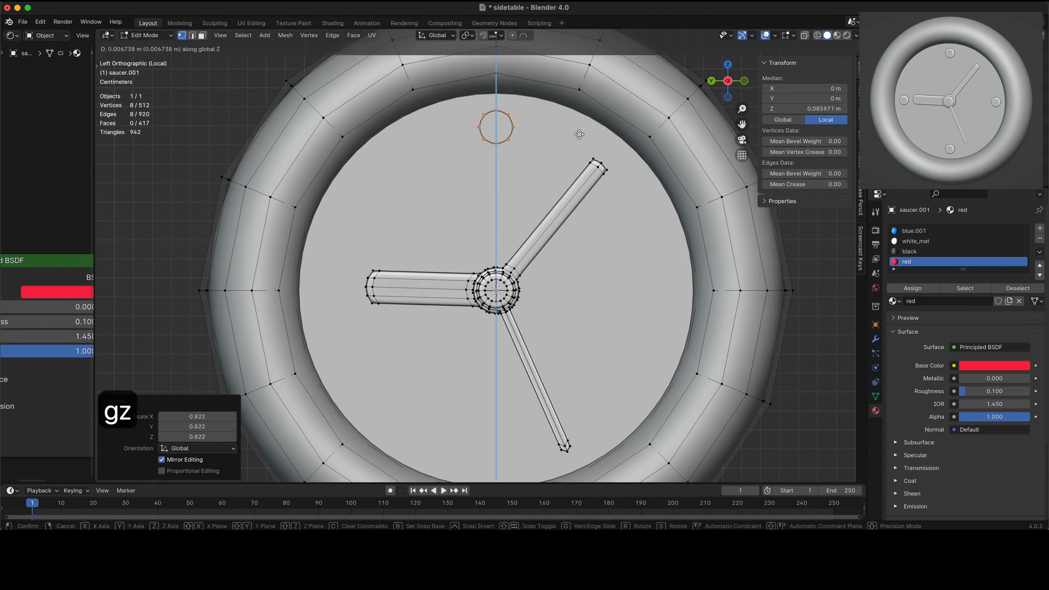
{"action": "left_click", "coordinate": [579, 134]}
- Extrude the circle in place and scale the new loop inward to about 0.63 to form a flat ring
{"action": "key", "text": "e"}
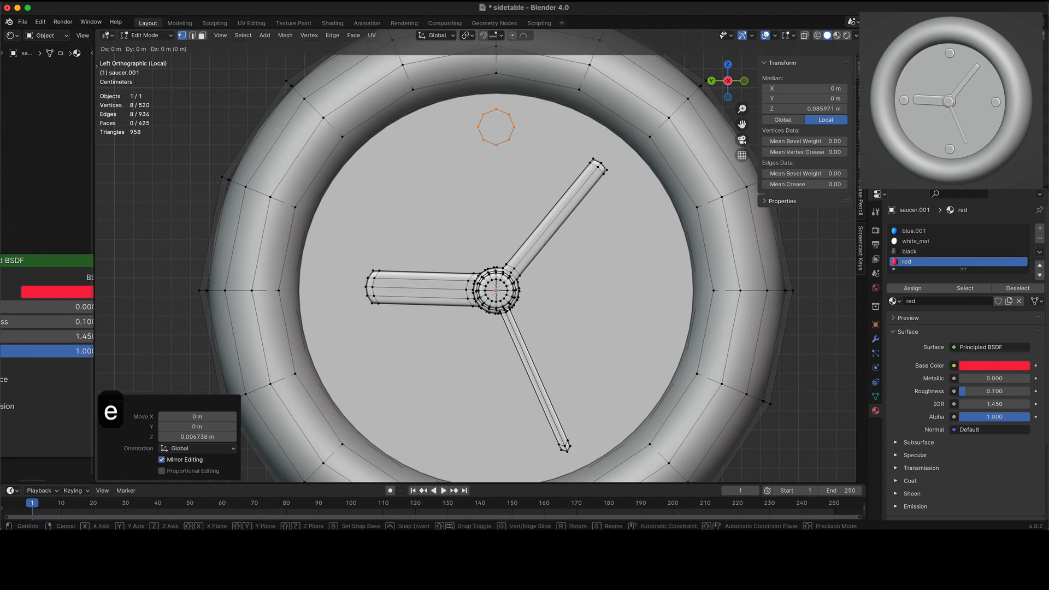
{"action": "key", "text": "s"}
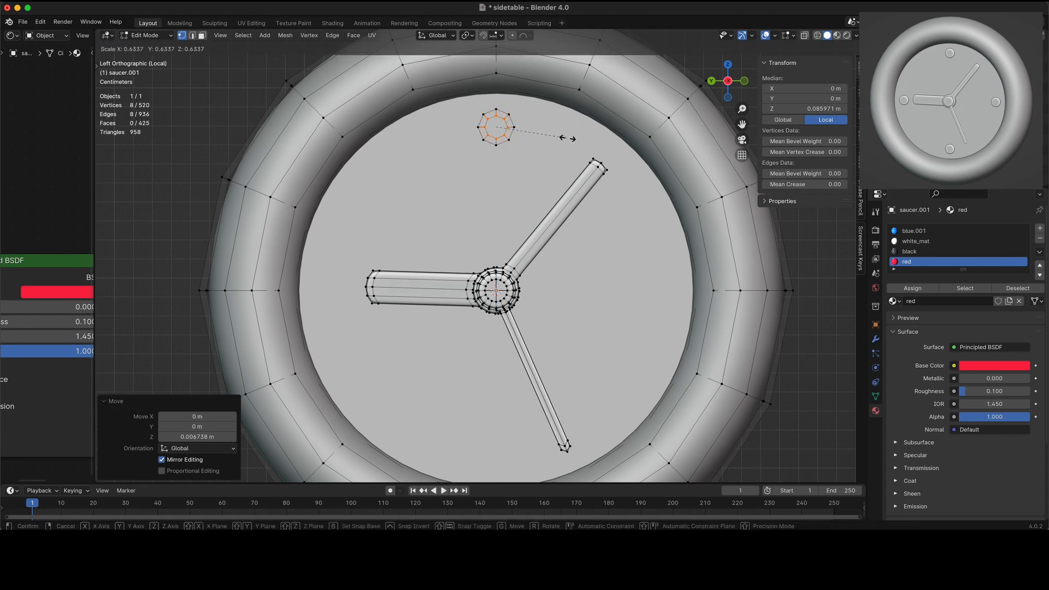
{"action": "left_click", "coordinate": [568, 138]}
- Isolate the ring by hiding all other geometry and fill its inner loop with a face
{"action": "key", "text": "i"}
{"action": "key", "text": "shift+h"}
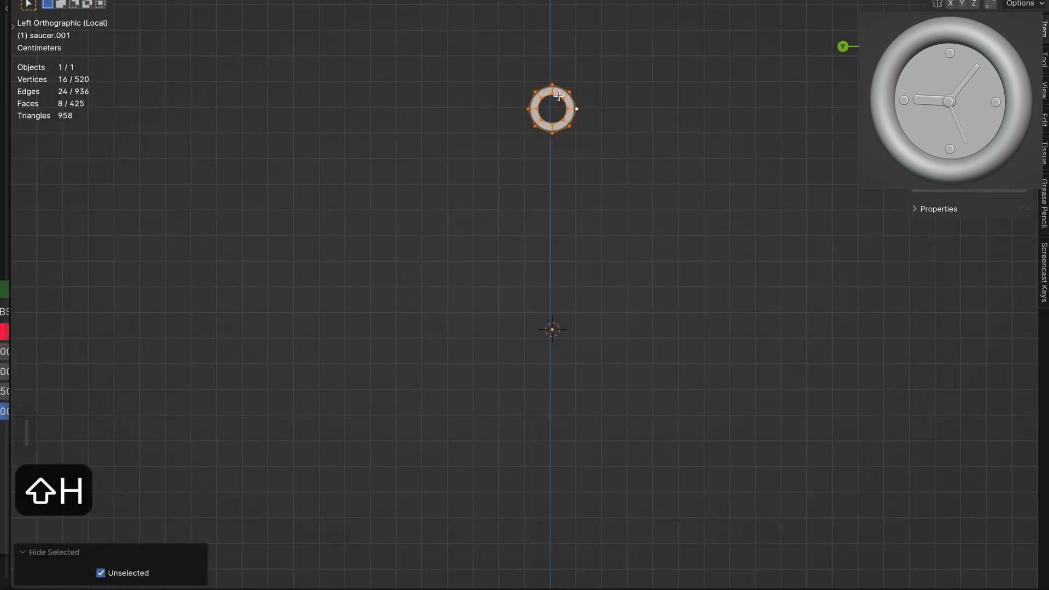
{"action": "left_click", "coordinate": [500, 118], "text": "alt"}
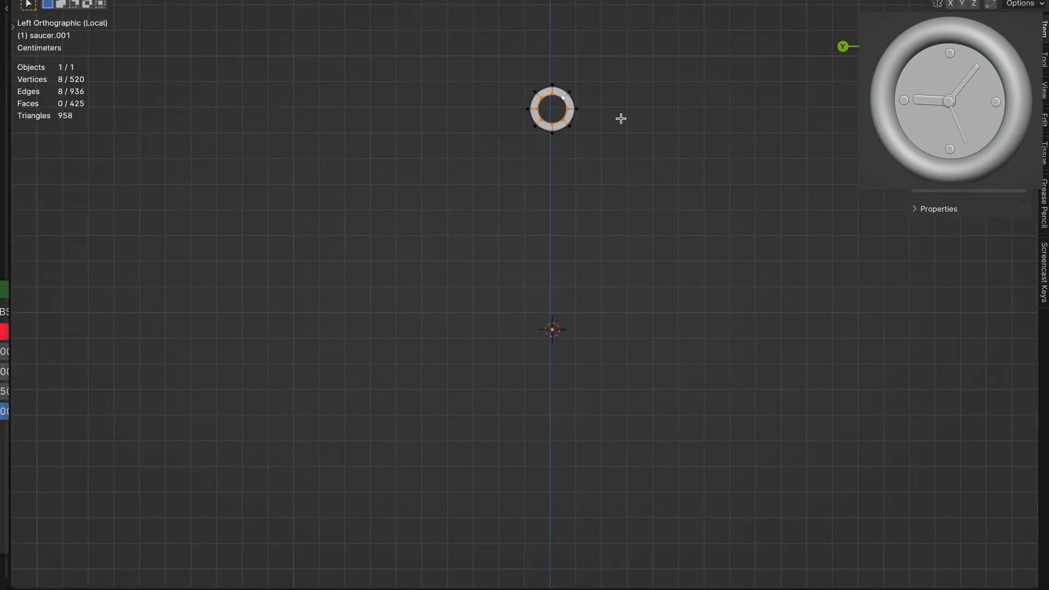
{"action": "key", "text": "f"}
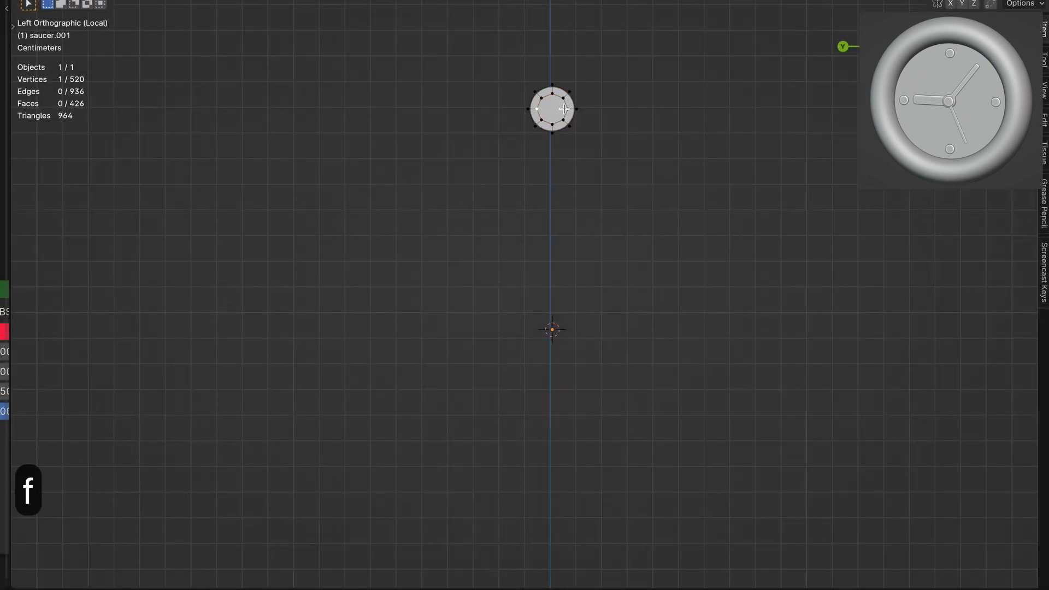
- Split the filled face by connecting its opposite inner vertices horizontally and vertically
{"action": "left_click", "coordinate": [564, 109], "text": "shift"}
{"action": "key", "text": "j"}
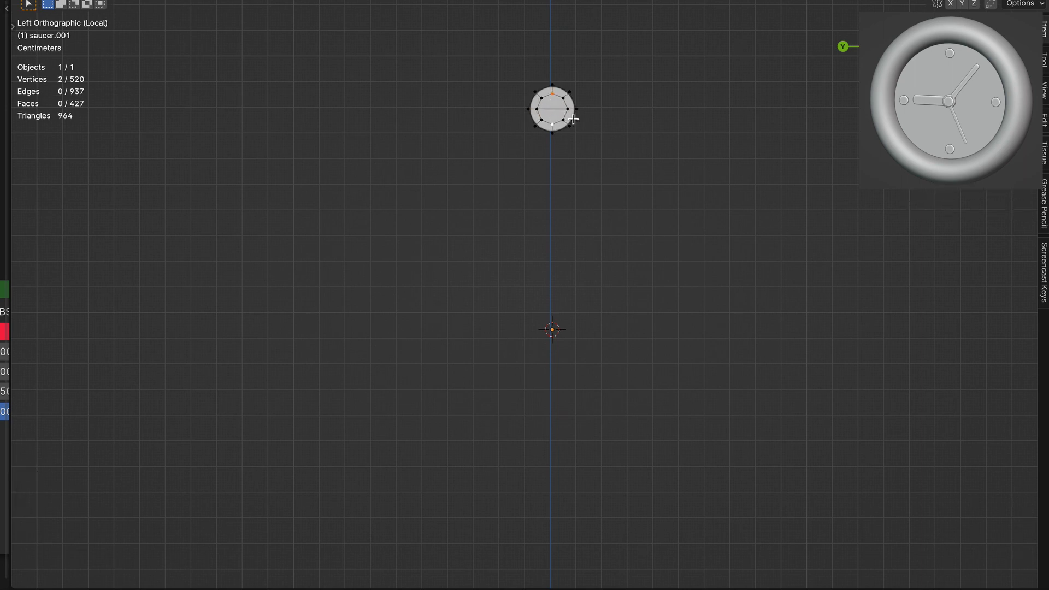
{"action": "key", "text": "j"}
- Extrude the whole disc about 0.0027 m backwards along its normal to give the marker thickness
{"action": "key", "text": "l"}
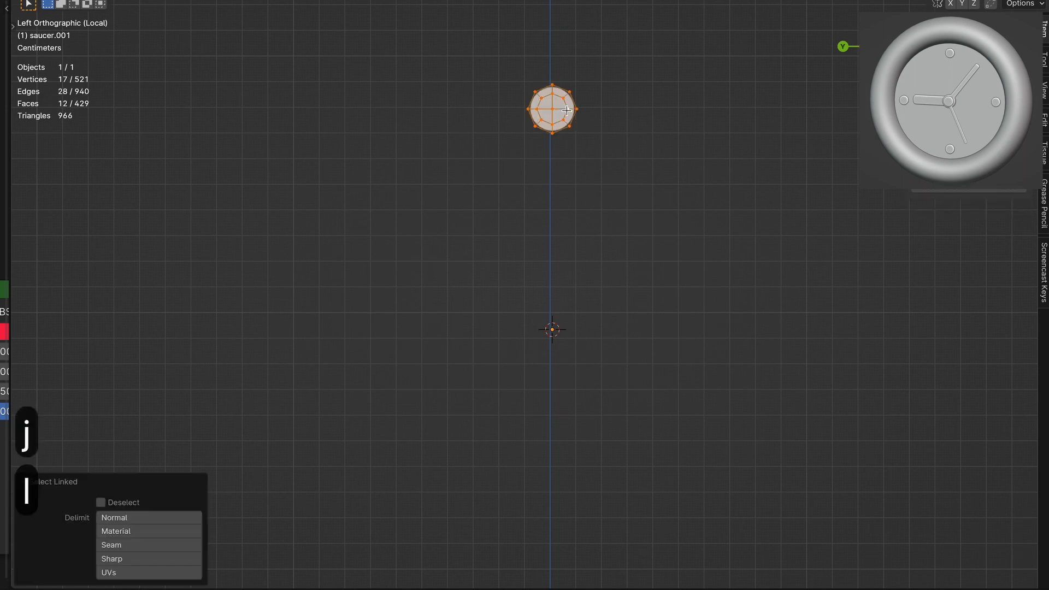
{"action": "middle_click_drag", "start_coordinate": [615, 107], "coordinate": [614, 114]}
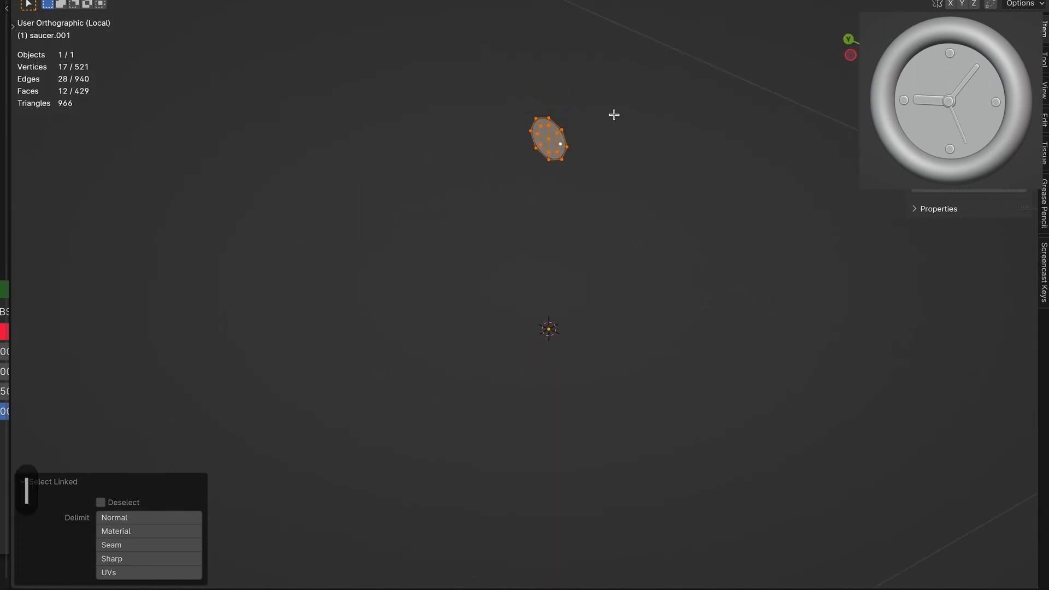
{"action": "scroll", "coordinate": [614, 114], "scroll_direction": "up", "scroll_amount": 3}
{"action": "scroll", "coordinate": [614, 115], "scroll_direction": "up", "scroll_amount": 5, "text": "shift"}
{"action": "scroll", "coordinate": [613, 114], "scroll_direction": "up", "scroll_amount": 5, "text": "shift"}
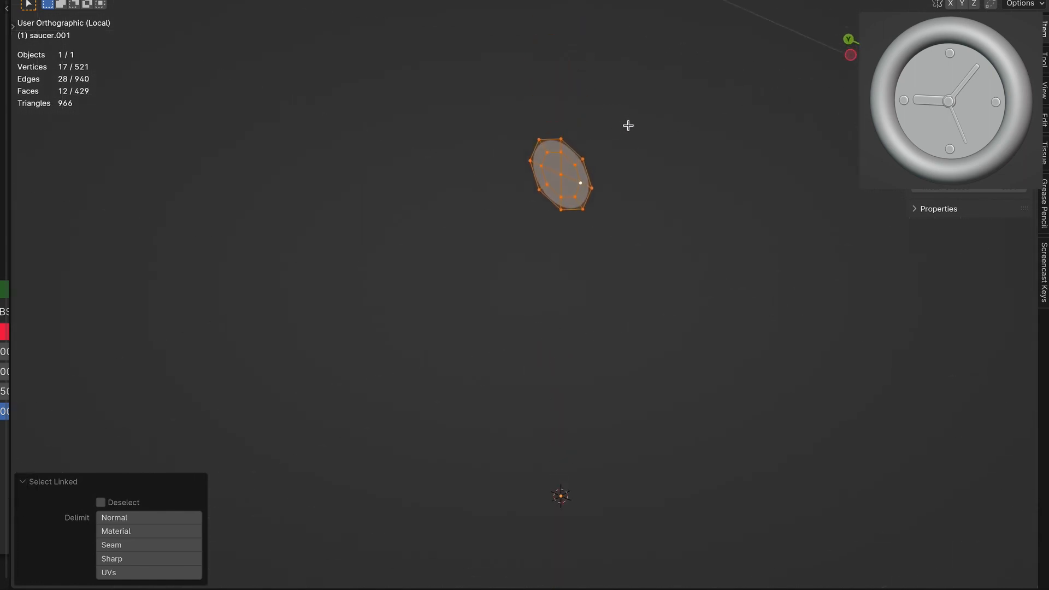
{"action": "key", "text": "e"}
{"action": "left_click", "coordinate": [637, 123]}
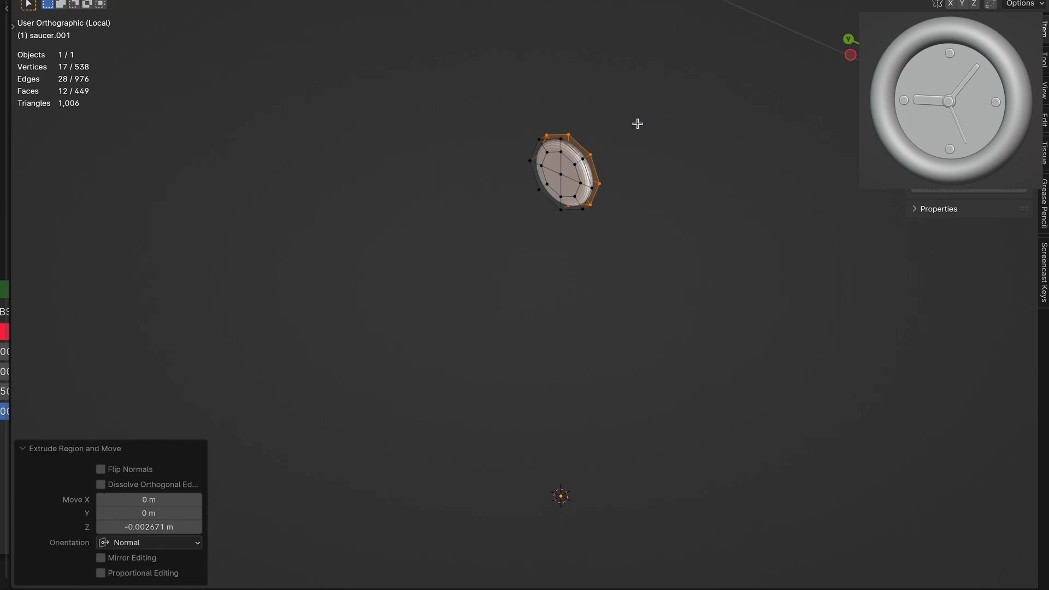
- Delete the marker's extruded back faces and reveal the hidden clock geometry
{"action": "key", "text": "x"}
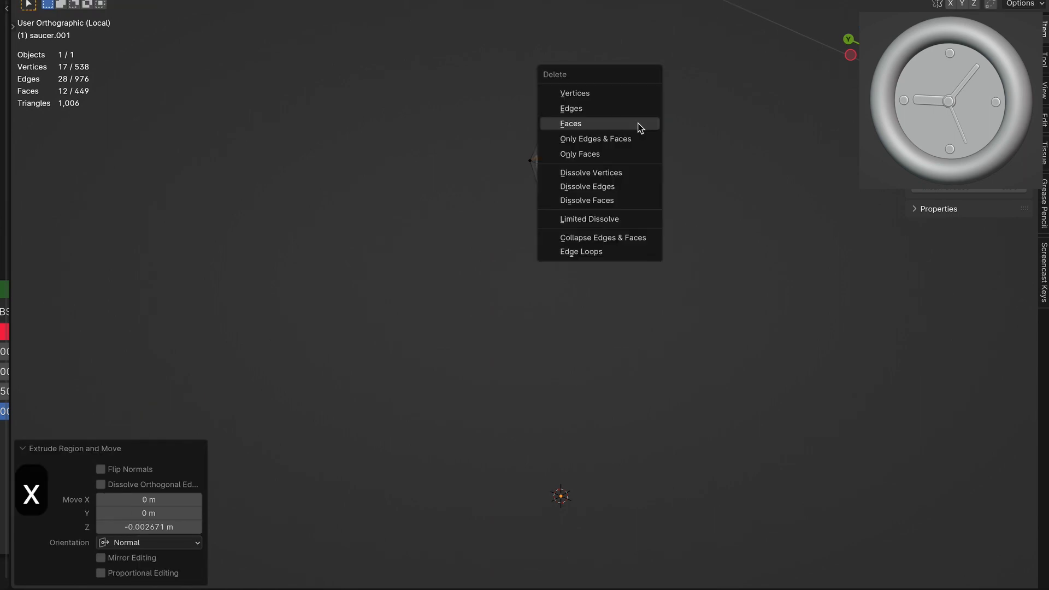
{"action": "left_click", "coordinate": [636, 124]}
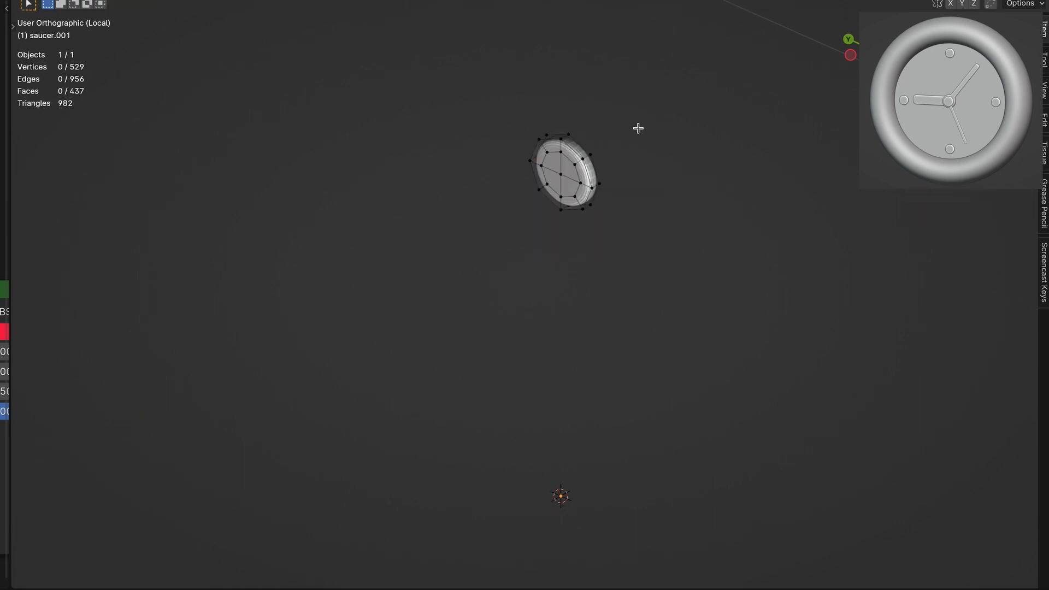
{"action": "key", "text": "alt+h"}
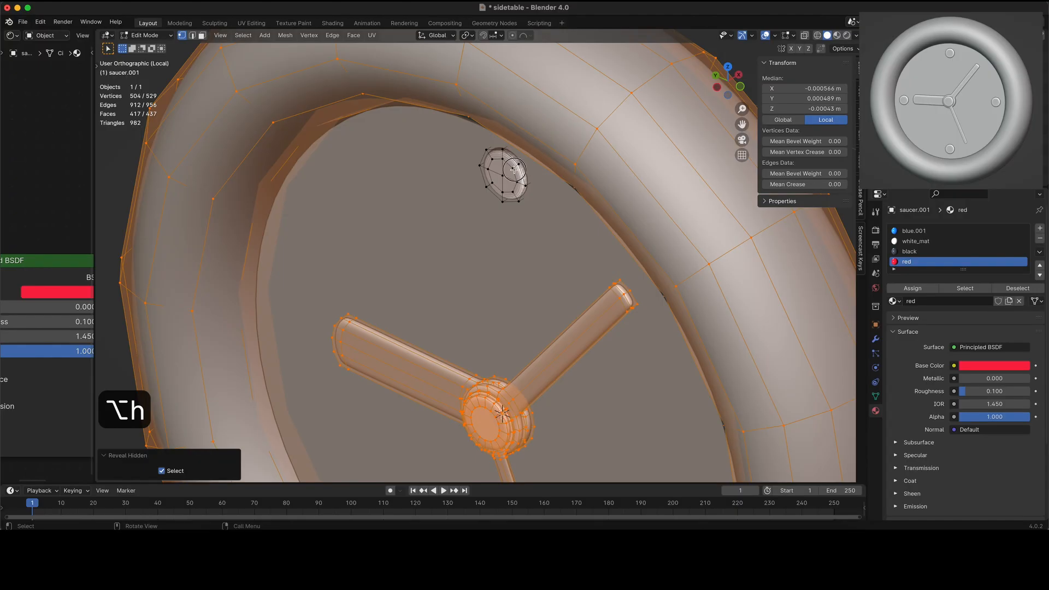
- Select the entire round marker and move it about 0.00026 m along X towards the dial
{"action": "left_click", "coordinate": [514, 170]}
{"action": "key", "text": "l"}
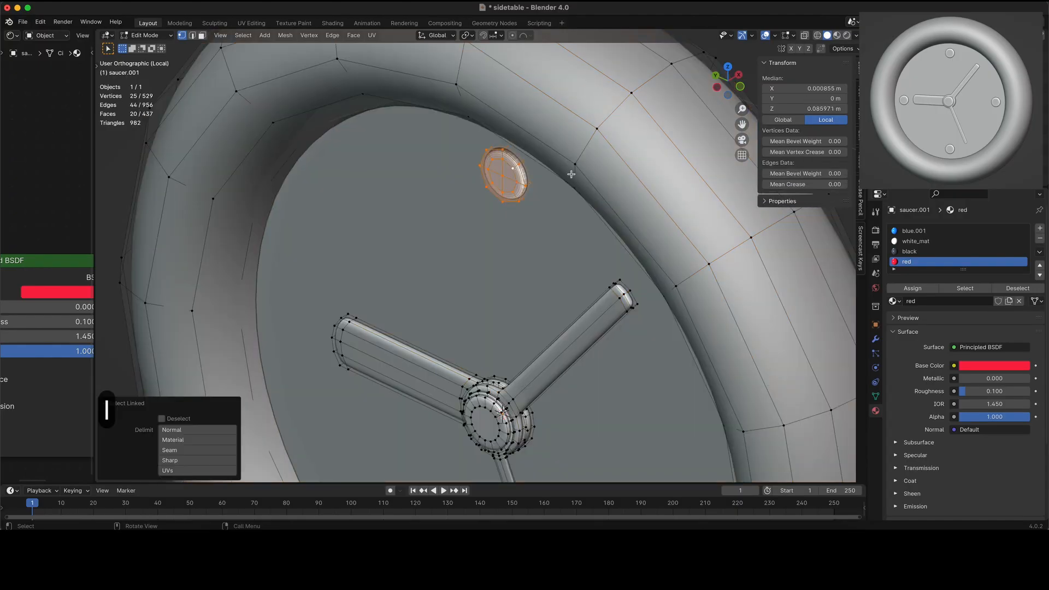
{"action": "scroll", "coordinate": [570, 173], "scroll_direction": "left", "scroll_amount": 5}
{"action": "scroll", "coordinate": [570, 173], "scroll_direction": "left", "scroll_amount": 10}
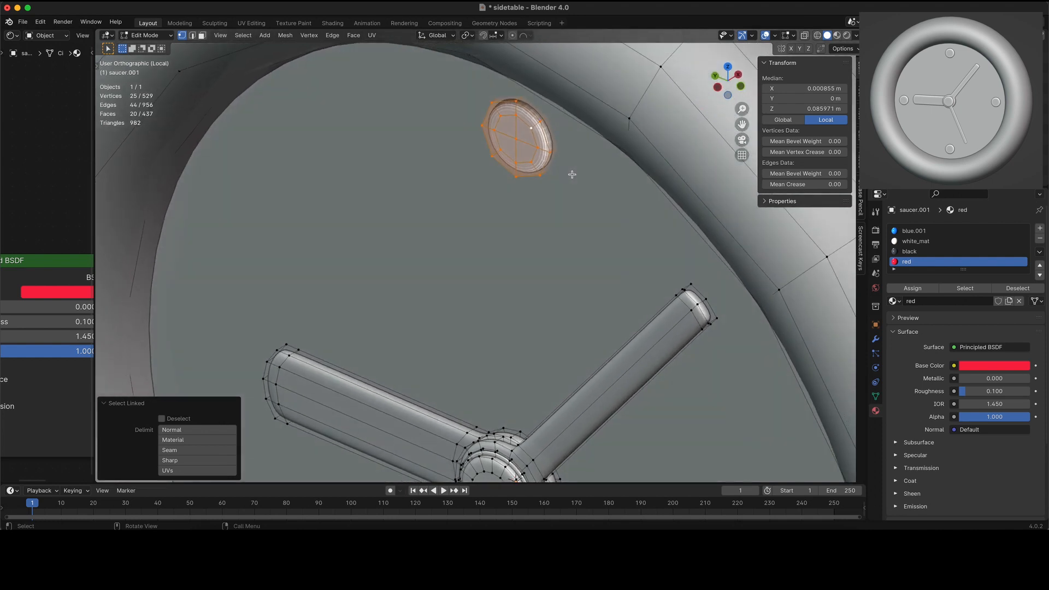
{"action": "key", "text": "g"}
{"action": "key", "text": "x"}
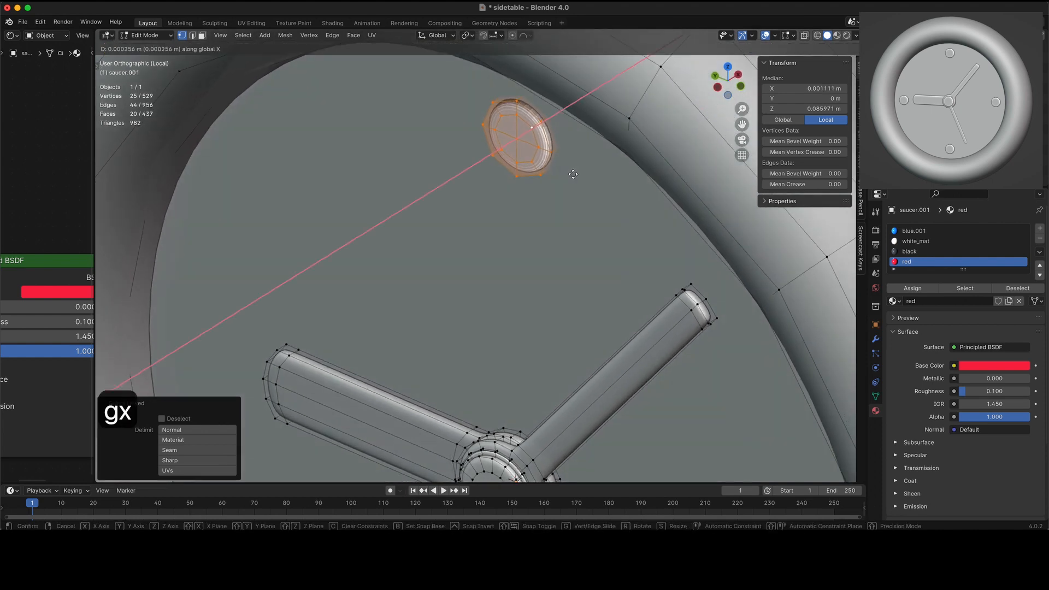
{"action": "left_click", "coordinate": [573, 174]}
- Leave mesh editing and apply Shade Smooth to the clock object
{"action": "key", "text": "Tab"}
{"action": "right_click", "coordinate": [570, 174]}
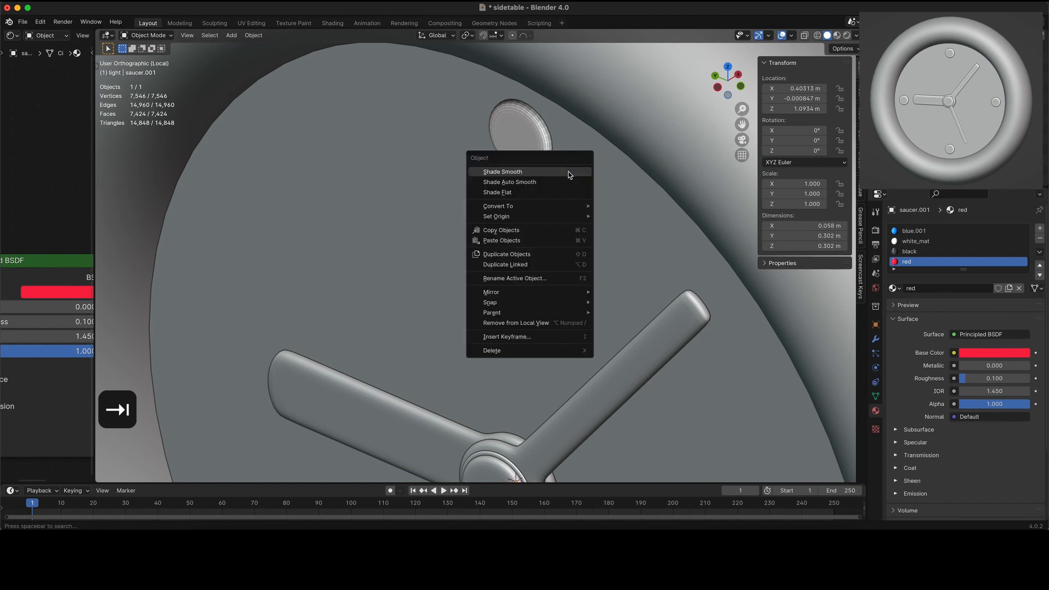
{"action": "left_click", "coordinate": [568, 173]}
- Check the face orientation overlay, recalculate the marker's normals to face outward, and hide the overlay again
{"action": "key", "text": "q"}
{"action": "left_click", "coordinate": [568, 172]}
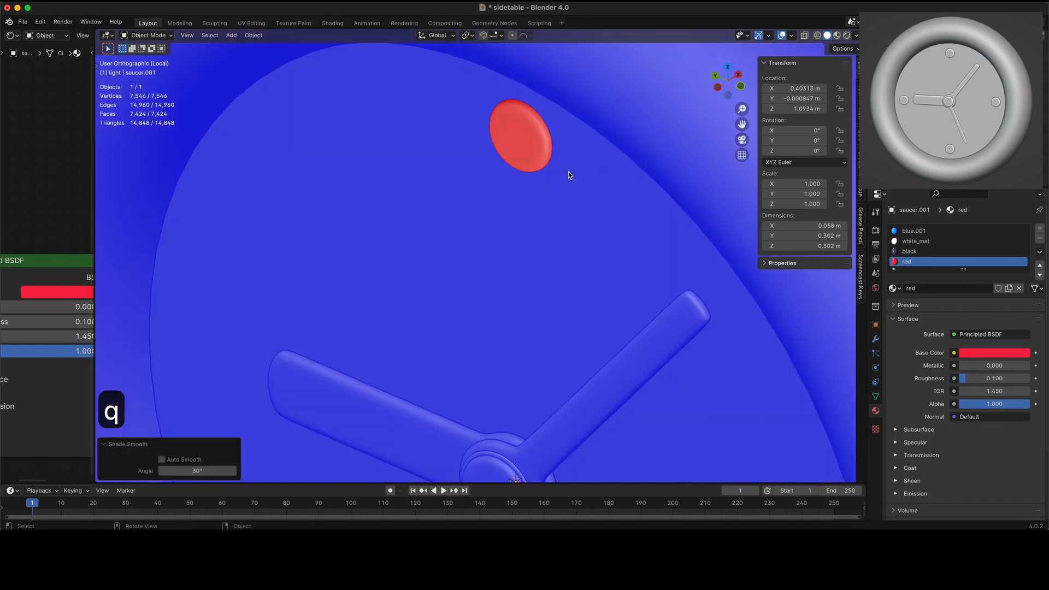
{"action": "key", "text": "shift+n"}
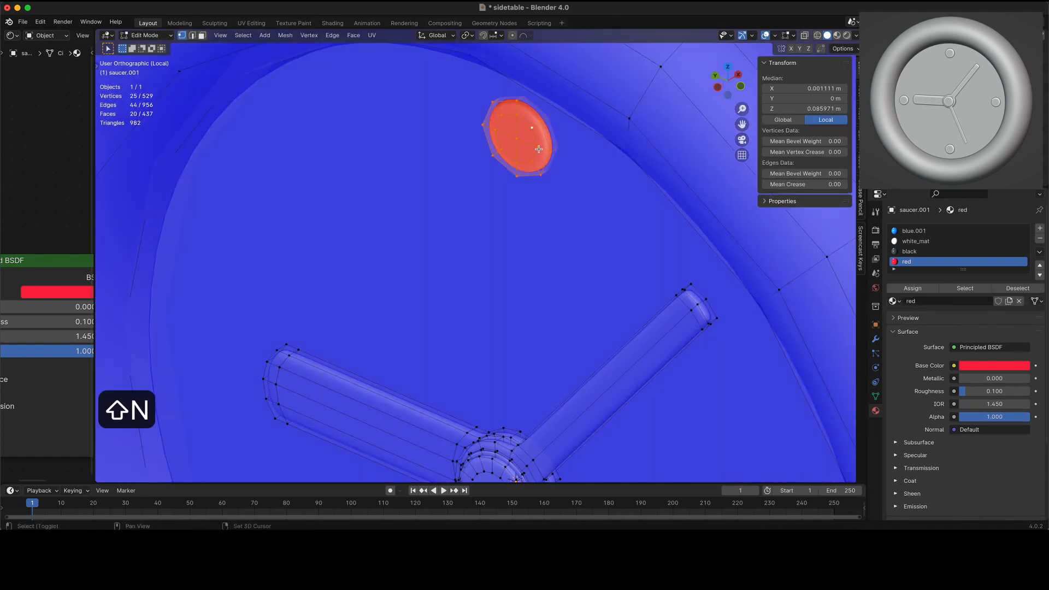
{"action": "key", "text": "q"}
{"action": "left_click", "coordinate": [538, 148]}
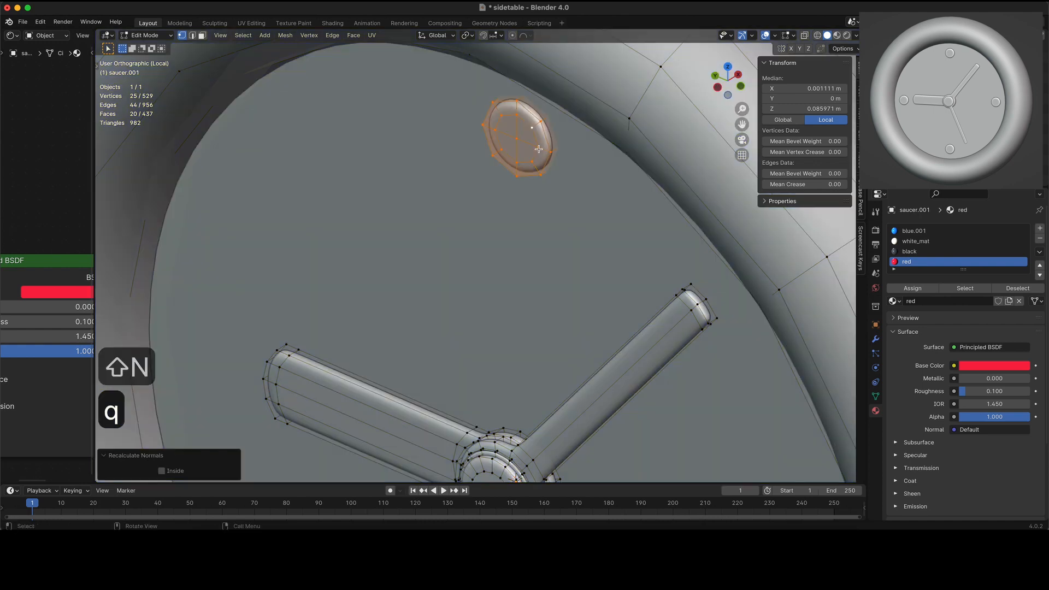
- Assign the blue.001 material to the marker, previewing it in rendered shading before returning to solid shading
{"action": "key", "text": "ctrl+3"}
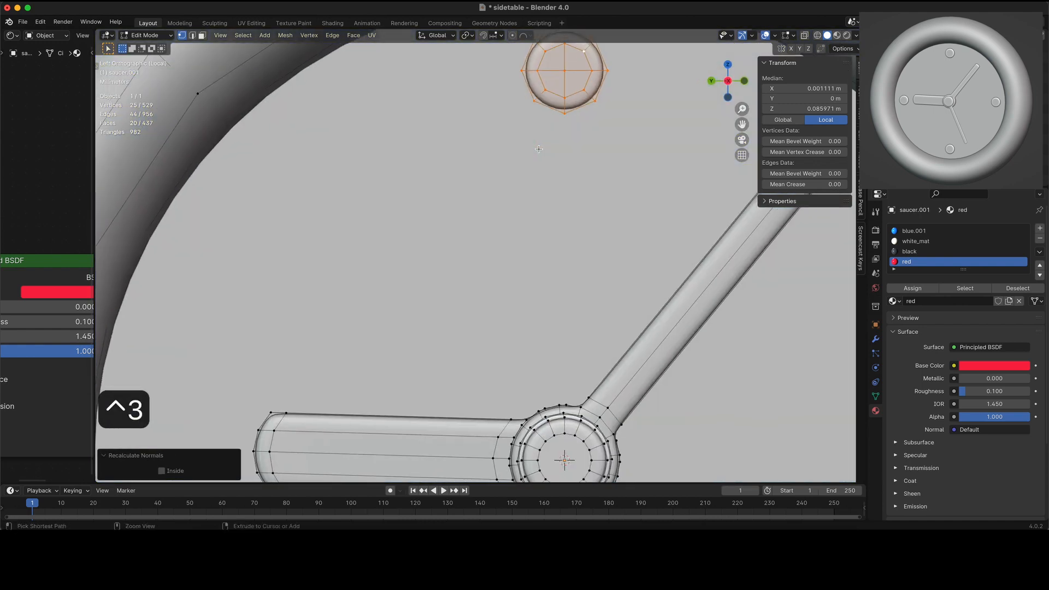
{"action": "scroll", "coordinate": [539, 148], "scroll_direction": "down", "scroll_amount": 5}
{"action": "left_click", "coordinate": [907, 230]}
{"action": "left_click", "coordinate": [846, 35]}
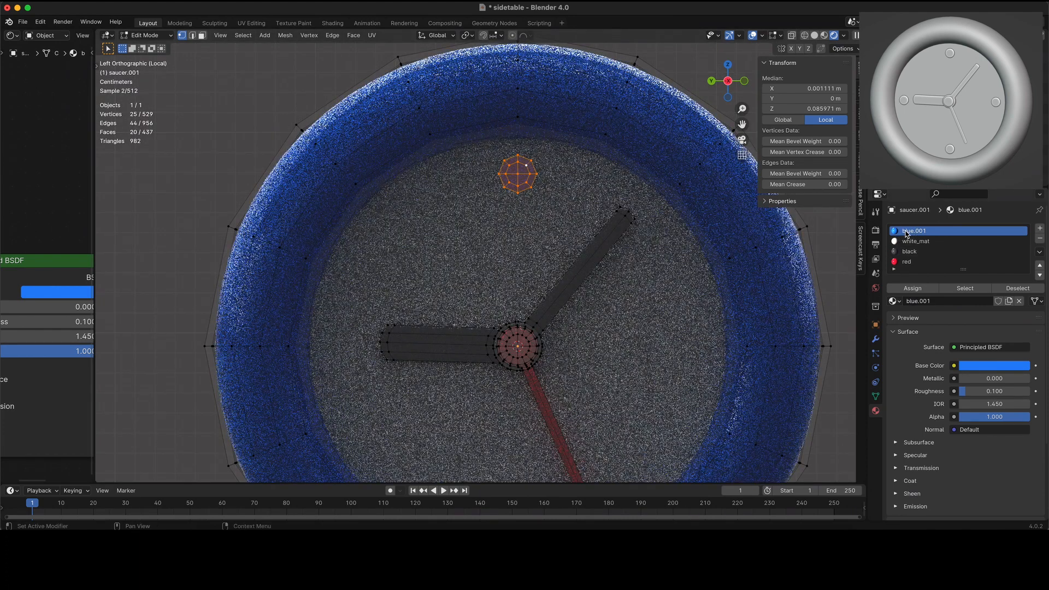
{"action": "left_click", "coordinate": [910, 289]}
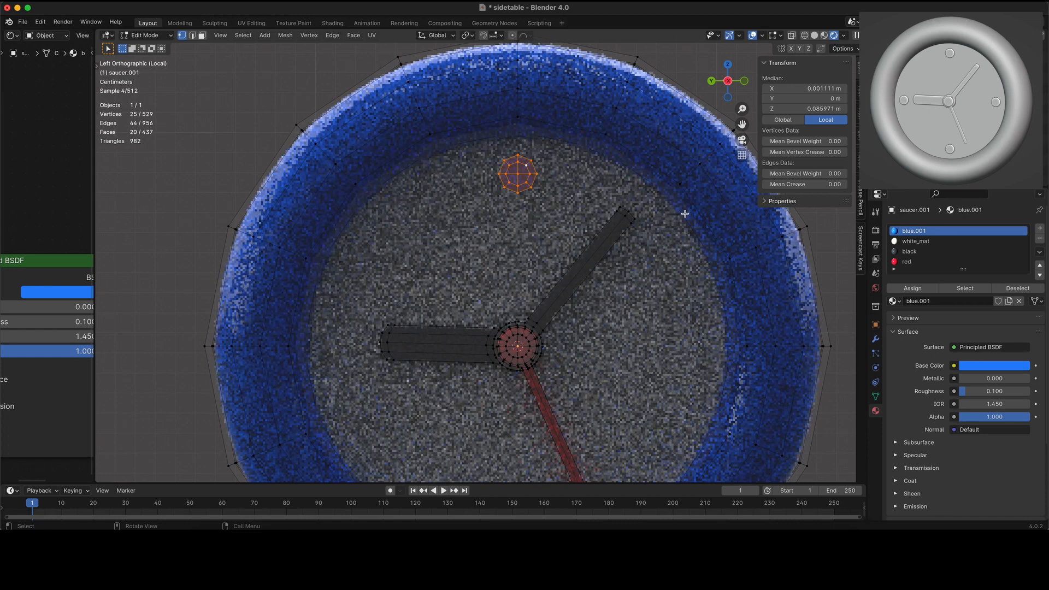
{"action": "left_click", "coordinate": [814, 36]}
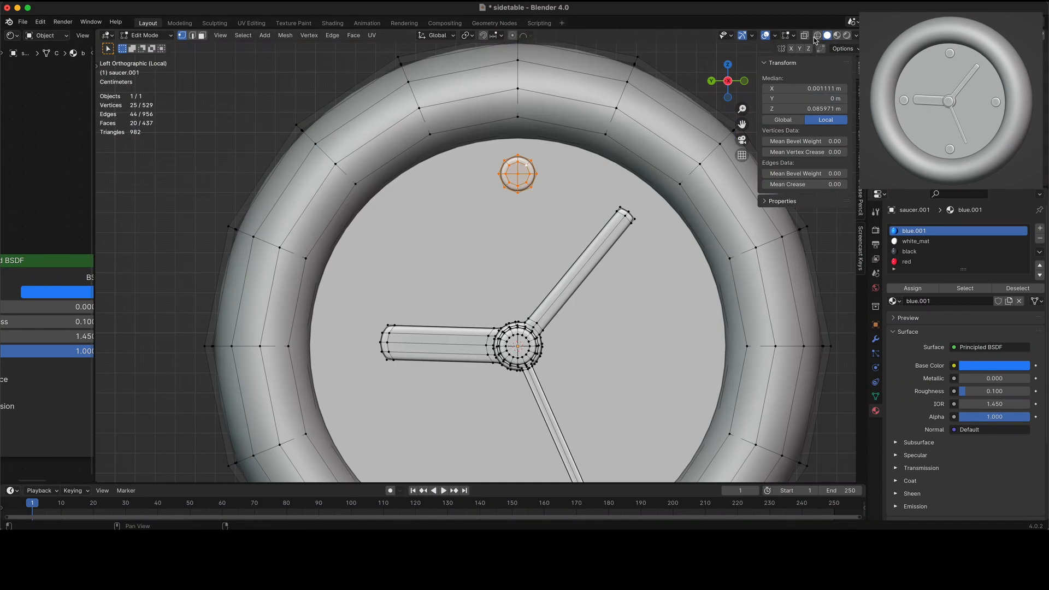
- Using the 3D Cursor as pivot, duplicate the marker with a 90° rotation to three o'clock, and repeat to place another at six o'clock
{"action": "scroll", "coordinate": [640, 211], "scroll_direction": "down", "scroll_amount": 4}
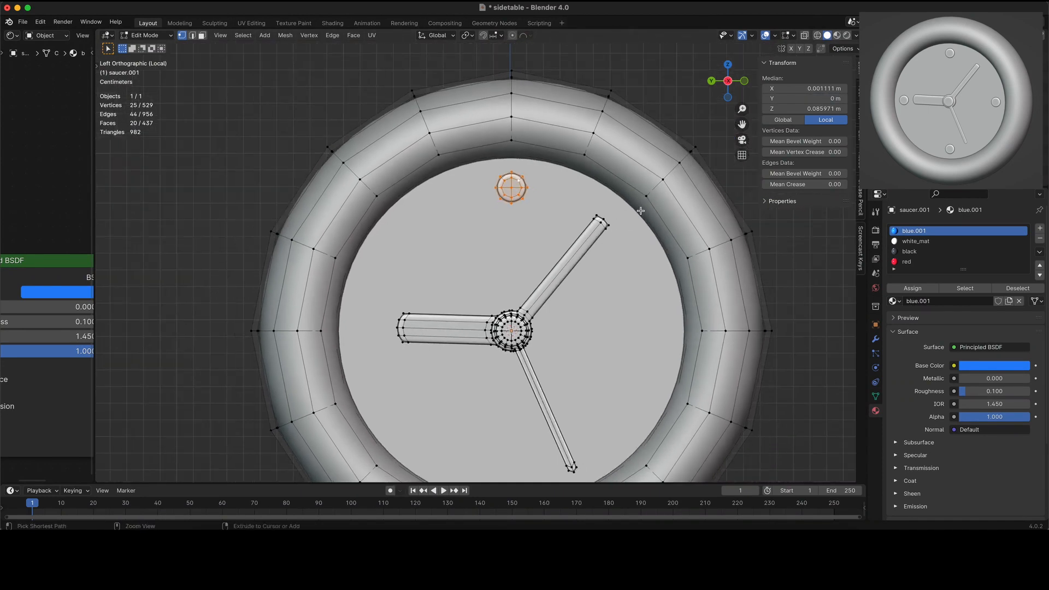
{"action": "scroll", "coordinate": [640, 211], "scroll_direction": "down", "scroll_amount": 1, "text": "ctrl"}
{"action": "scroll", "coordinate": [640, 211], "scroll_direction": "down", "scroll_amount": 3, "text": "shift"}
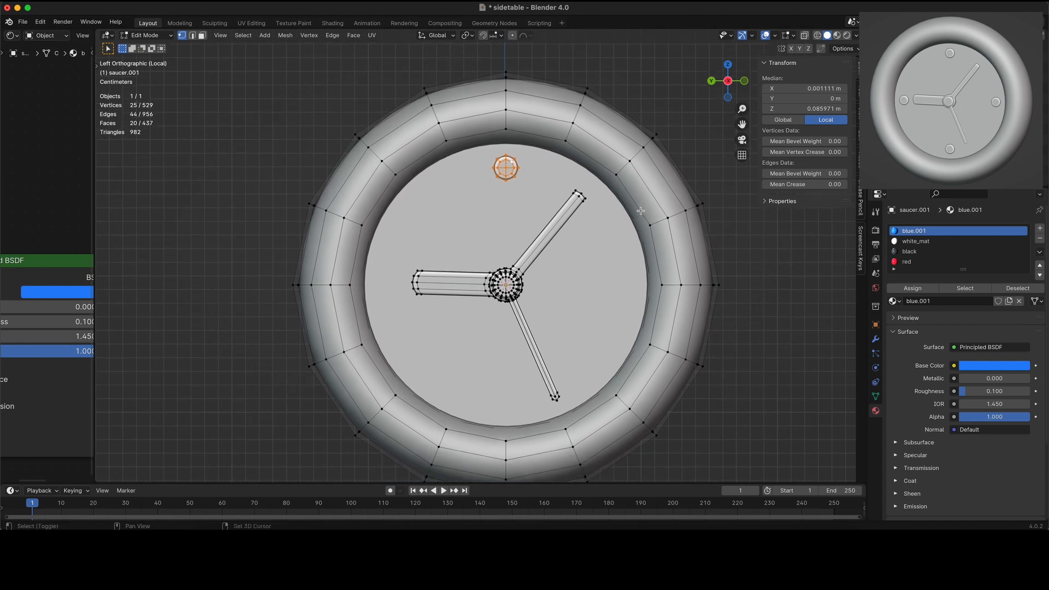
{"action": "left_click", "coordinate": [466, 36]}
{"action": "left_click", "coordinate": [469, 71]}
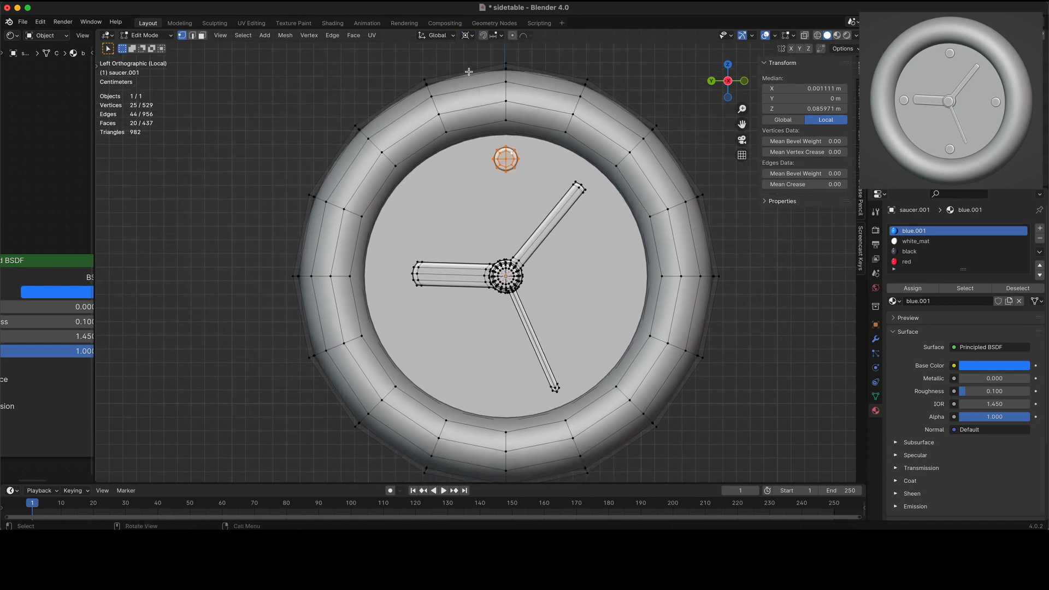
{"action": "key", "text": "shift+d"}
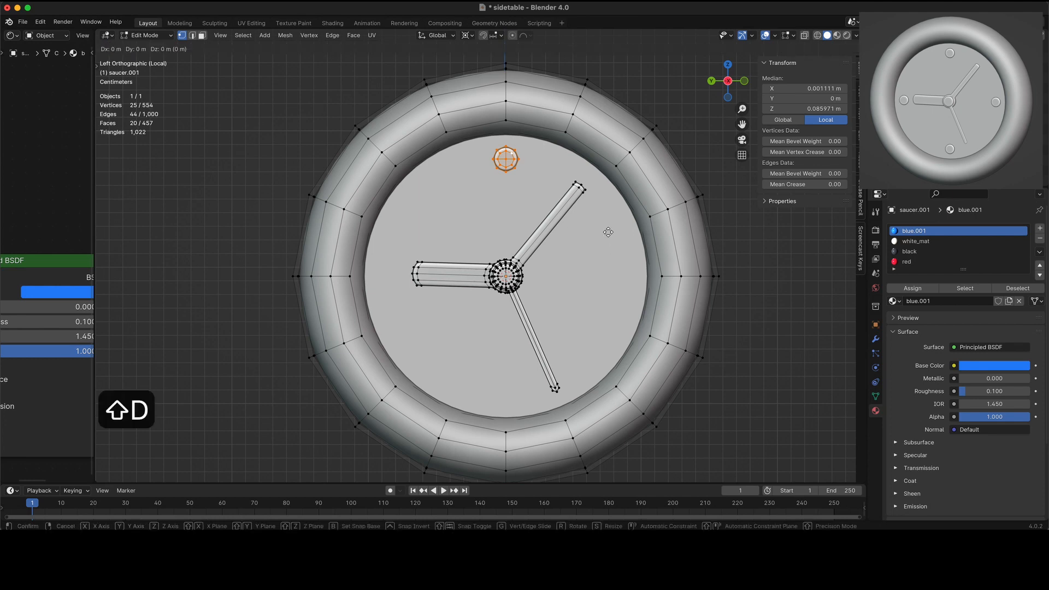
{"action": "type", "text": "r"}
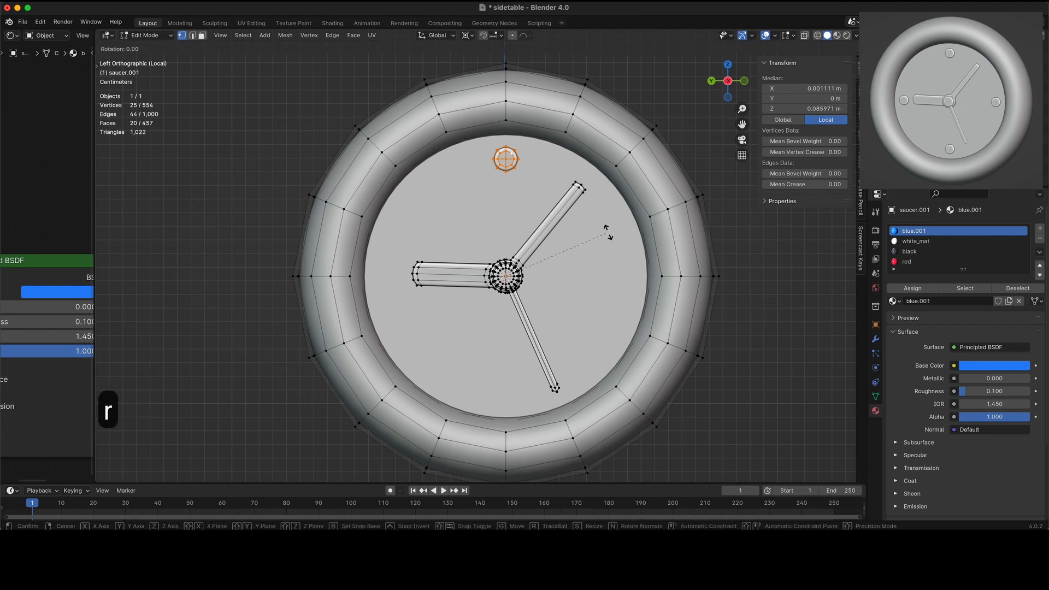
{"action": "type", "text": "90"}
{"action": "key", "text": "Return"}
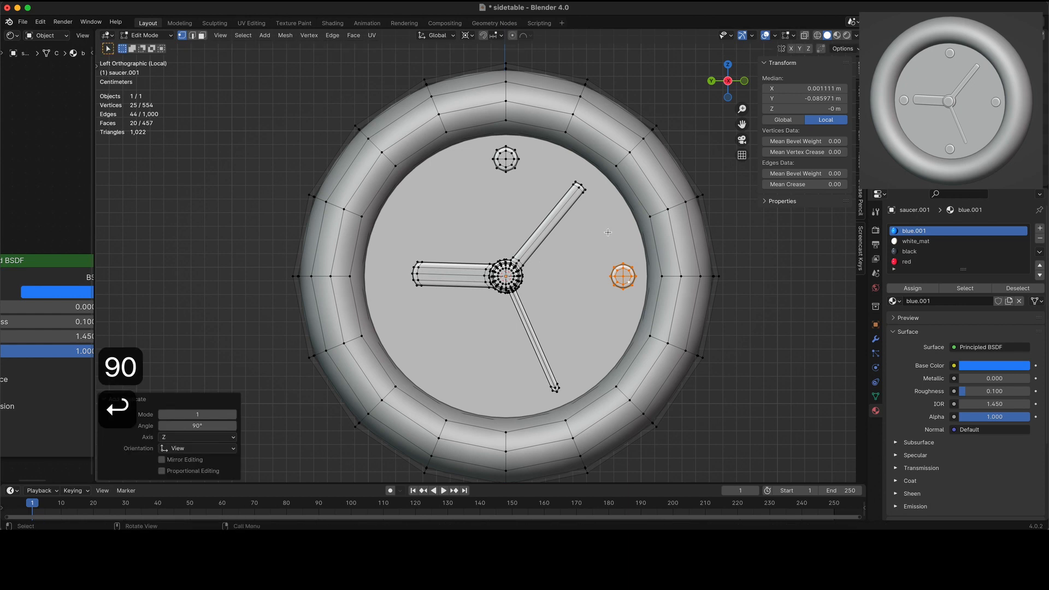
{"action": "key", "text": "shift+r"}
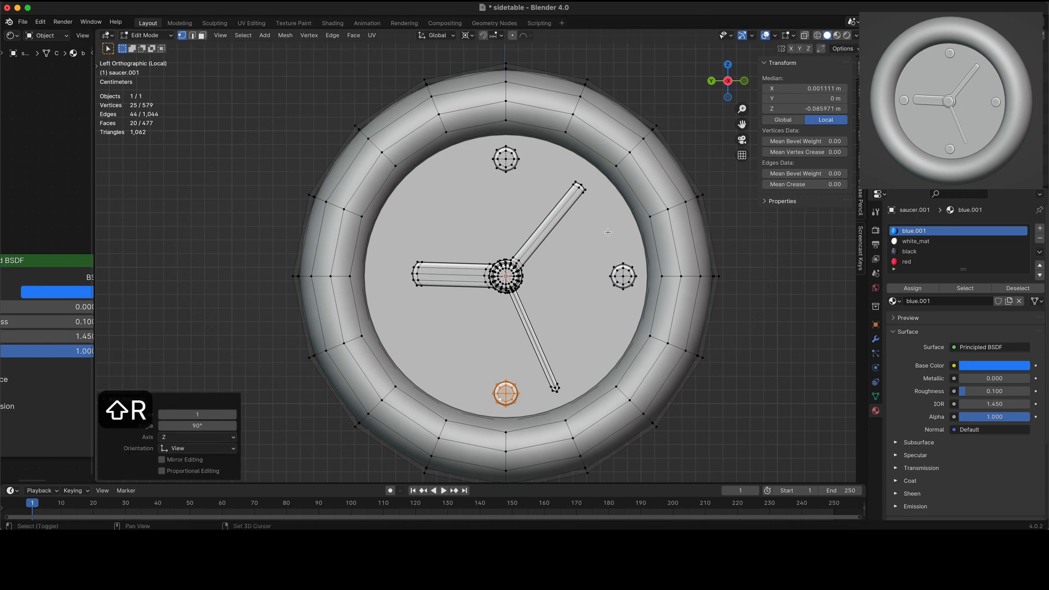
- Repeat the 90° marker duplication at nine o'clock and preview the clock in rendered shading outside mesh editing, returning to solid shading
{"action": "key", "text": "shift+r"}
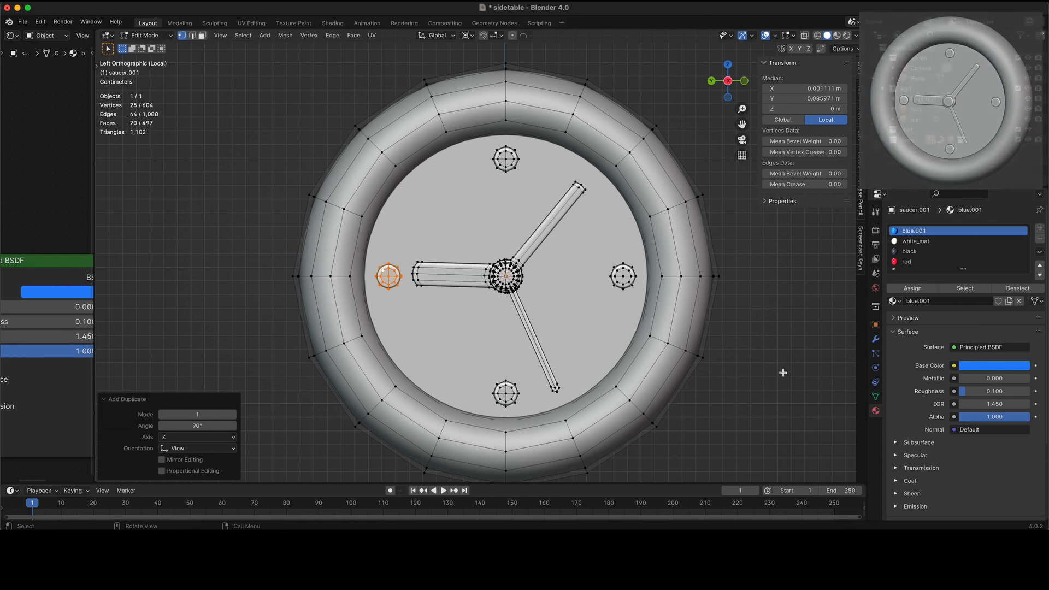
{"action": "key", "text": "Tab"}
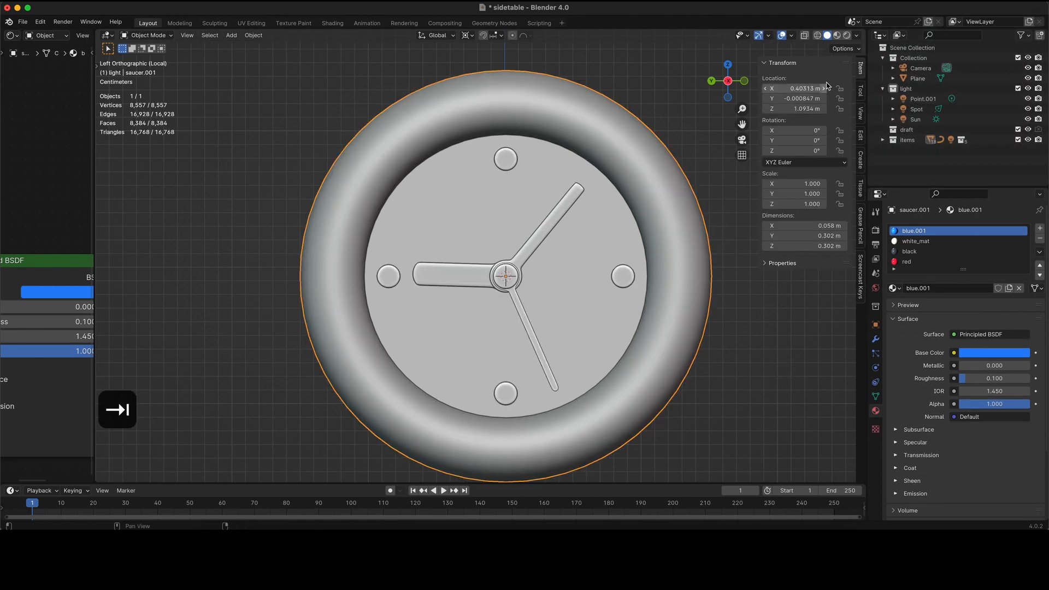
{"action": "left_click", "coordinate": [846, 35]}
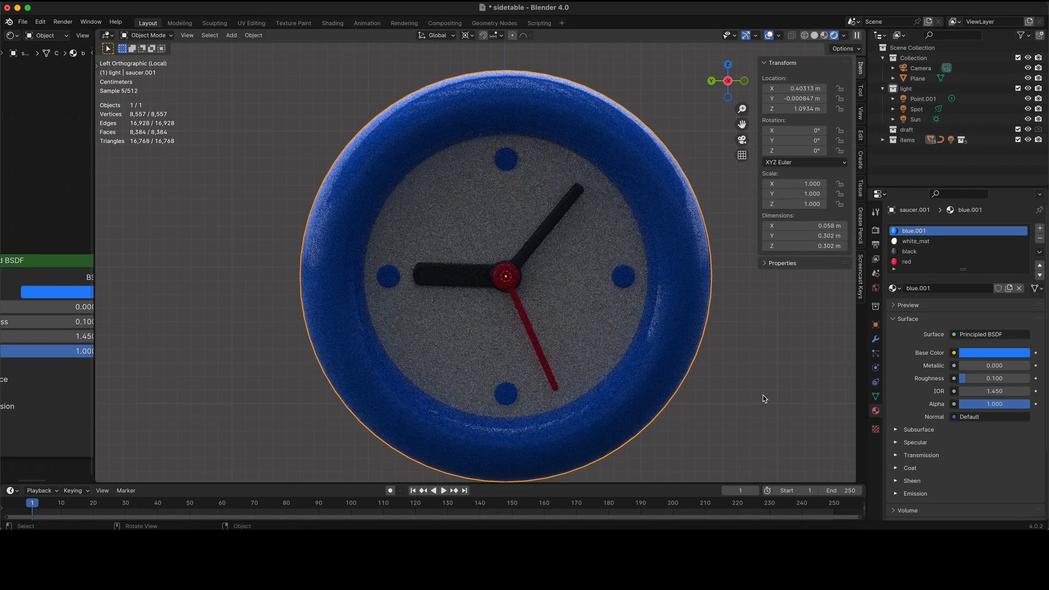
{"action": "left_click", "coordinate": [815, 35]}
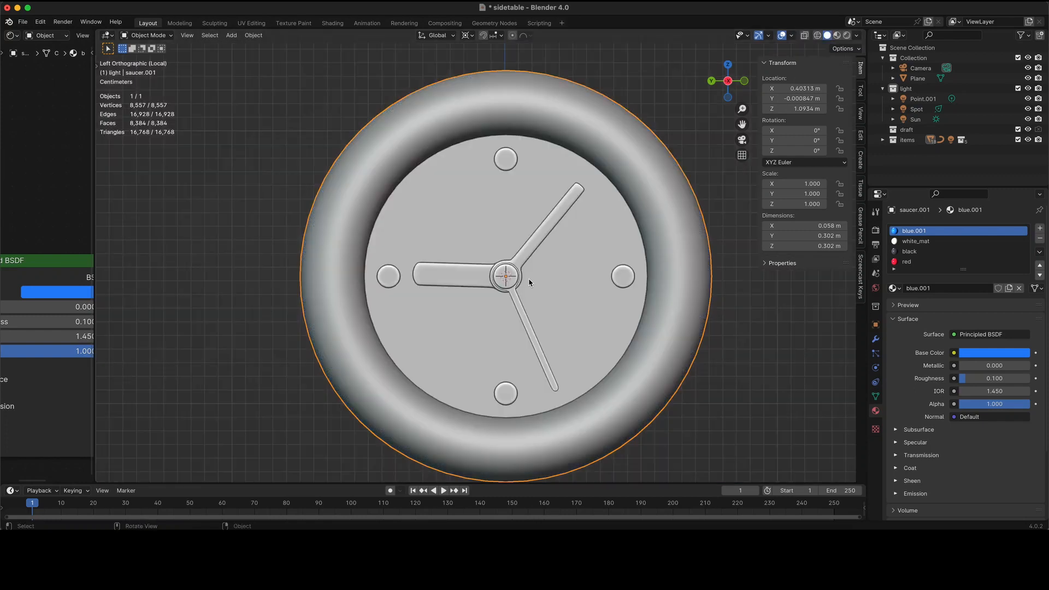
- Leave local view, preview the full scene through the camera in rendered shading, and save the file back in solid shading
{"action": "key", "text": "slash"}
{"action": "key", "text": "KP_0"}
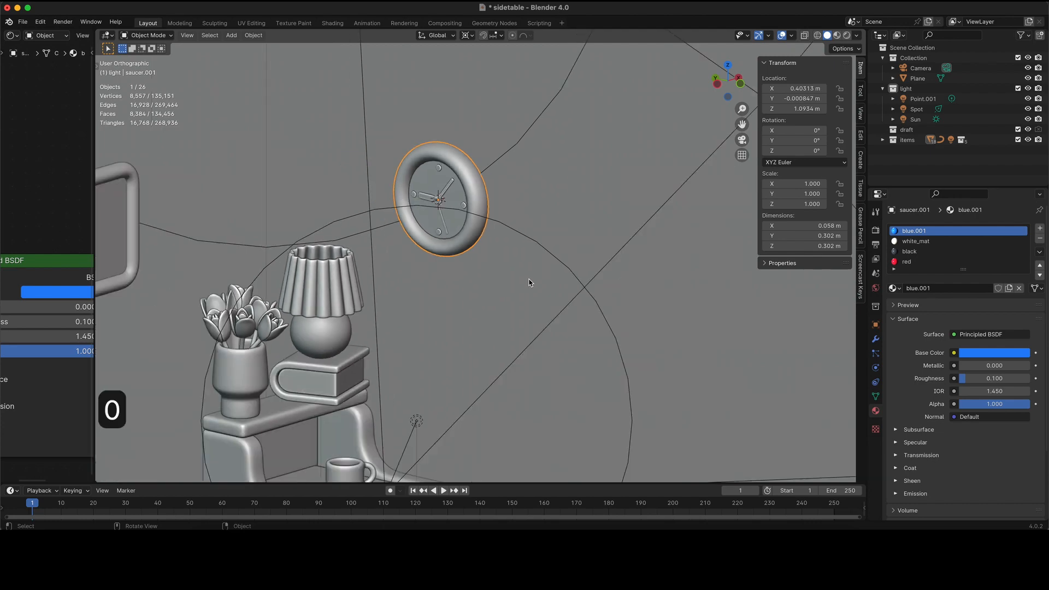
{"action": "left_click", "coordinate": [847, 35]}
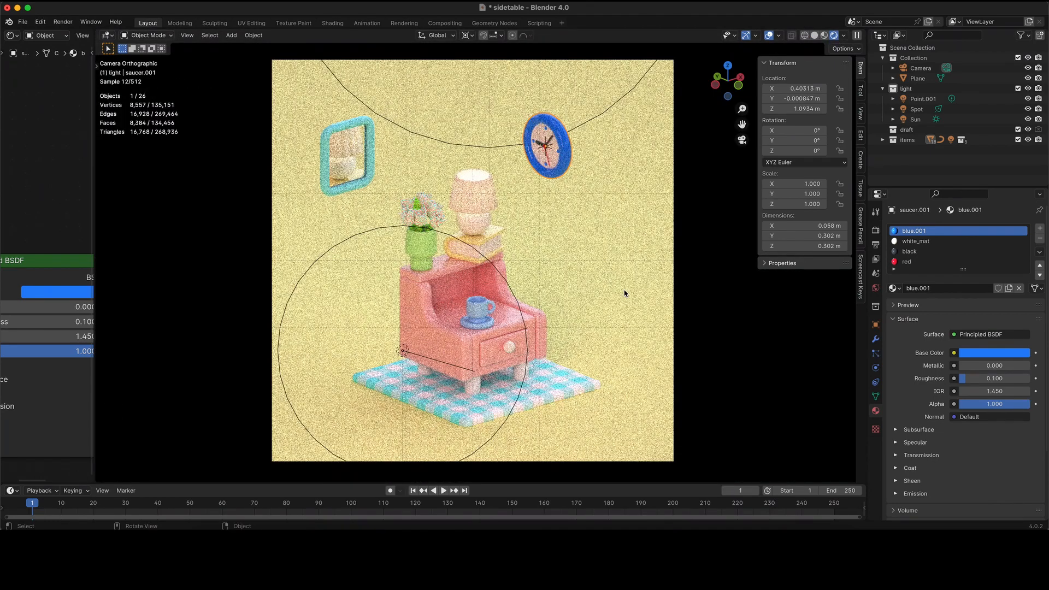
{"action": "left_click", "coordinate": [815, 35]}
{"action": "key", "text": "ctrl+s"}
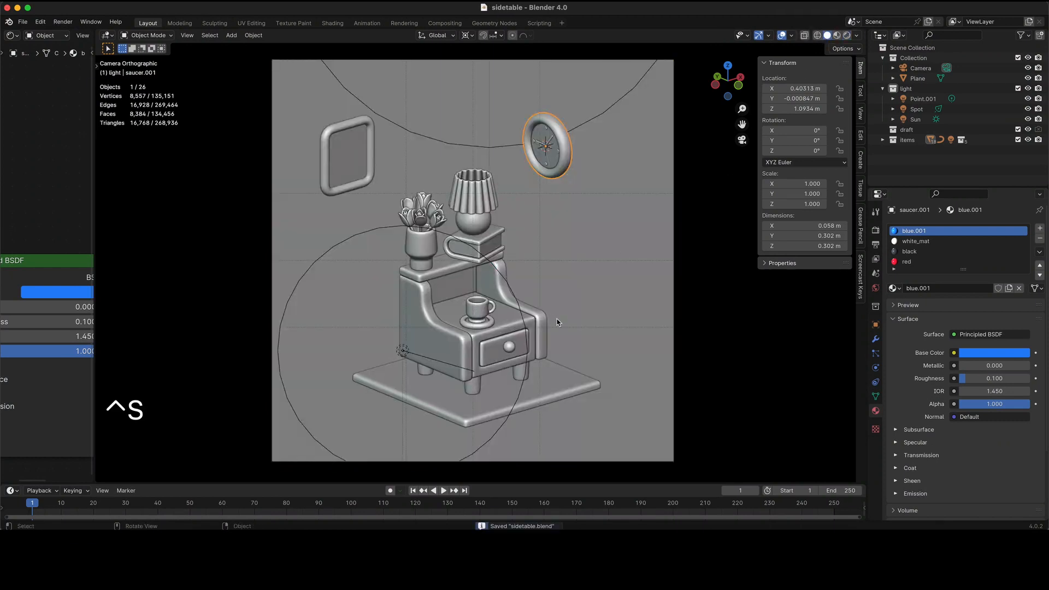